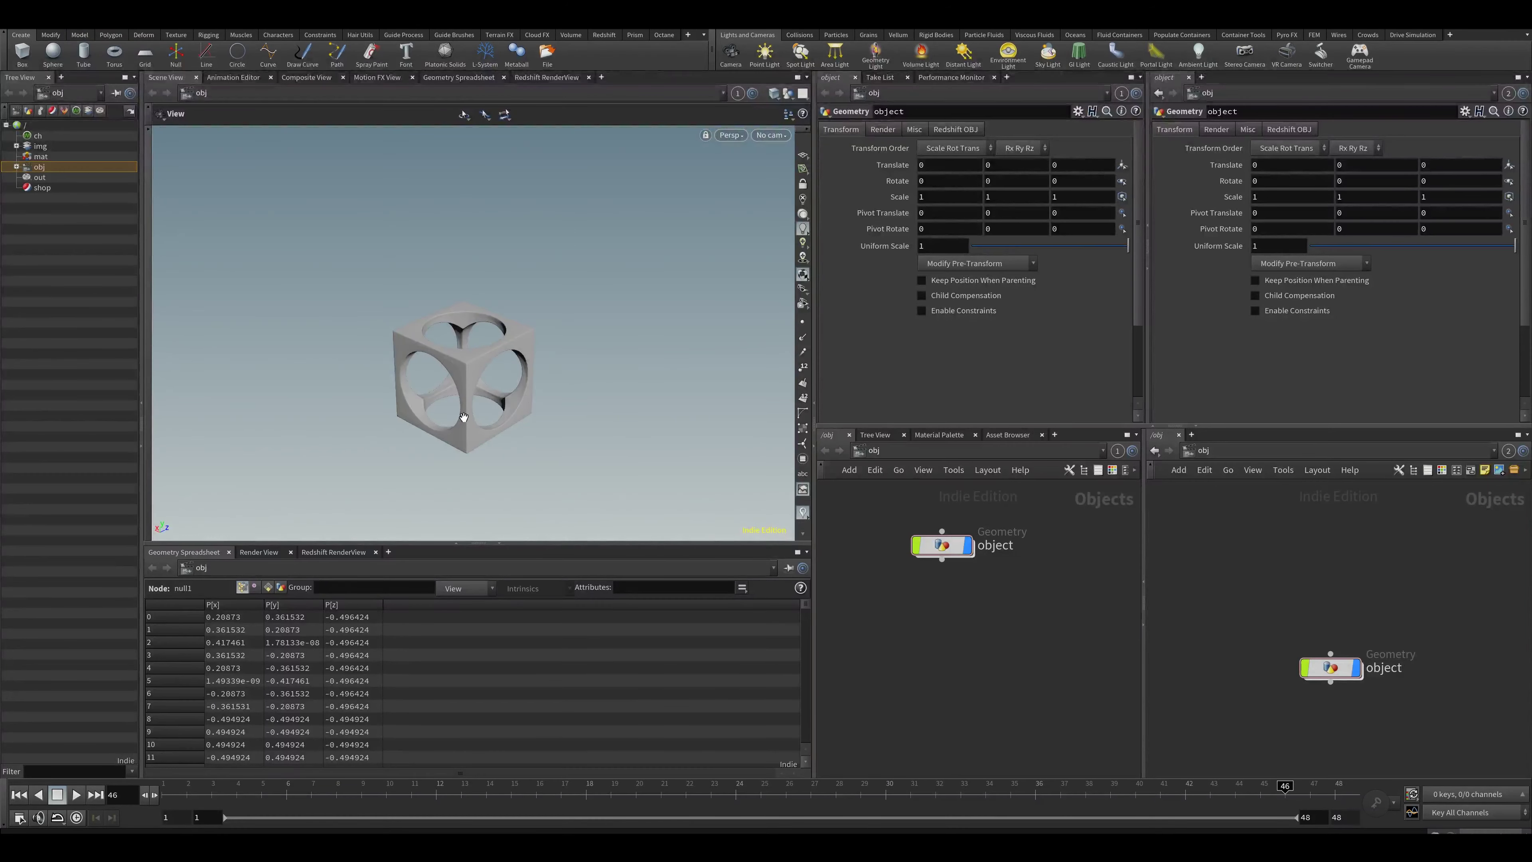
Step: Open the internal node network of the object geometry to work below its Voronoi Fracture node
drag(463, 418, 410, 287)
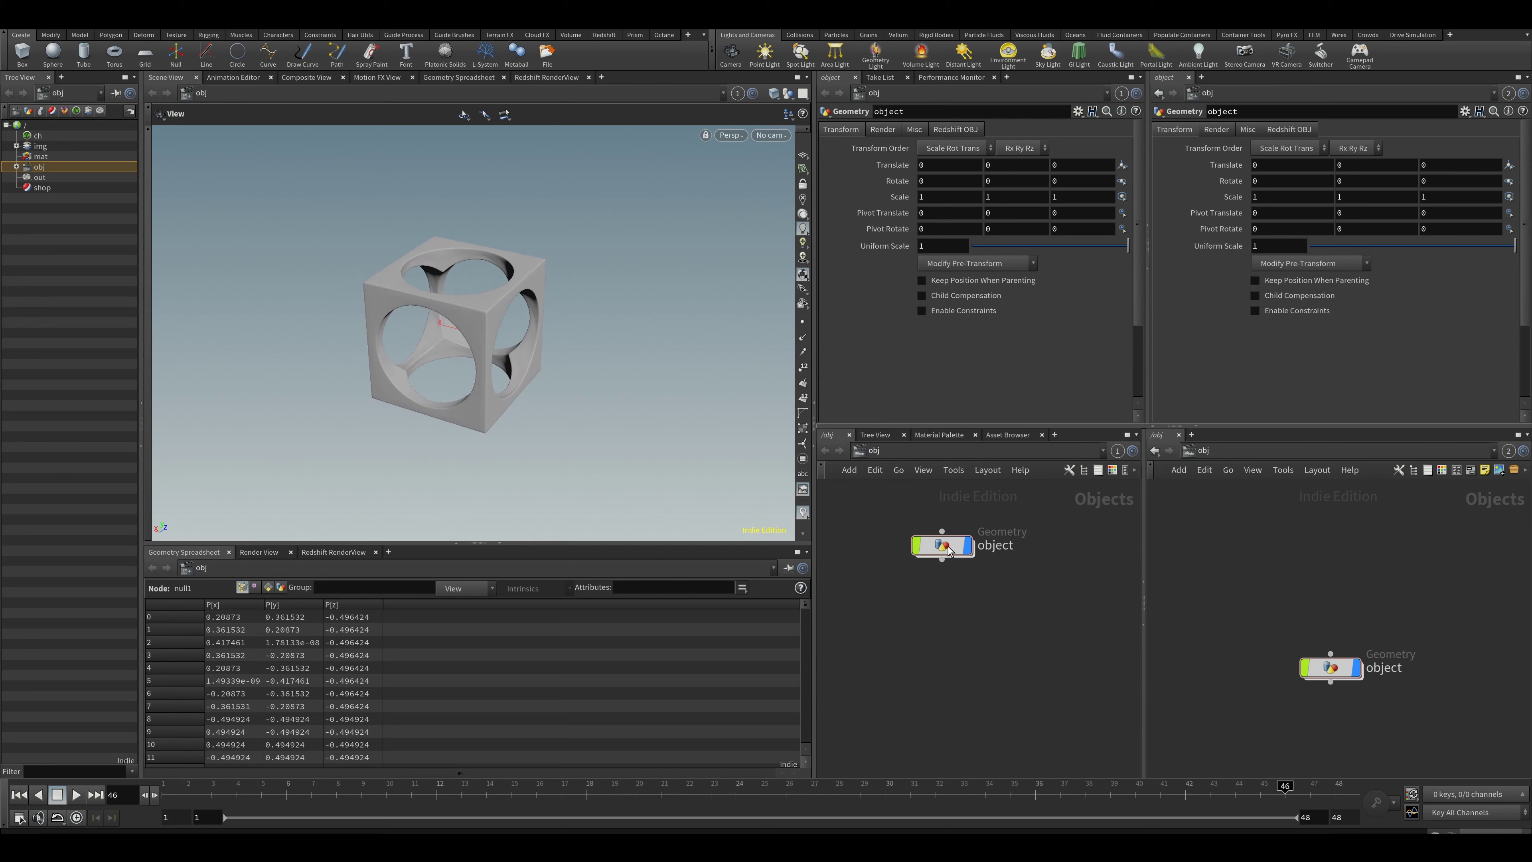
click(932, 544)
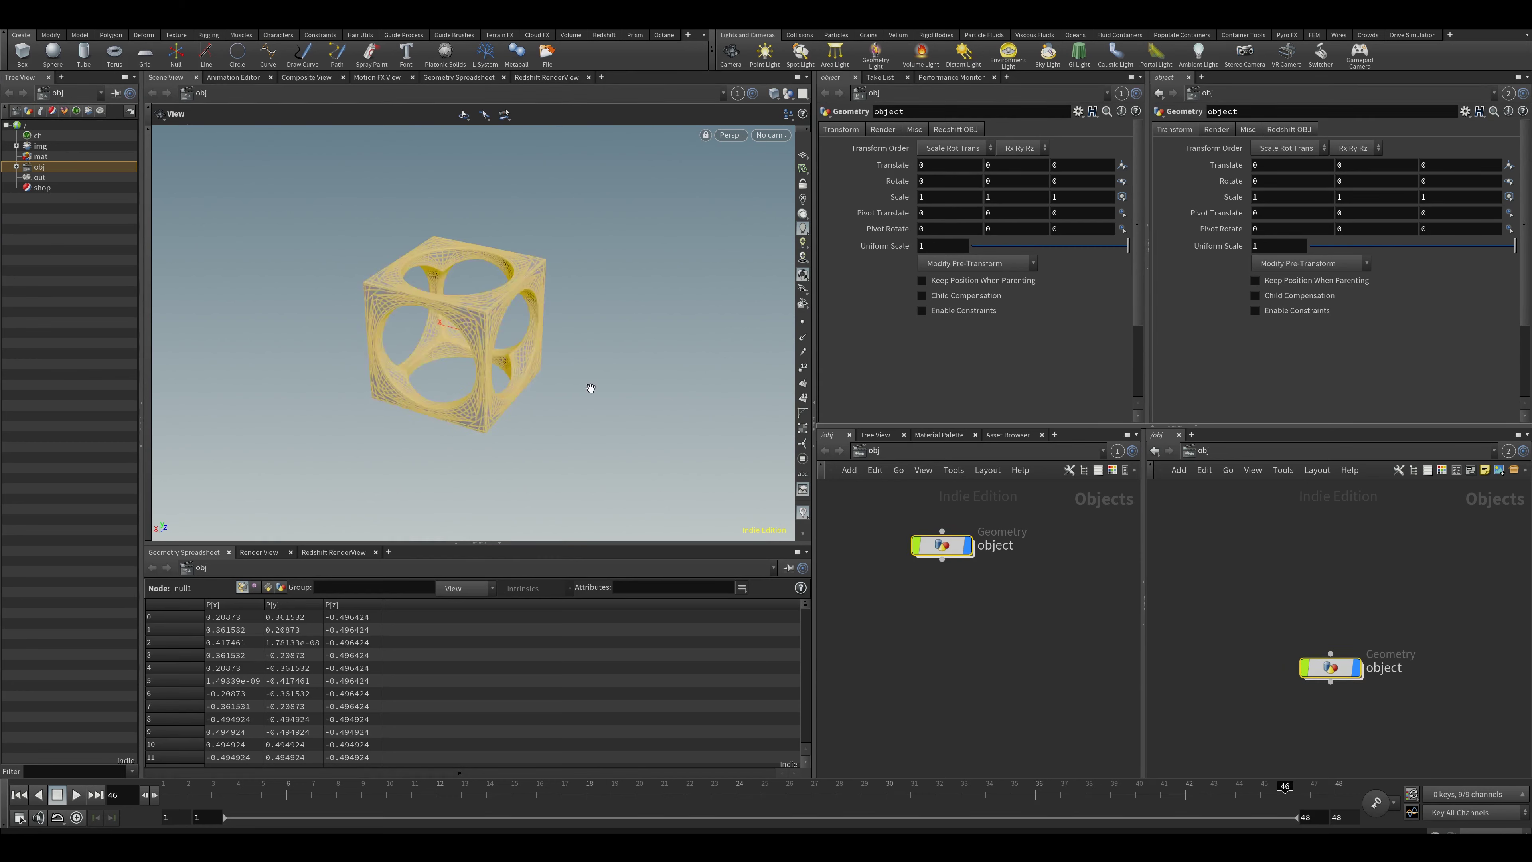
click(954, 625)
click(941, 545)
key(Tab)
text(shat)
key(Return)
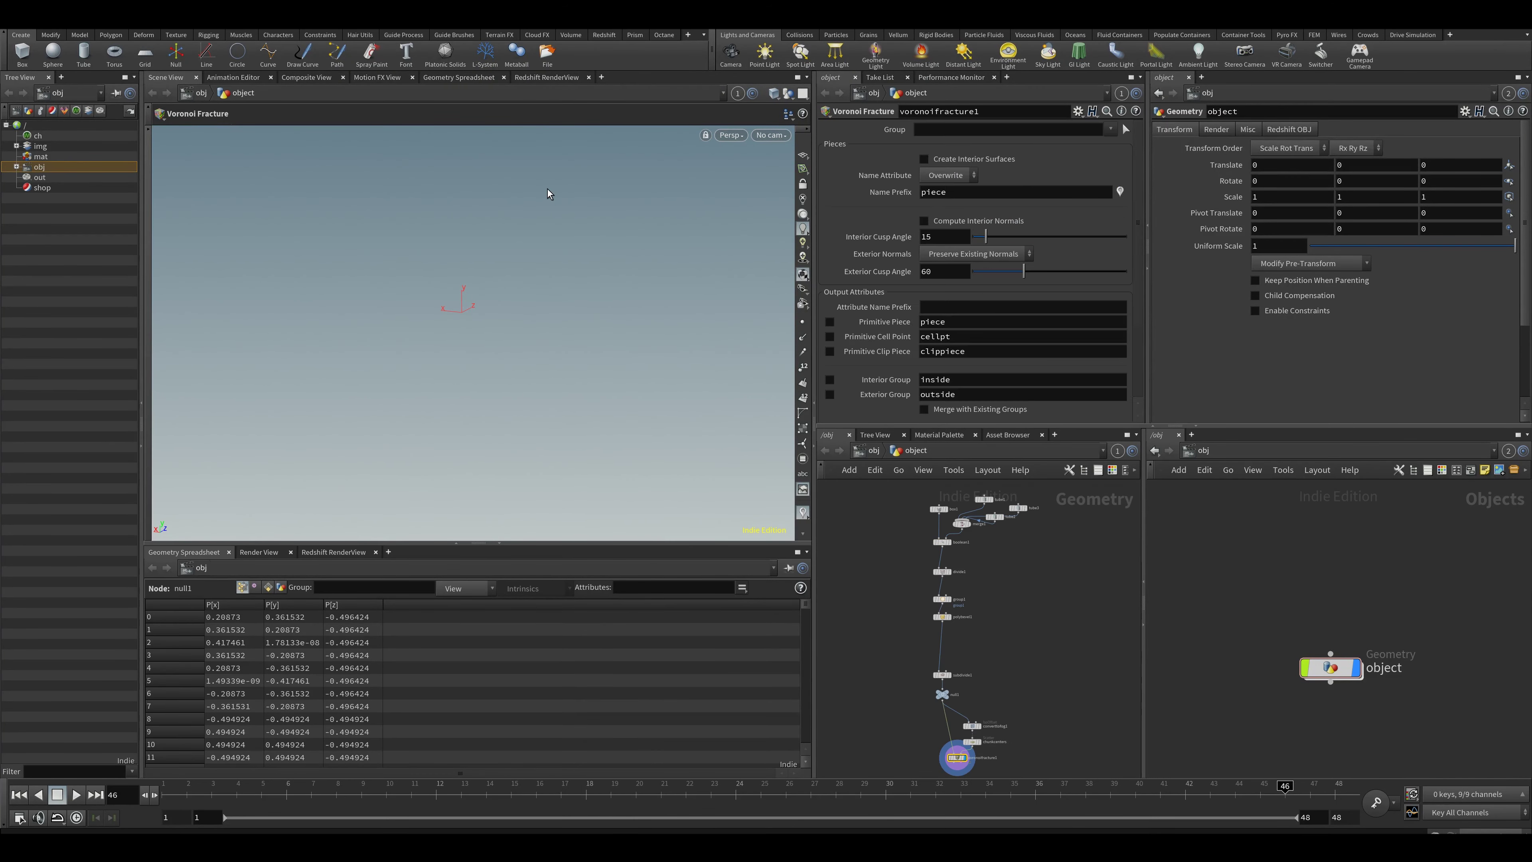
middle_drag(1006, 674, 993, 573)
middle_drag(971, 666, 963, 570)
scroll(947, 657, up, 3)
Step: Preview the fractured pieces with a temporary Exploded View node connected to the Voronoi Fracture, and delete that node
key(Tab)
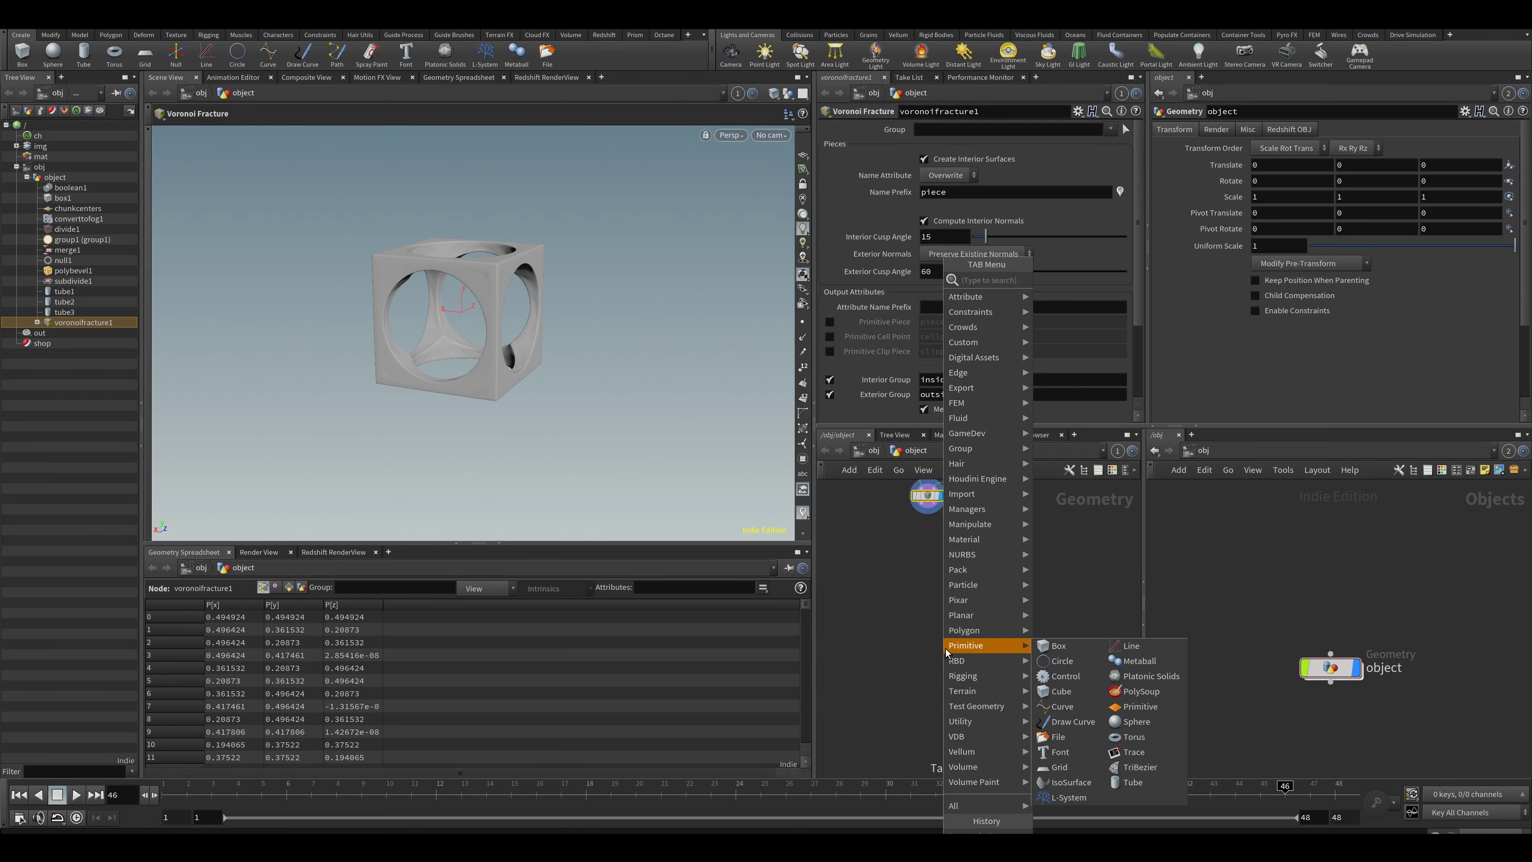
text(expl)
key(Return)
click(915, 570)
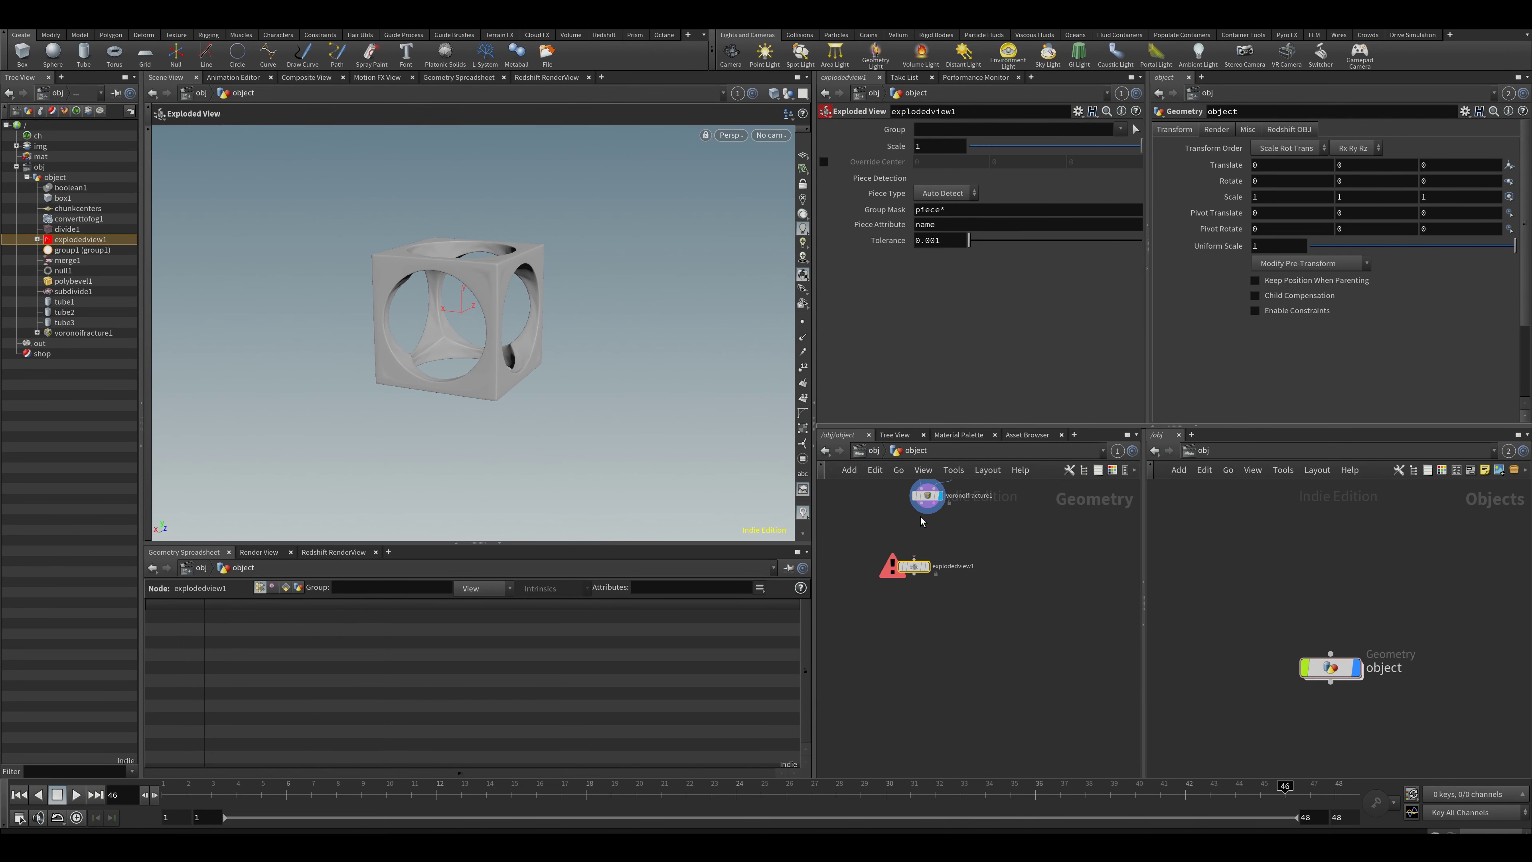
click(931, 552)
key(Escape)
drag(547, 325, 453, 422)
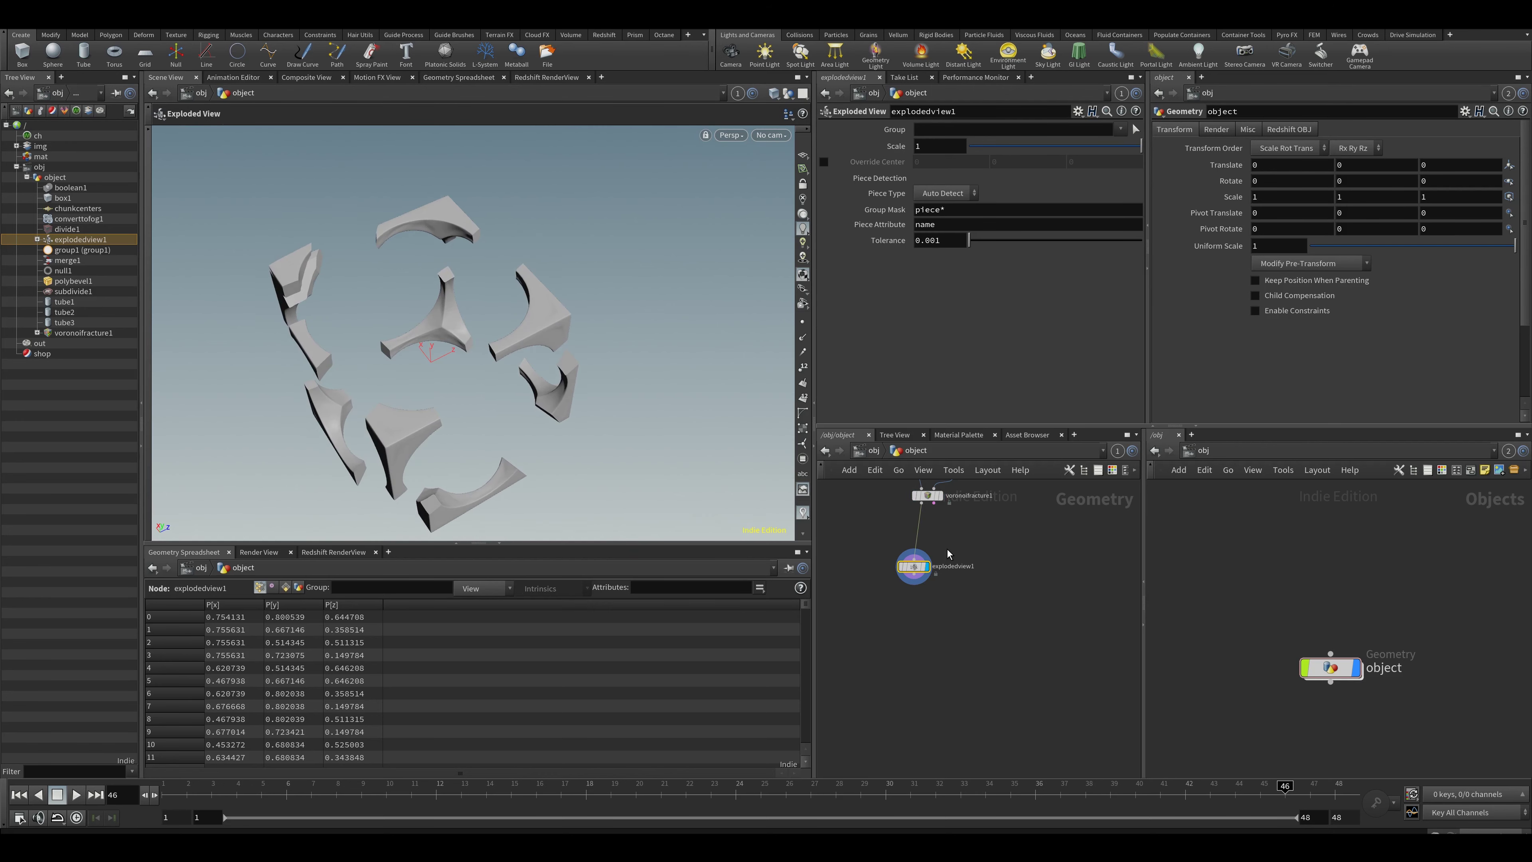
key(Delete)
Step: Add a Transform node after the Voronoi Fracture inside object and raise the geometry about 1.1 units in Y
click(874, 451)
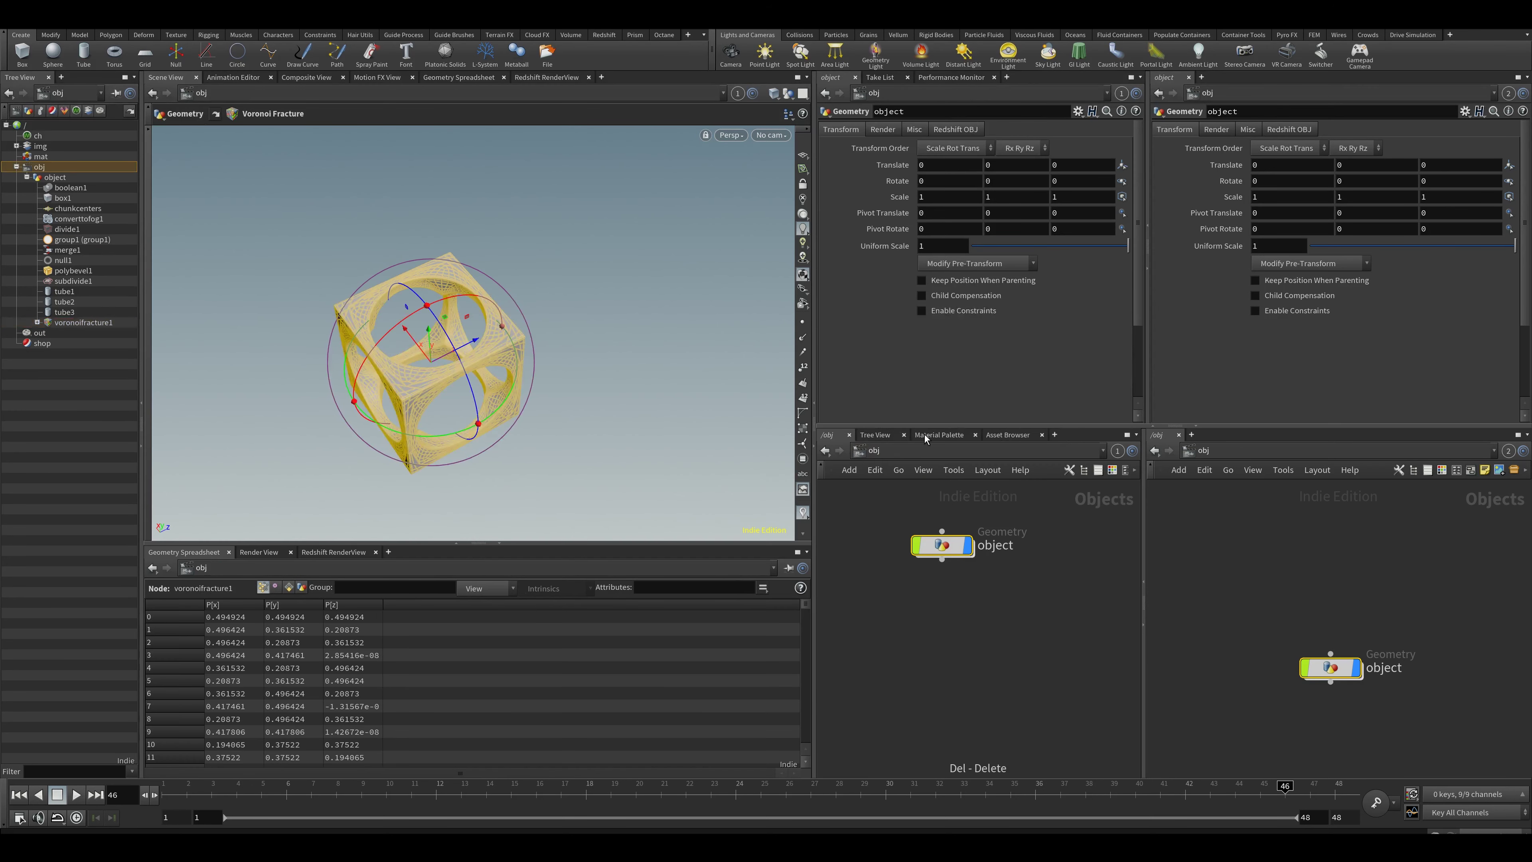
double_click(942, 545)
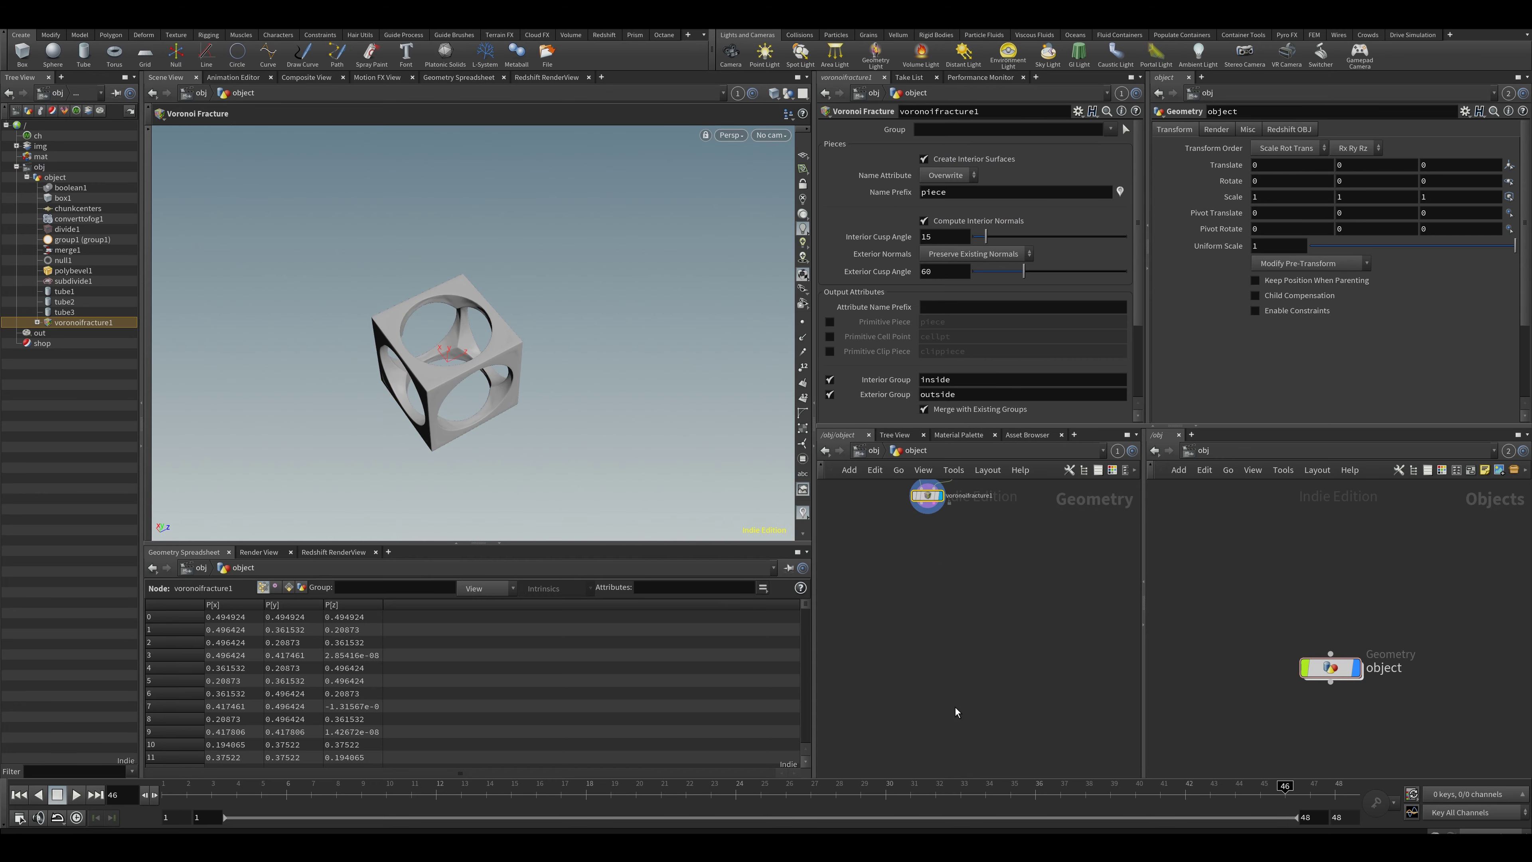
key(Tab)
text(trans)
key(Return)
key(Return)
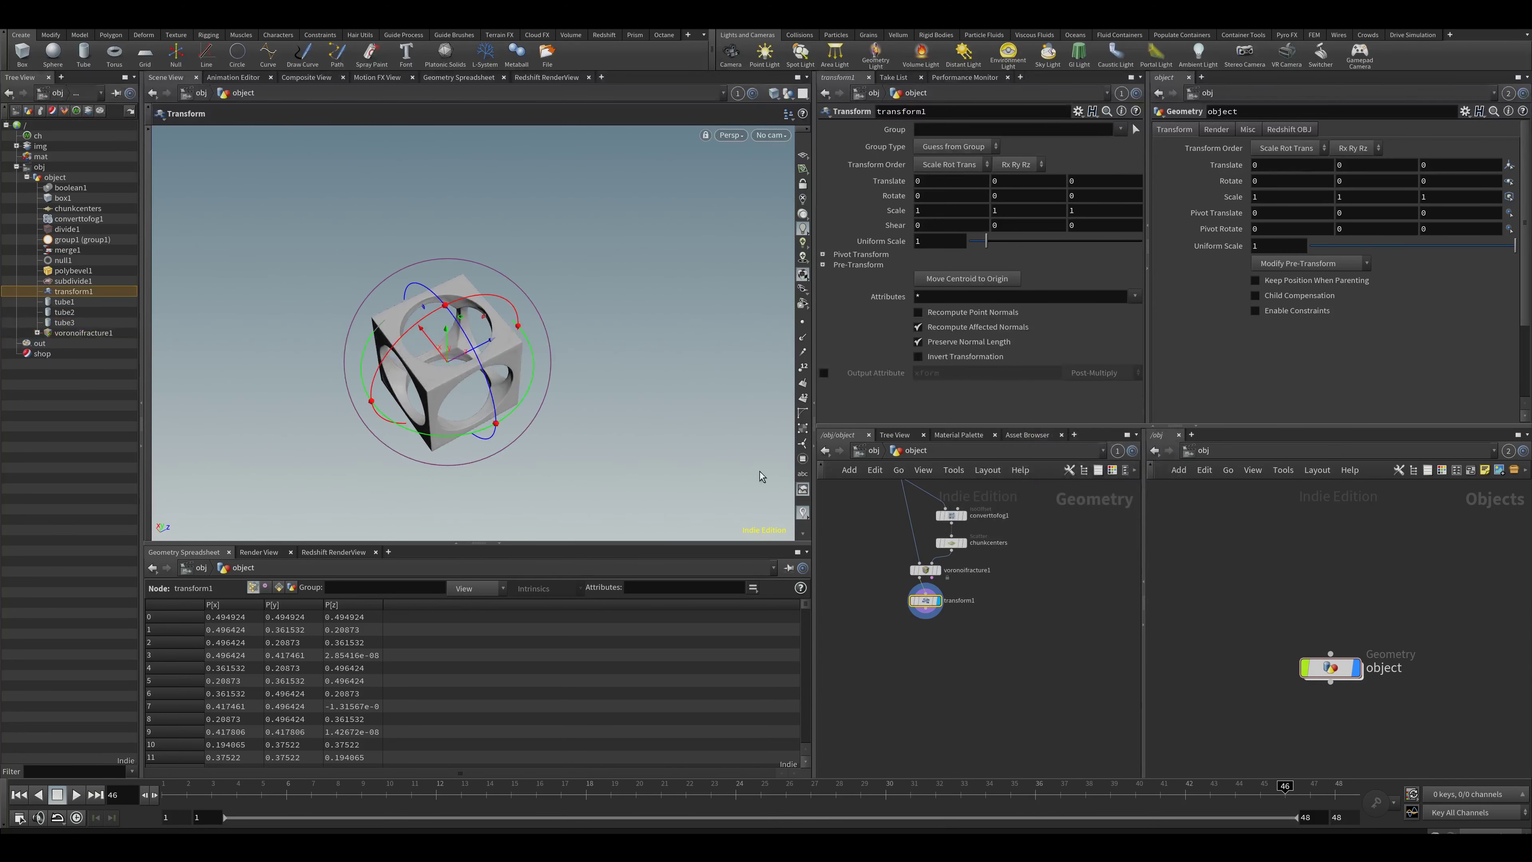
middle_drag(1005, 182, 1089, 192)
Step: At object level, add a ground plane collider and turn the fractured object into an RBD Packed Object
click(874, 453)
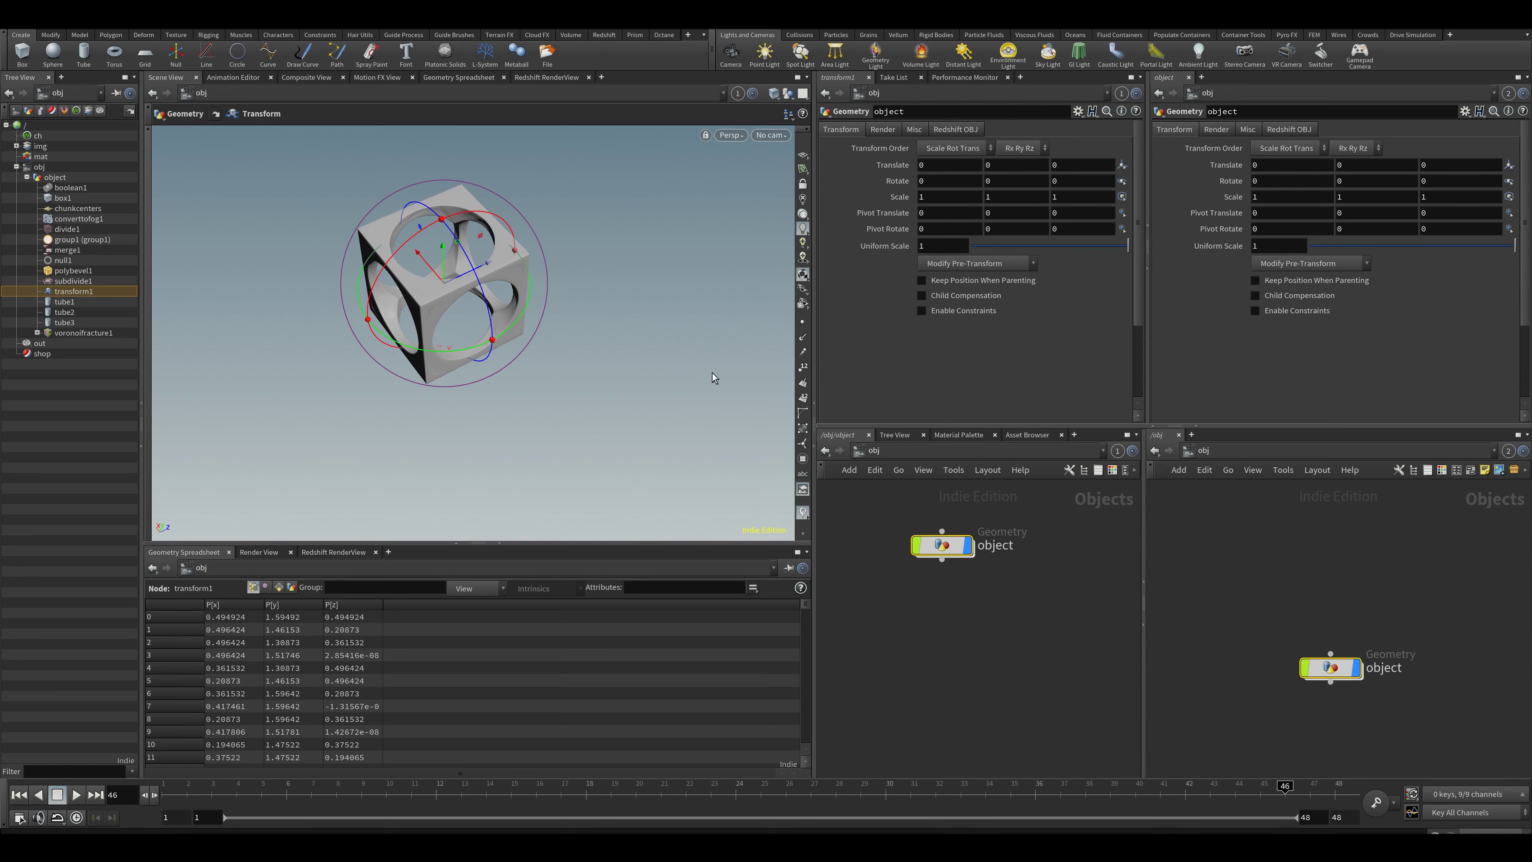
click(799, 34)
click(880, 60)
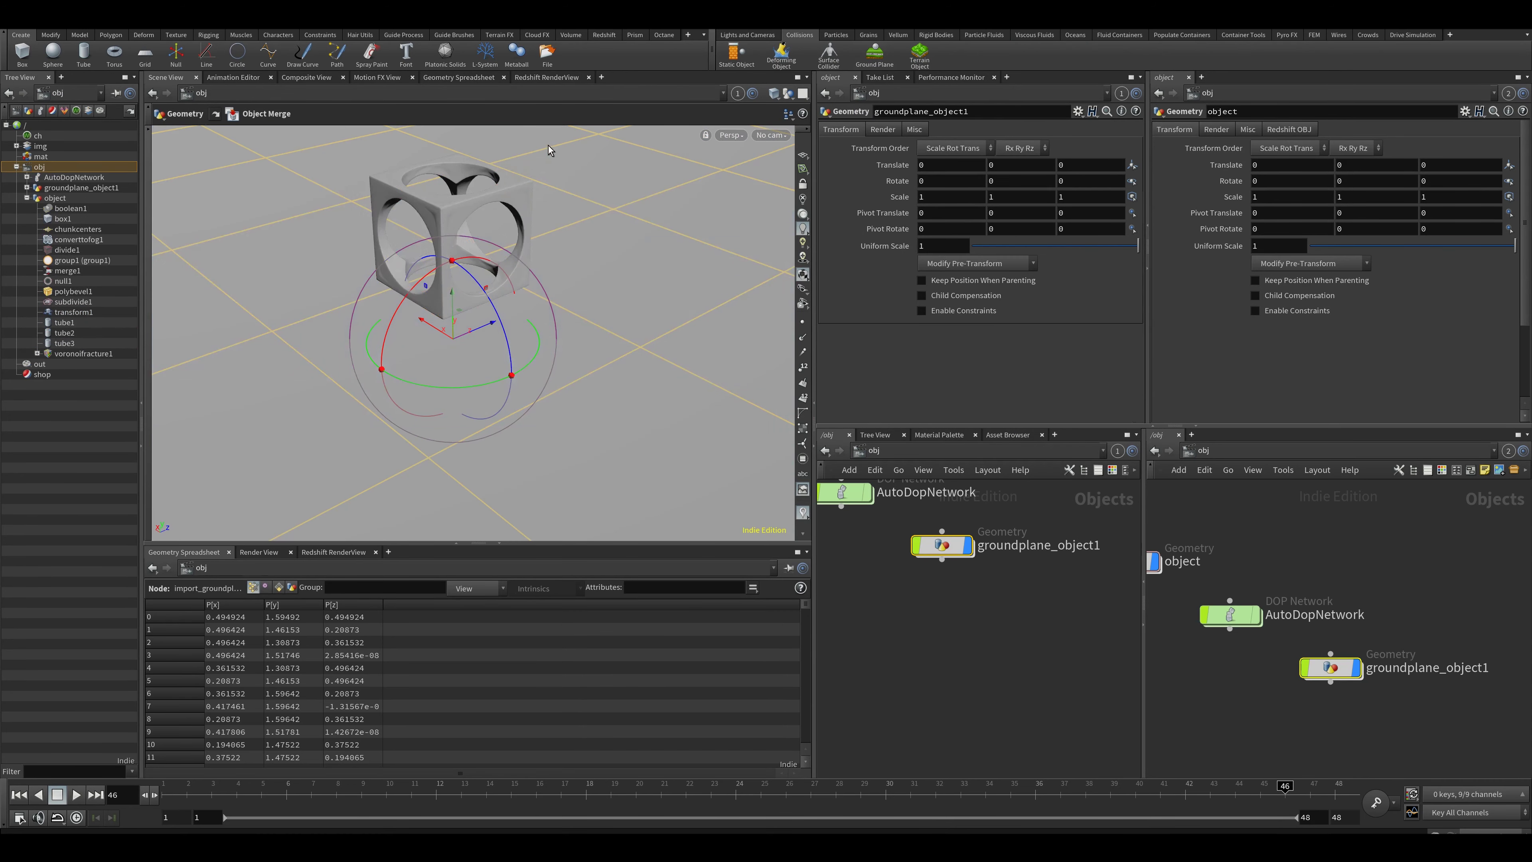
click(936, 34)
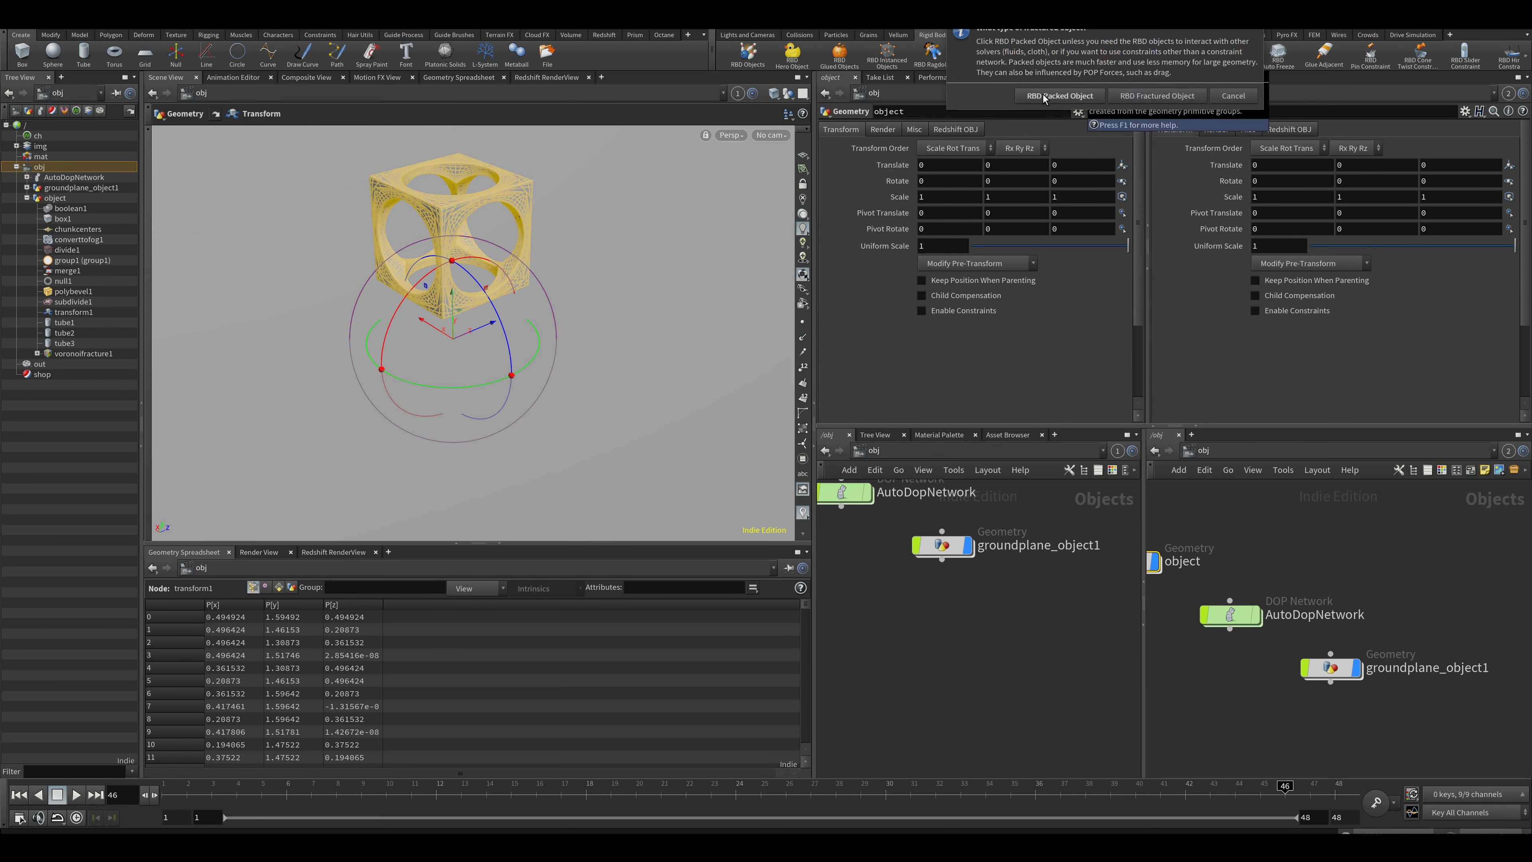
click(1111, 57)
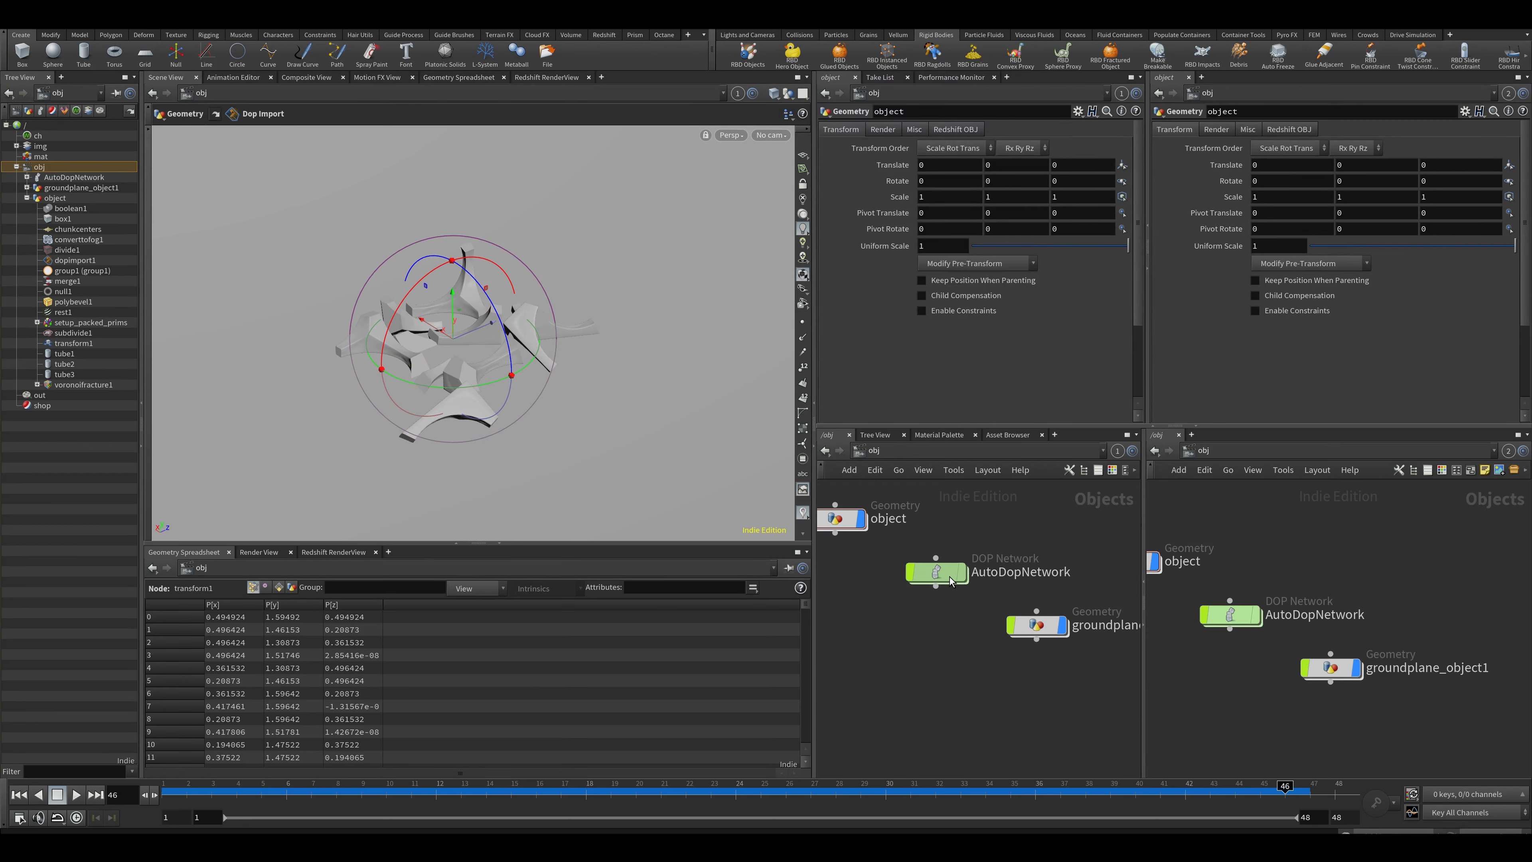
Step: Play the rigid body simulation from inside AutoDopNetwork, returning to frame 1, and lay out the network's nodes
click(285, 796)
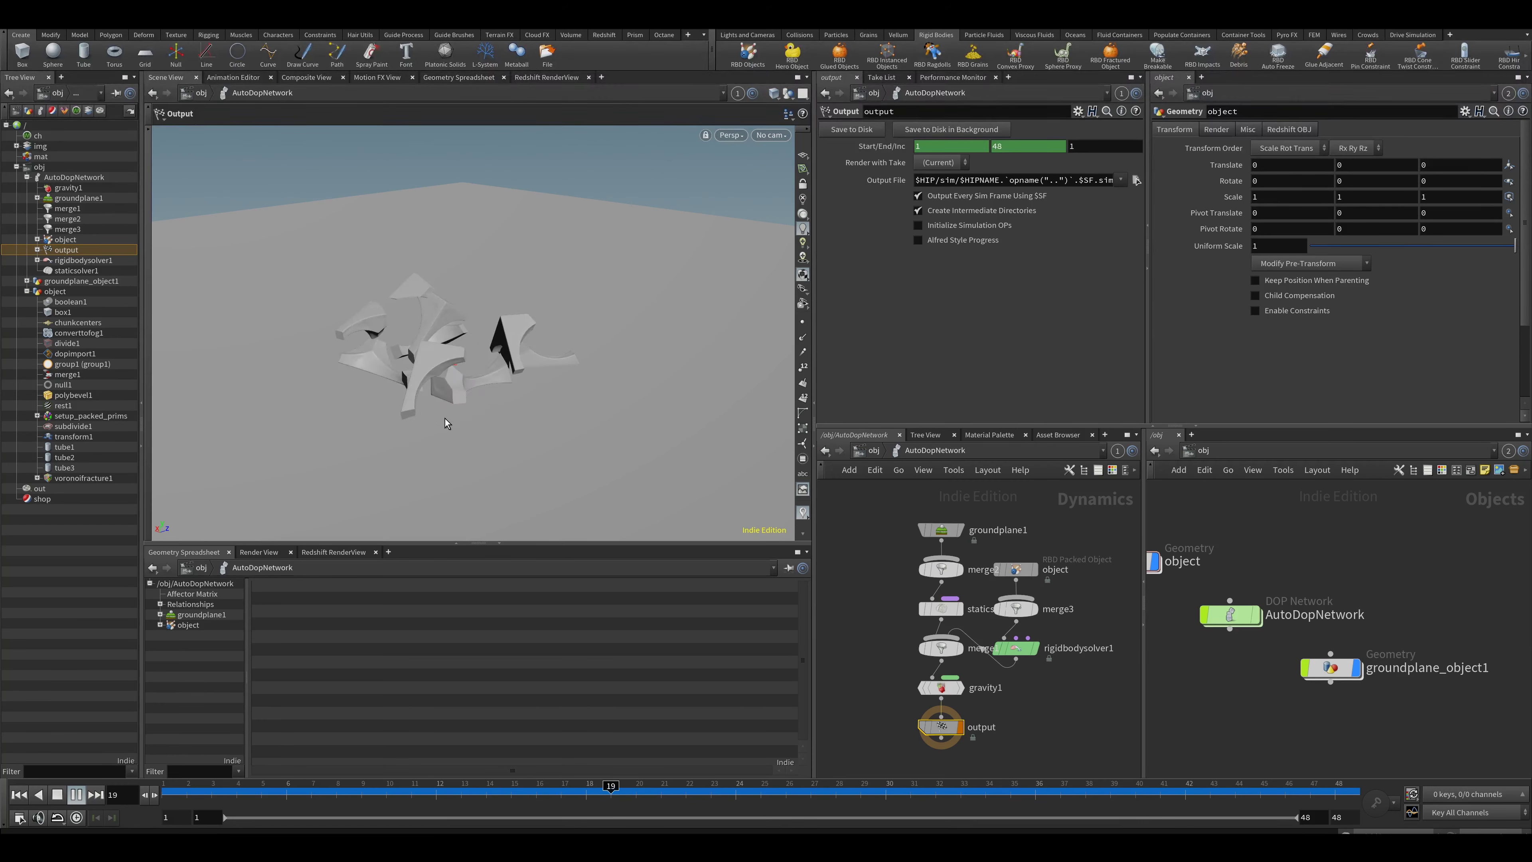
key(ctrl+Up)
key(l)
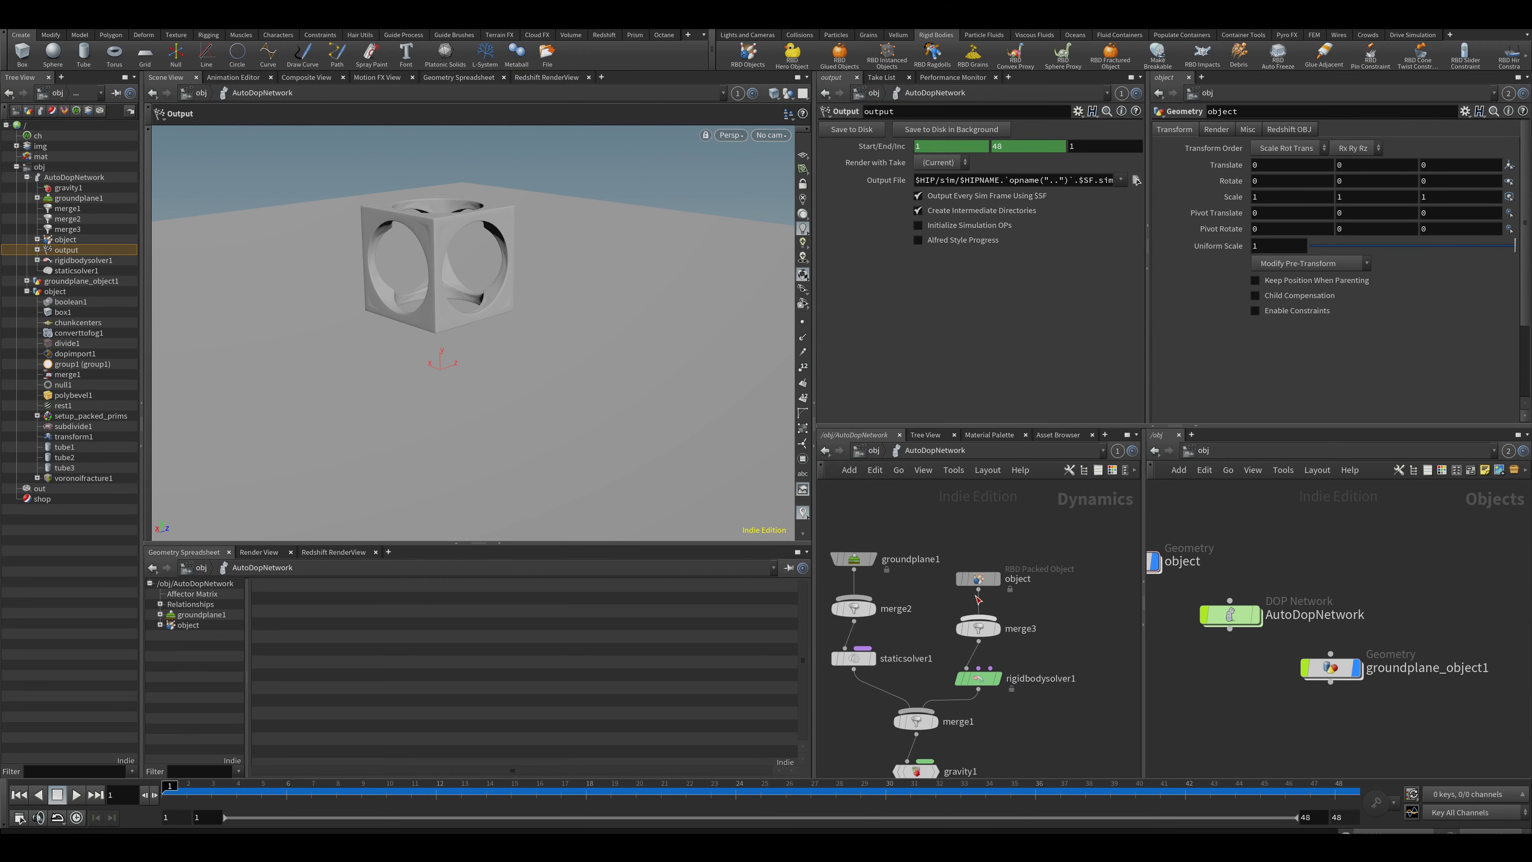
Step: Turn off Display Geometry on the RBD Packed Object and show its Bullet guide geometry
click(978, 578)
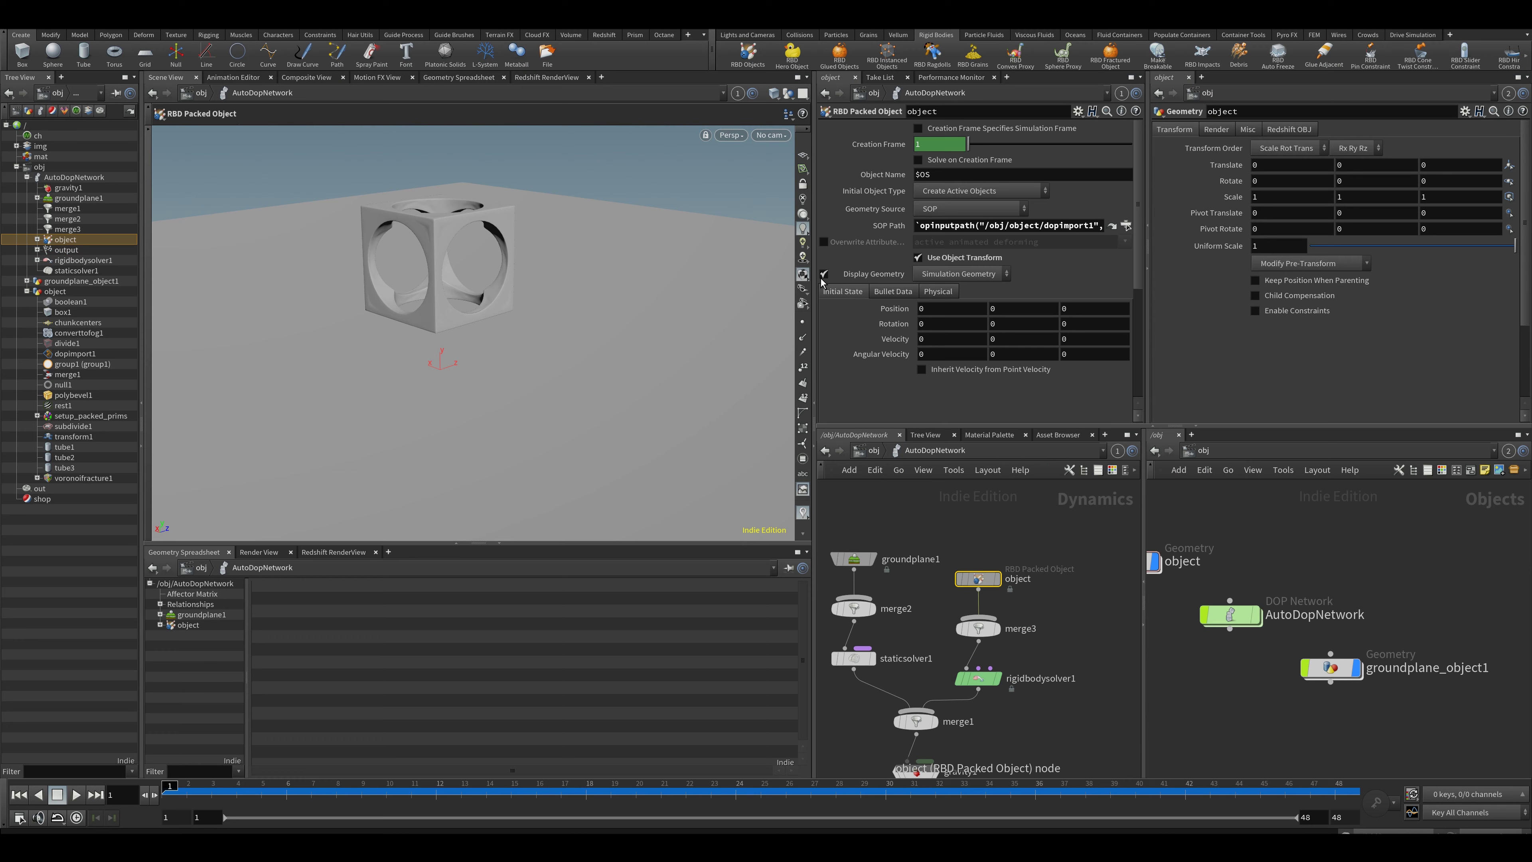
click(893, 291)
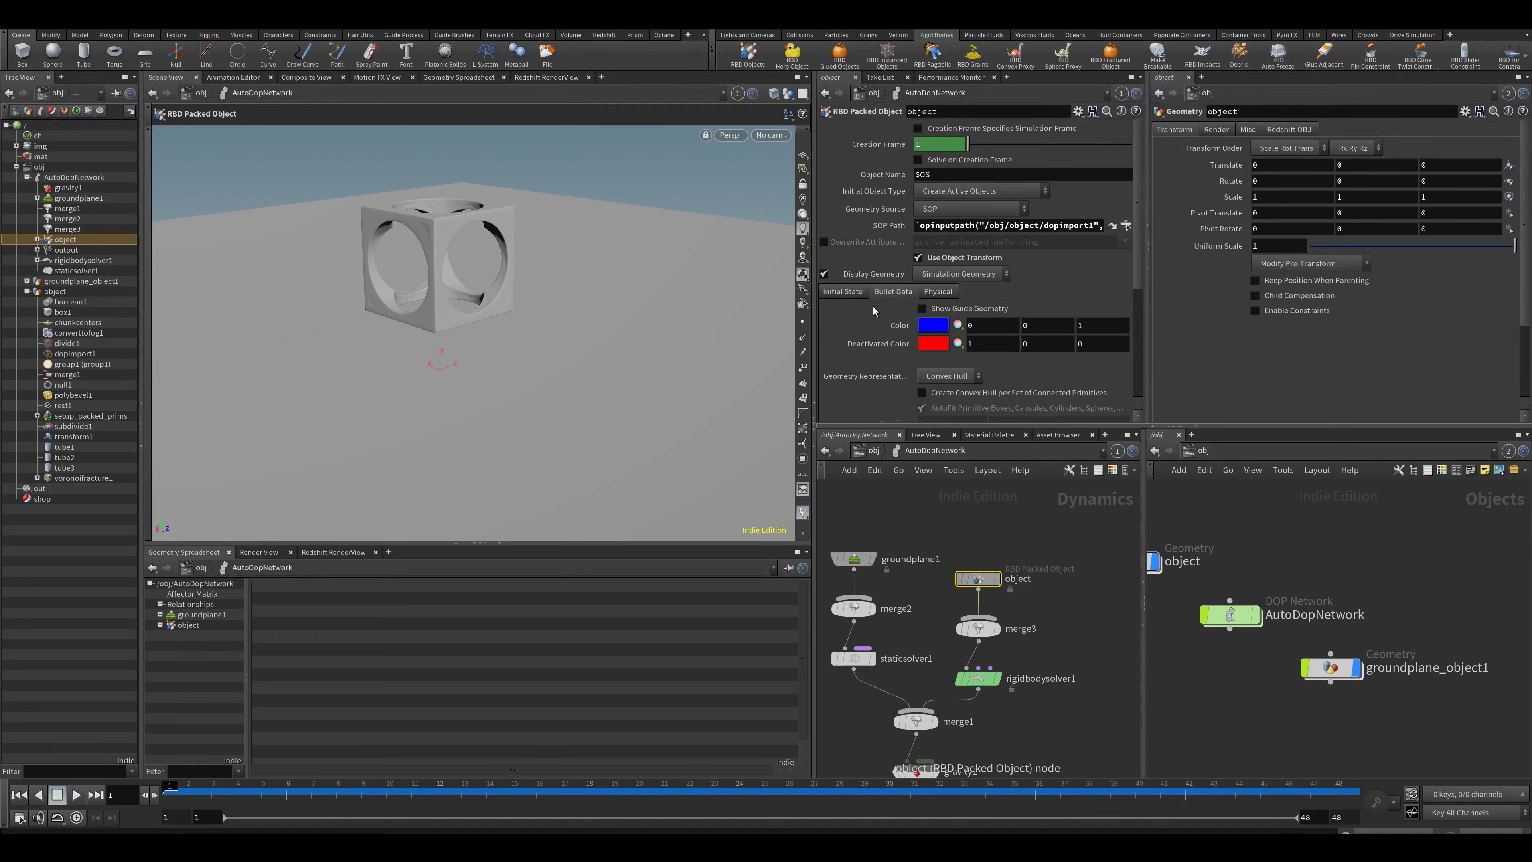
click(824, 275)
click(922, 309)
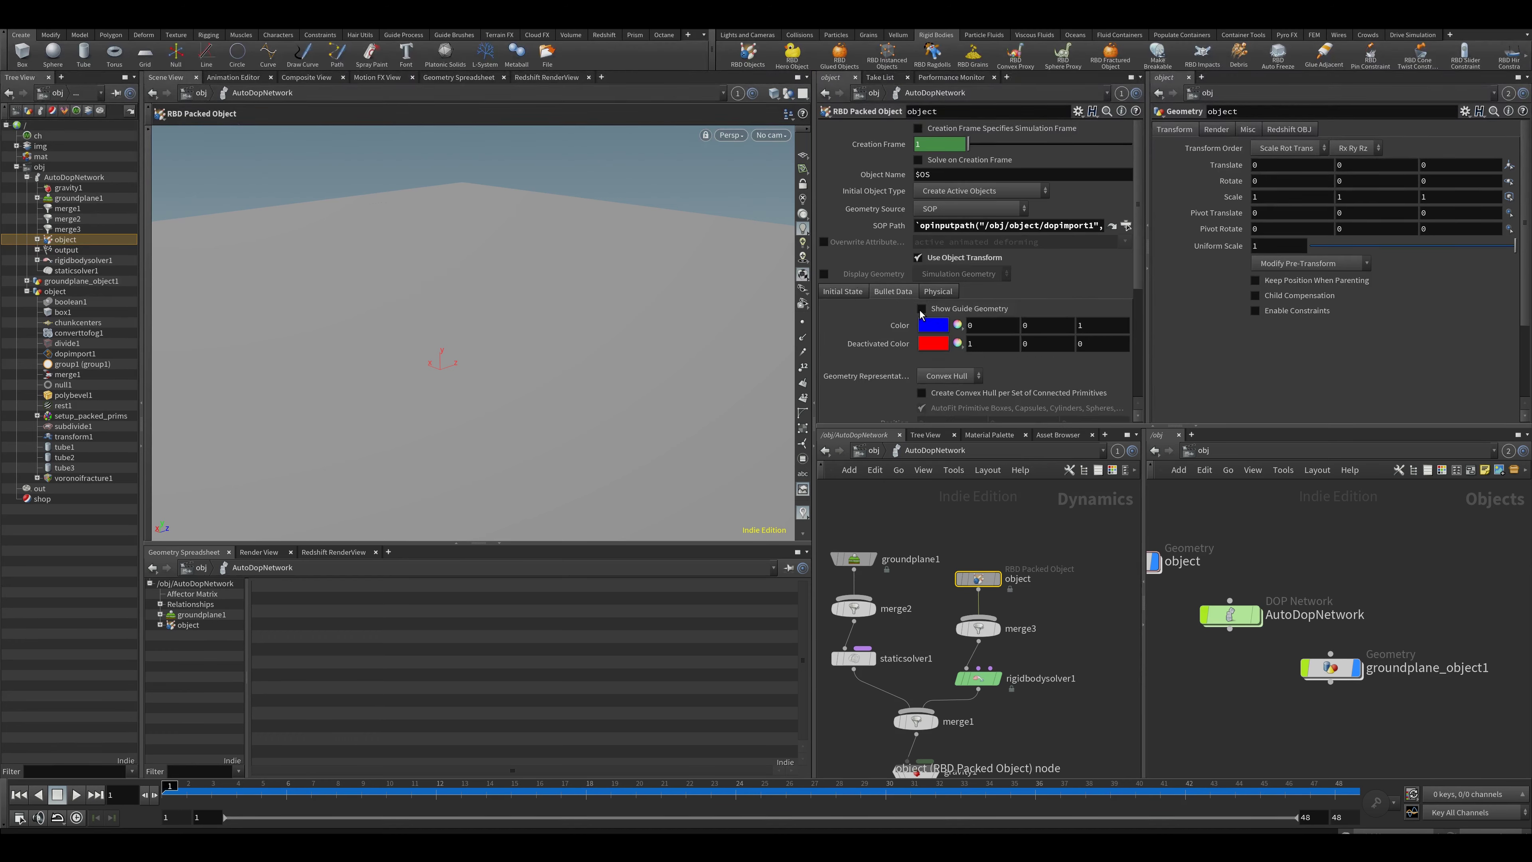
key(Escape)
drag(627, 332, 470, 329)
alt+drag(588, 356, 547, 342)
key(Escape)
key(Return)
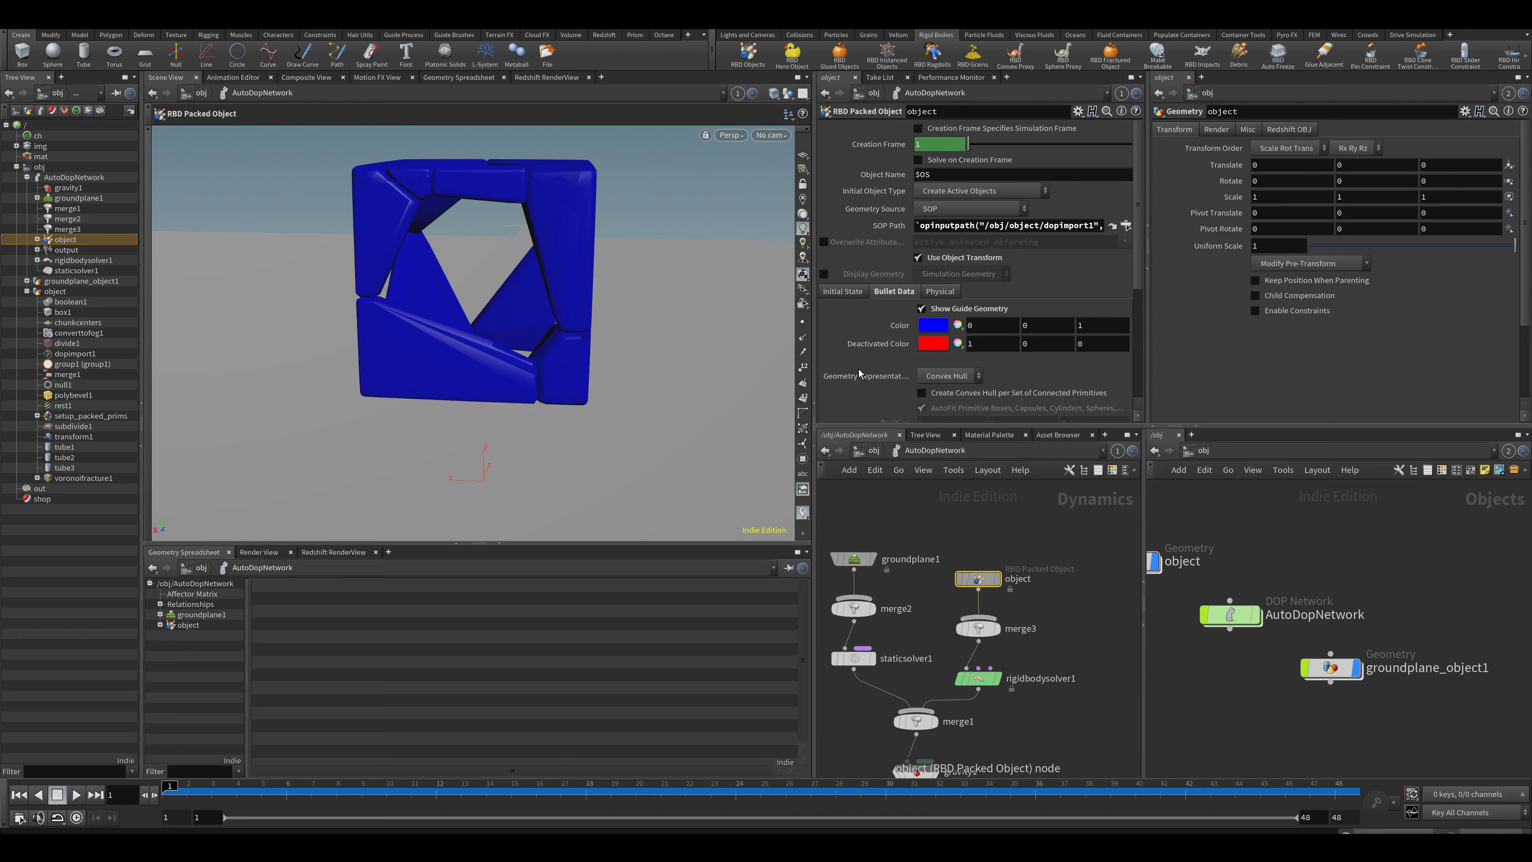
Step: Try Box and Sphere as the RBD Packed Object's Geometry Representation, playing the simulation with Sphere
click(948, 378)
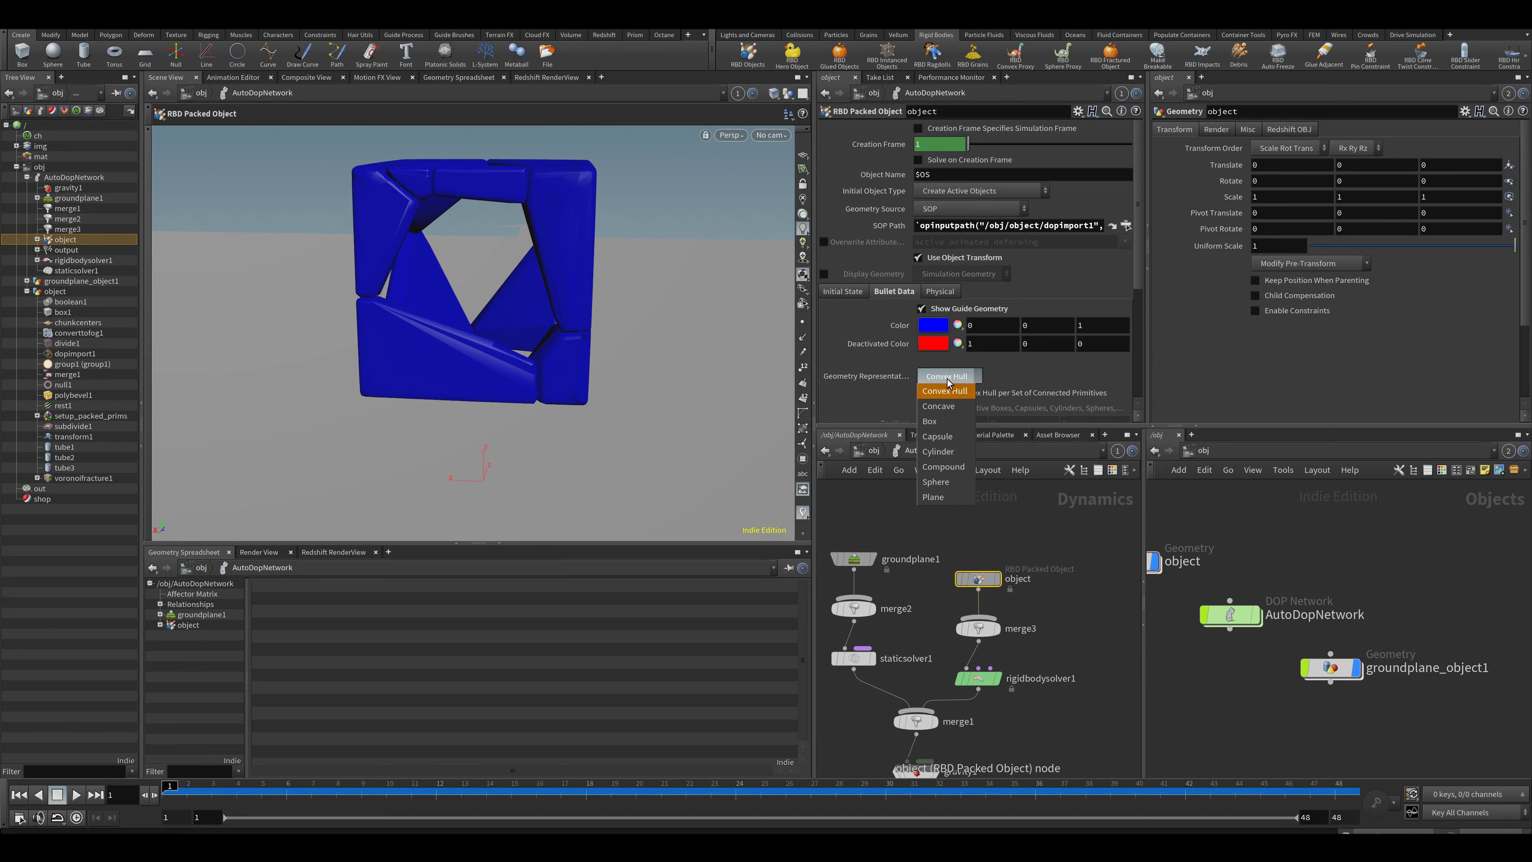
click(930, 420)
click(976, 375)
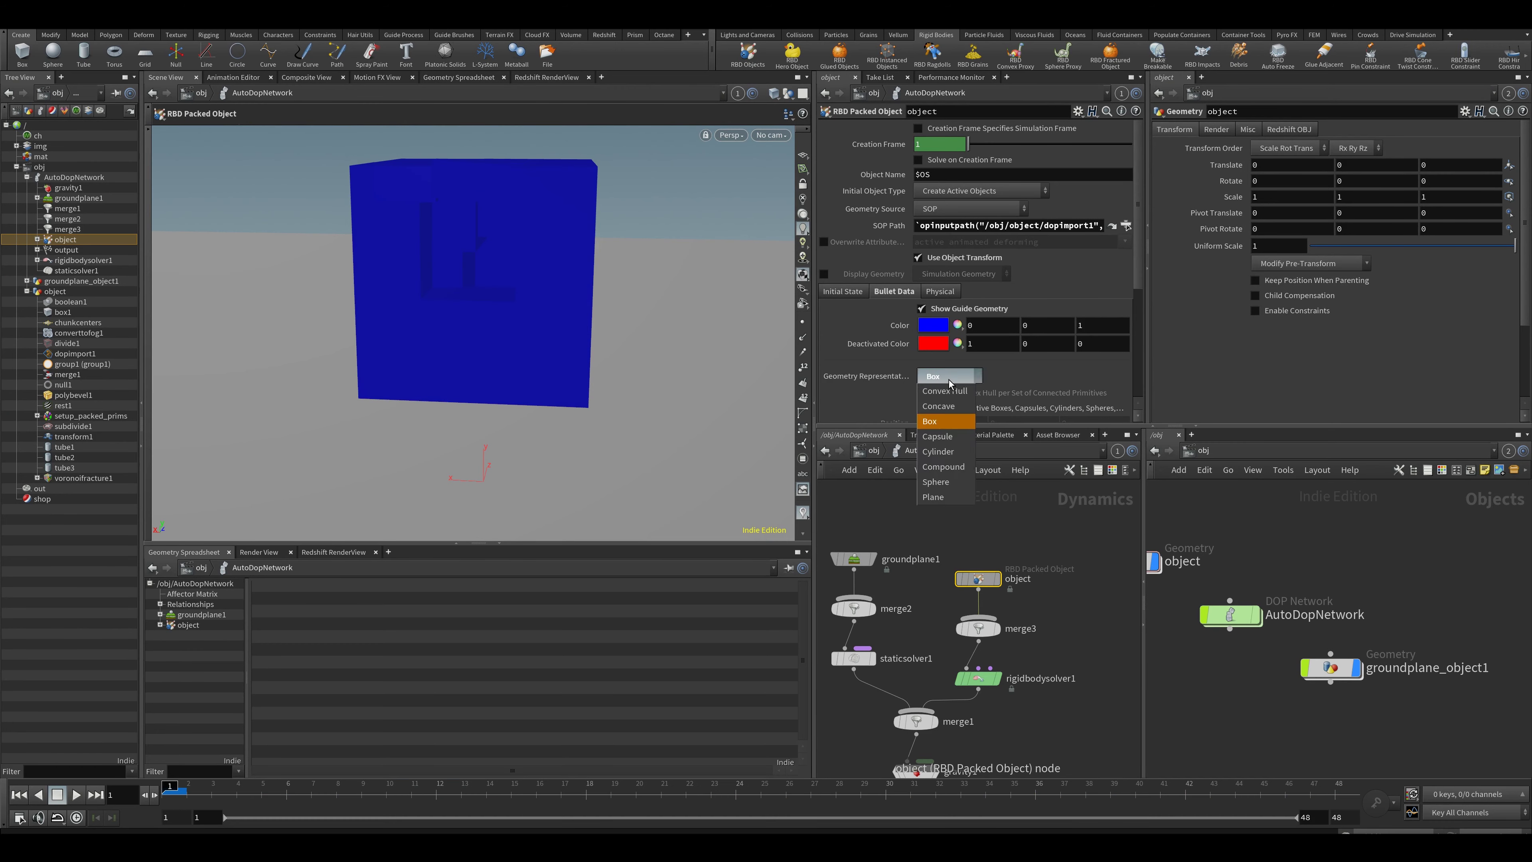
click(936, 482)
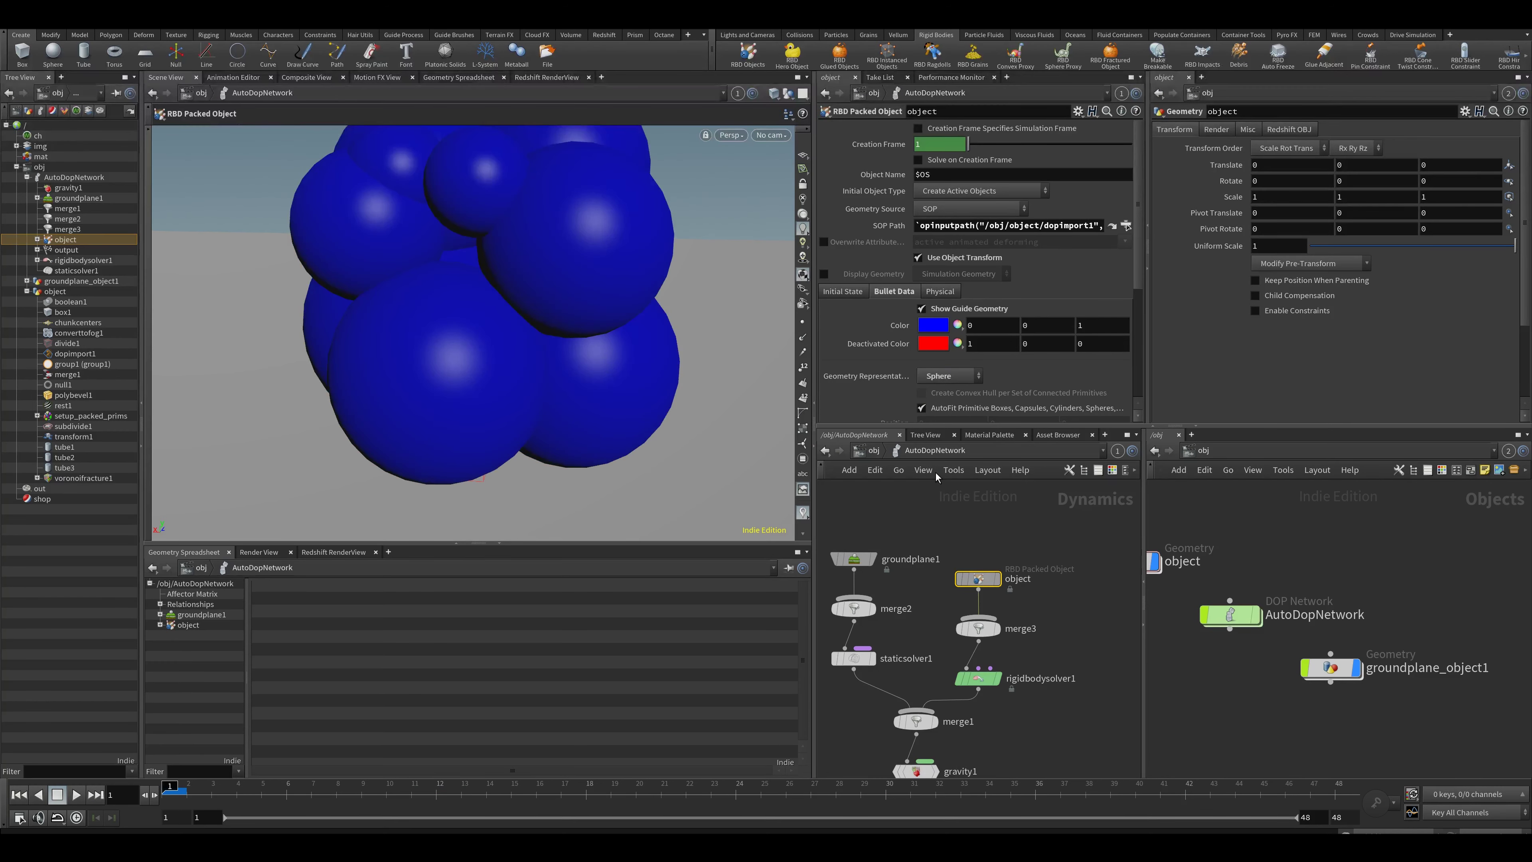
key(Up)
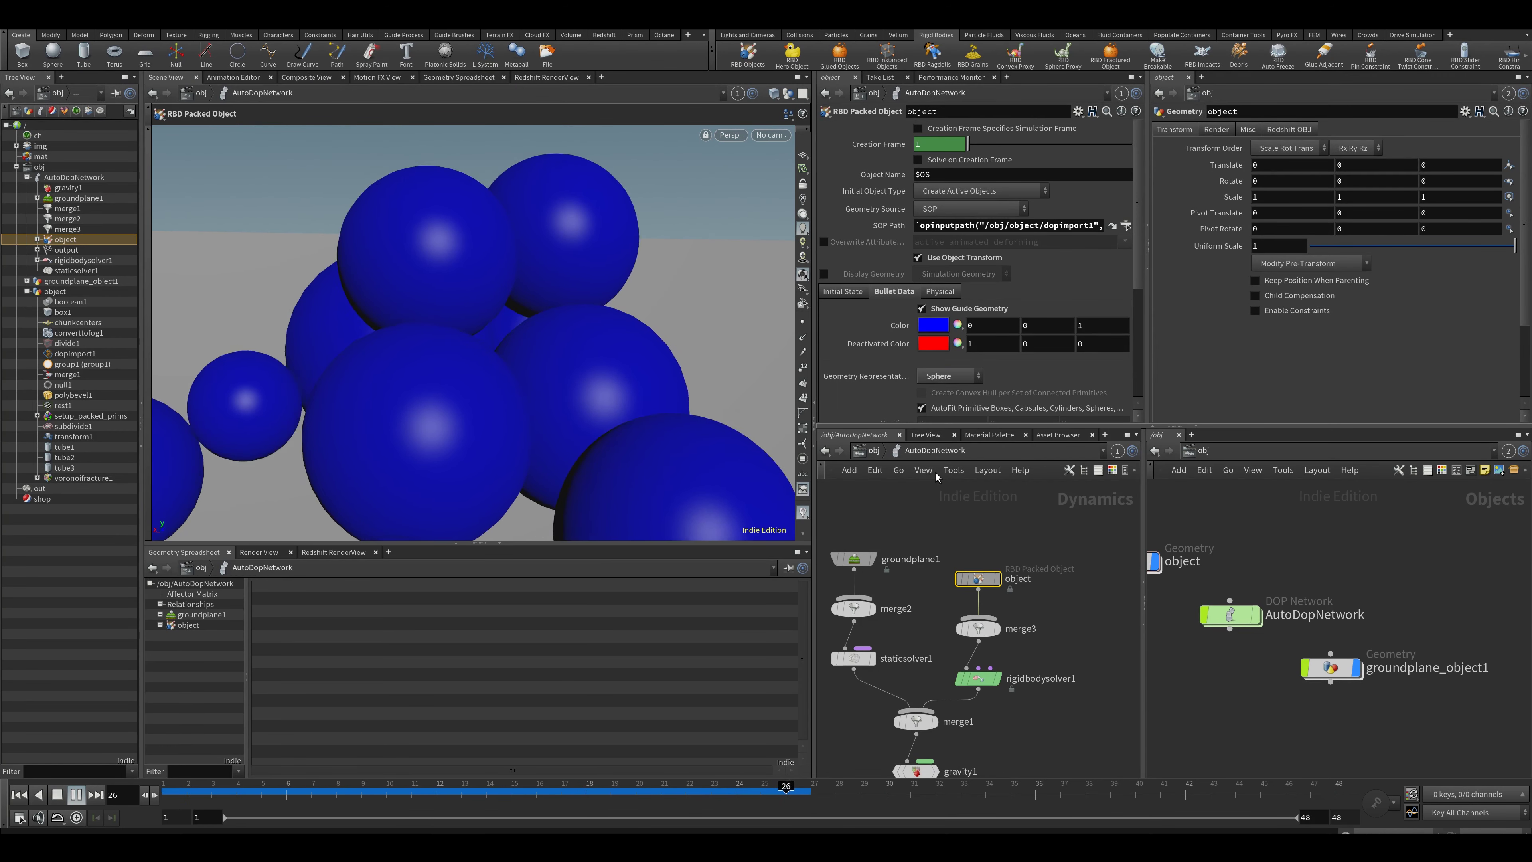
key(ctrl+Up)
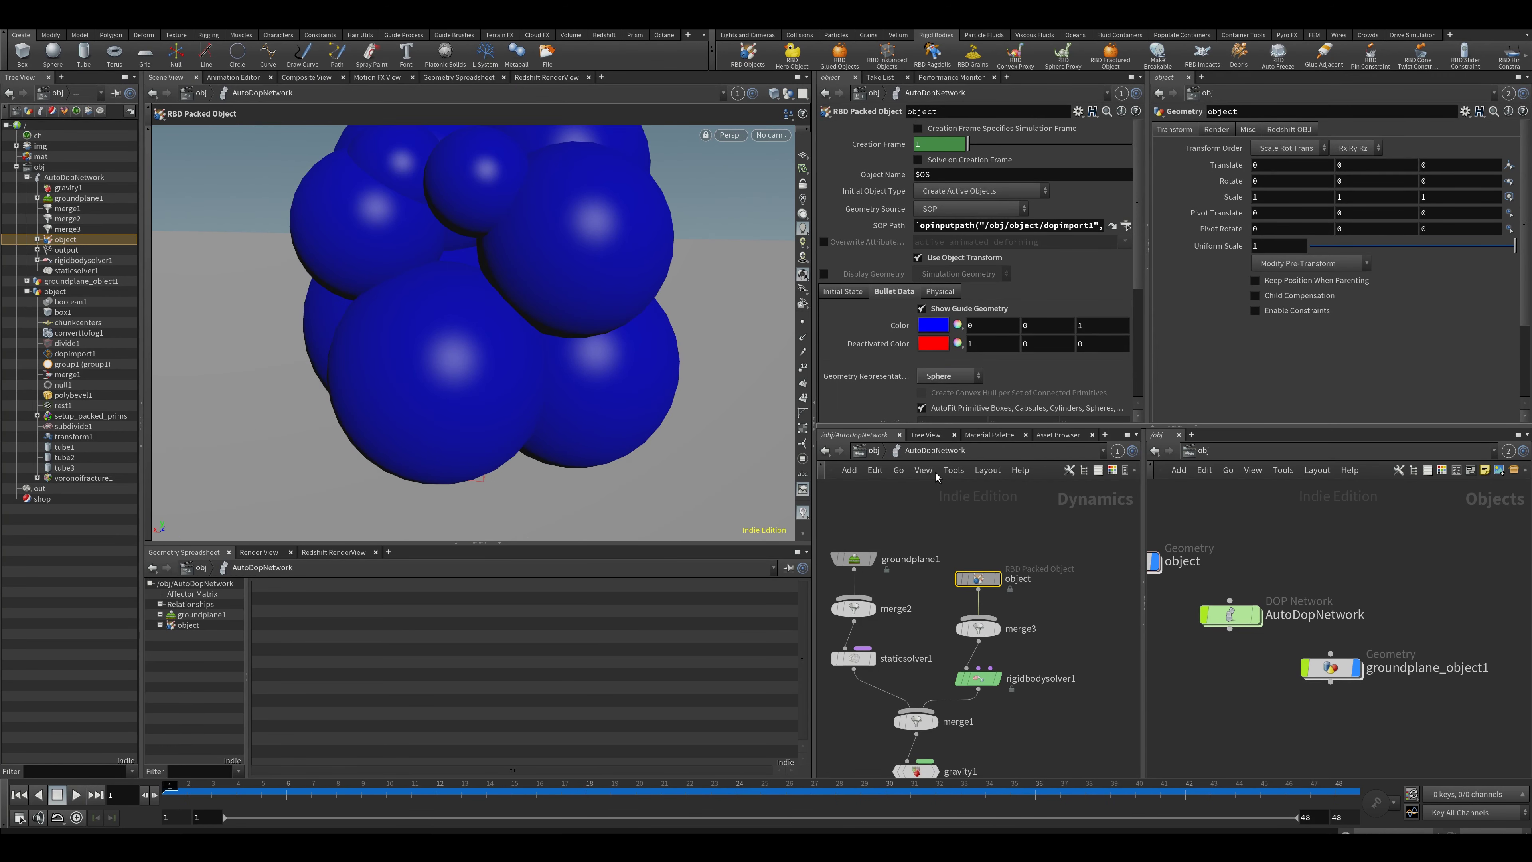
Step: Swap the guide geometry for the display geometry and play the Sphere-based simulation from frame 1
click(922, 308)
click(824, 274)
key(Up)
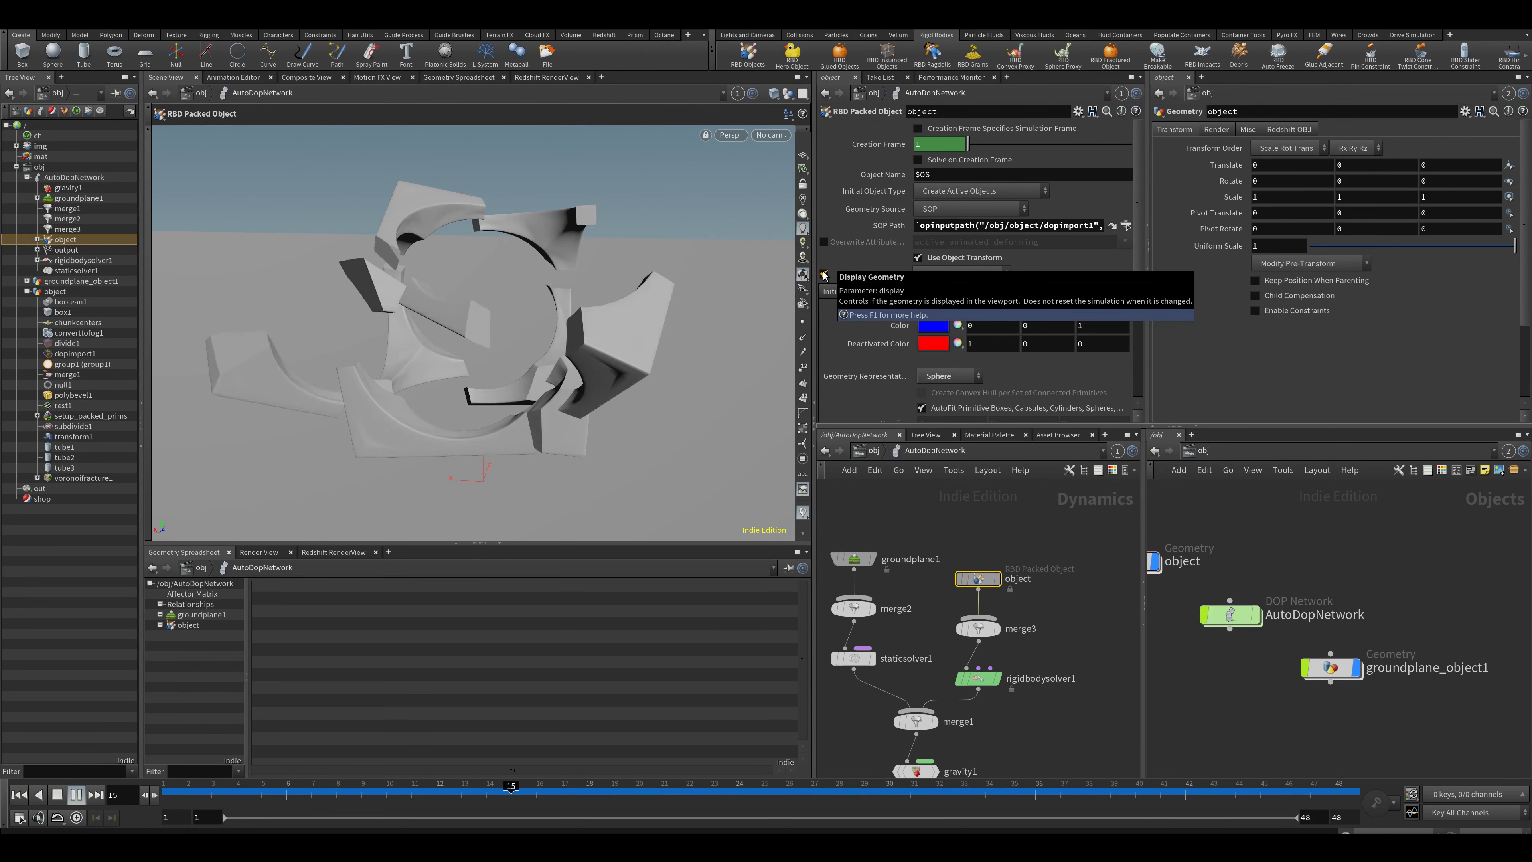
key(ctrl+Up)
Step: Set the Geometry Representation to Convex Hull and show only the guide geometry at frame 8
click(823, 274)
click(944, 376)
click(944, 391)
drag(171, 786, 336, 785)
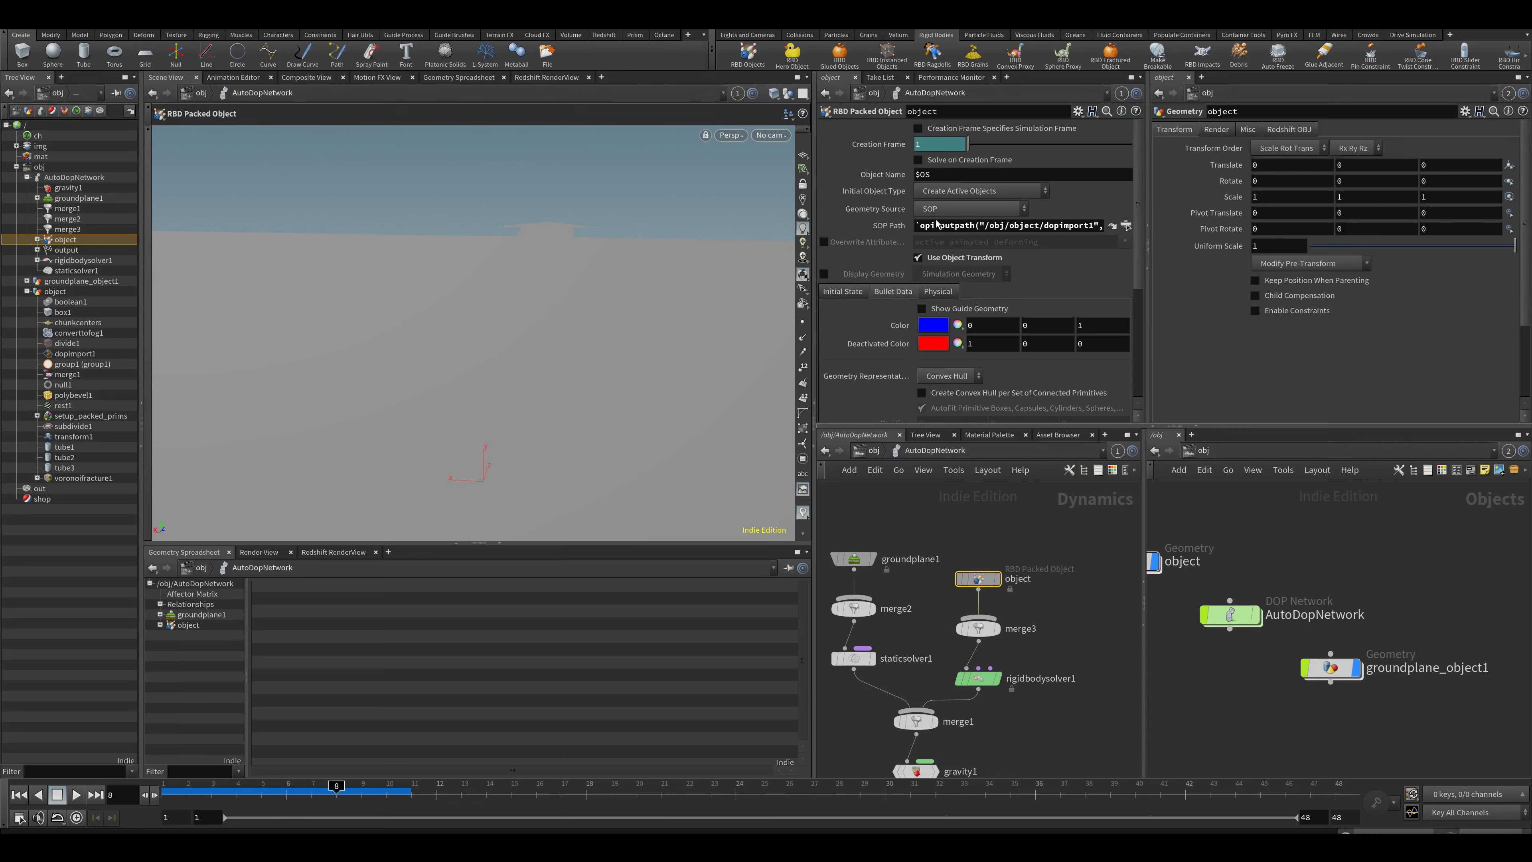
click(921, 308)
key(Escape)
alt+drag(606, 324, 441, 363)
alt+middle_drag(441, 362, 530, 329)
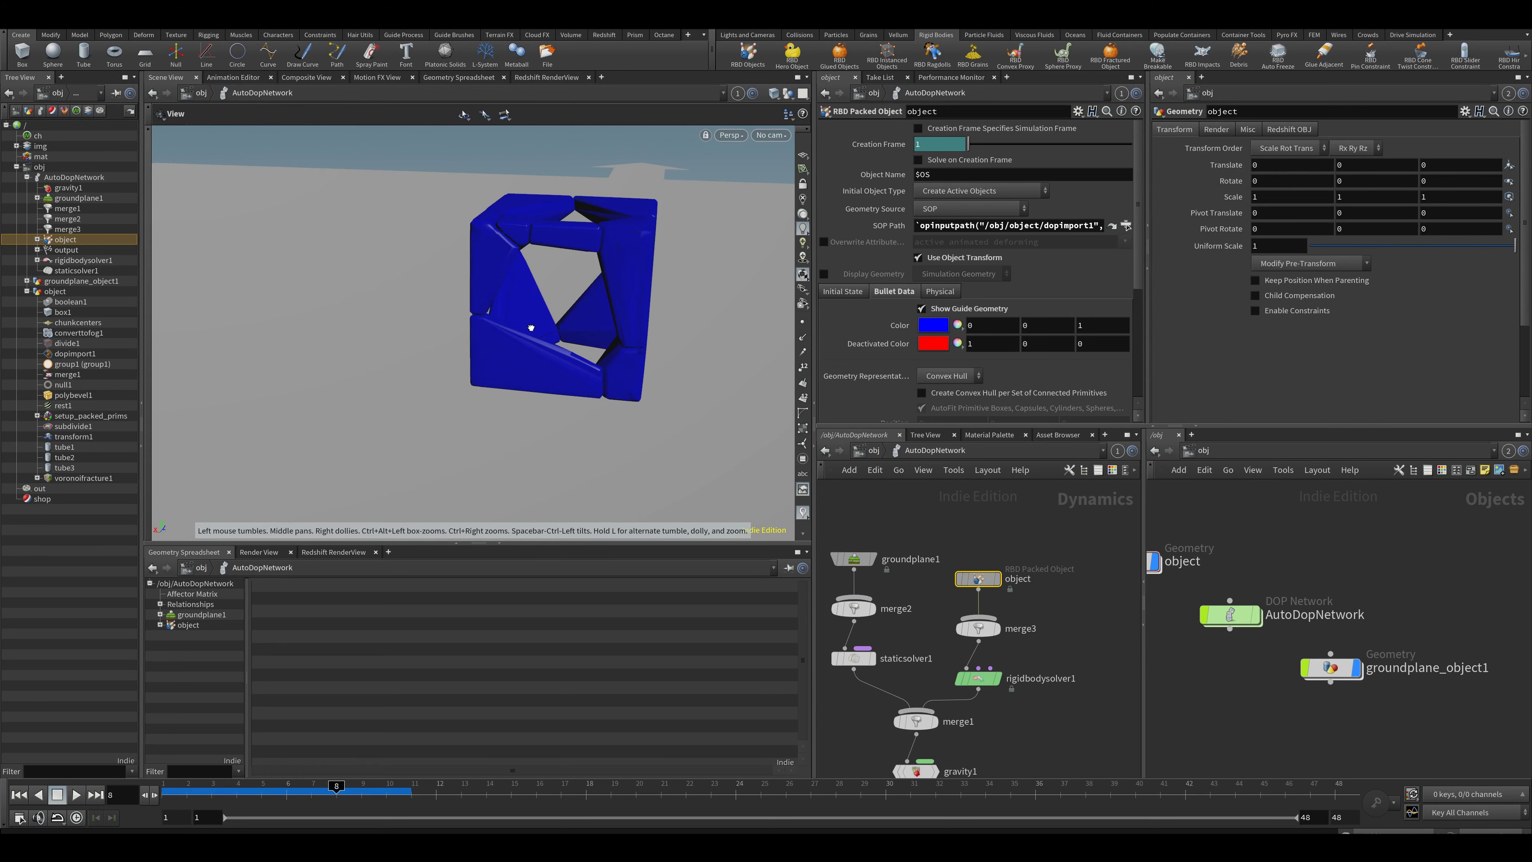
alt+drag(530, 328, 498, 327)
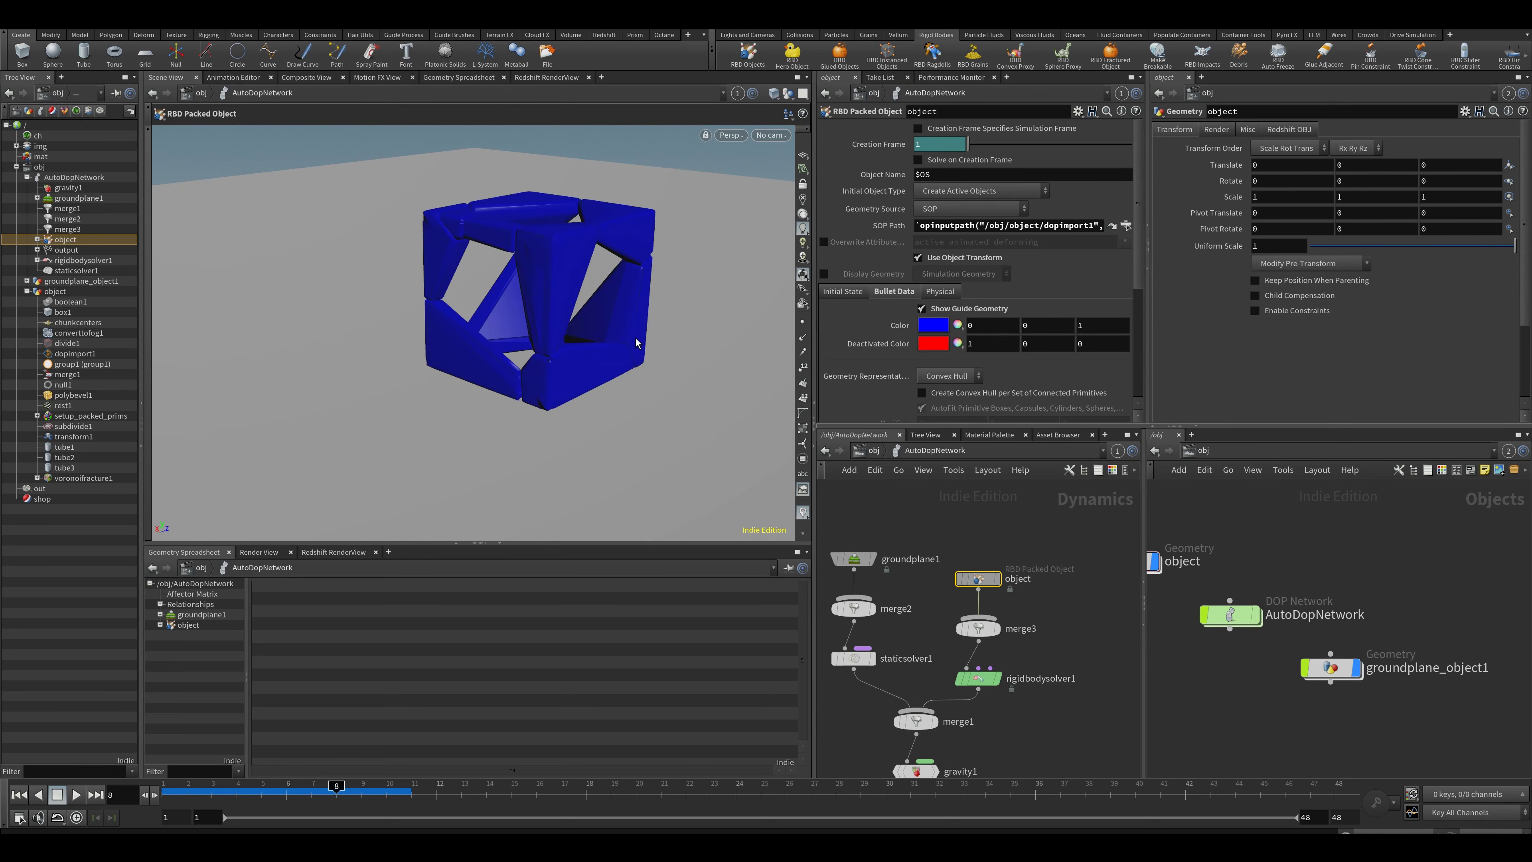
Step: Set the RBD Packed Object's Geometry Representation to Concave
click(954, 377)
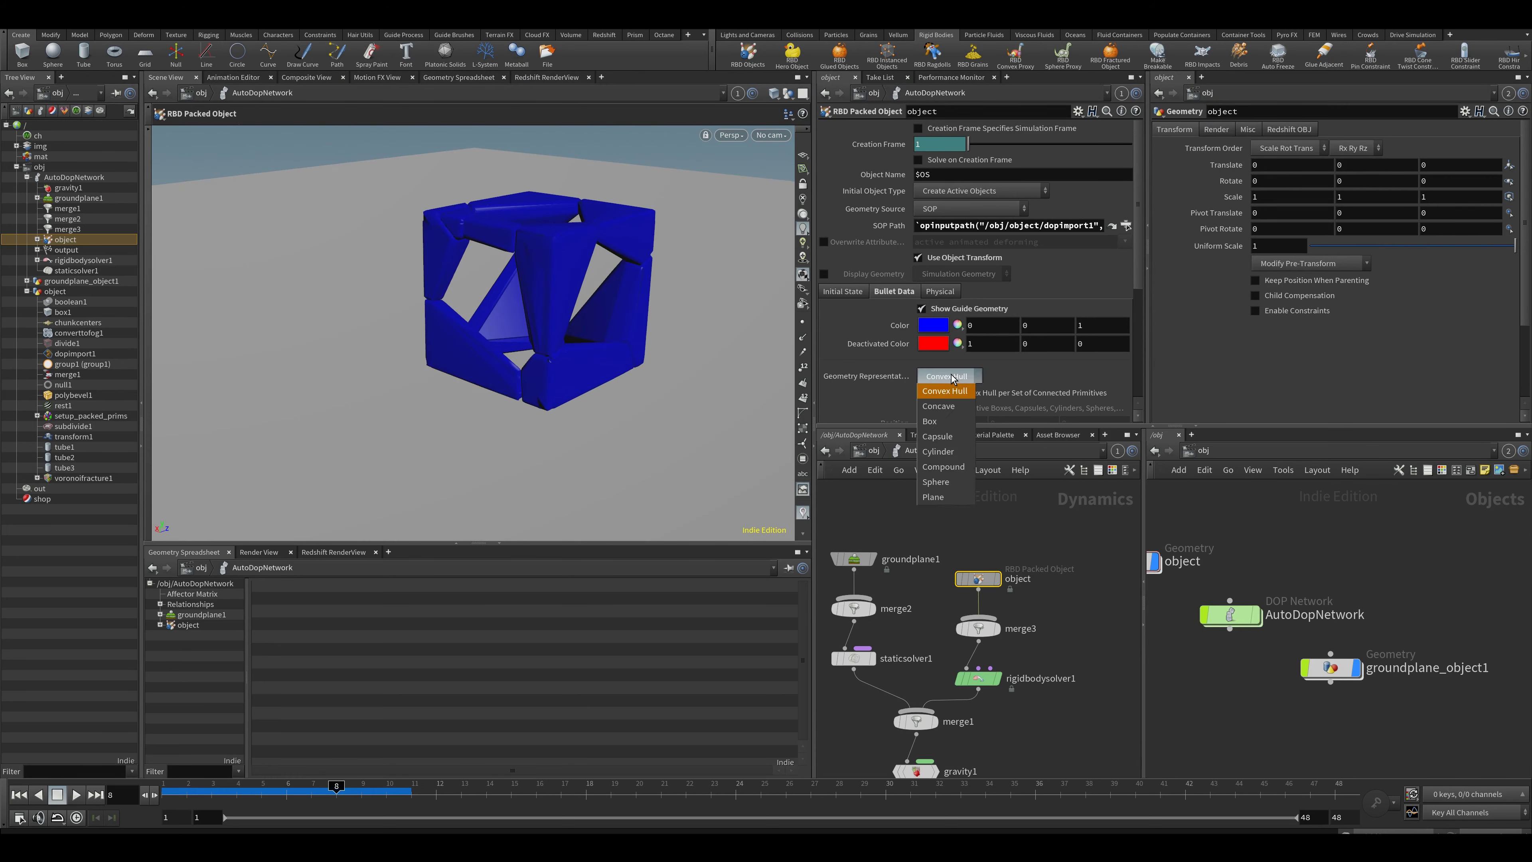
click(694, 333)
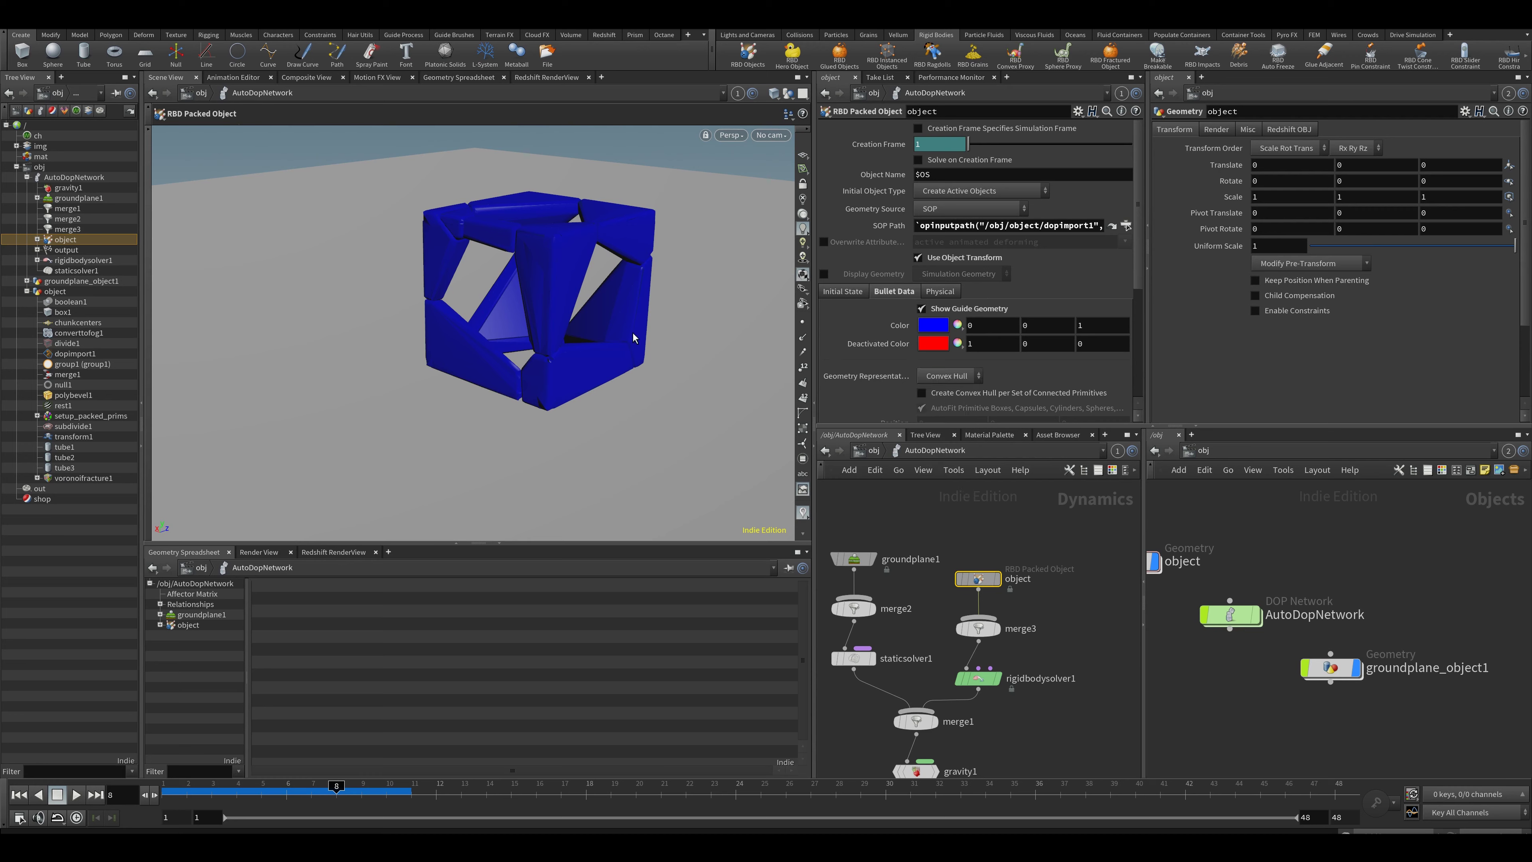
click(942, 373)
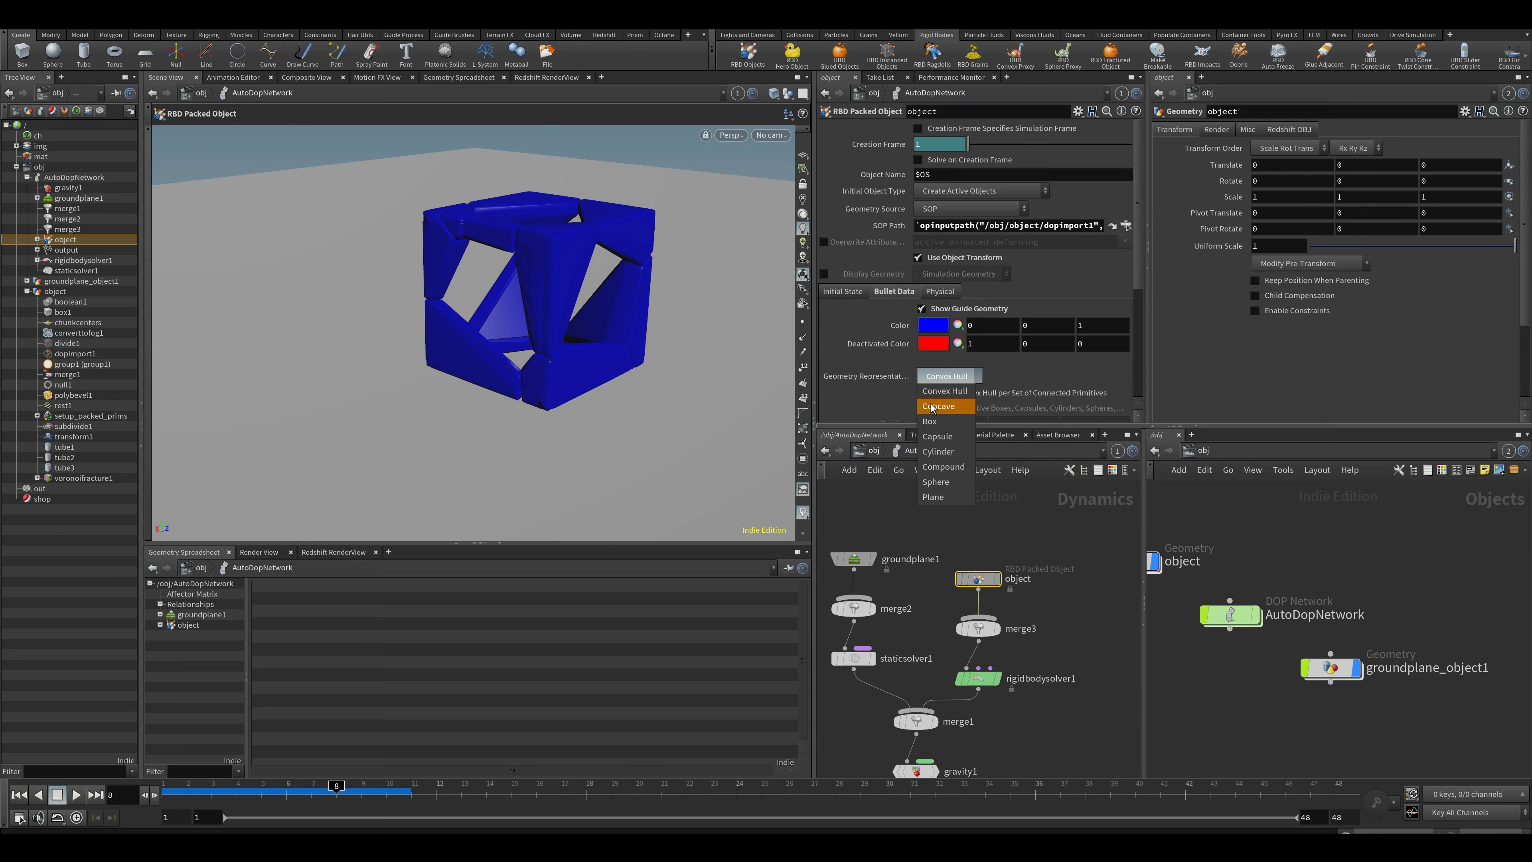
click(948, 393)
Step: Play the simulation with the concave collision shapes from frame 1 and return to the first frame
drag(140, 794, 55, 790)
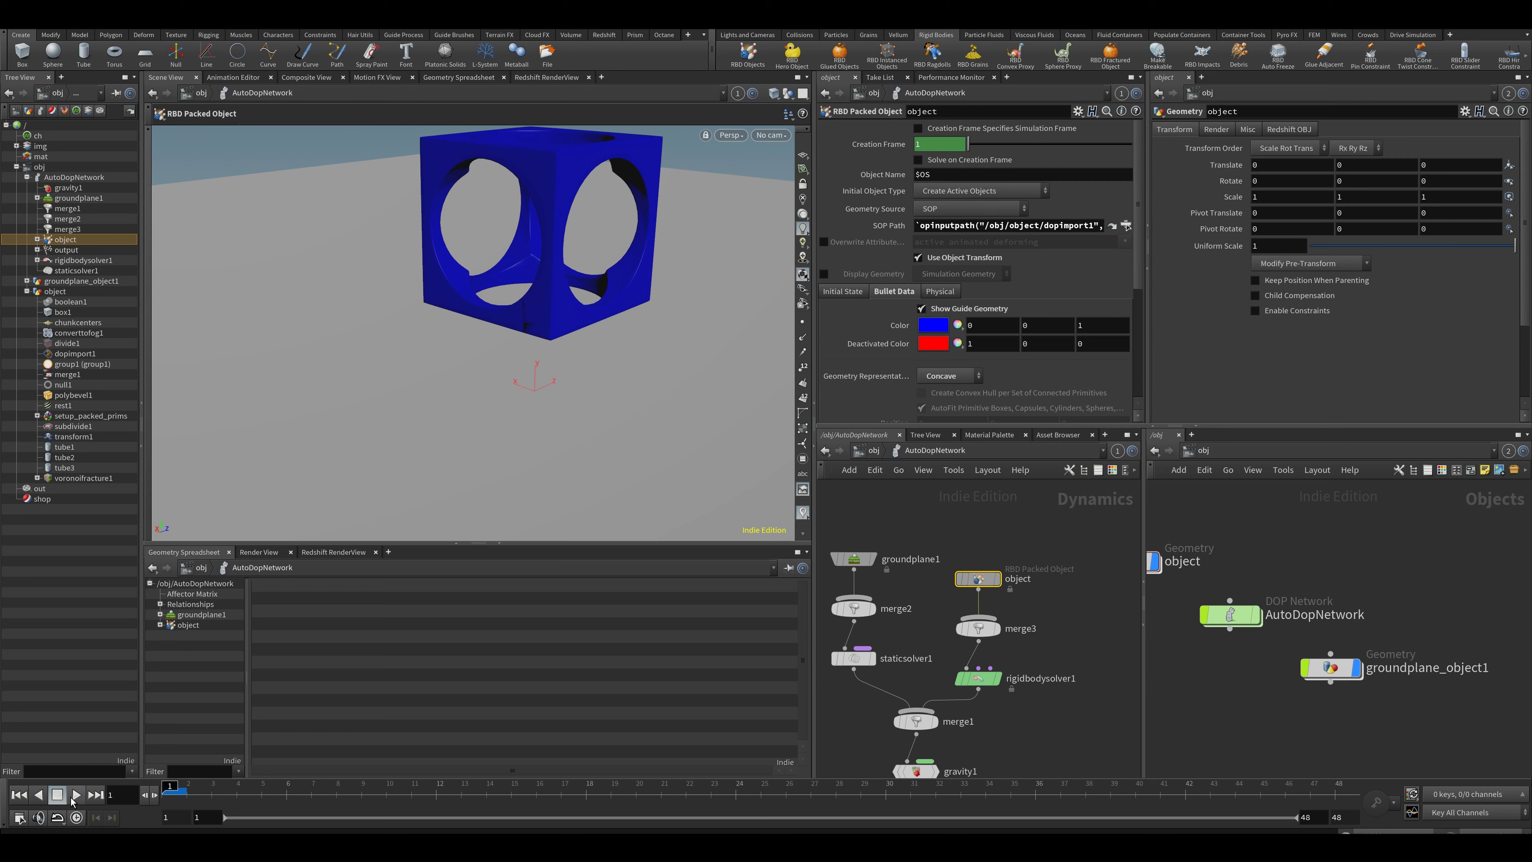
click(73, 796)
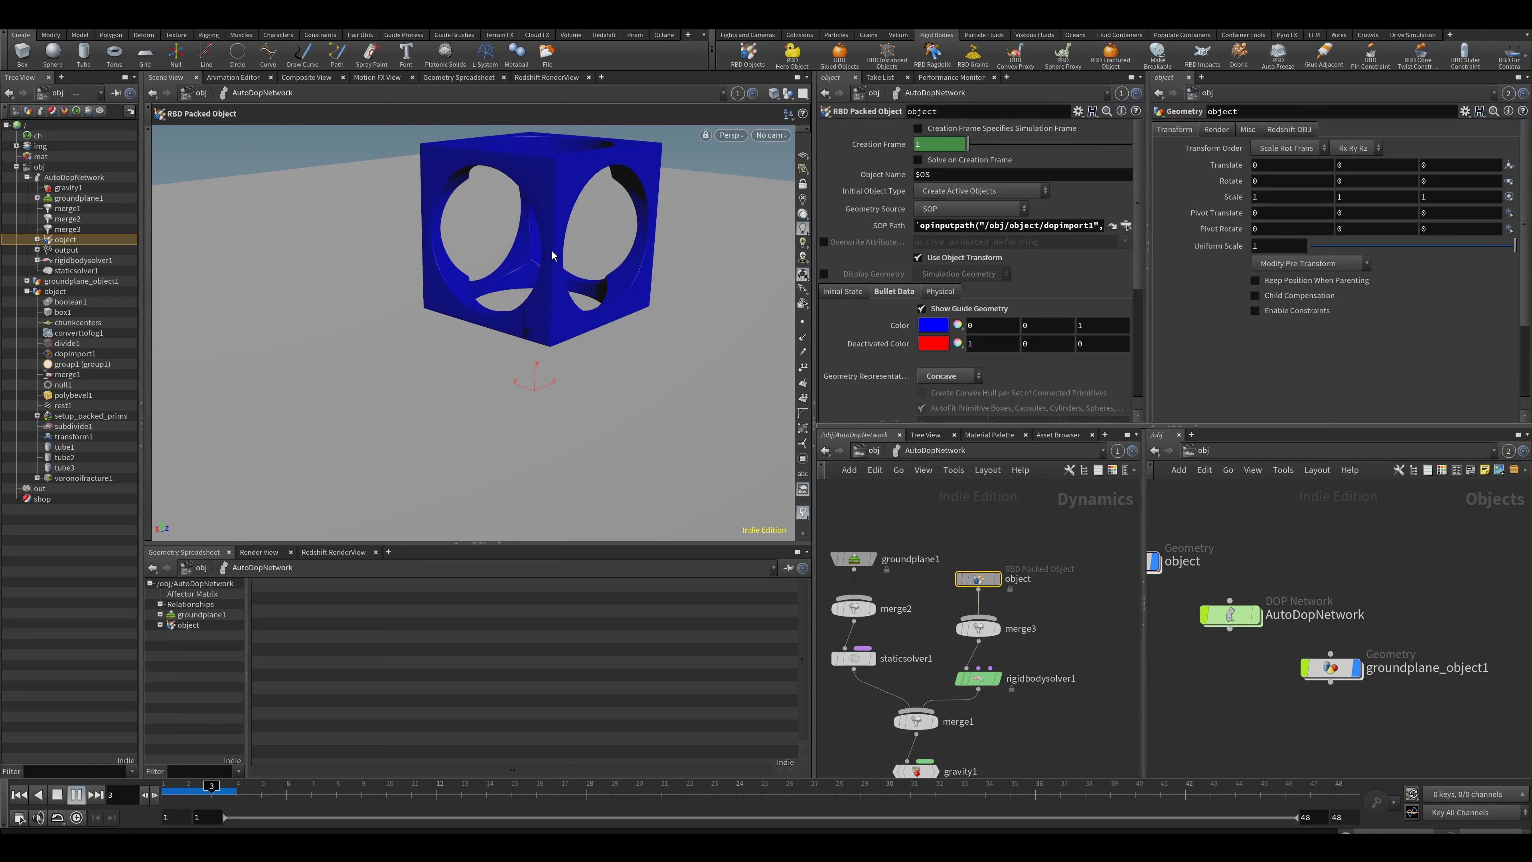
drag(234, 790, 169, 791)
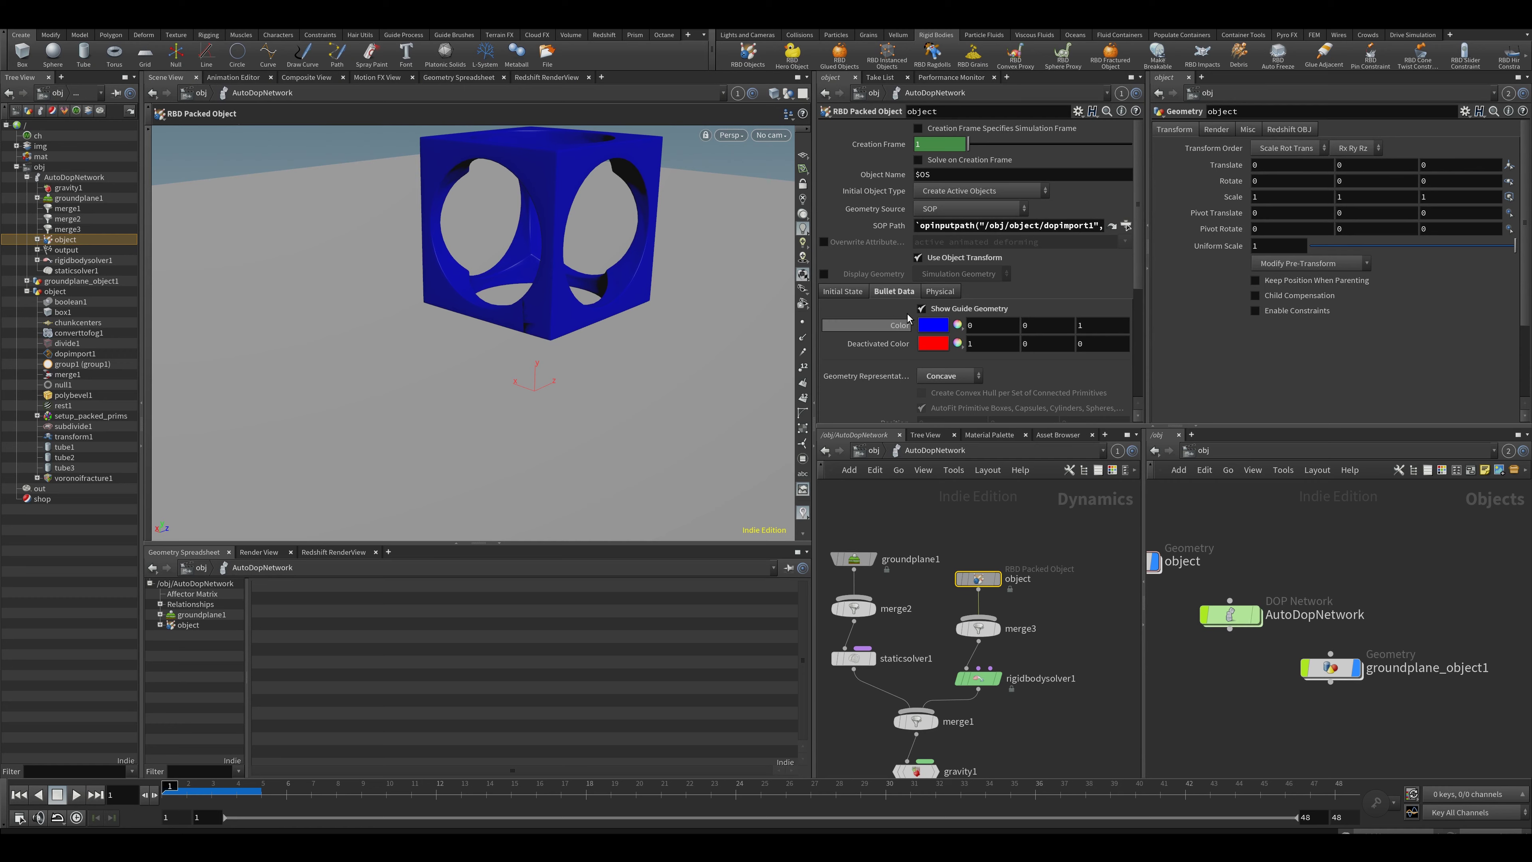
Step: Set the Geometry Representation back to Convex Hull, play the simulation, and scrub to frame 12
click(933, 376)
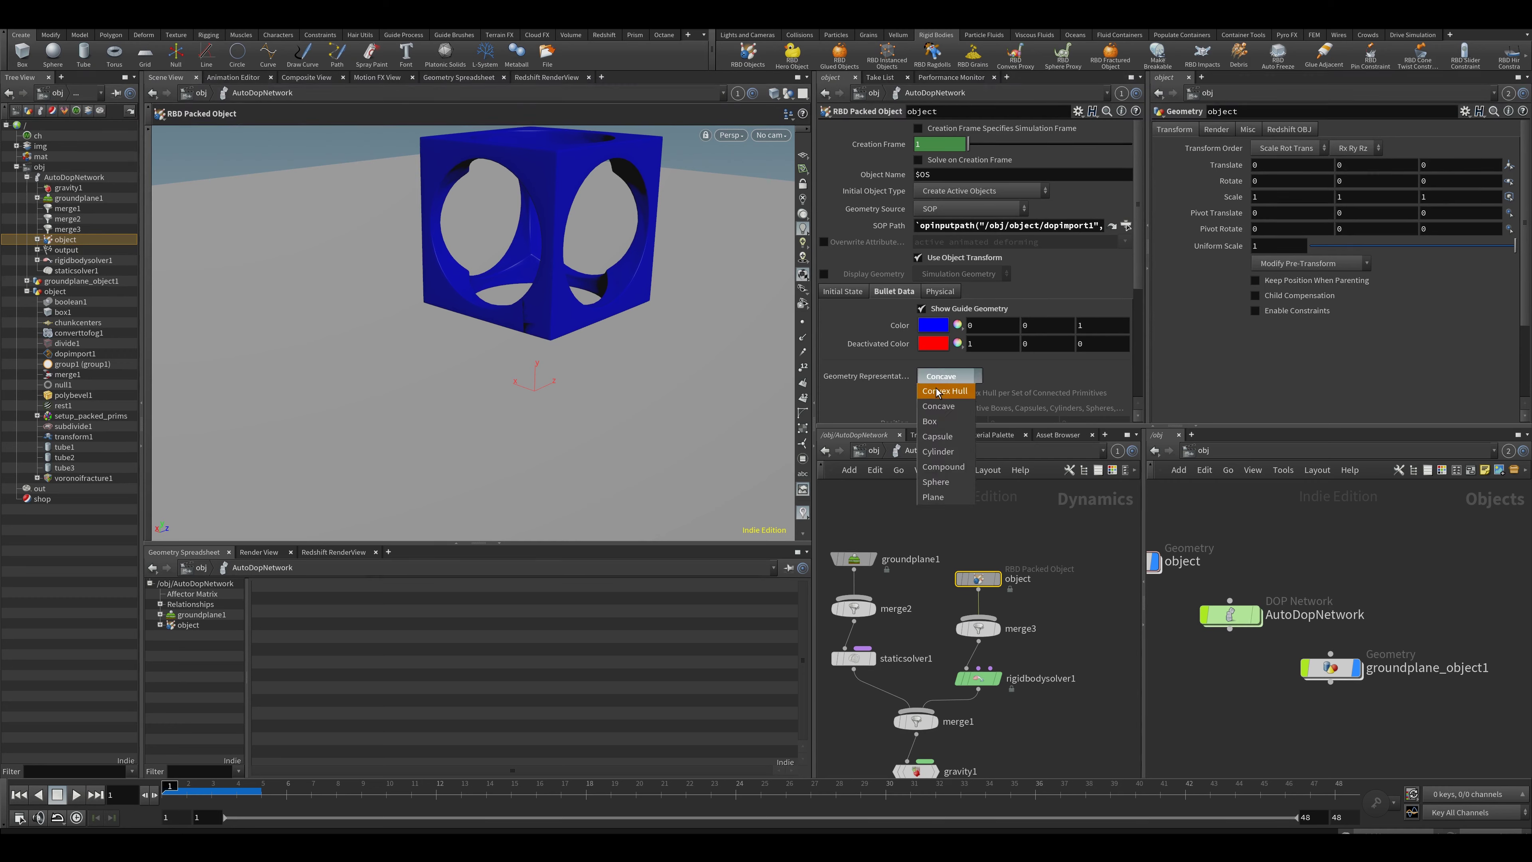
click(944, 390)
click(75, 795)
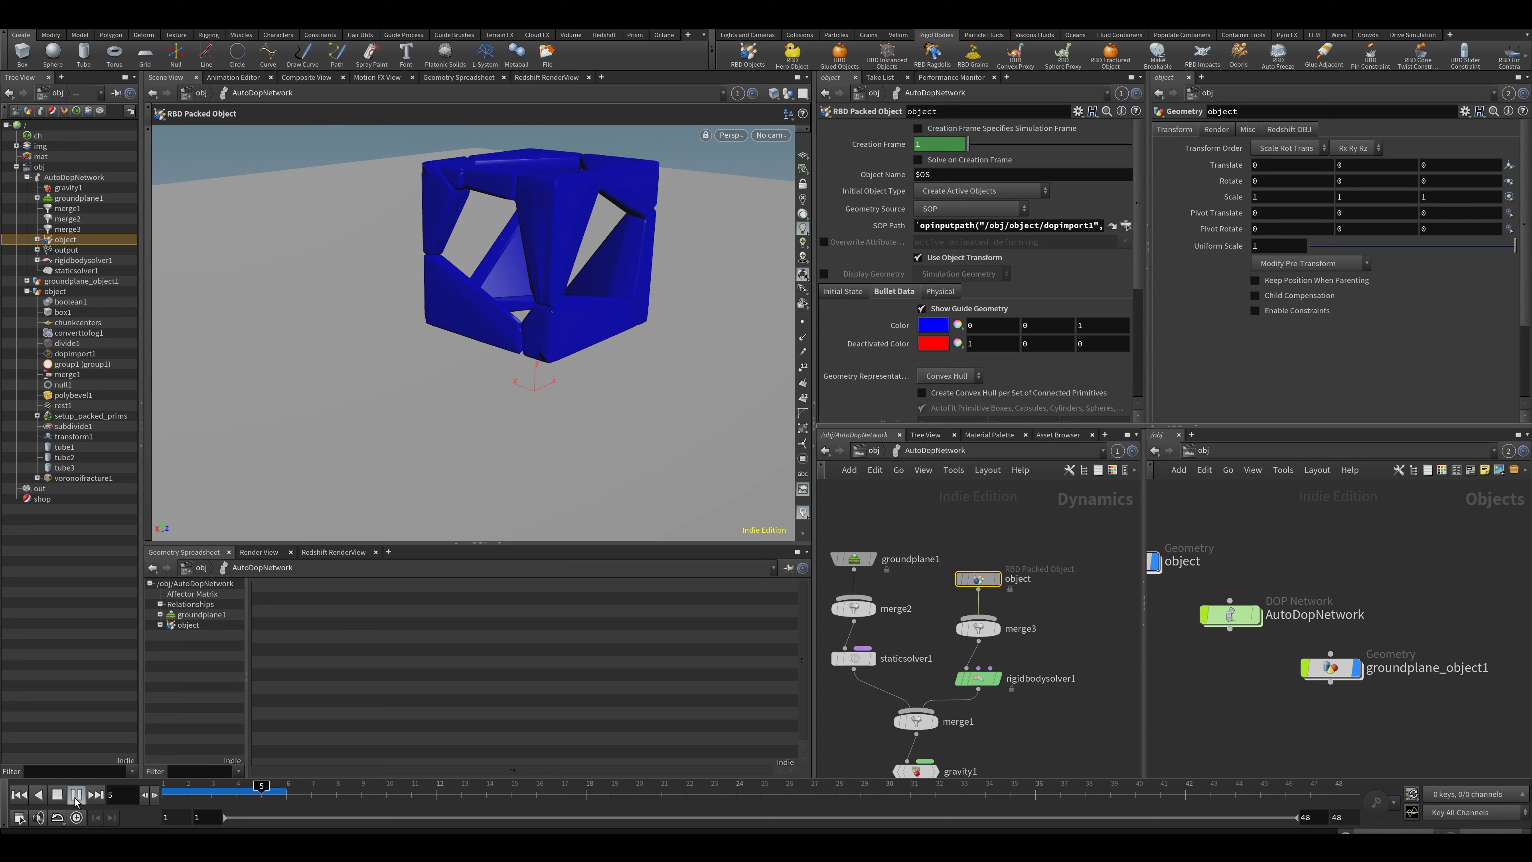
drag(199, 797, 438, 796)
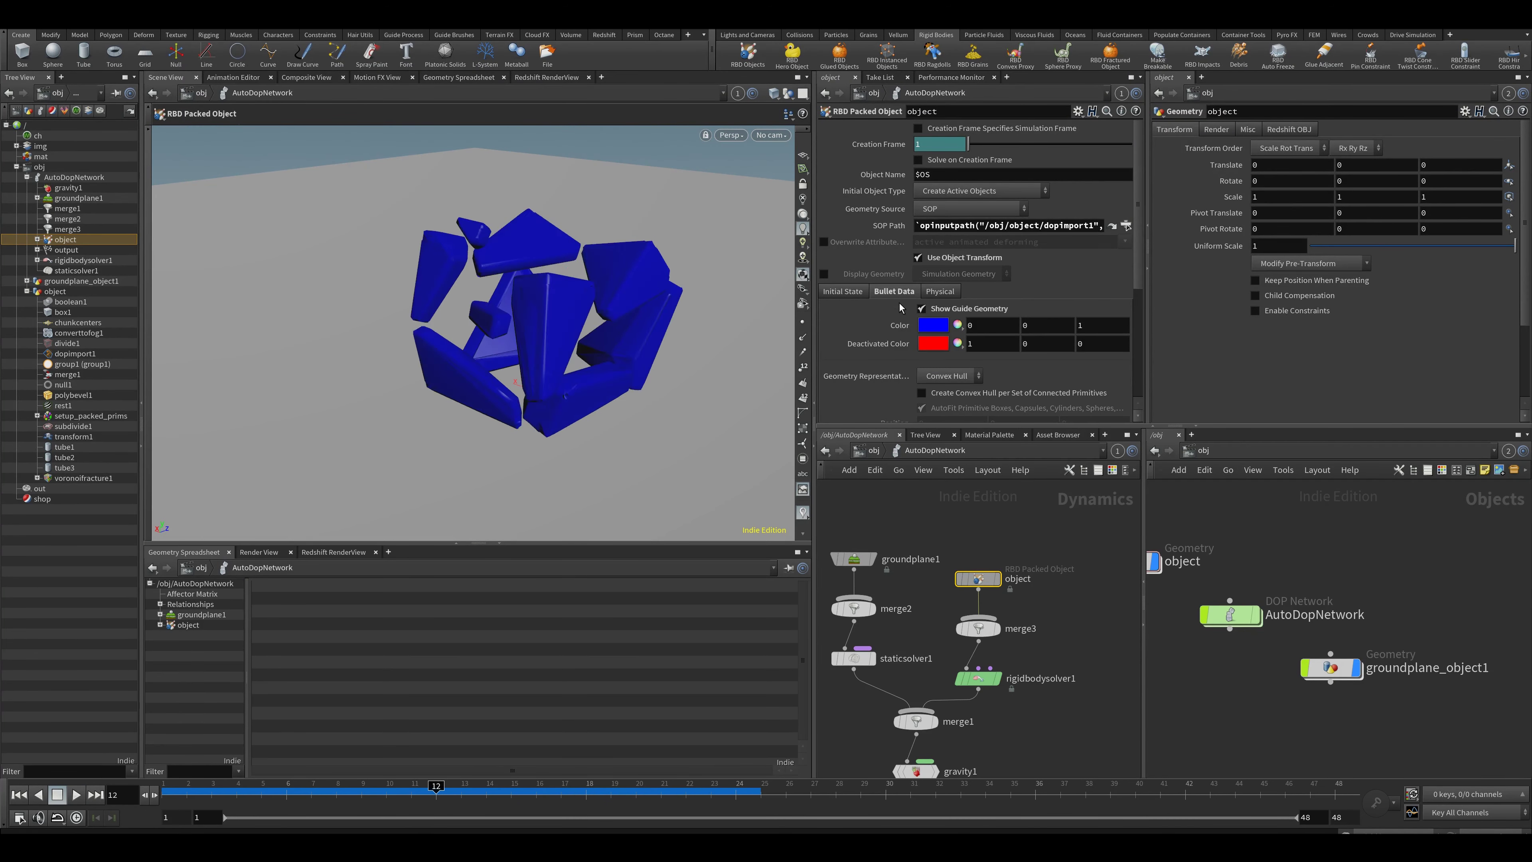
Step: Hide the guide geometry, turn the display geometry on, and play the convex hull simulation
click(921, 308)
click(824, 274)
key(Up)
key(Up)
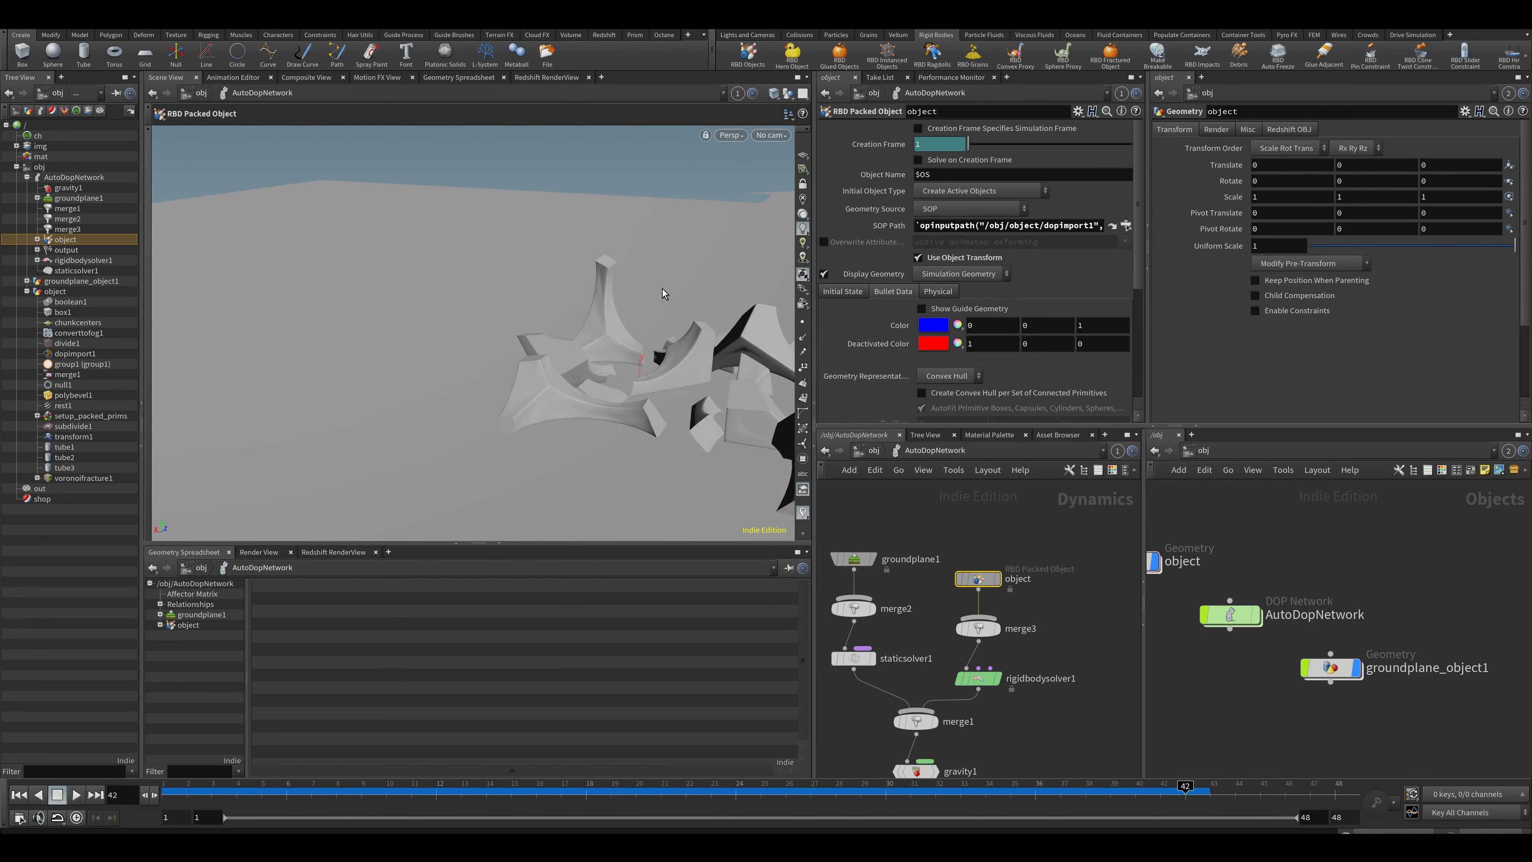
Step: Examine the convex hull simulation's pieces from several angles on the ground and again at frame 13
alt+middle_drag(673, 332, 754, 355)
scroll(754, 356, down, 3)
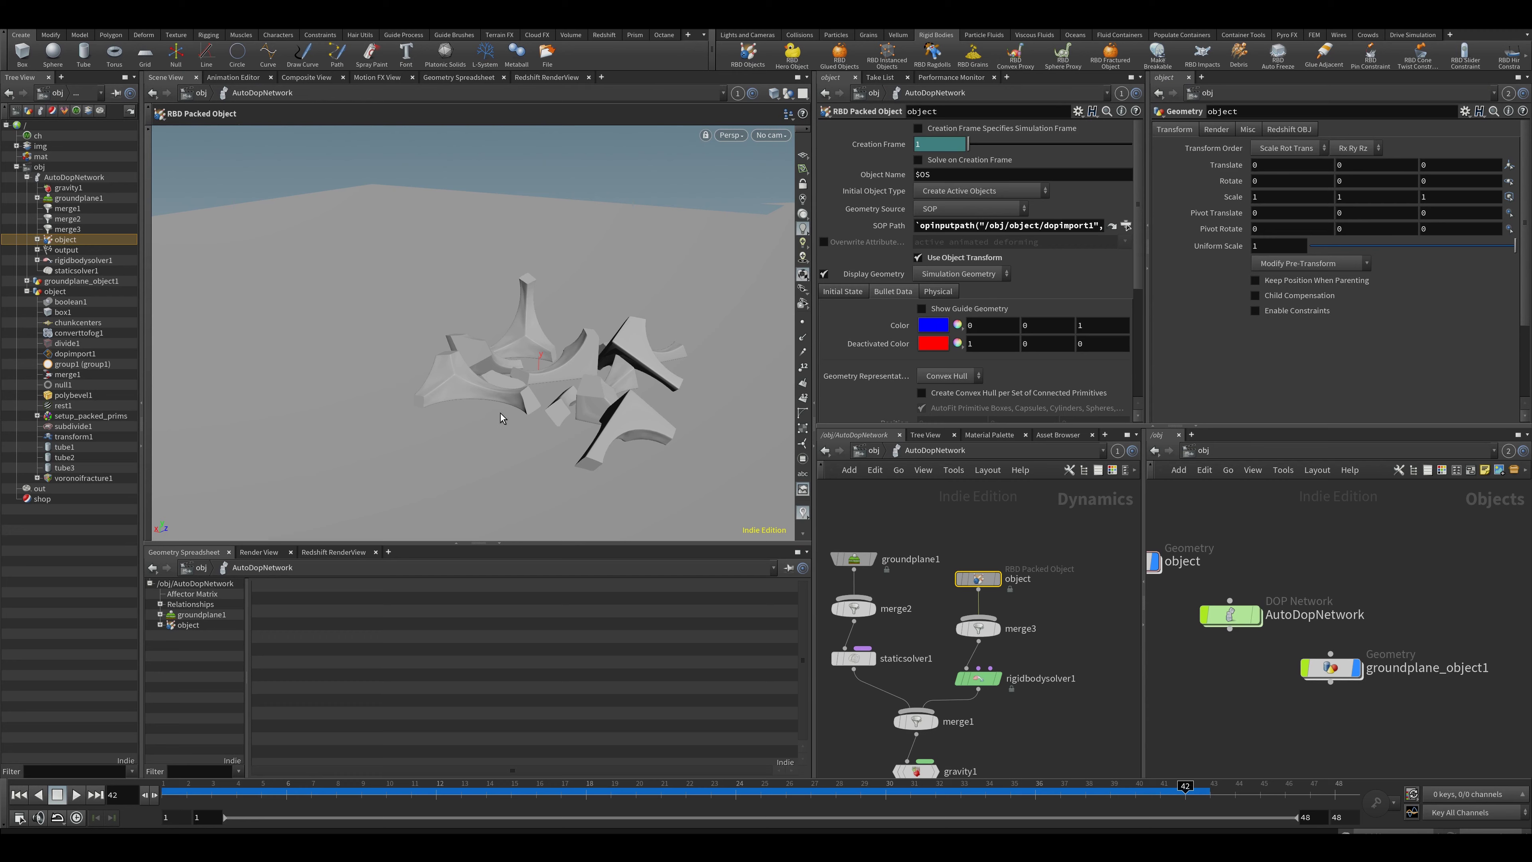
scroll(618, 338, down, 5)
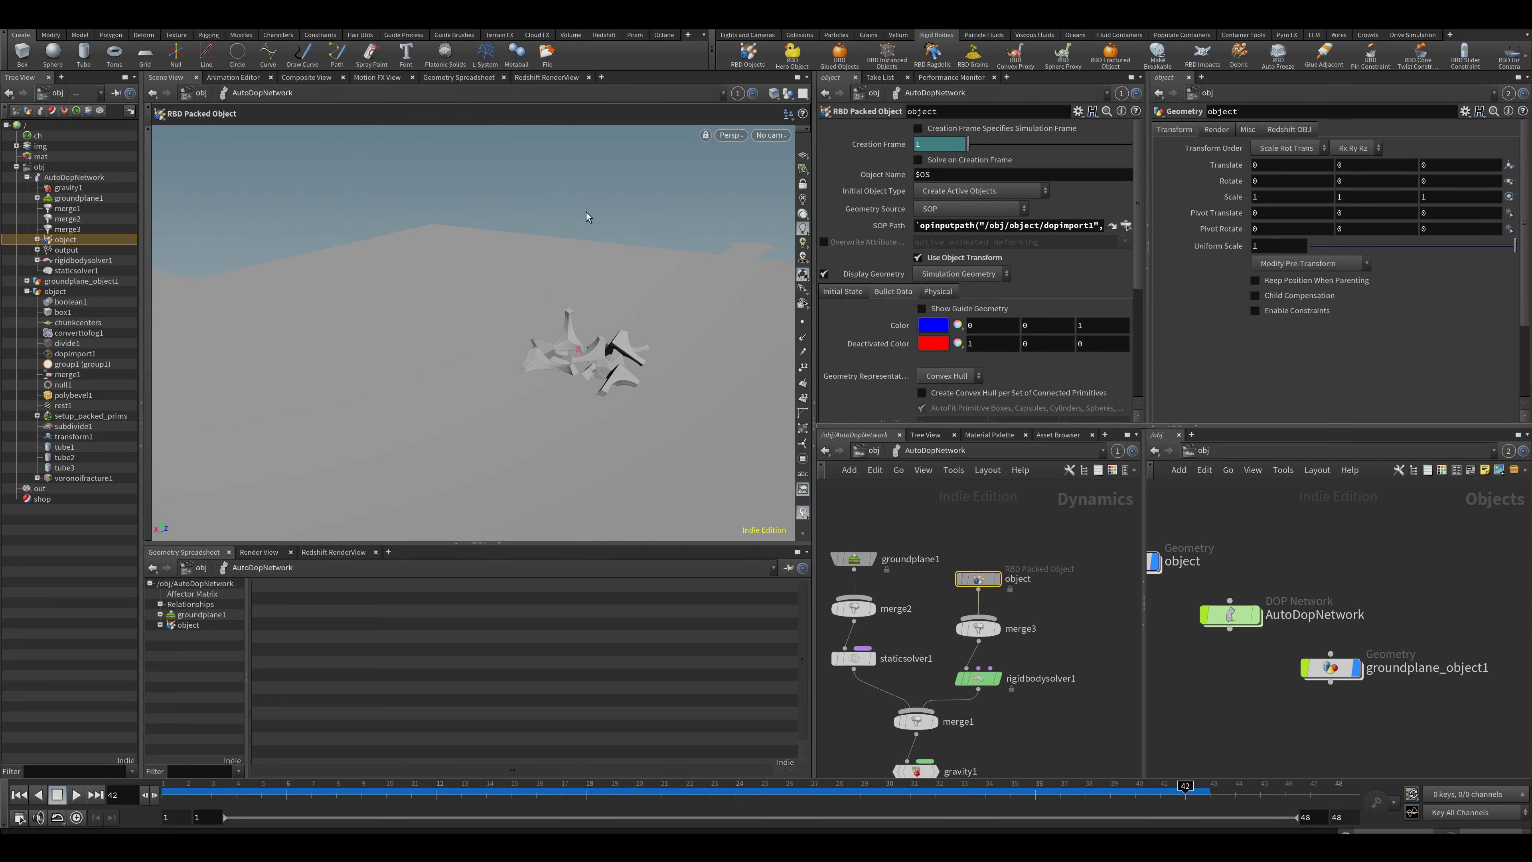
scroll(572, 316, up, 10)
alt+drag(572, 323, 582, 371)
drag(350, 794, 462, 794)
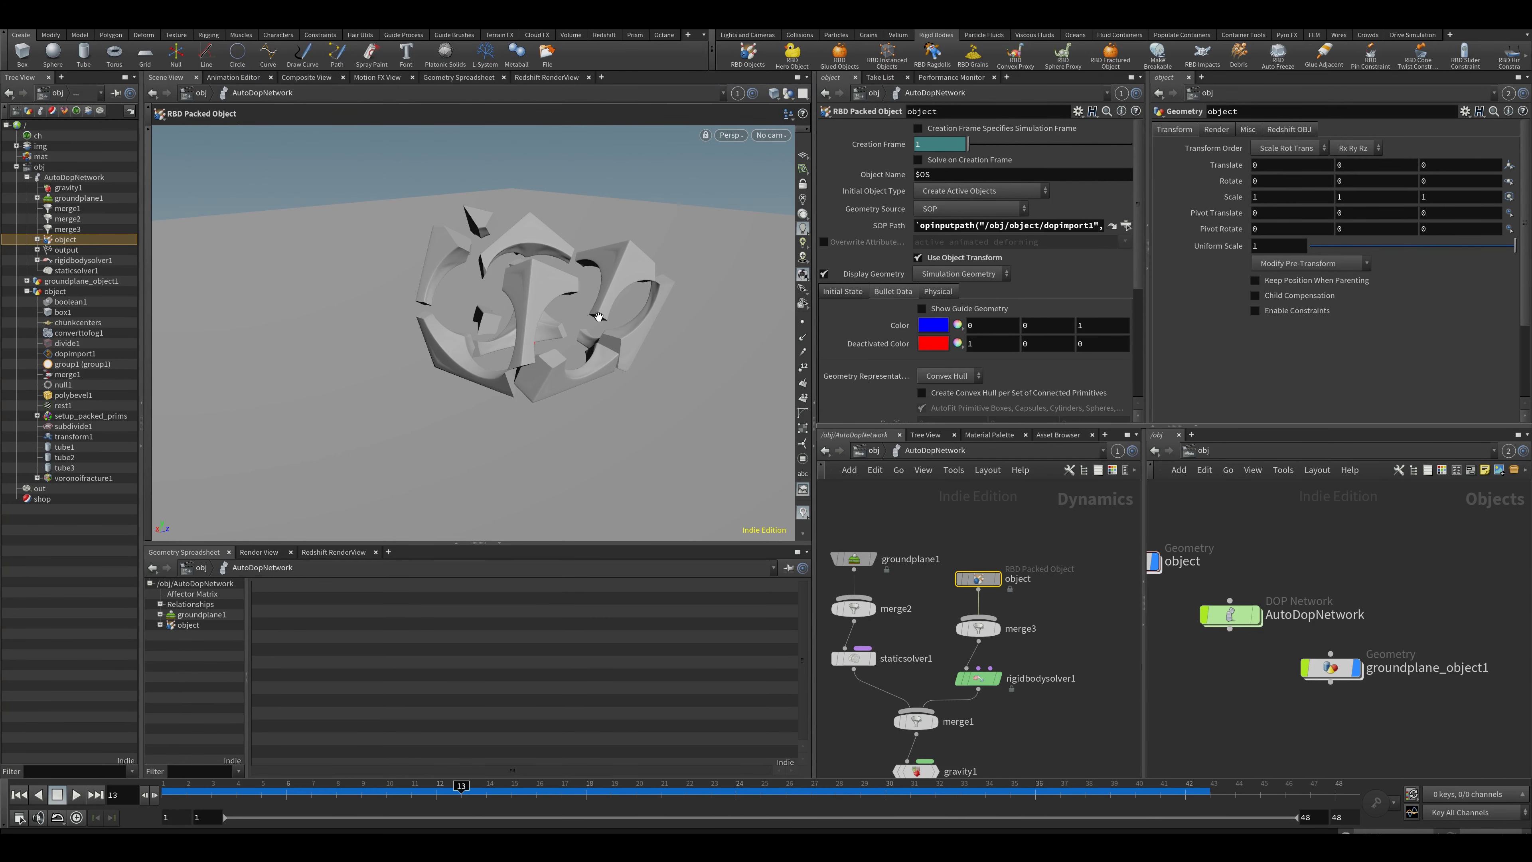
key(Escape)
drag(598, 316, 639, 308)
Step: Review the Geometry Representation options without changing the selection and rewind the simulation to frame 1
click(958, 375)
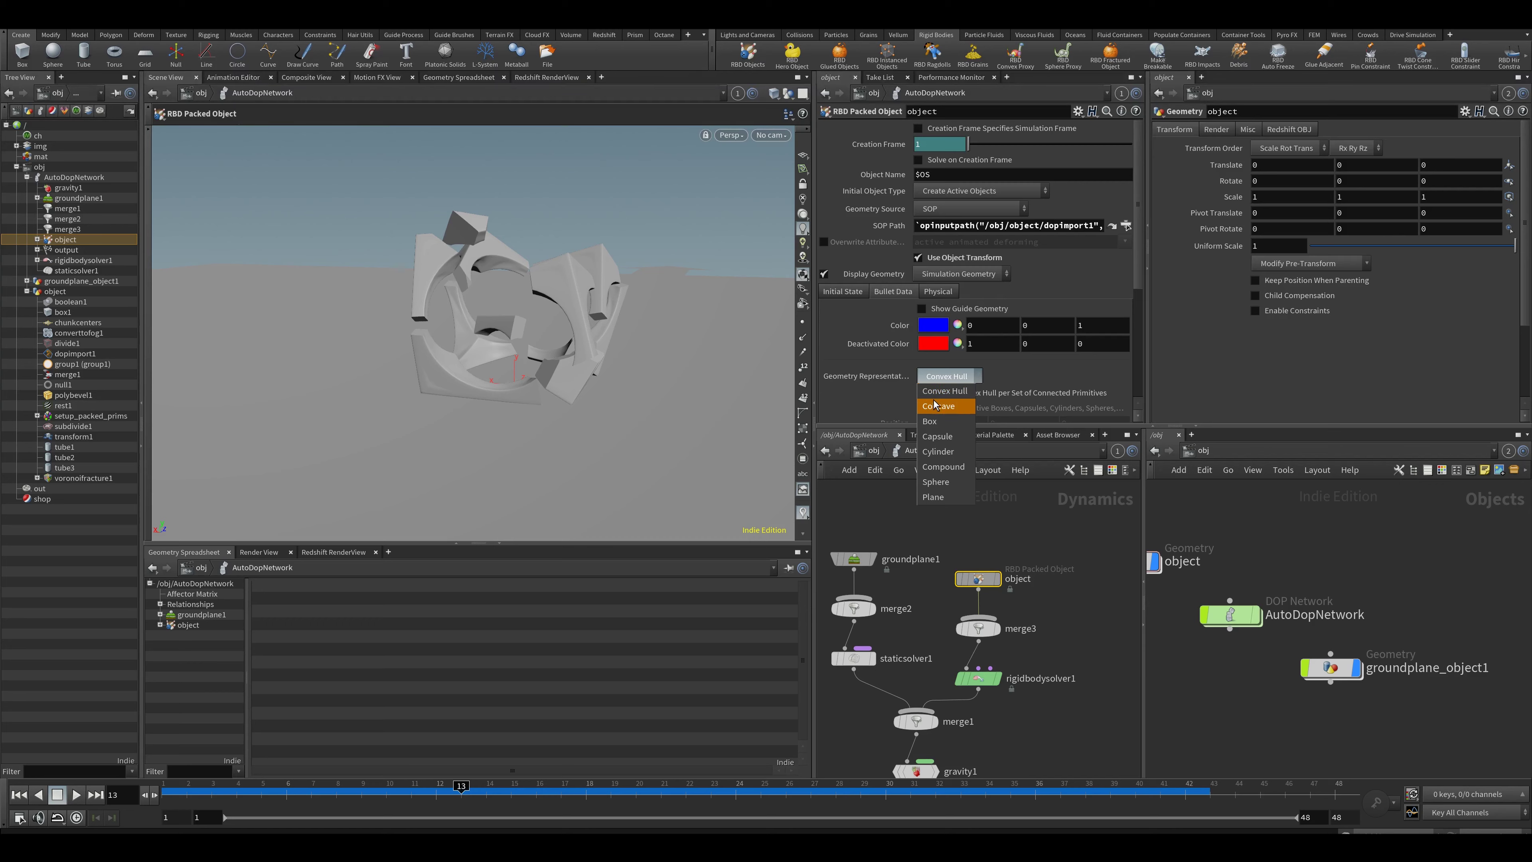
click(923, 371)
drag(640, 332, 529, 338)
drag(260, 793, 166, 793)
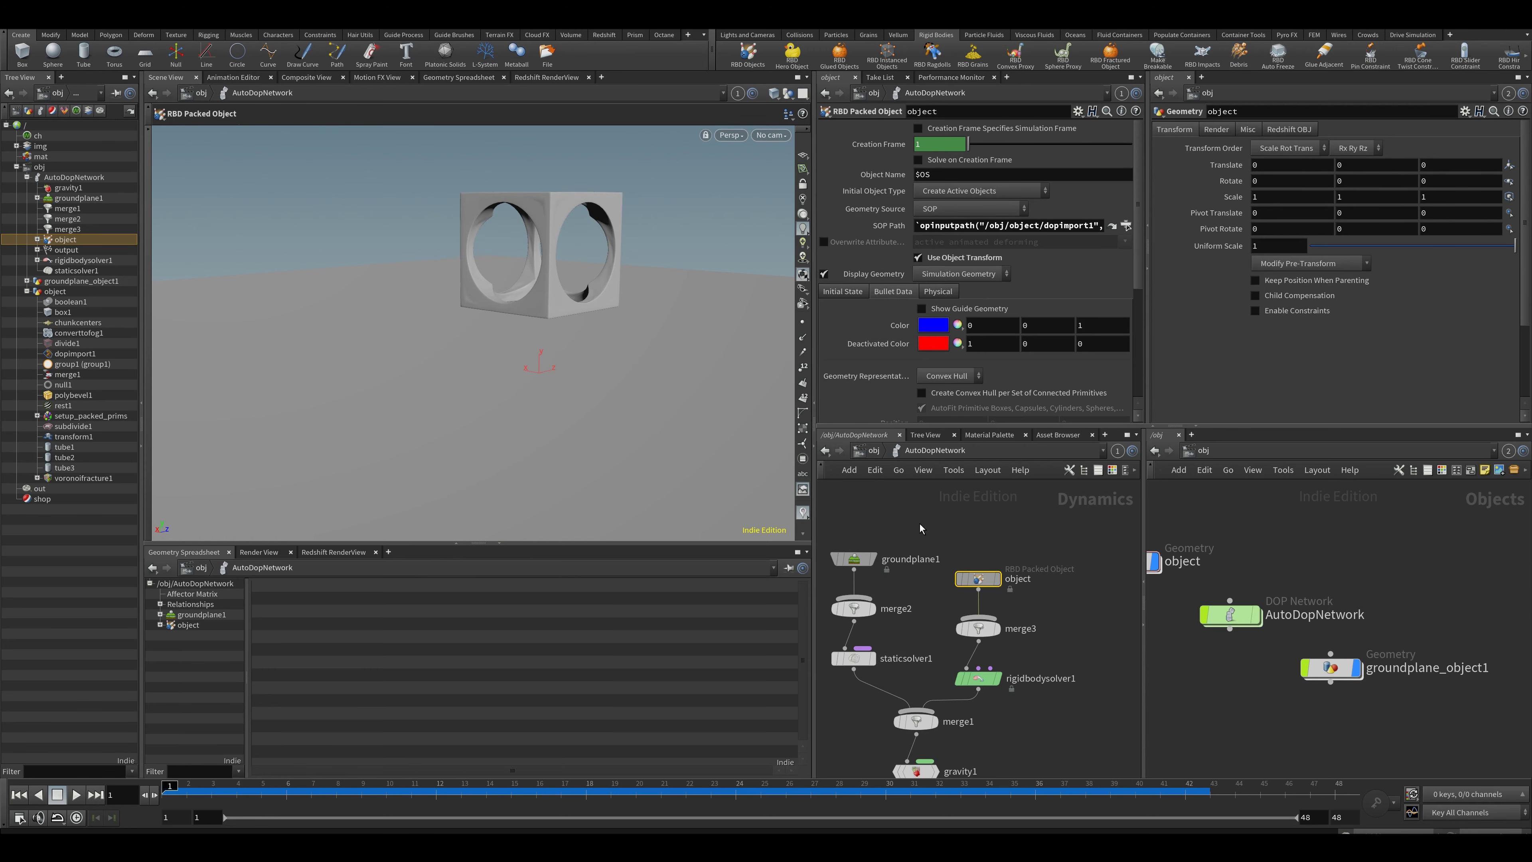
Step: Leave the AutoDopNetwork and enter the object geometry's network at the nodes around transform1
mouse_move(509, 223)
alt+mouse_down()
mouse_move(578, 276)
mouse_move(519, 246)
alt+mouse_up()
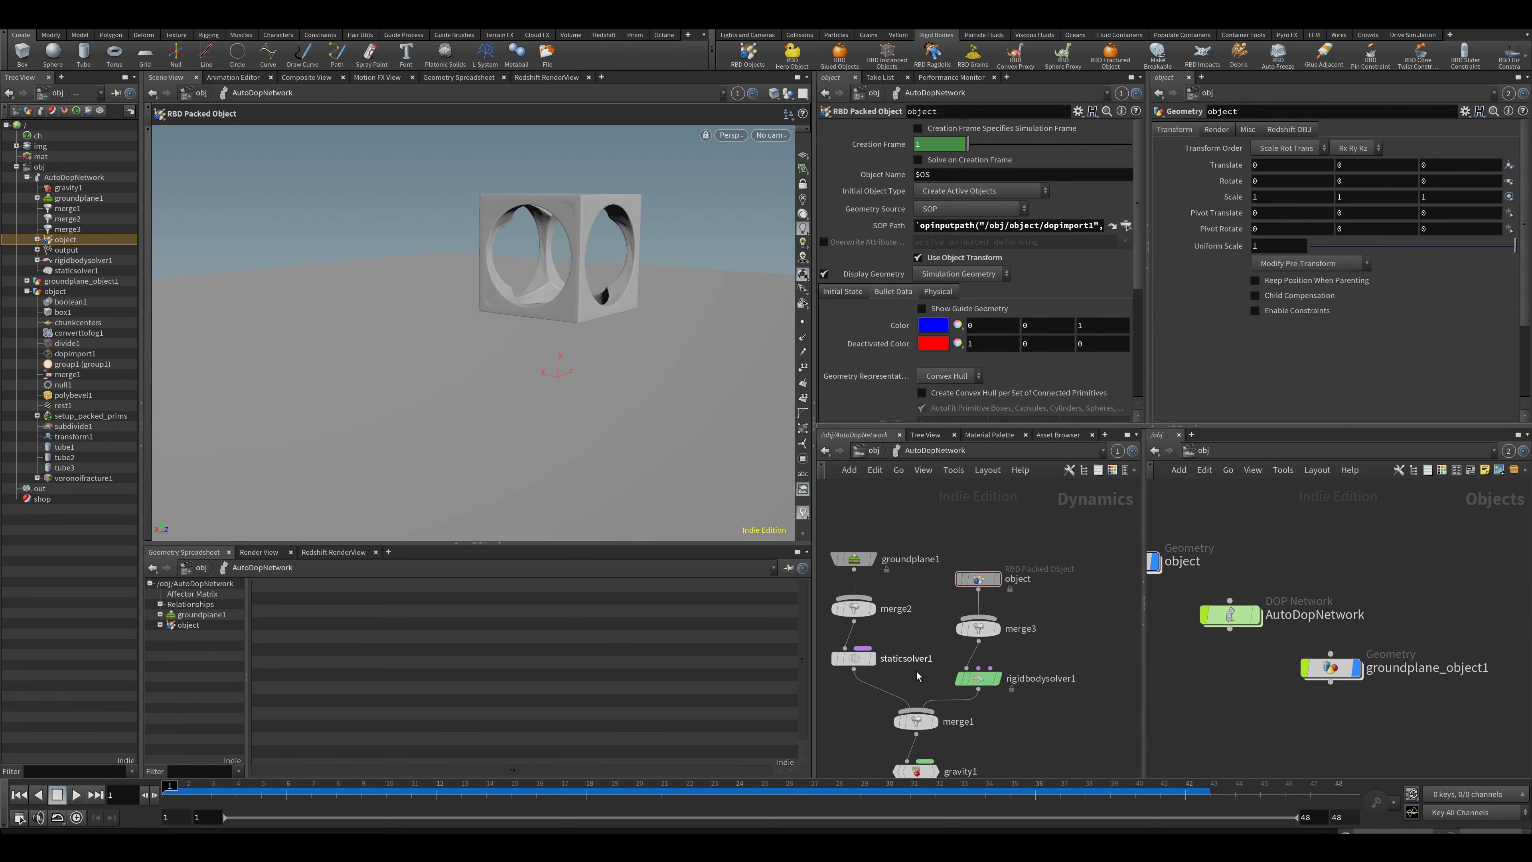
click(873, 450)
middle_drag(948, 617, 1140, 647)
drag(1007, 549, 954, 564)
double_click(955, 566)
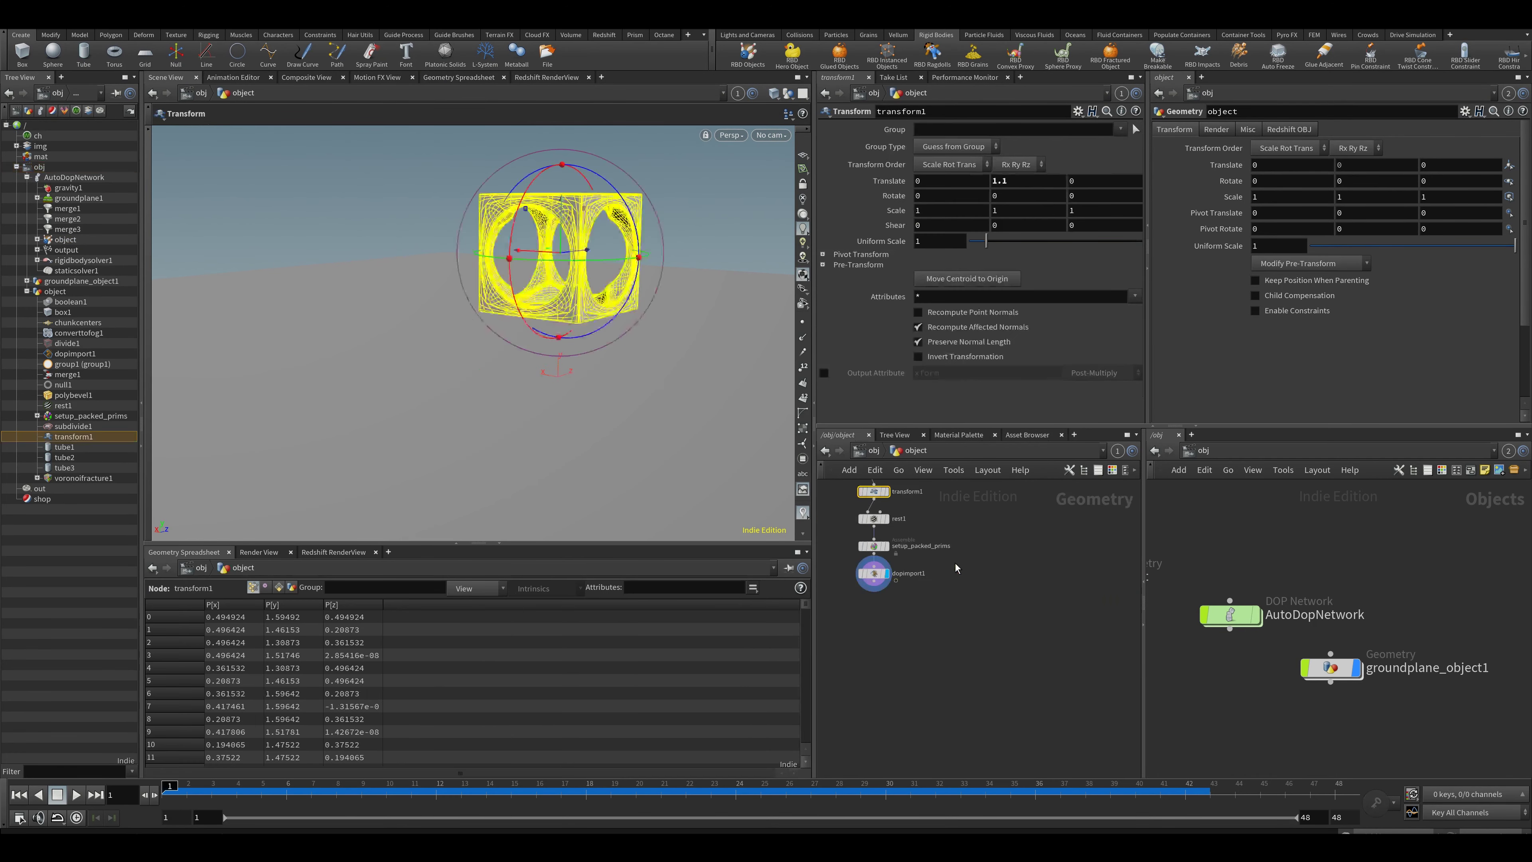
middle_drag(940, 584, 953, 646)
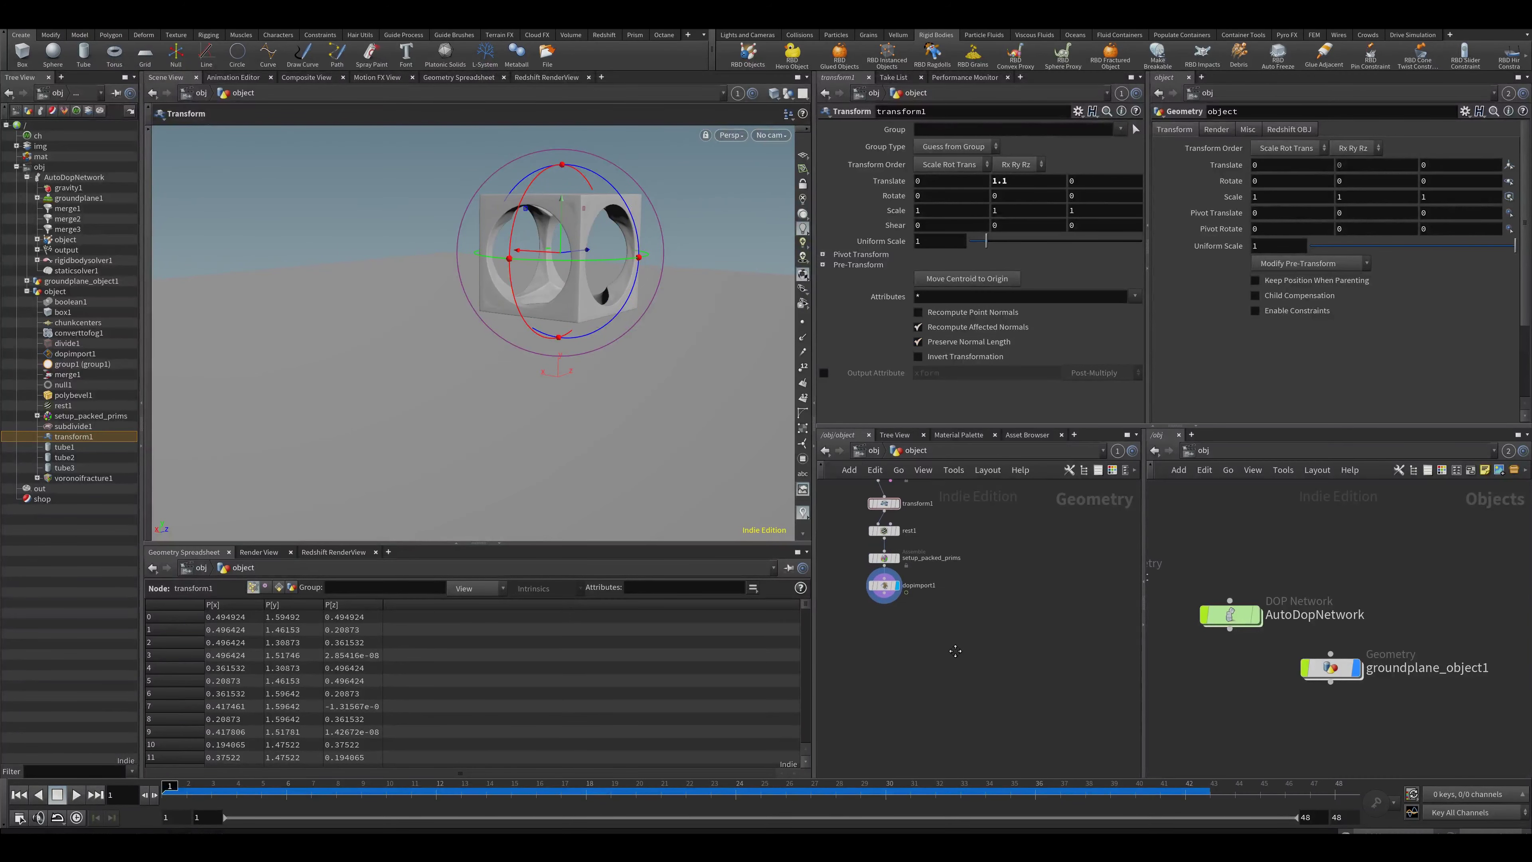
key(Escape)
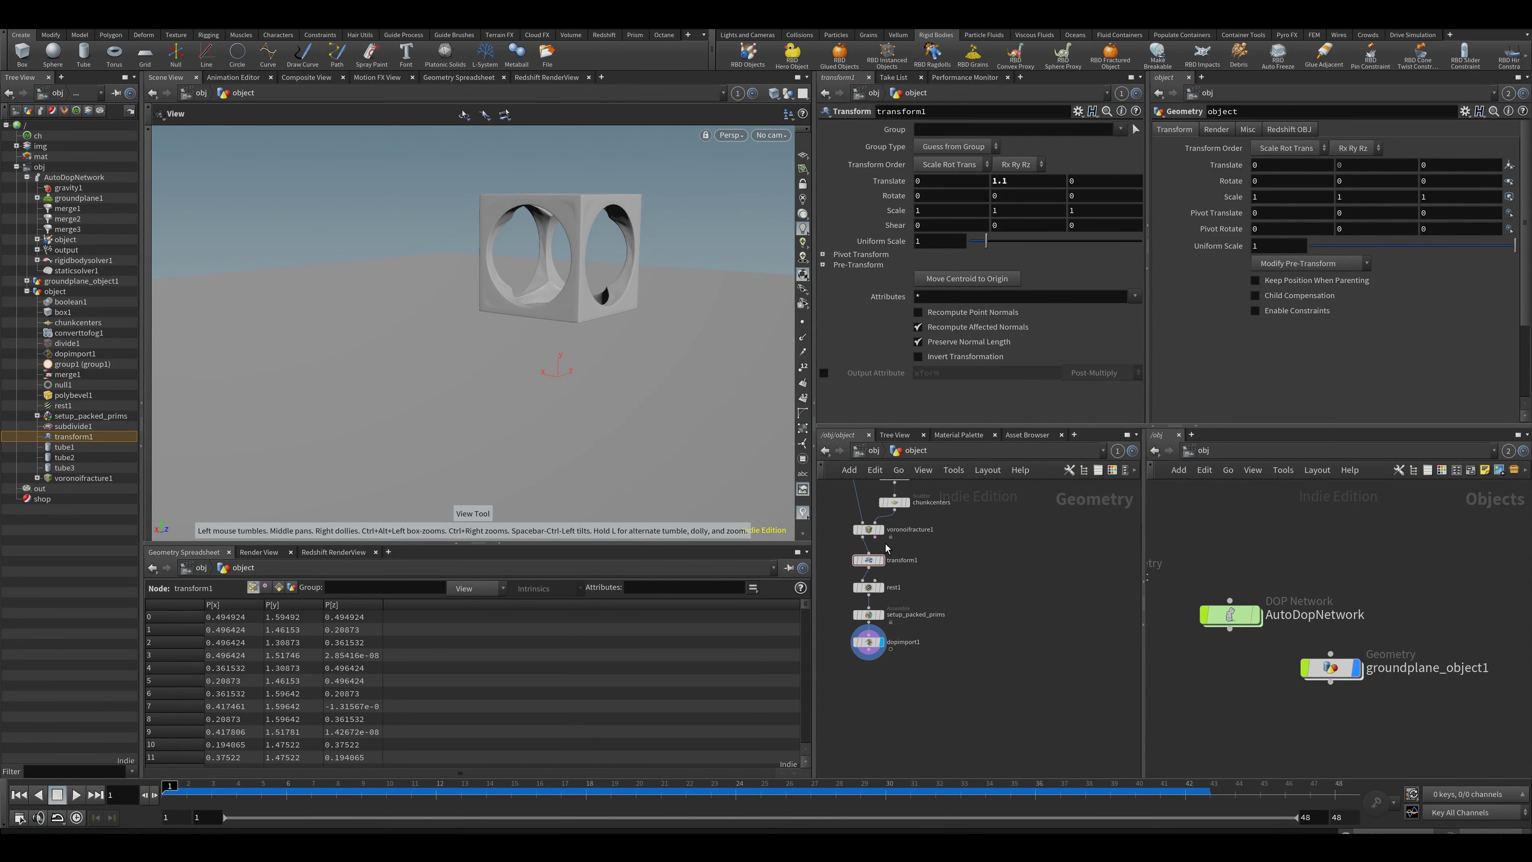
Step: Move rest1 and its downstream nodes aside and add a For-Each Named Primitive loop below transform1, displaying its end node
middle_drag(919, 546, 989, 570)
ctrl+drag(958, 556, 846, 661)
middle_drag(956, 617, 956, 583)
key(Tab)
text(for e)
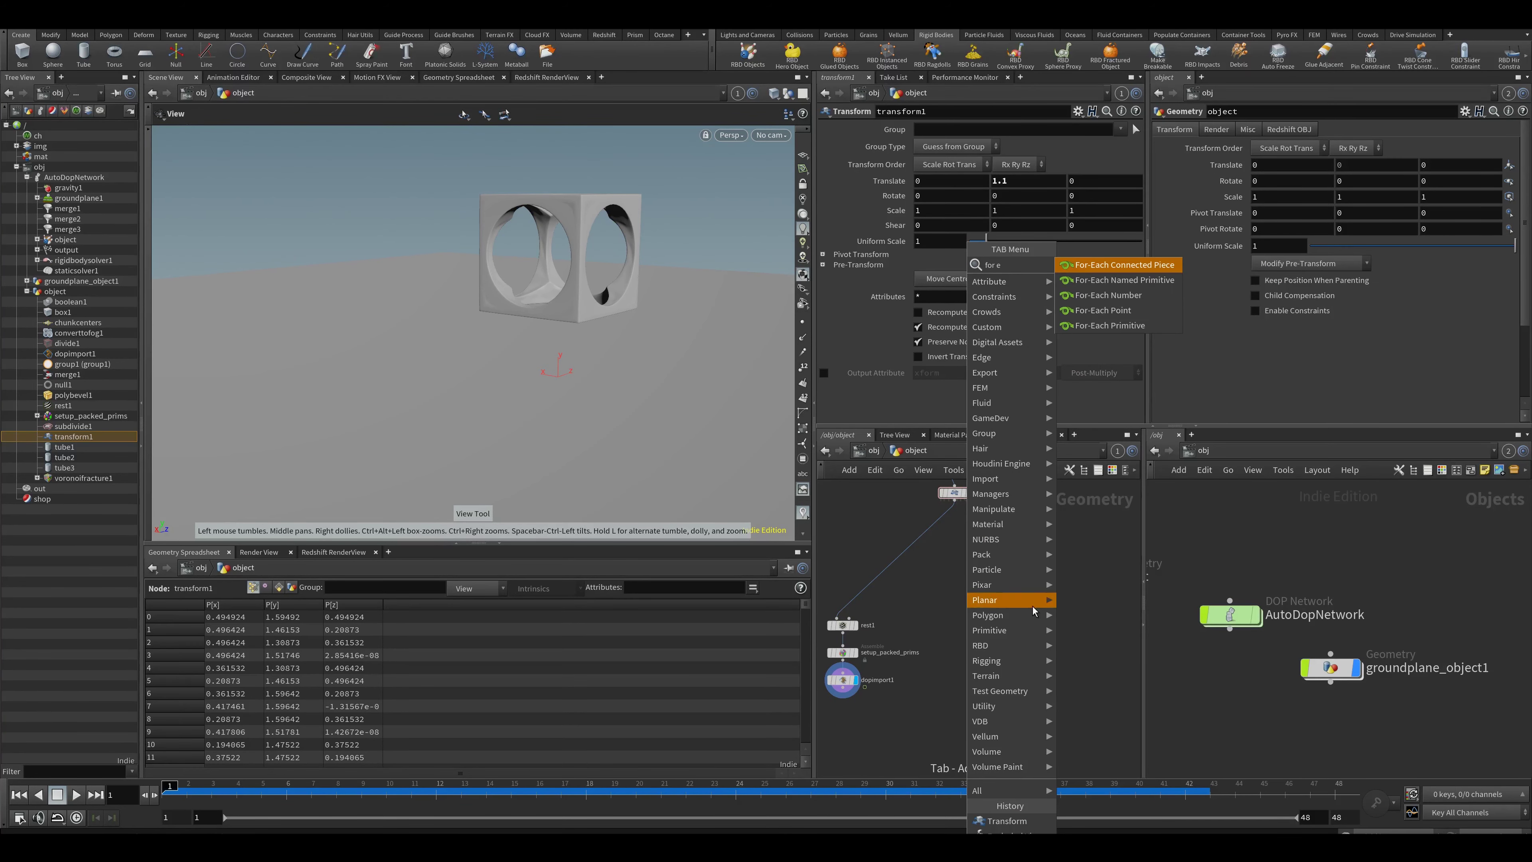
click(1122, 281)
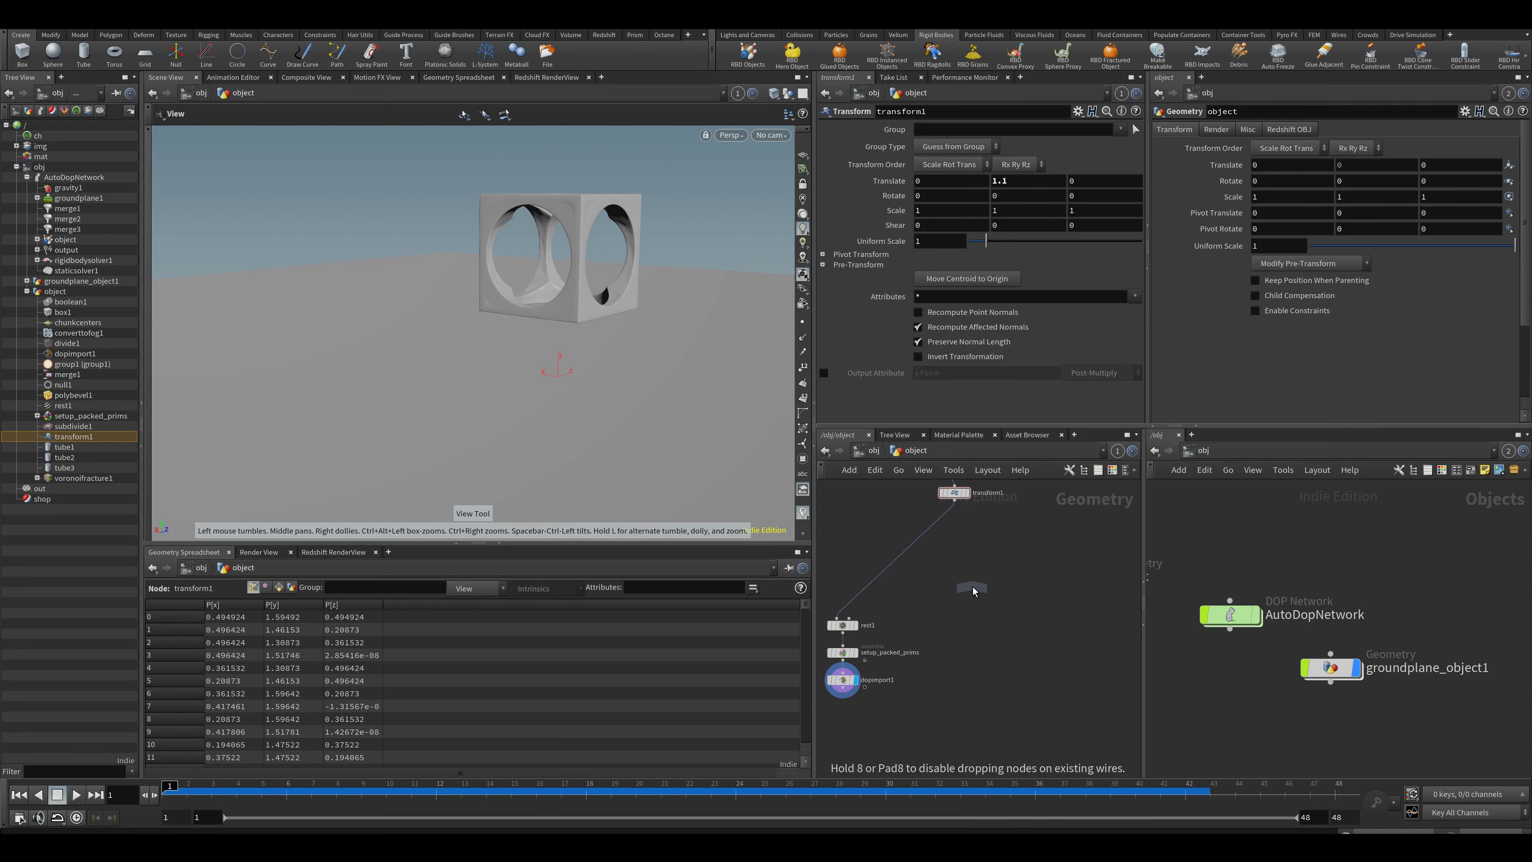
click(977, 641)
click(981, 645)
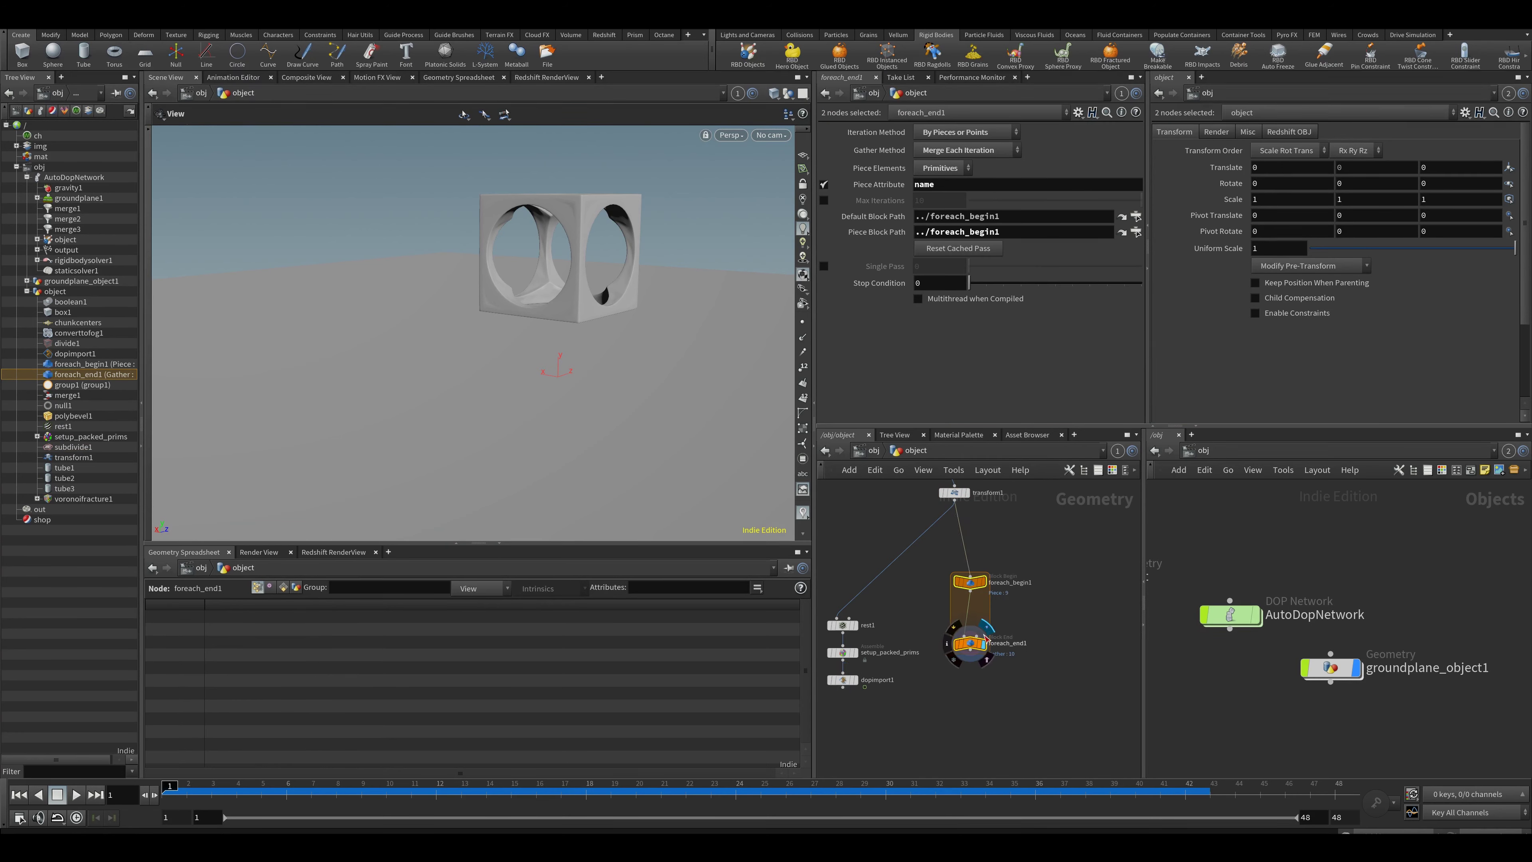
Step: Enable Single Pass on foreach_end1 and frame the isolated piece in the viewport
click(823, 264)
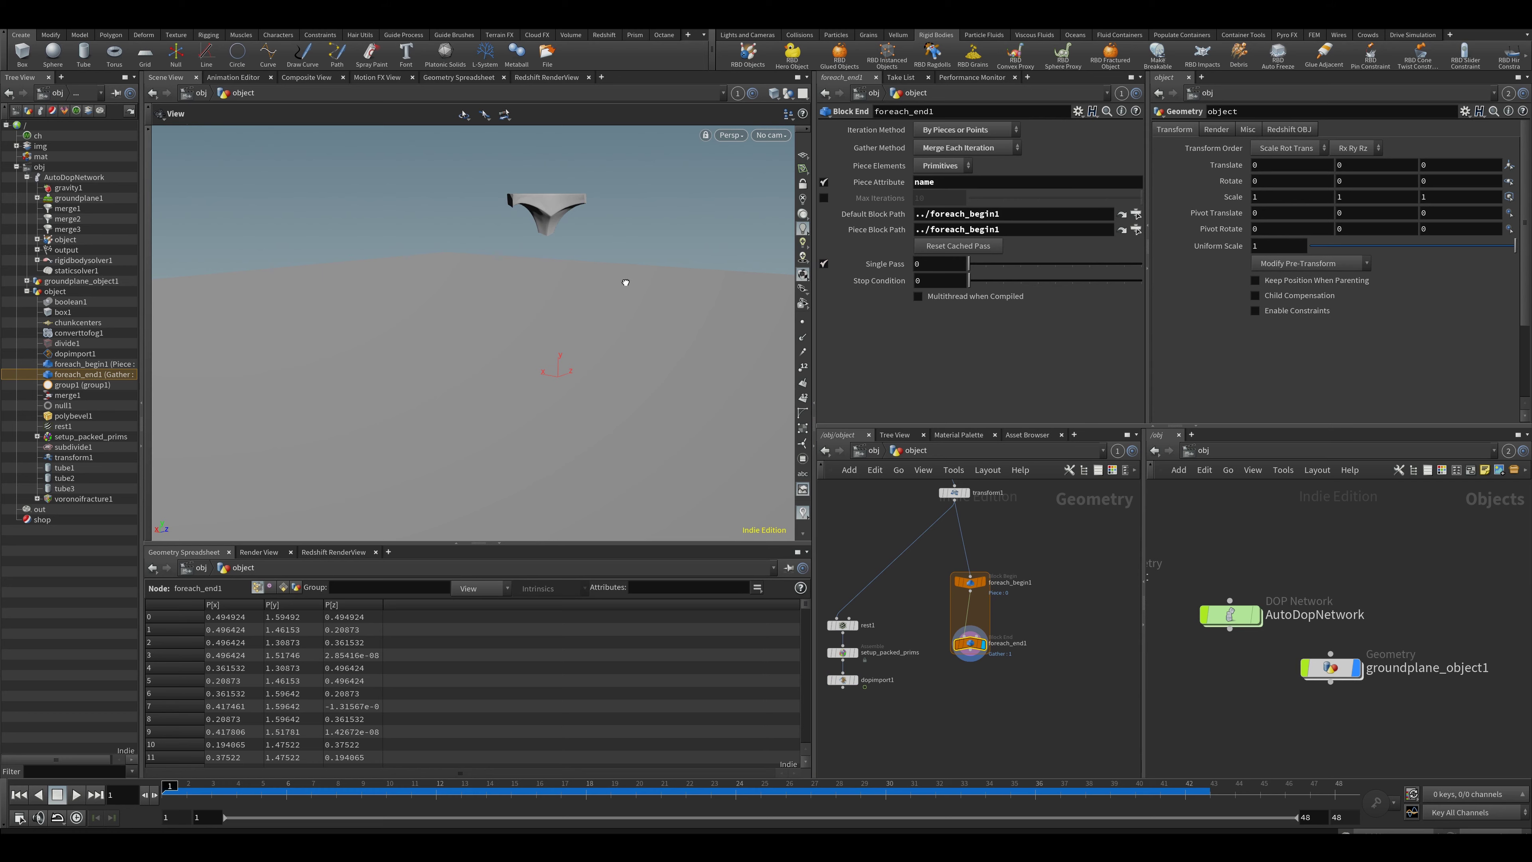
key(f)
drag(538, 293, 541, 273)
drag(520, 347, 518, 321)
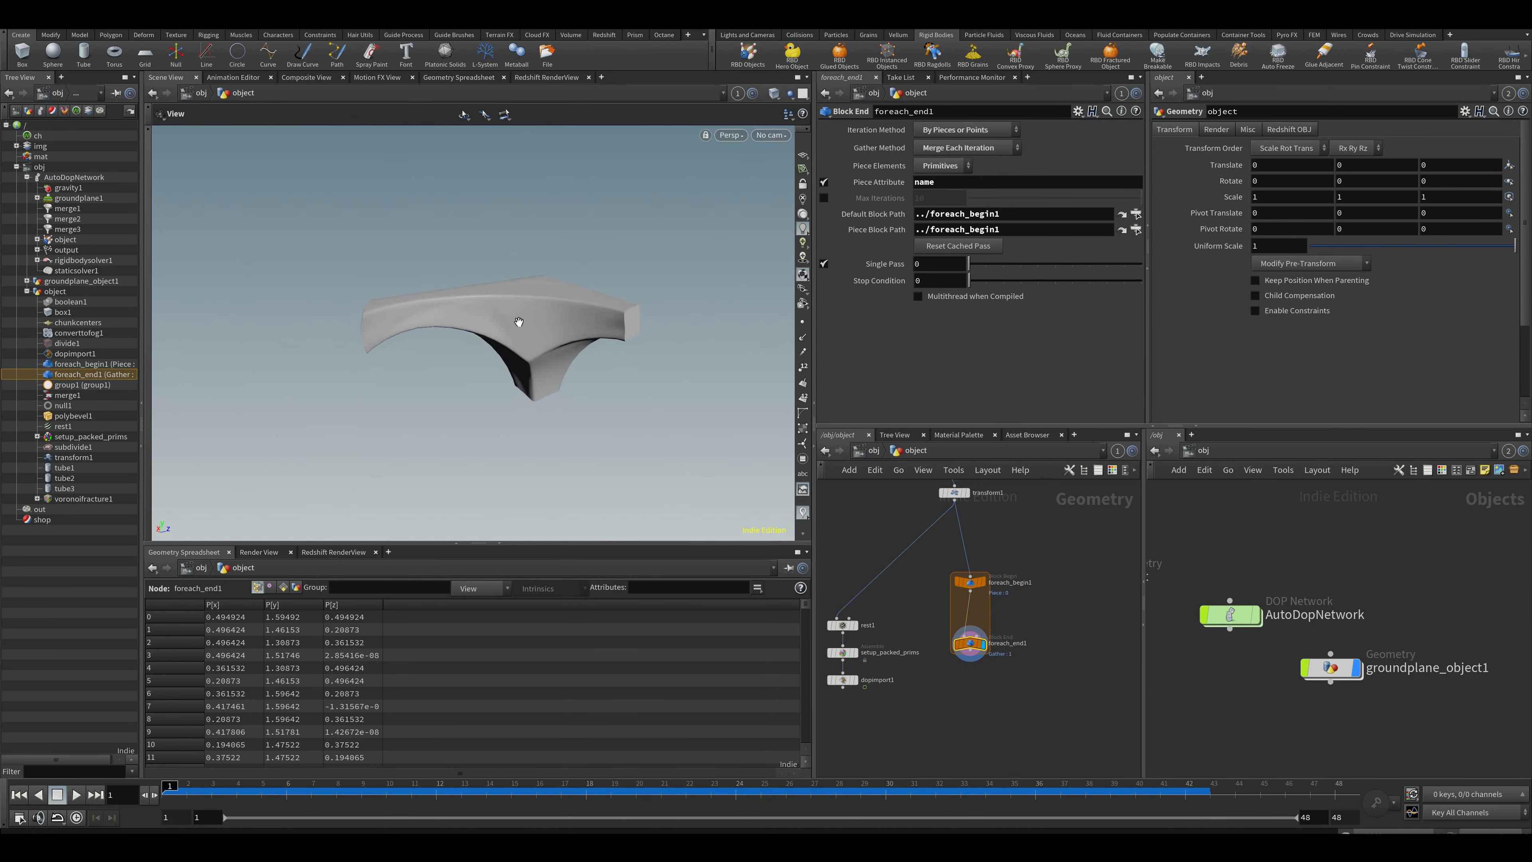
scroll(1001, 564, up, 2)
Step: Add a Voronoi Fracture node and insert it between foreach_begin1 and foreach_end1
key(Tab)
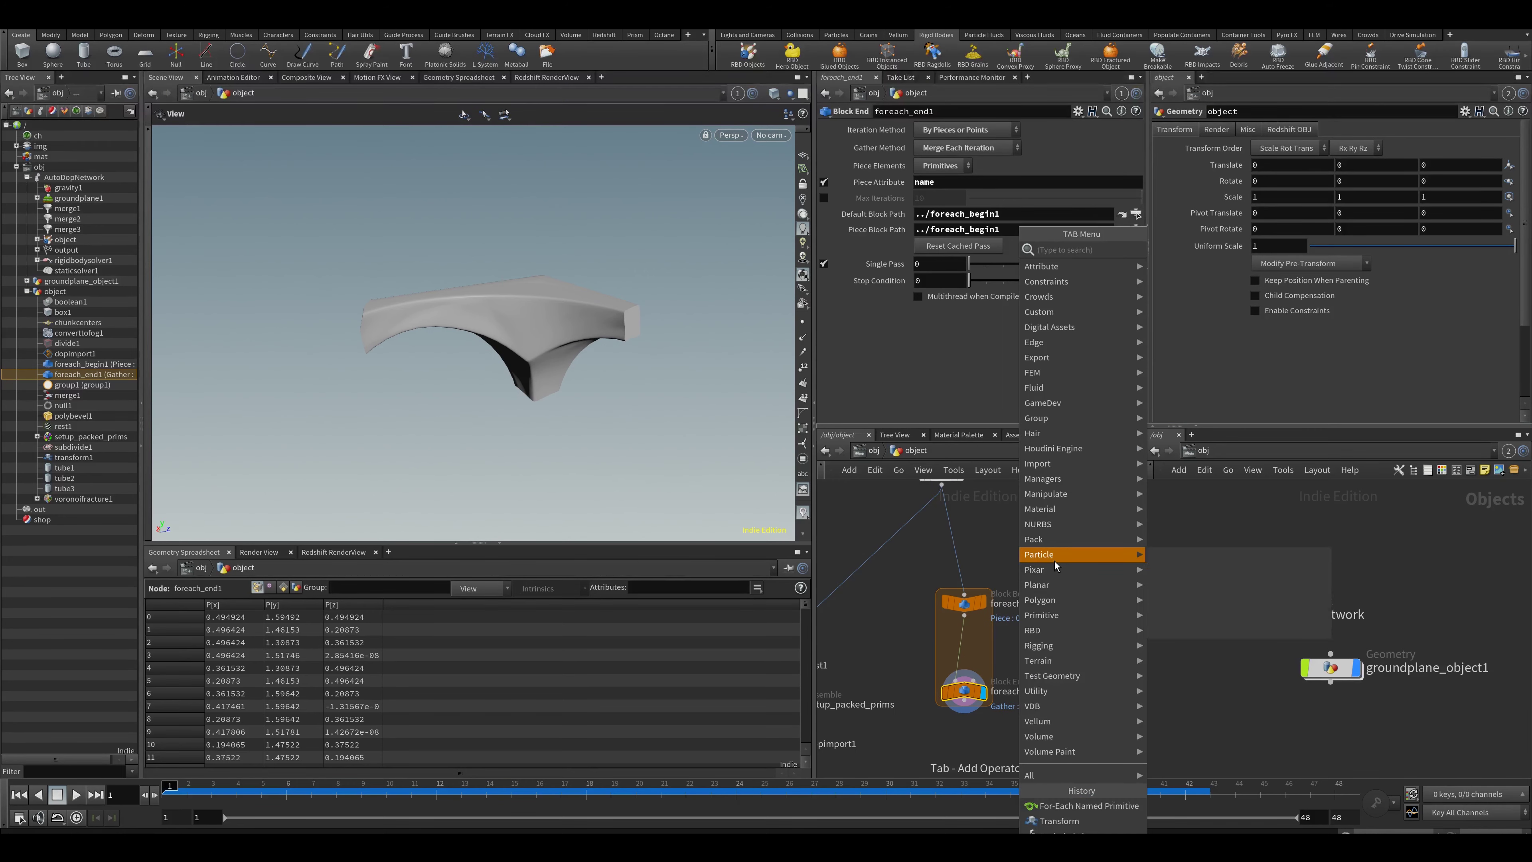
click(1054, 561)
click(1110, 630)
middle_drag(1006, 721, 1019, 634)
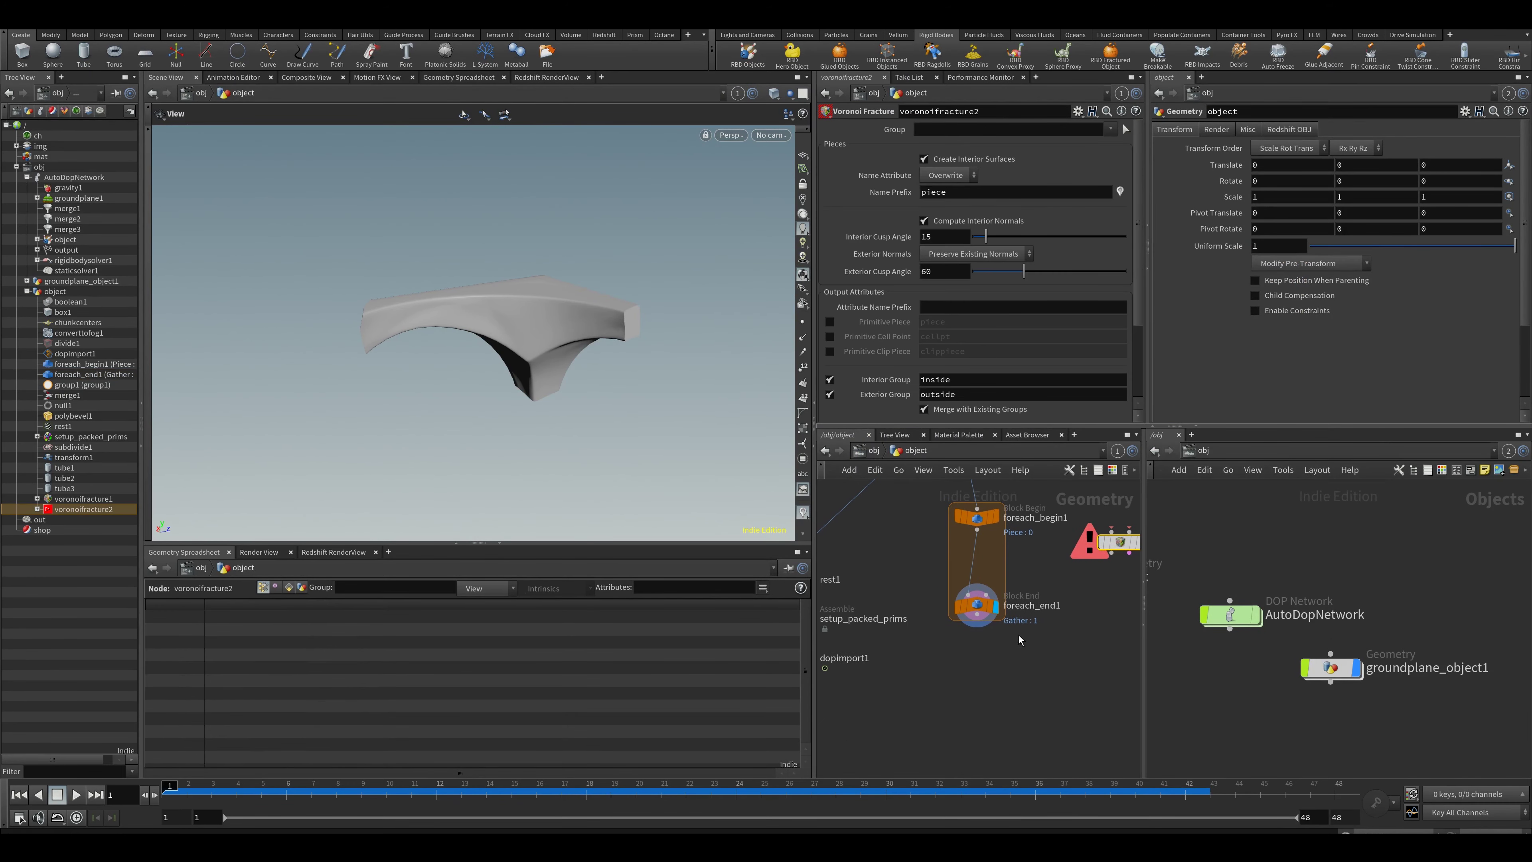
drag(969, 609, 975, 686)
click(991, 671)
click(1111, 550)
key(ctrl+z)
drag(1117, 548, 980, 602)
key(Tab)
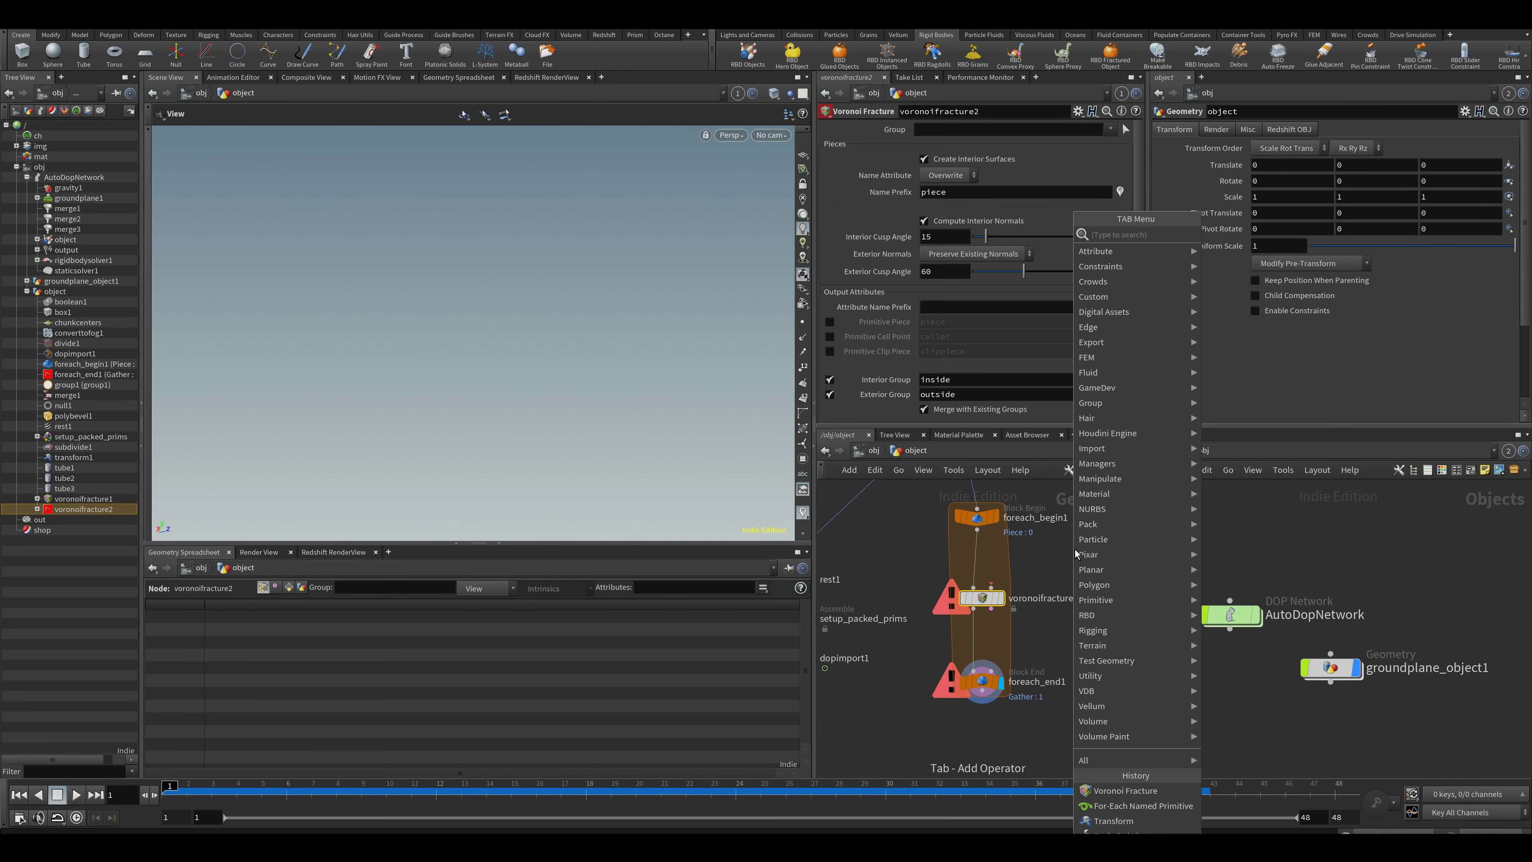
click(1050, 540)
scroll(1020, 620, down, 3)
middle_drag(1049, 540, 998, 580)
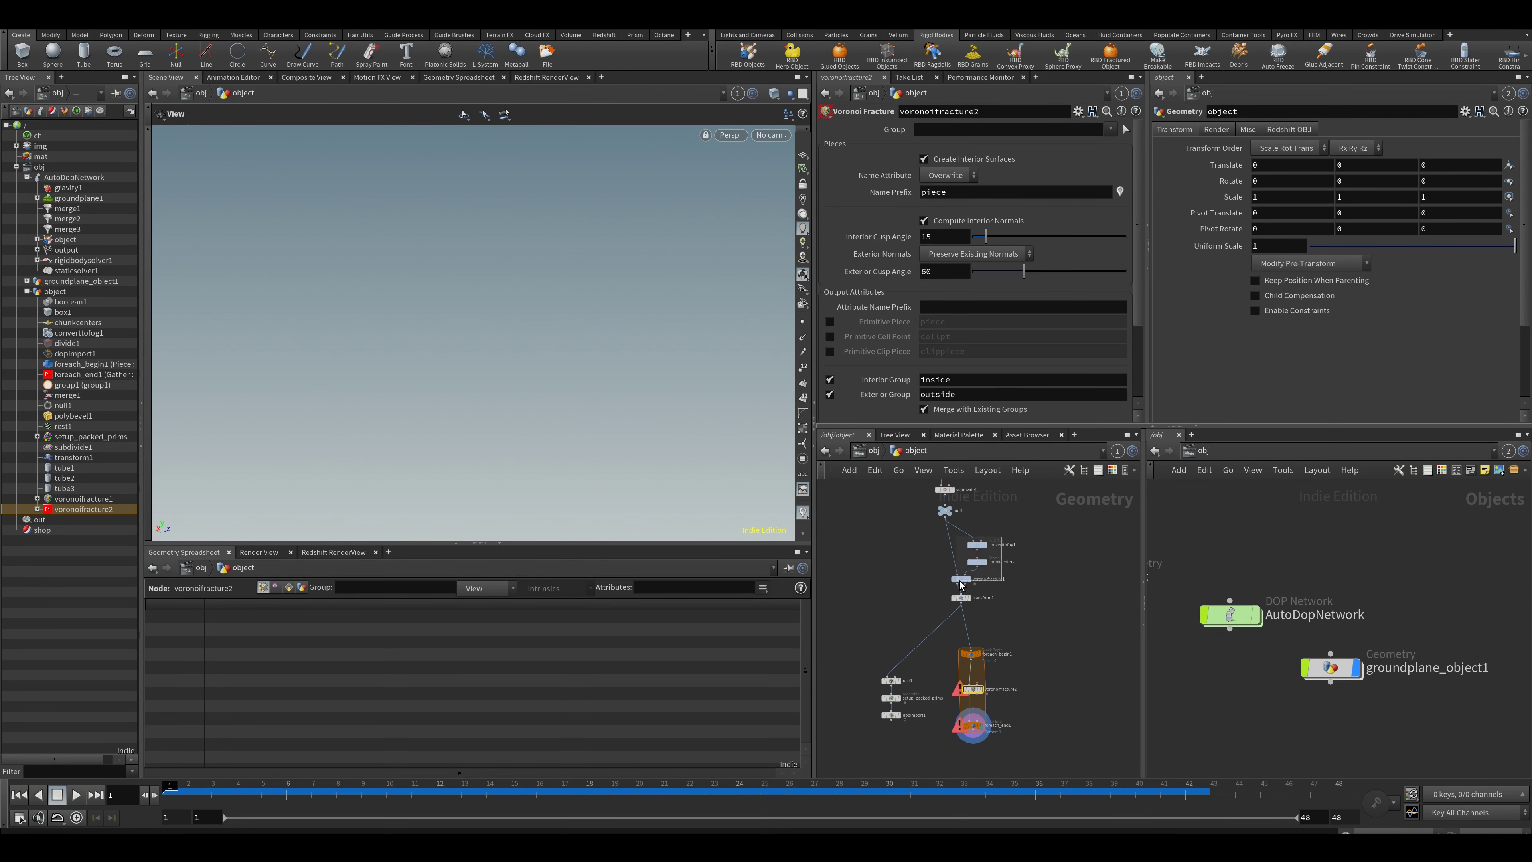
drag(956, 530, 1000, 571)
middle_drag(986, 691, 997, 647)
scroll(997, 643, up, 3)
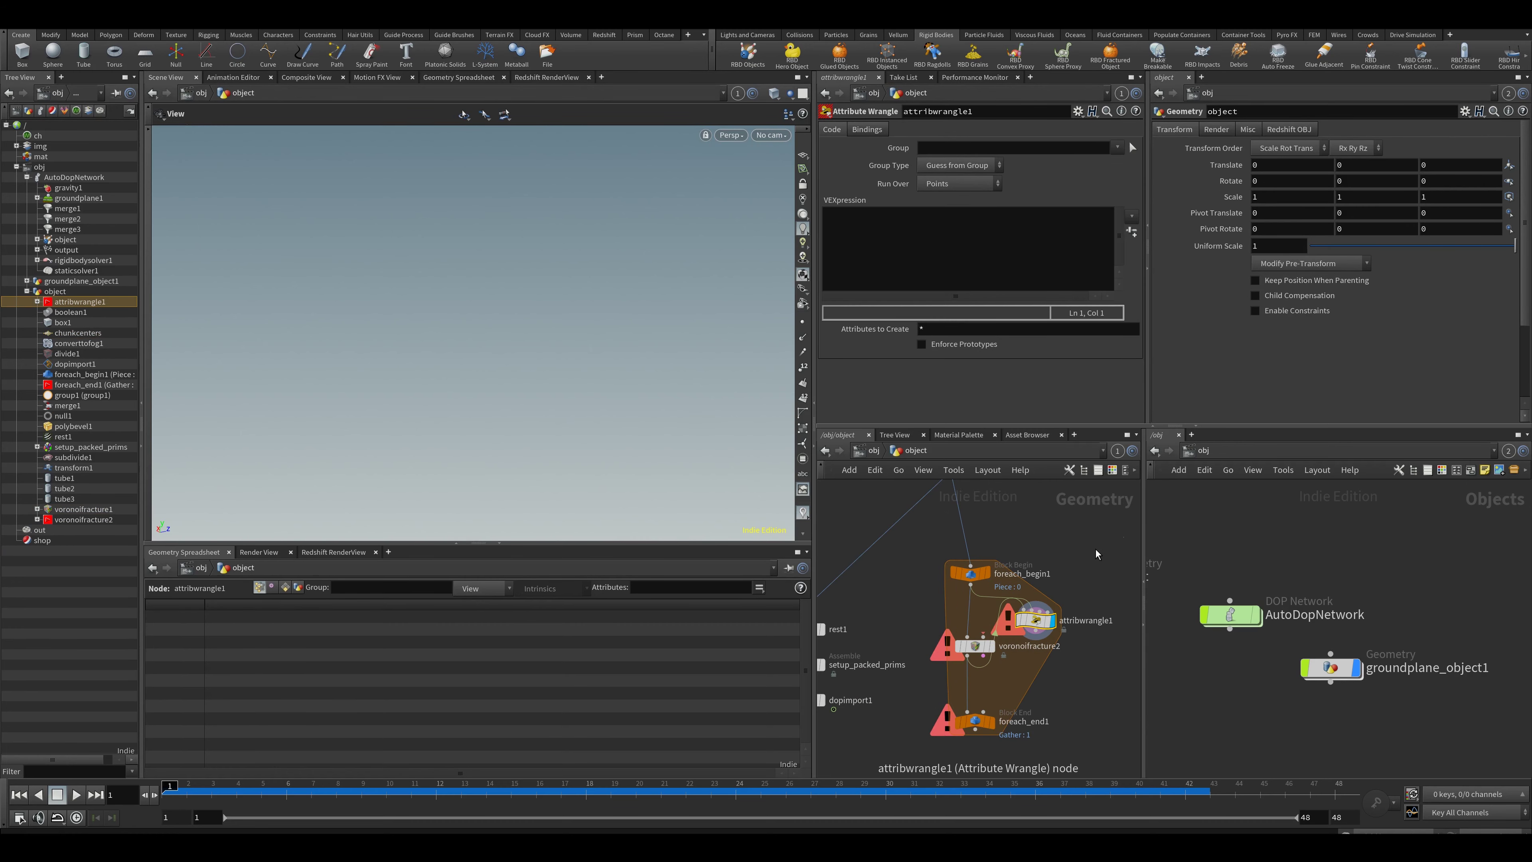
key(Delete)
Step: Duplicate the converttofog1 and chunkcenters nodes inside the loop, feeding them from foreach_begin1 and into voronoifracture2's point input
middle_drag(1034, 631, 1019, 675)
scroll(1046, 636, down, 2)
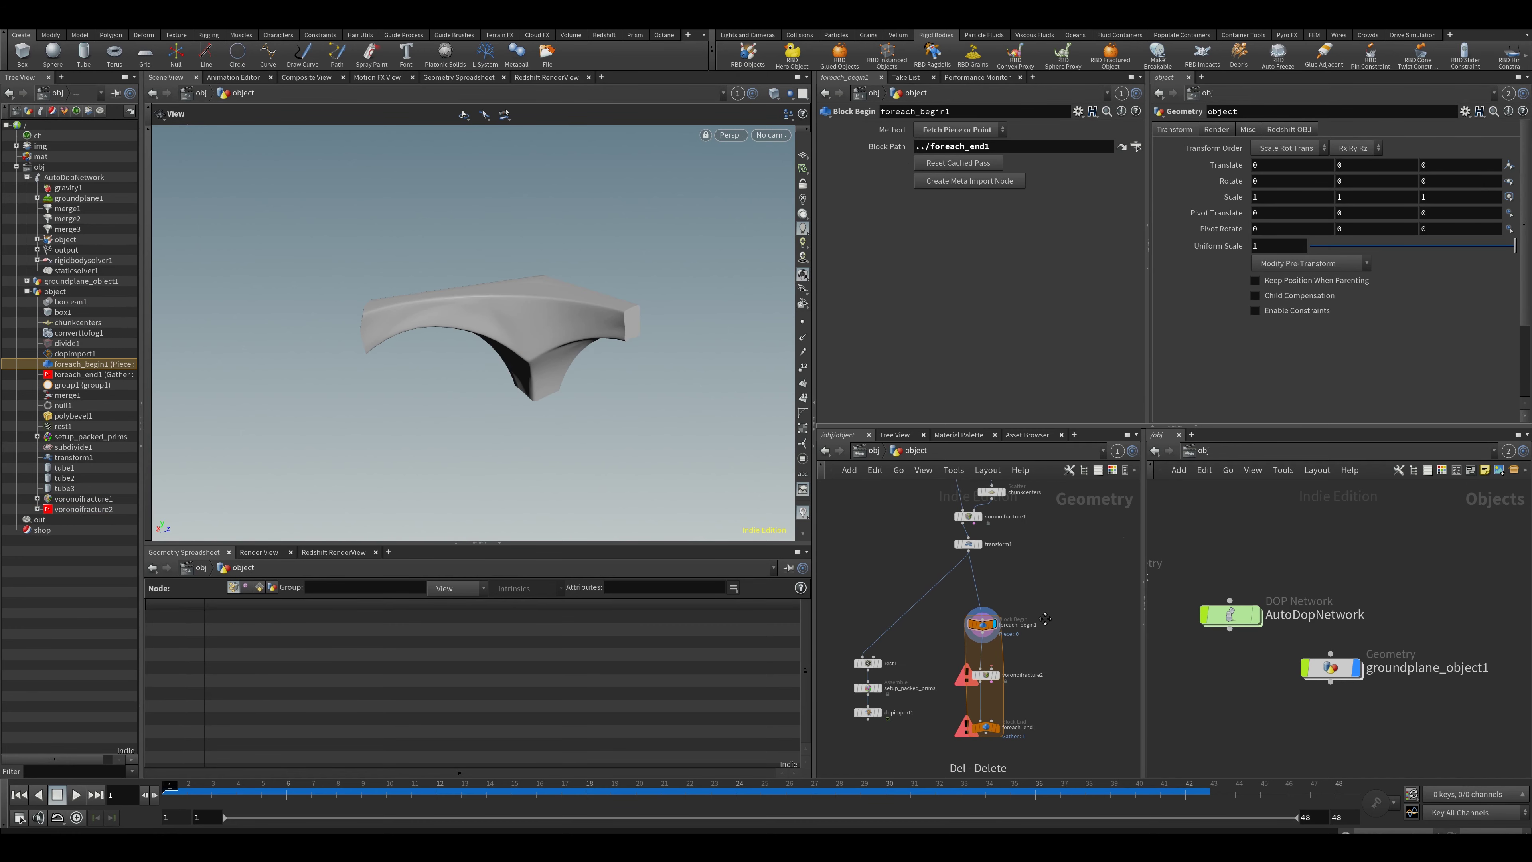
middle_drag(1056, 594, 1015, 684)
drag(944, 594, 940, 593)
middle_drag(1018, 681, 1033, 599)
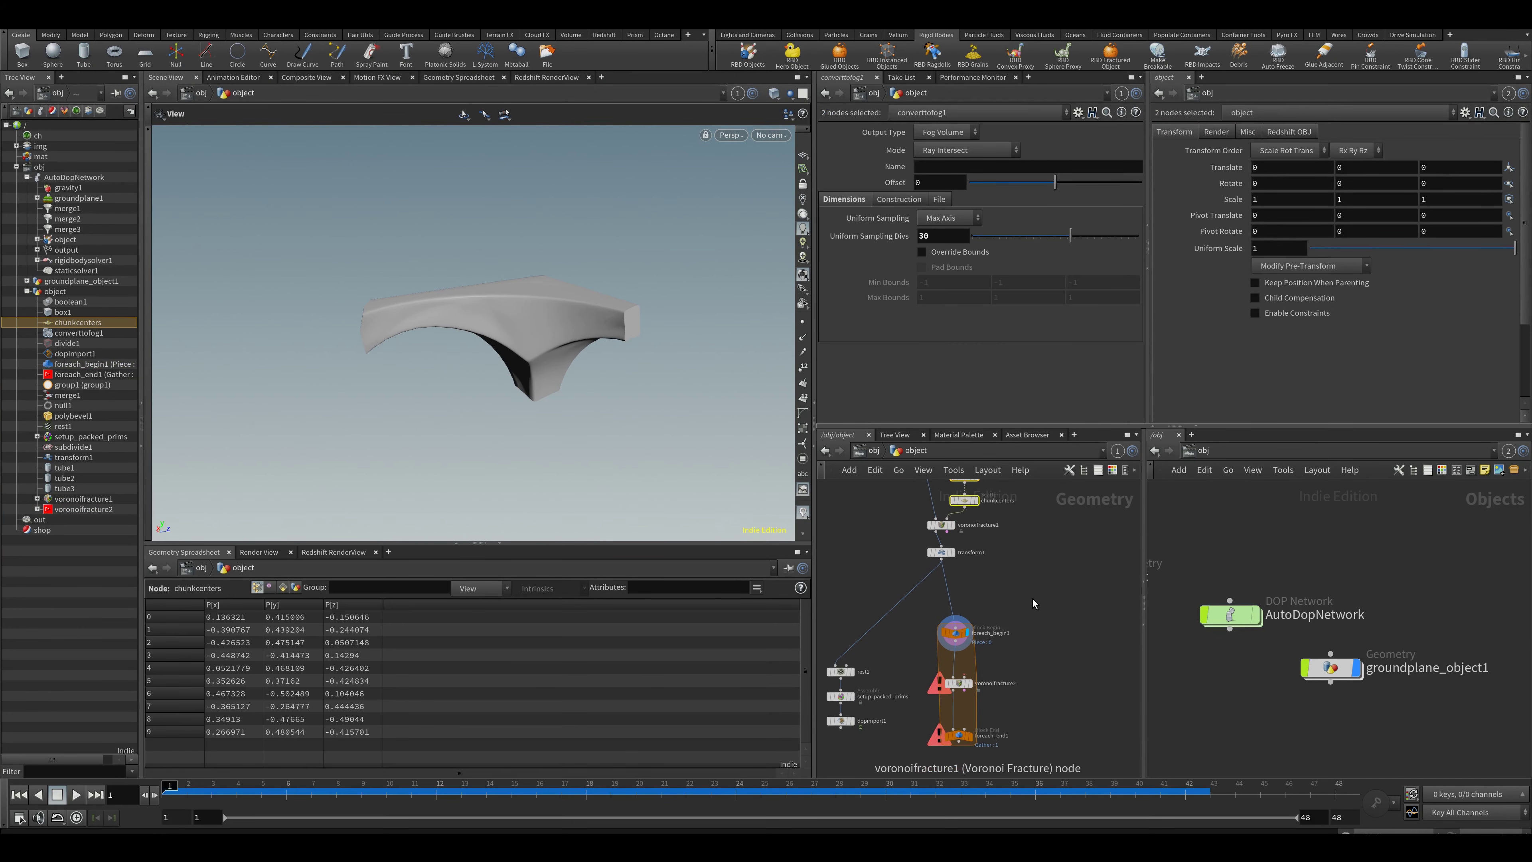
key(ctrl+c)
key(ctrl+v)
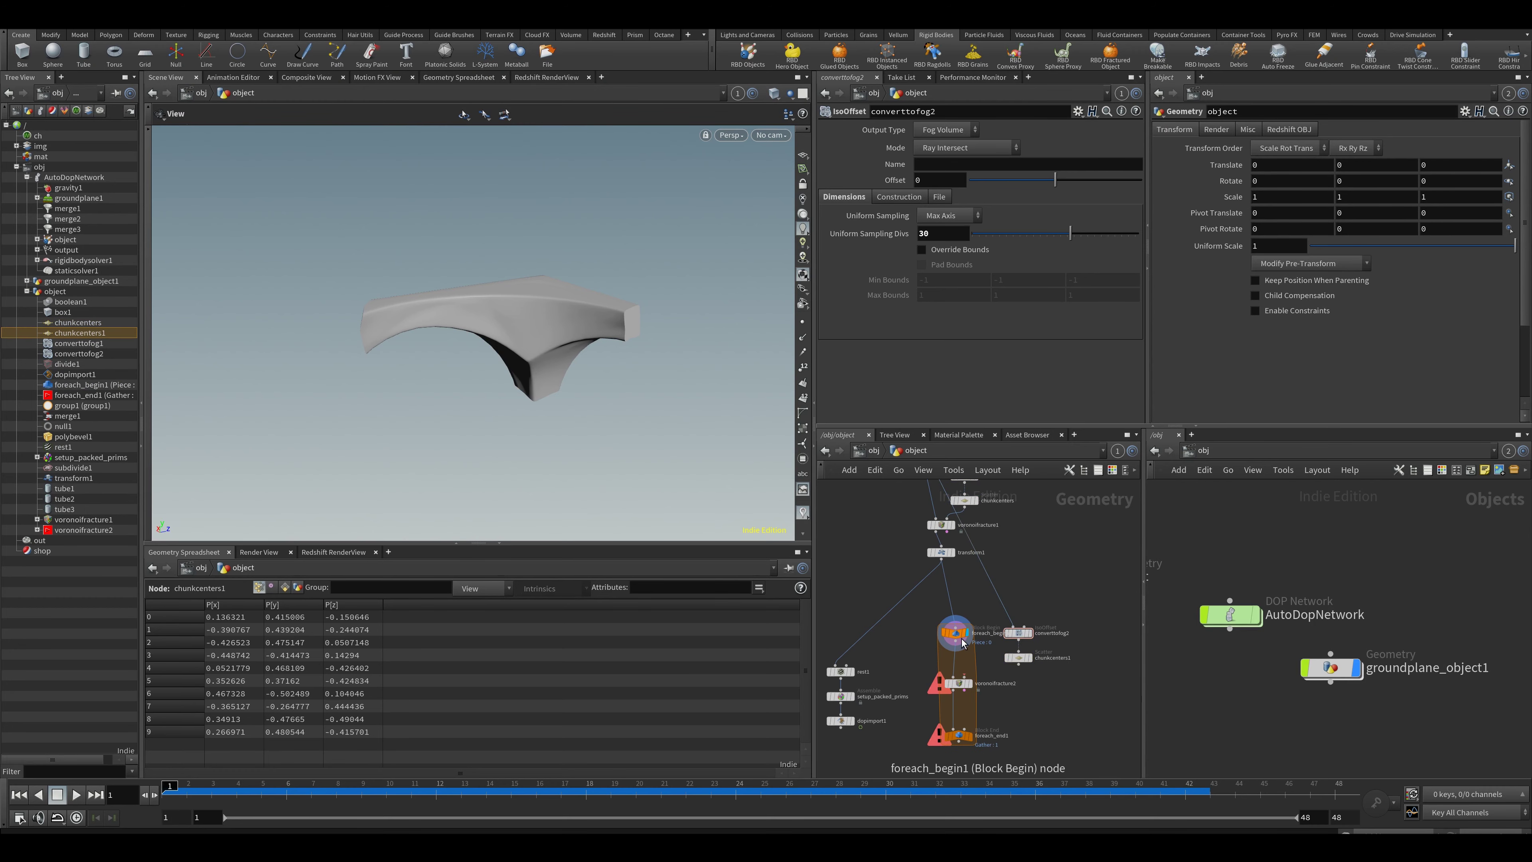
click(960, 634)
drag(955, 641, 965, 685)
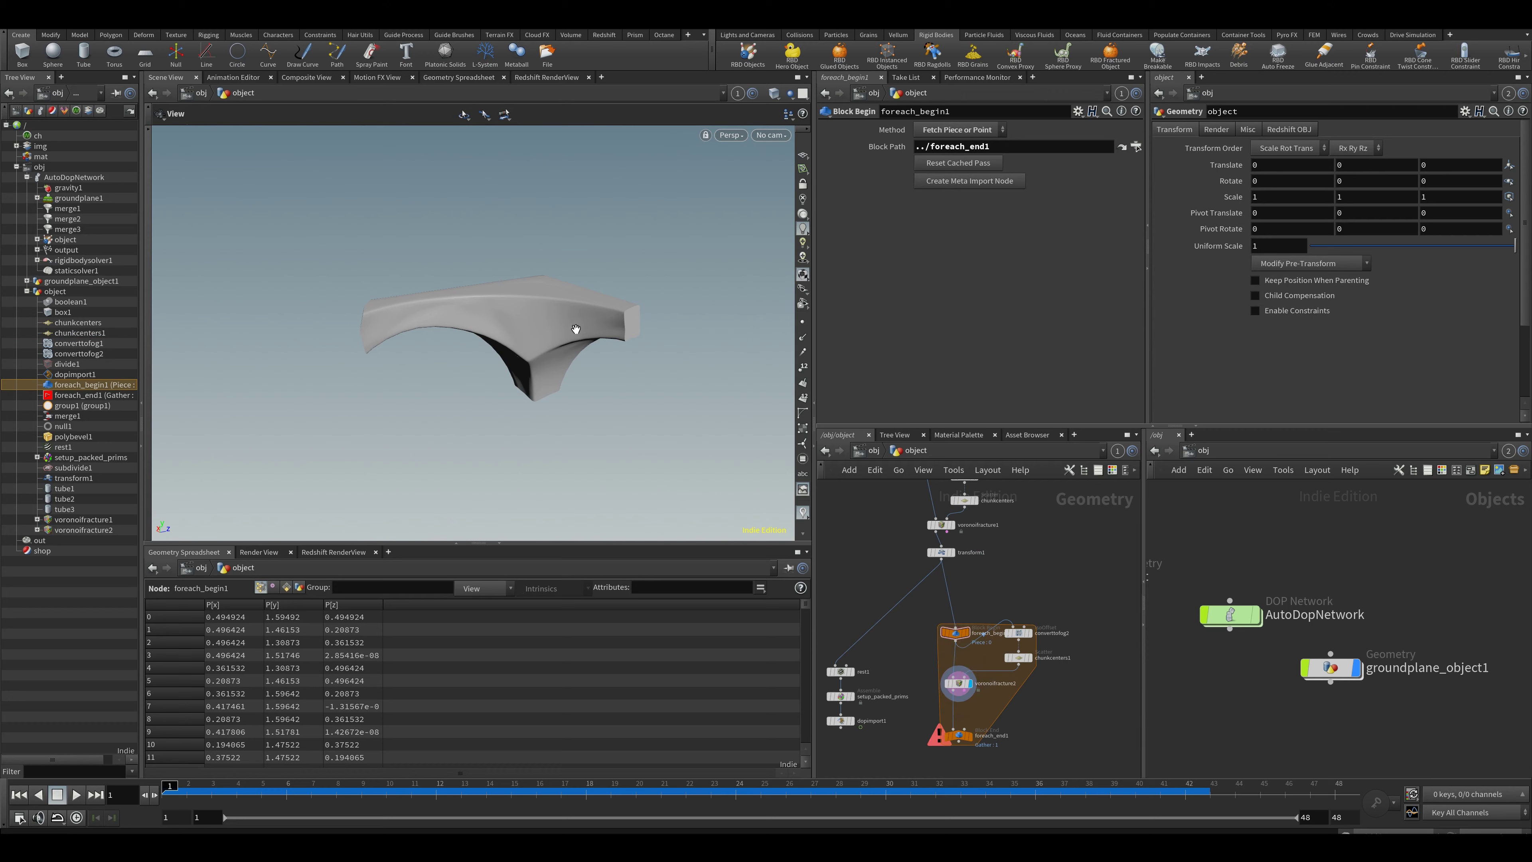
Step: Display the loop's end node, then add and display an Exploded View node below it
middle_drag(980, 699, 1010, 608)
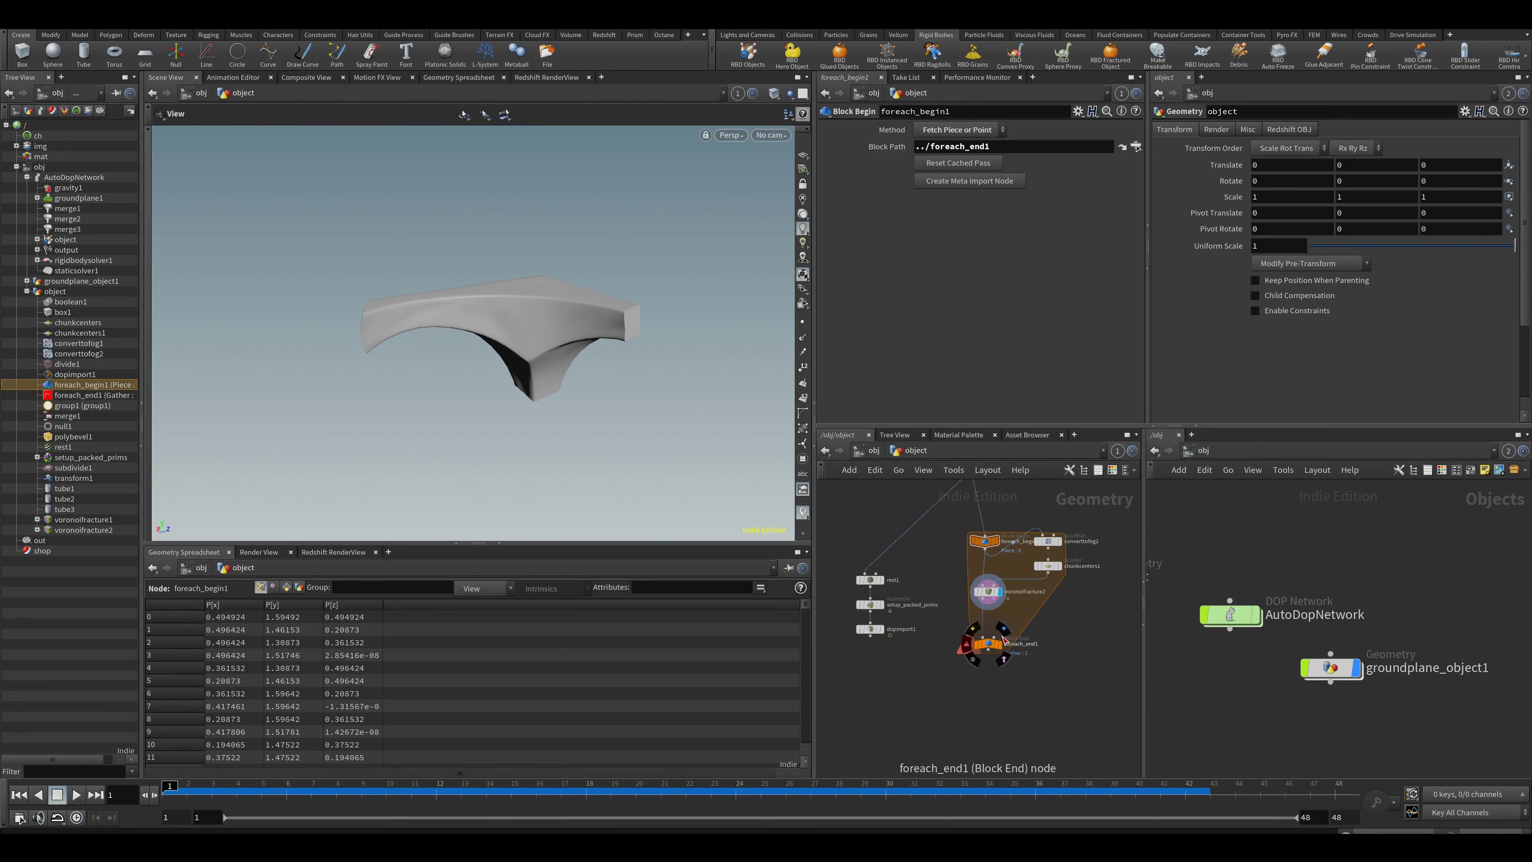
click(1001, 645)
key(Tab)
text(expl)
key(Return)
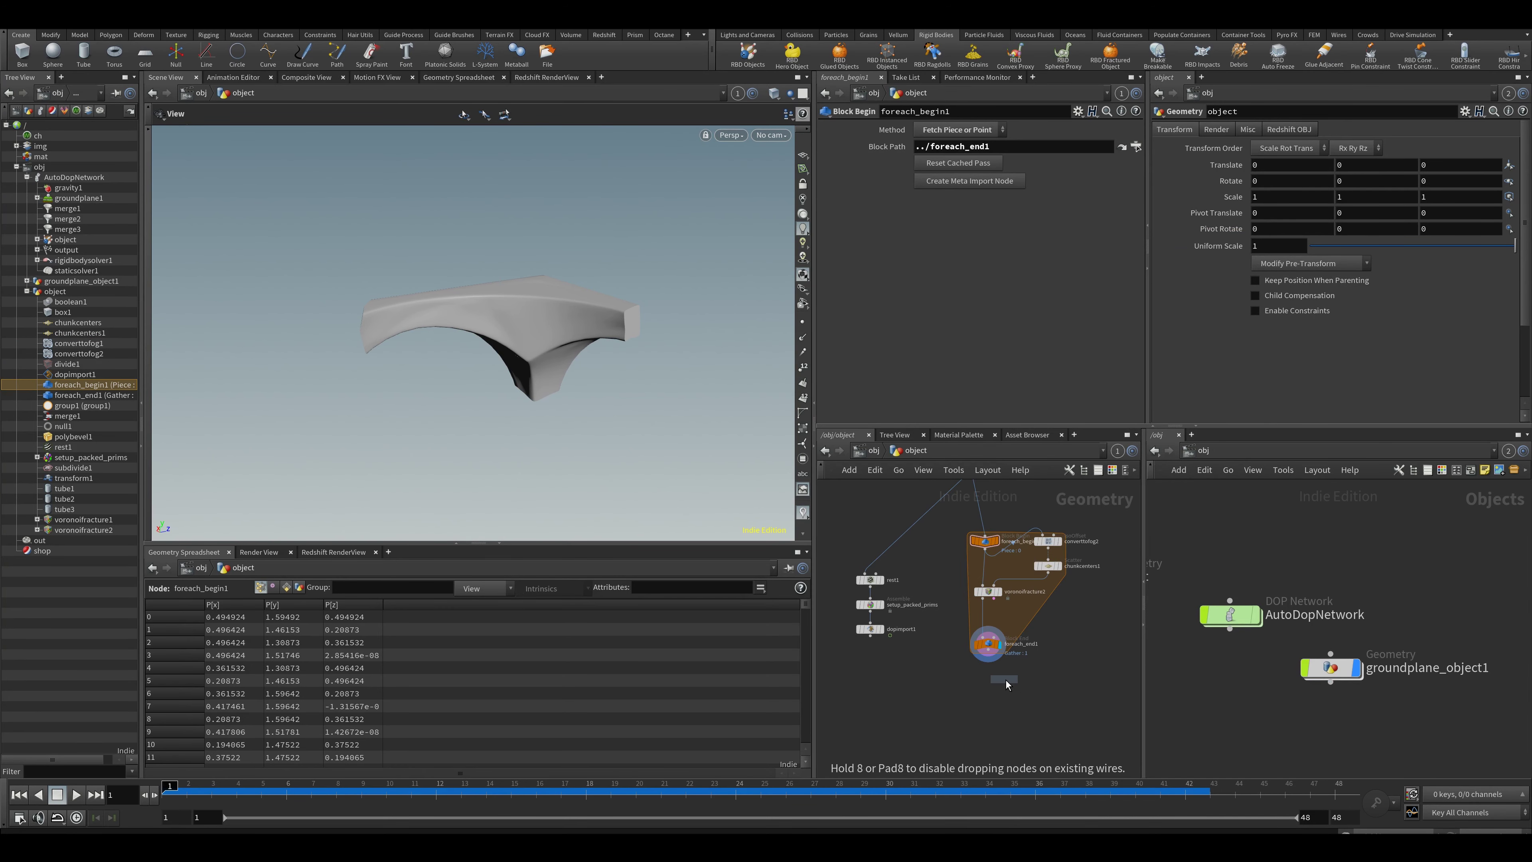
click(985, 704)
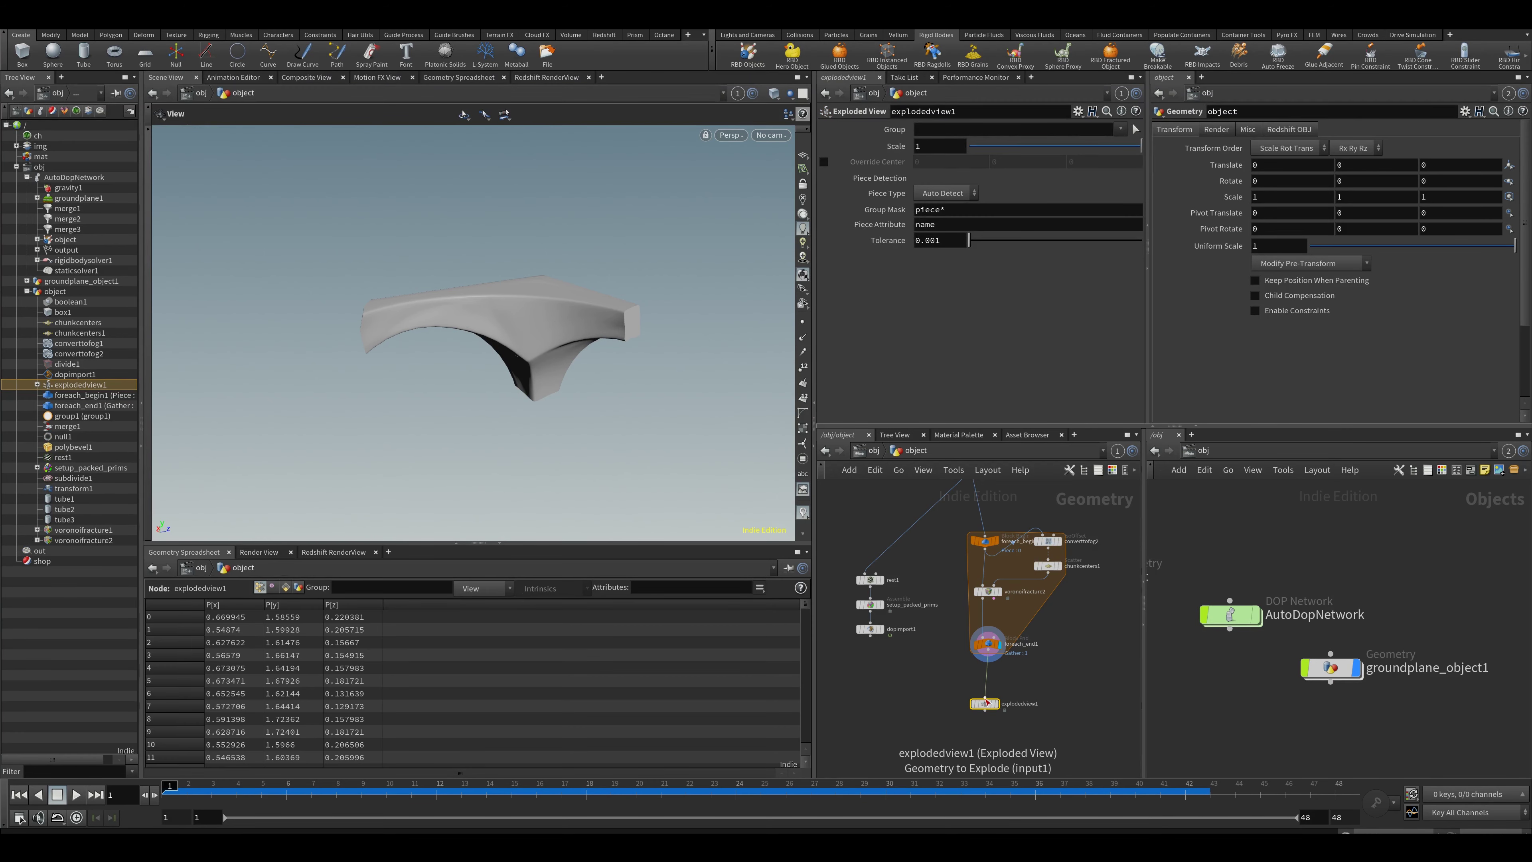
mouse_move(658, 349)
mouse_down()
mouse_move(442, 315)
mouse_move(664, 341)
mouse_move(617, 315)
mouse_move(499, 308)
mouse_move(580, 296)
mouse_move(615, 383)
mouse_move(538, 306)
mouse_move(579, 338)
mouse_move(363, 332)
mouse_move(416, 470)
mouse_move(617, 292)
mouse_move(591, 326)
mouse_move(643, 359)
mouse_move(555, 366)
mouse_move(652, 368)
mouse_up()
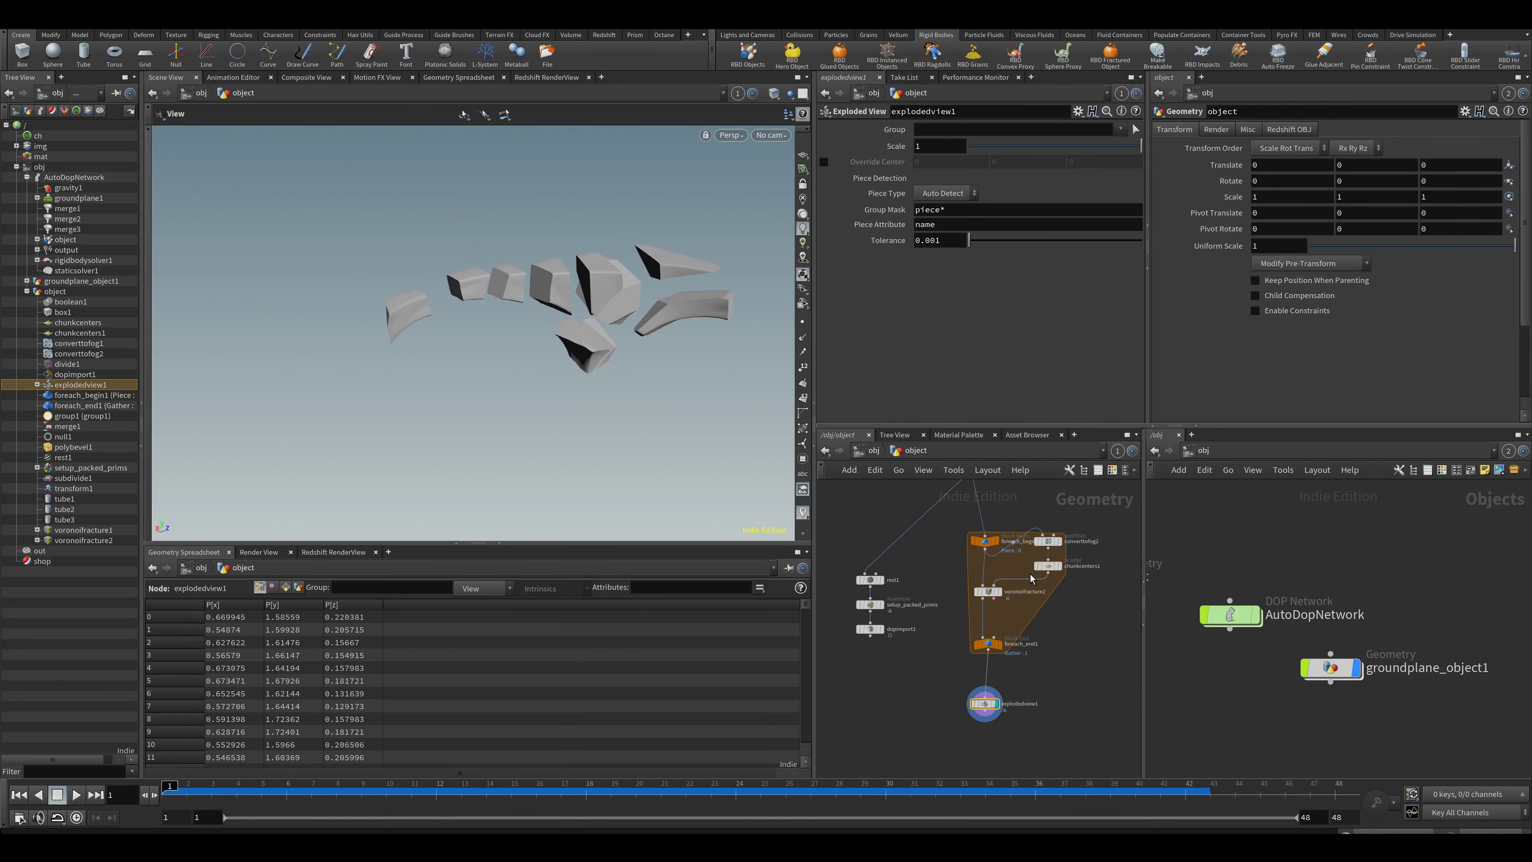
Step: Set the Force Total Count of the chunkcenters1 scatter to 6 and check the exploded pieces
click(1050, 568)
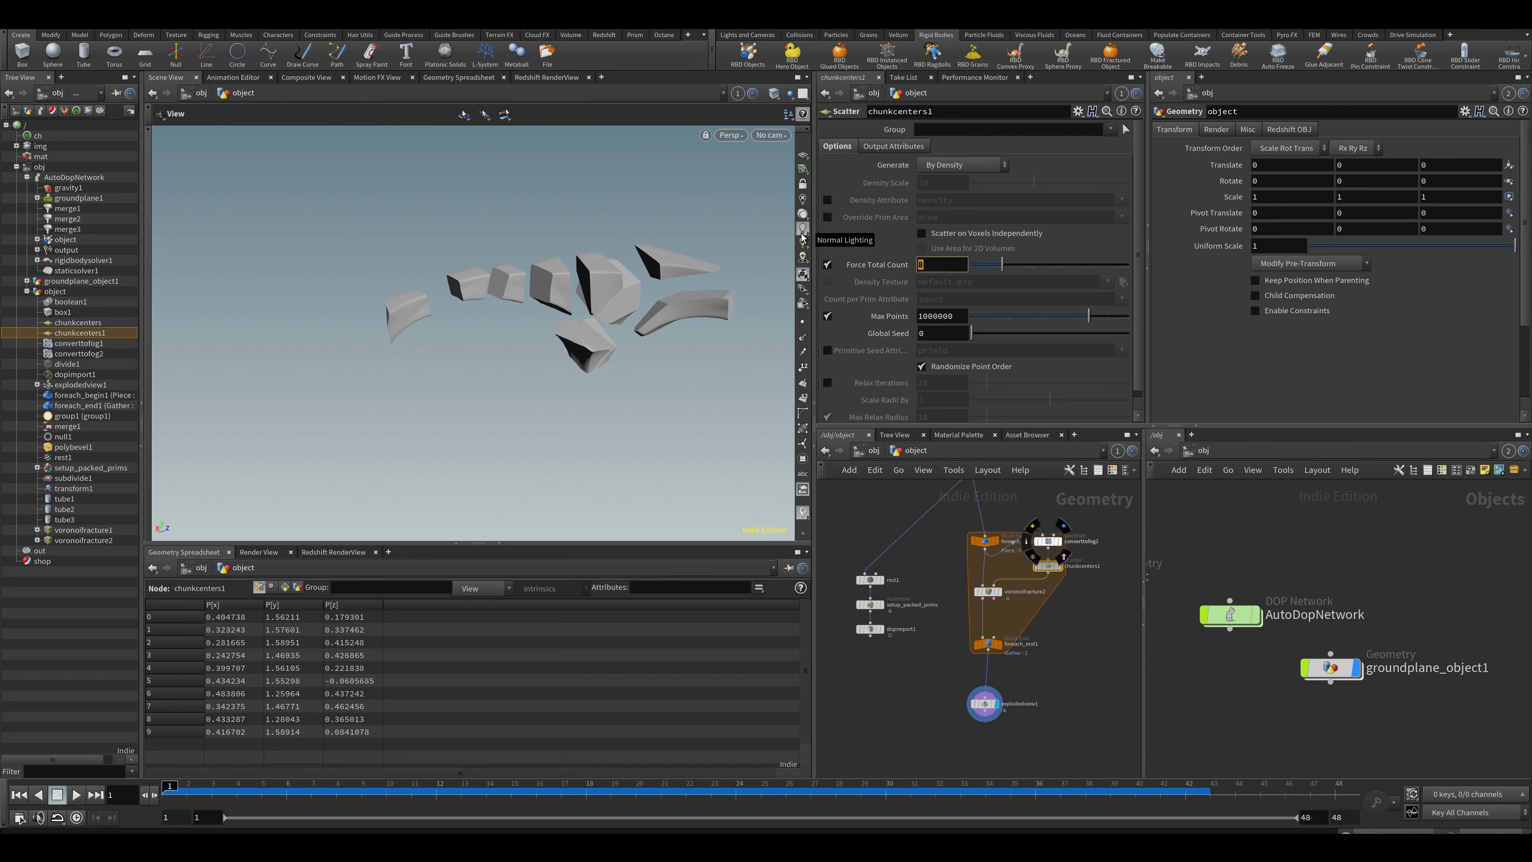
key(Return)
drag(567, 320, 472, 275)
middle_drag(1064, 644, 1022, 640)
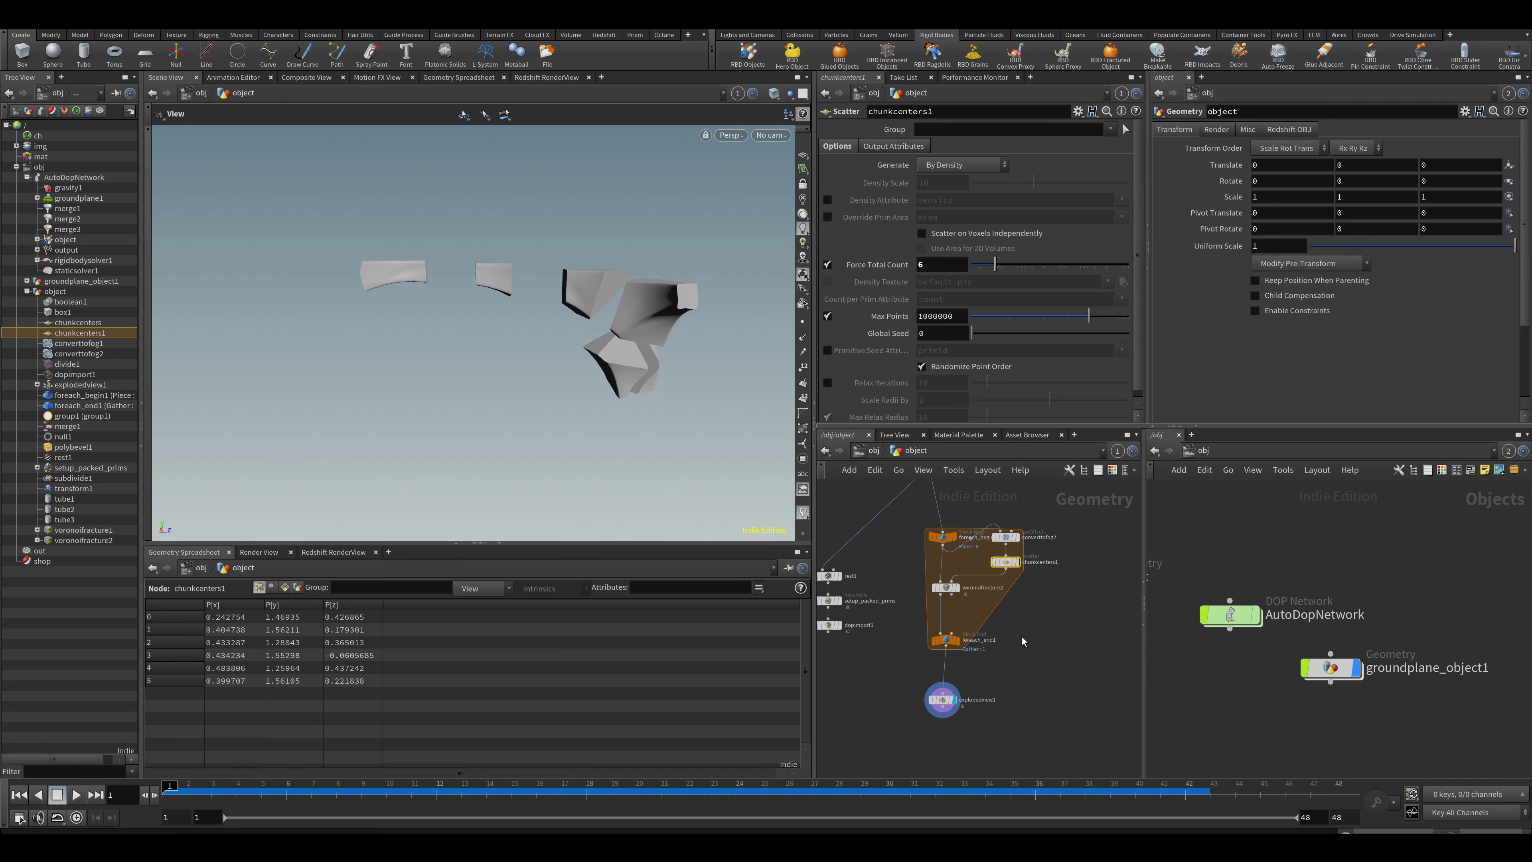
key(Return)
drag(694, 447, 661, 395)
Step: Rewire rest1 to take foreach_end1's output and place its downstream chain beside the Exploded View node
middle_drag(1019, 688, 1007, 672)
middle_drag(1003, 576, 984, 626)
middle_drag(967, 696, 975, 662)
scroll(866, 630, down, 1)
middle_drag(866, 630, 923, 617)
ctrl+drag(887, 557, 880, 653)
click(881, 647)
Step: Turn off Single Pass on foreach_end1 to fracture every piece, and view the whole cube
click(986, 612)
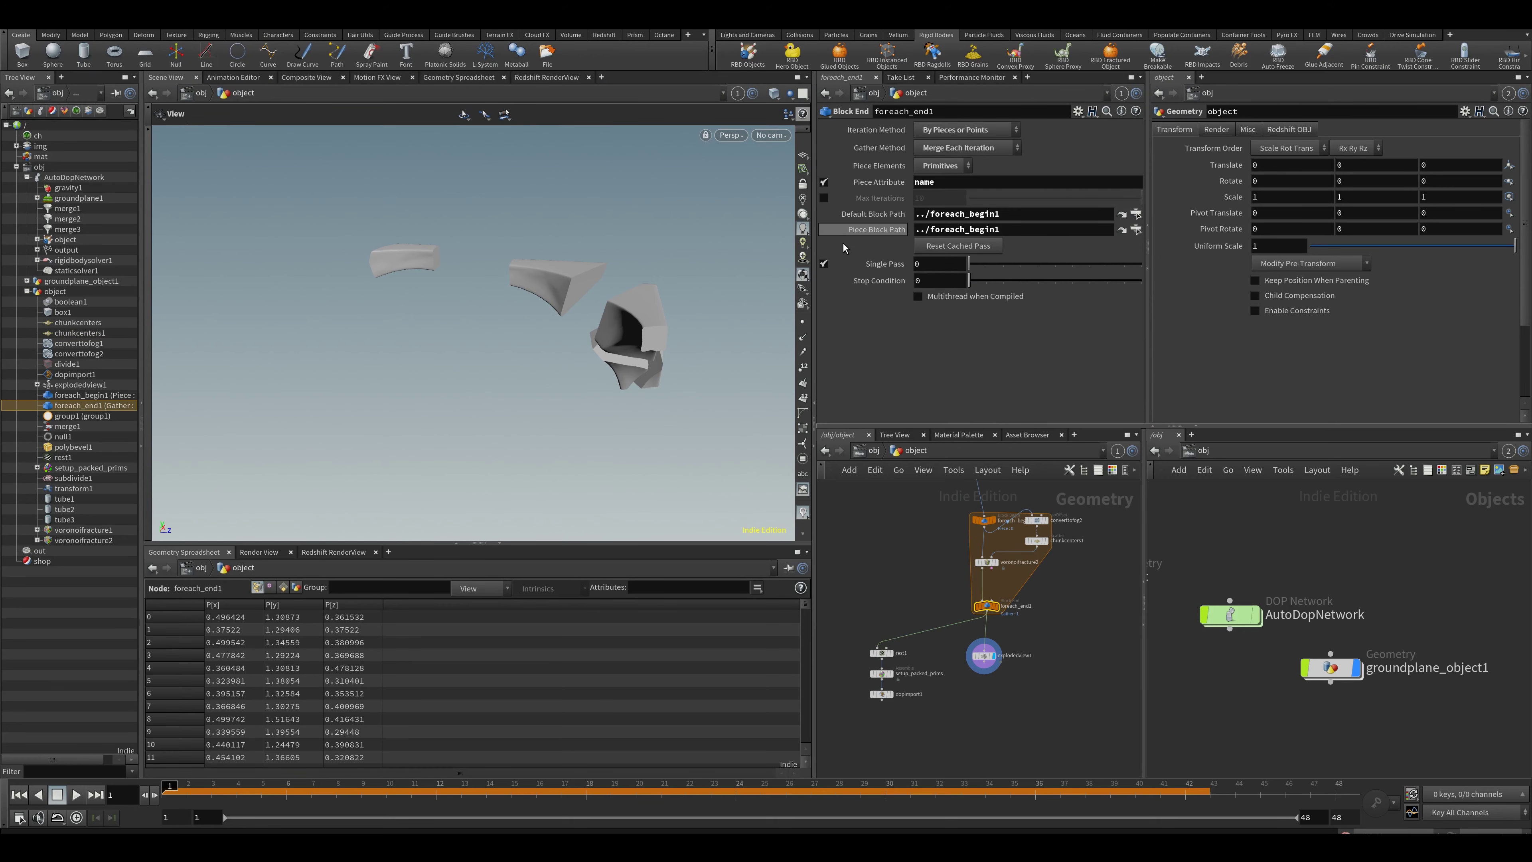
click(824, 263)
scroll(539, 336, down, 5)
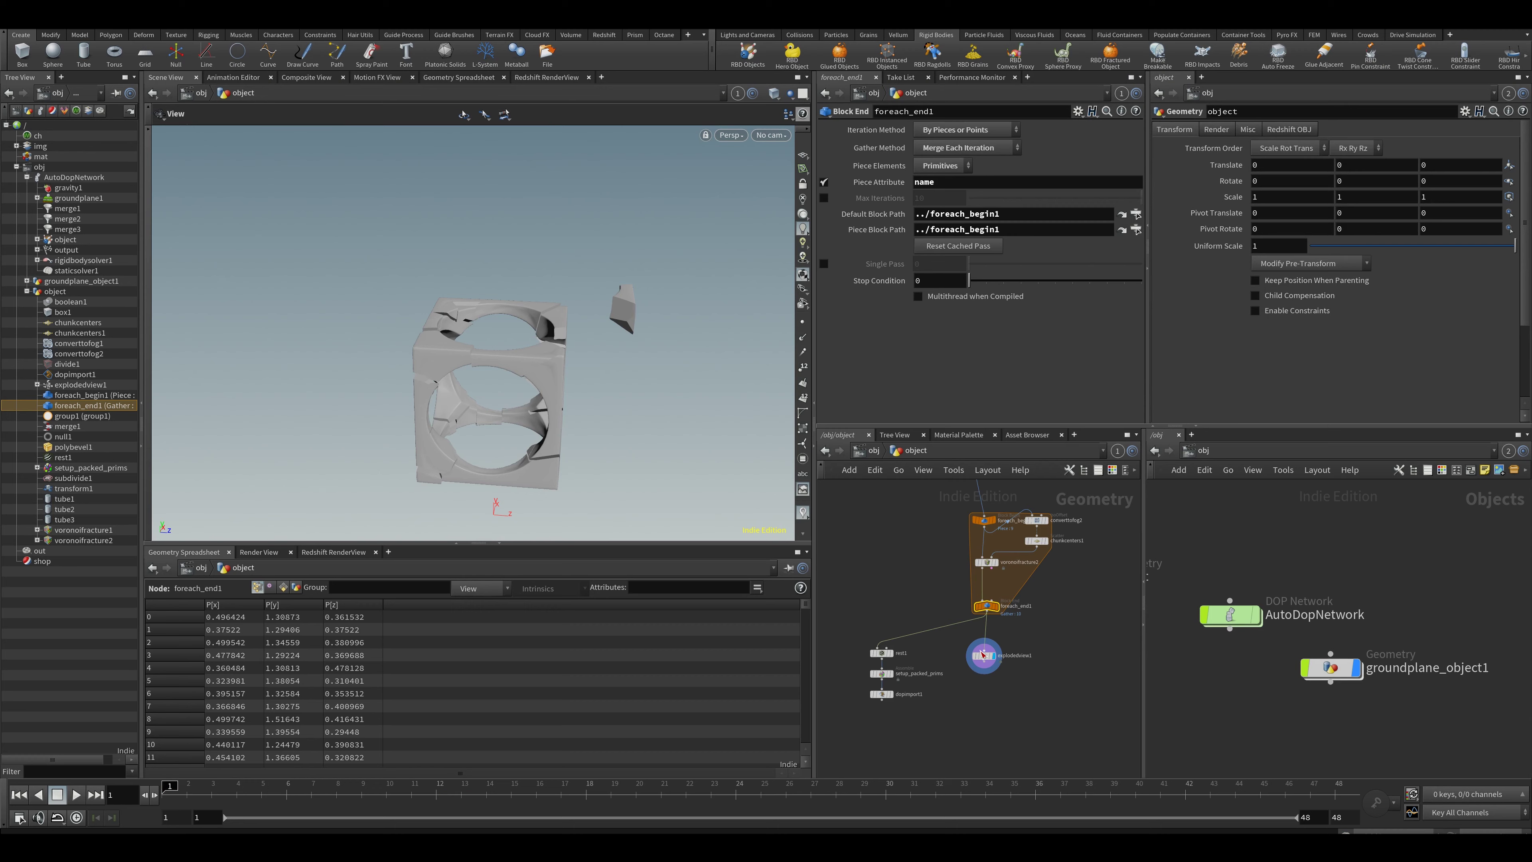
Step: Display the dopimport1 node and play the simulation, examining the falling pieces from several angles
click(892, 694)
scroll(544, 415, down, 6)
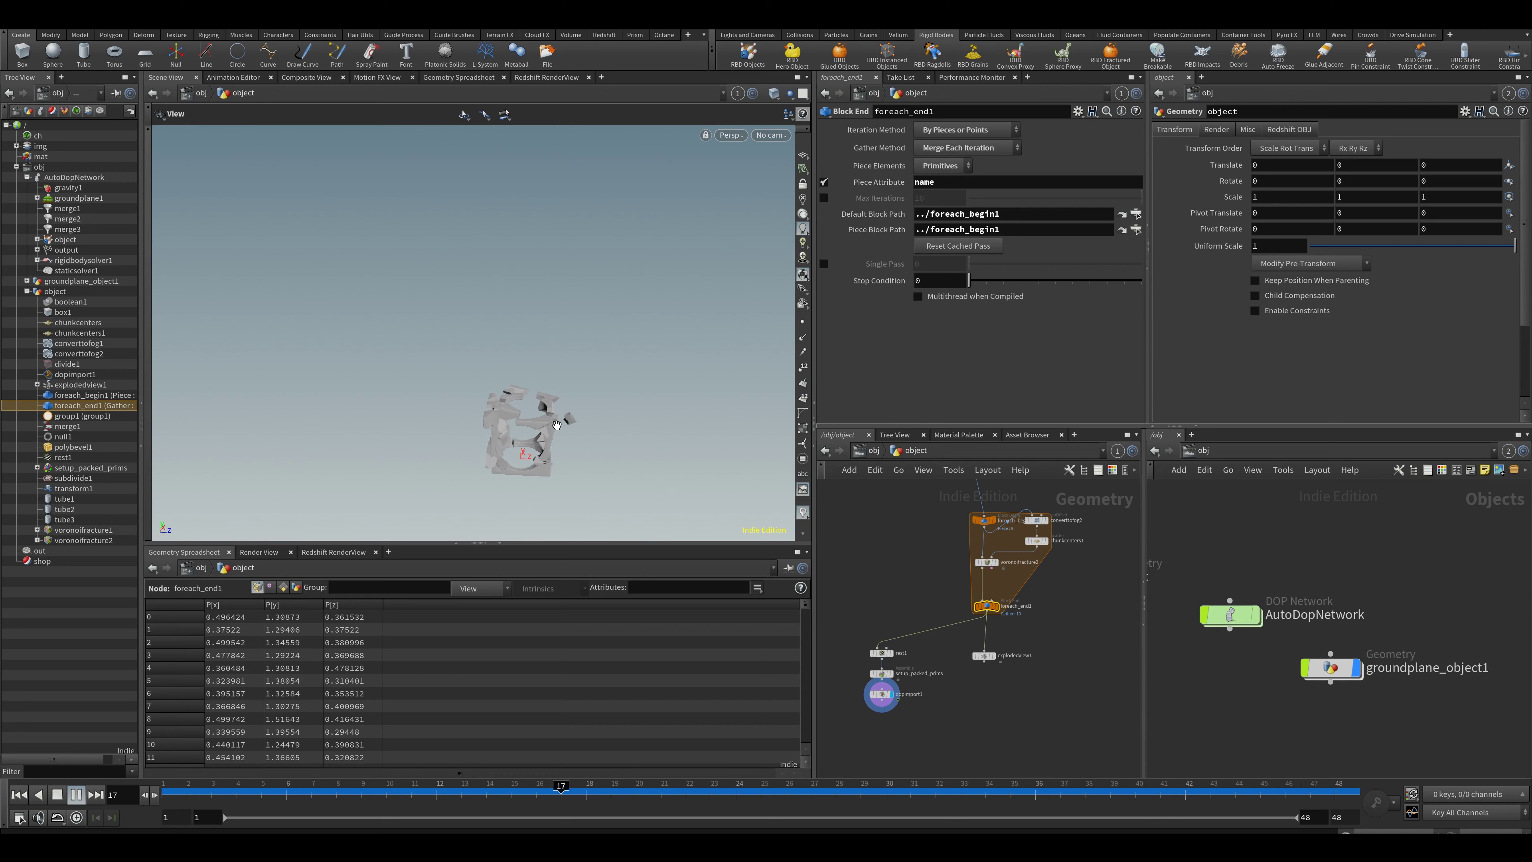
drag(522, 383, 508, 415)
scroll(508, 415, up, 6)
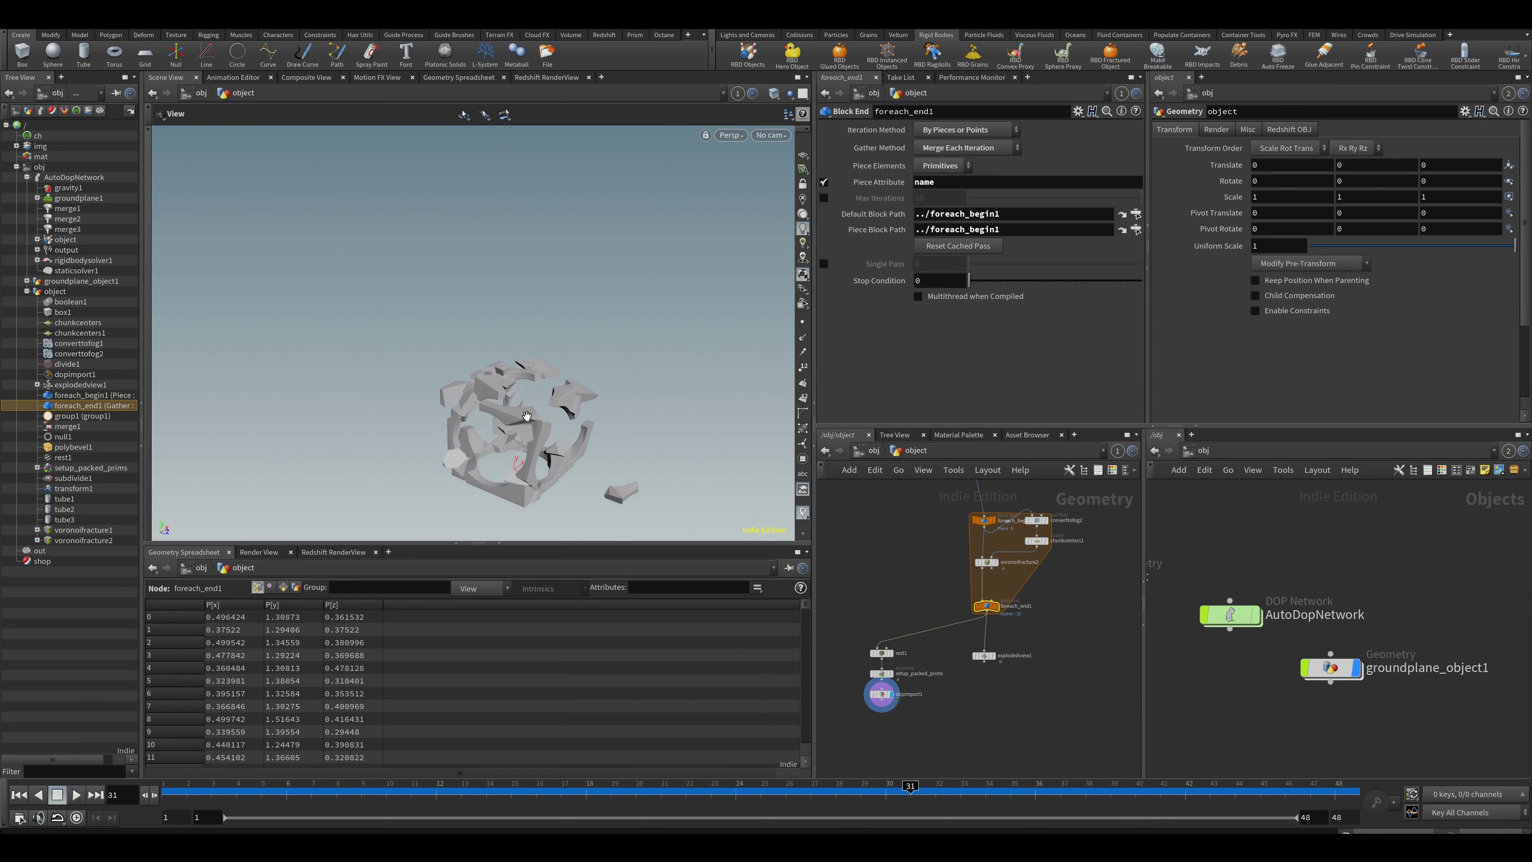
drag(509, 385, 475, 358)
scroll(957, 595, up, 3)
Step: Display foreach_end1, turn on its Single Pass option, and place the Exploded View node to the side of the loop
middle_drag(981, 614, 884, 634)
click(930, 638)
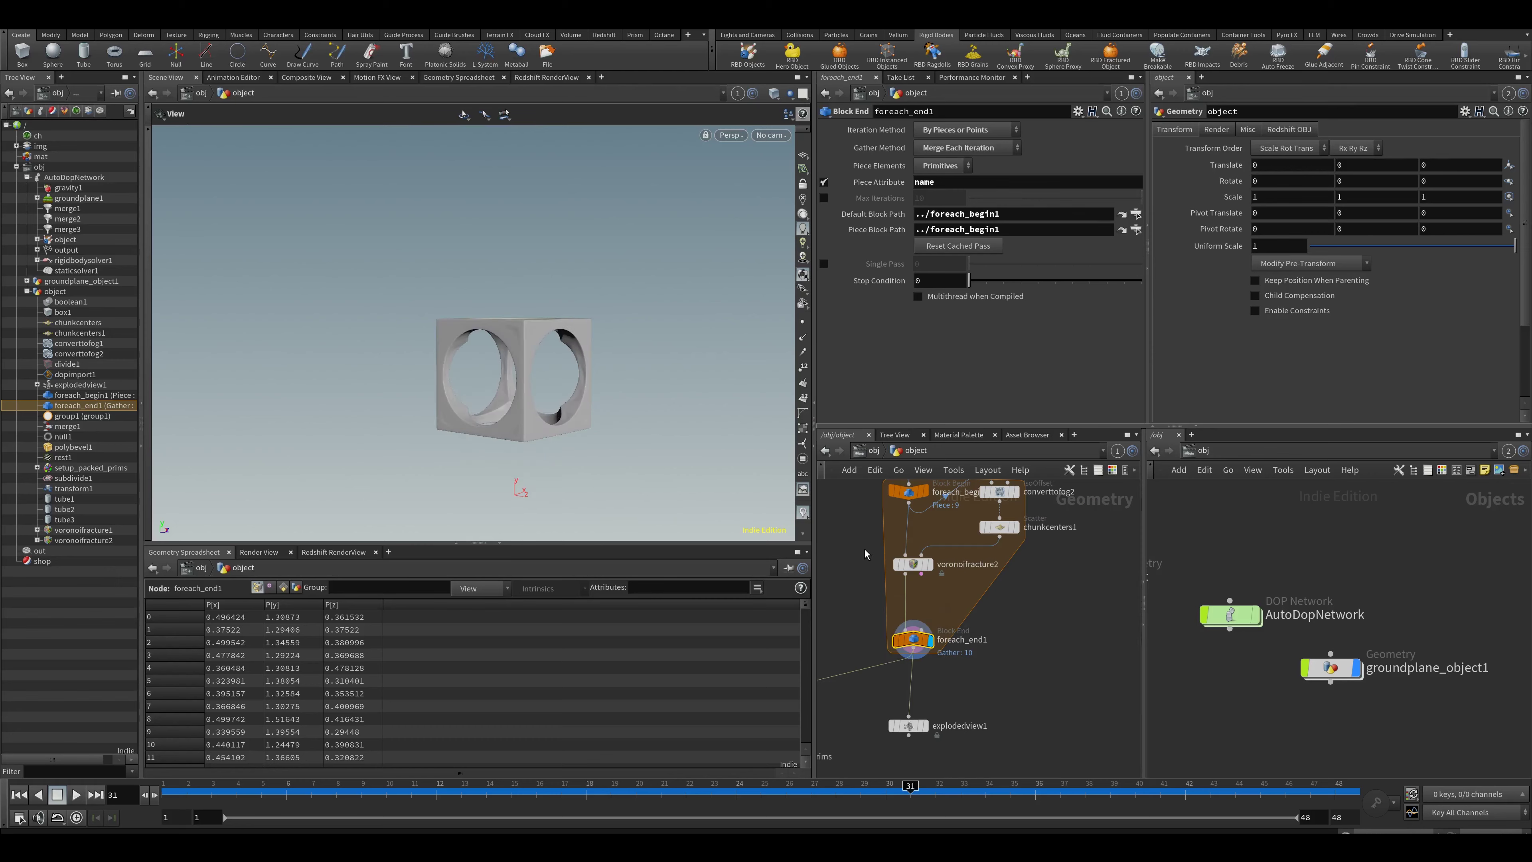
click(824, 264)
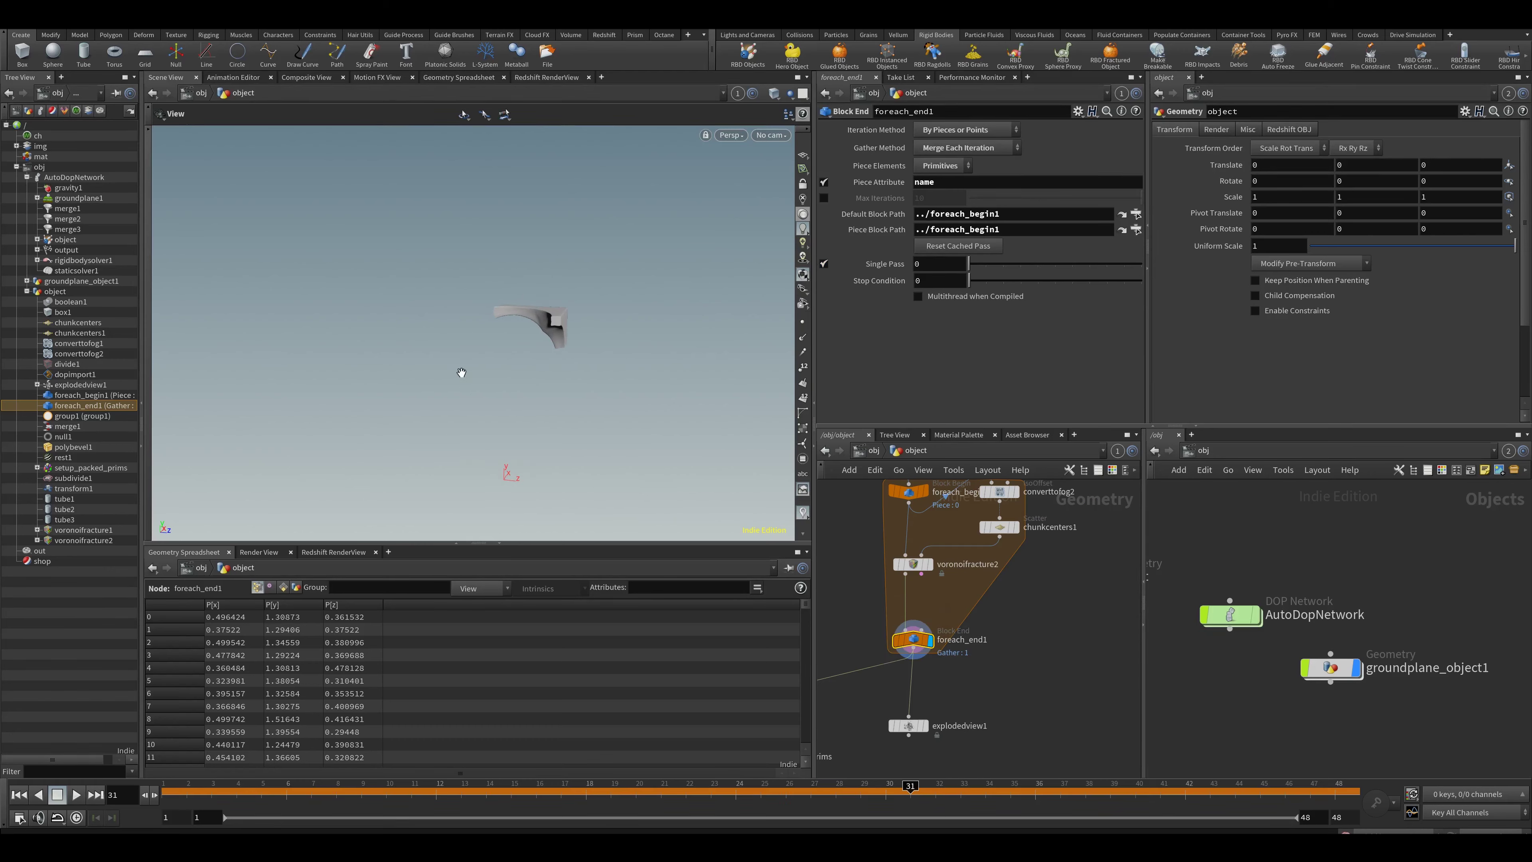
drag(625, 294, 585, 365)
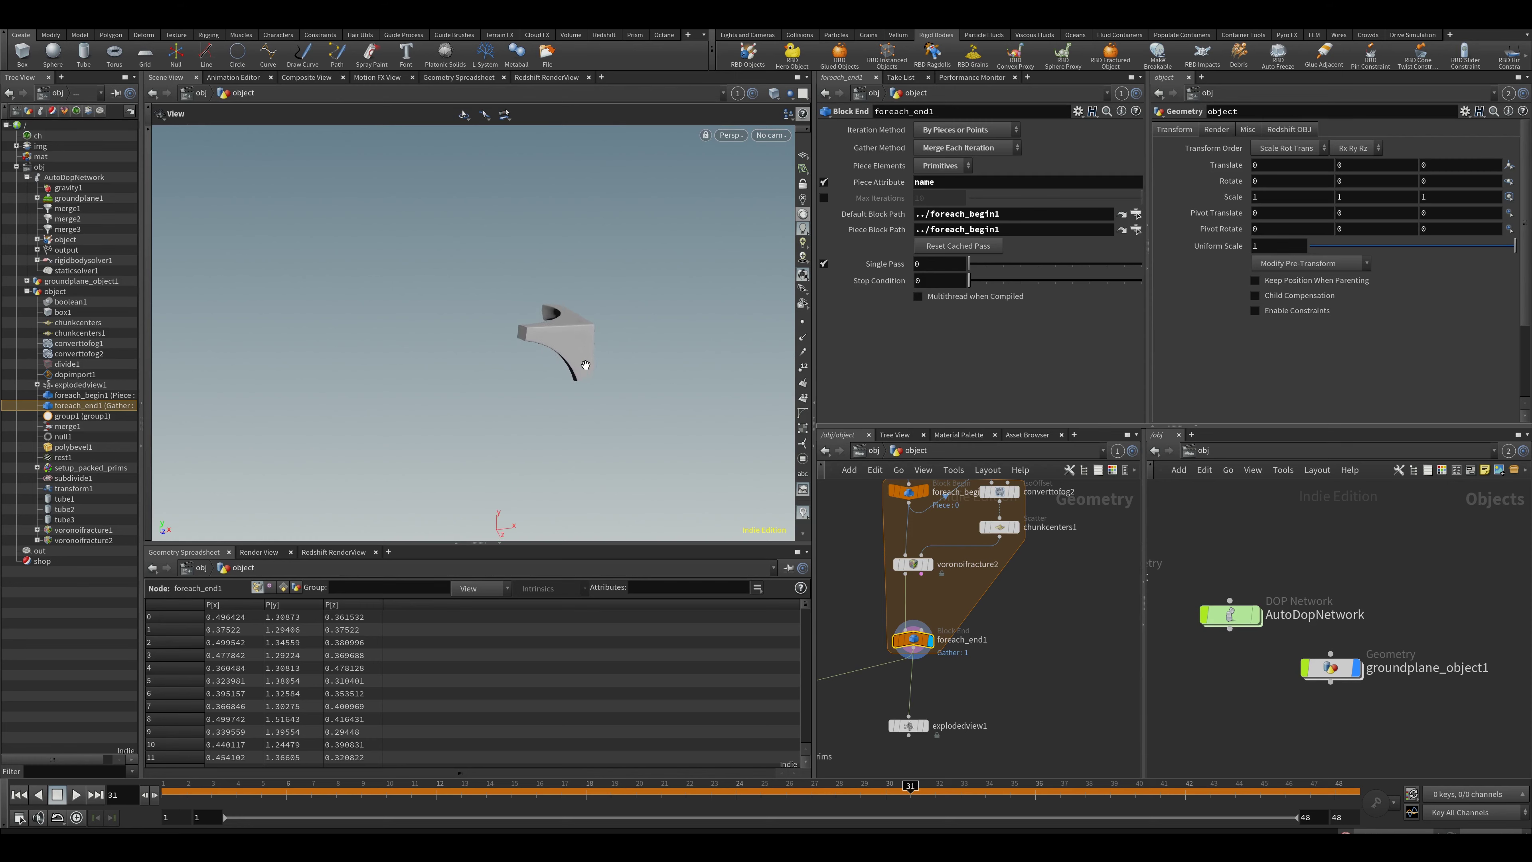
drag(924, 729, 1040, 695)
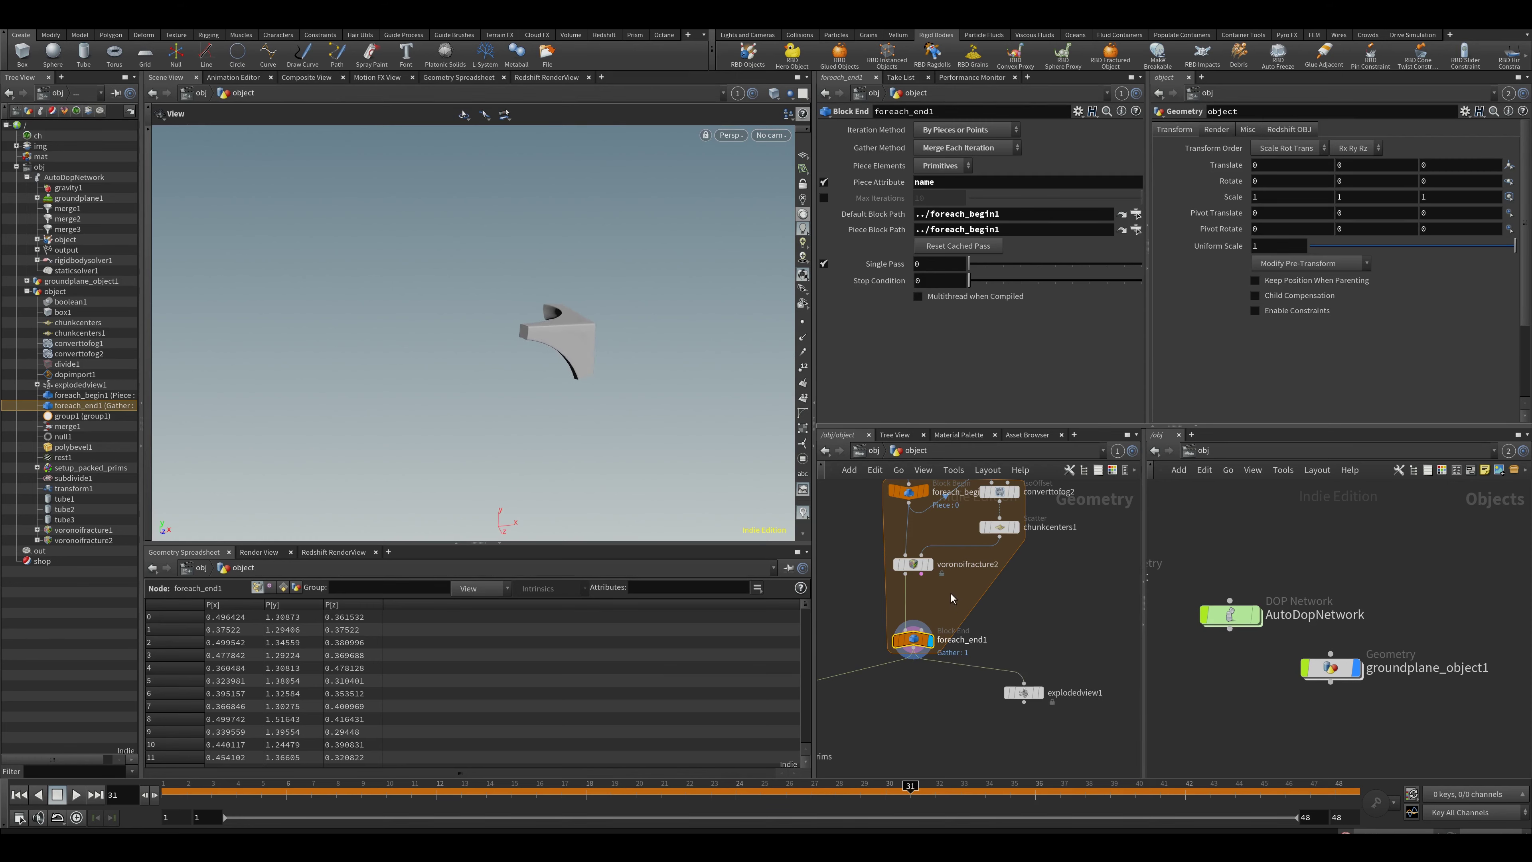
Step: Display voronoifracture2 and examine its primitive name attribute in an enlarged Geometry Spreadsheet
scroll(944, 600, up, 3)
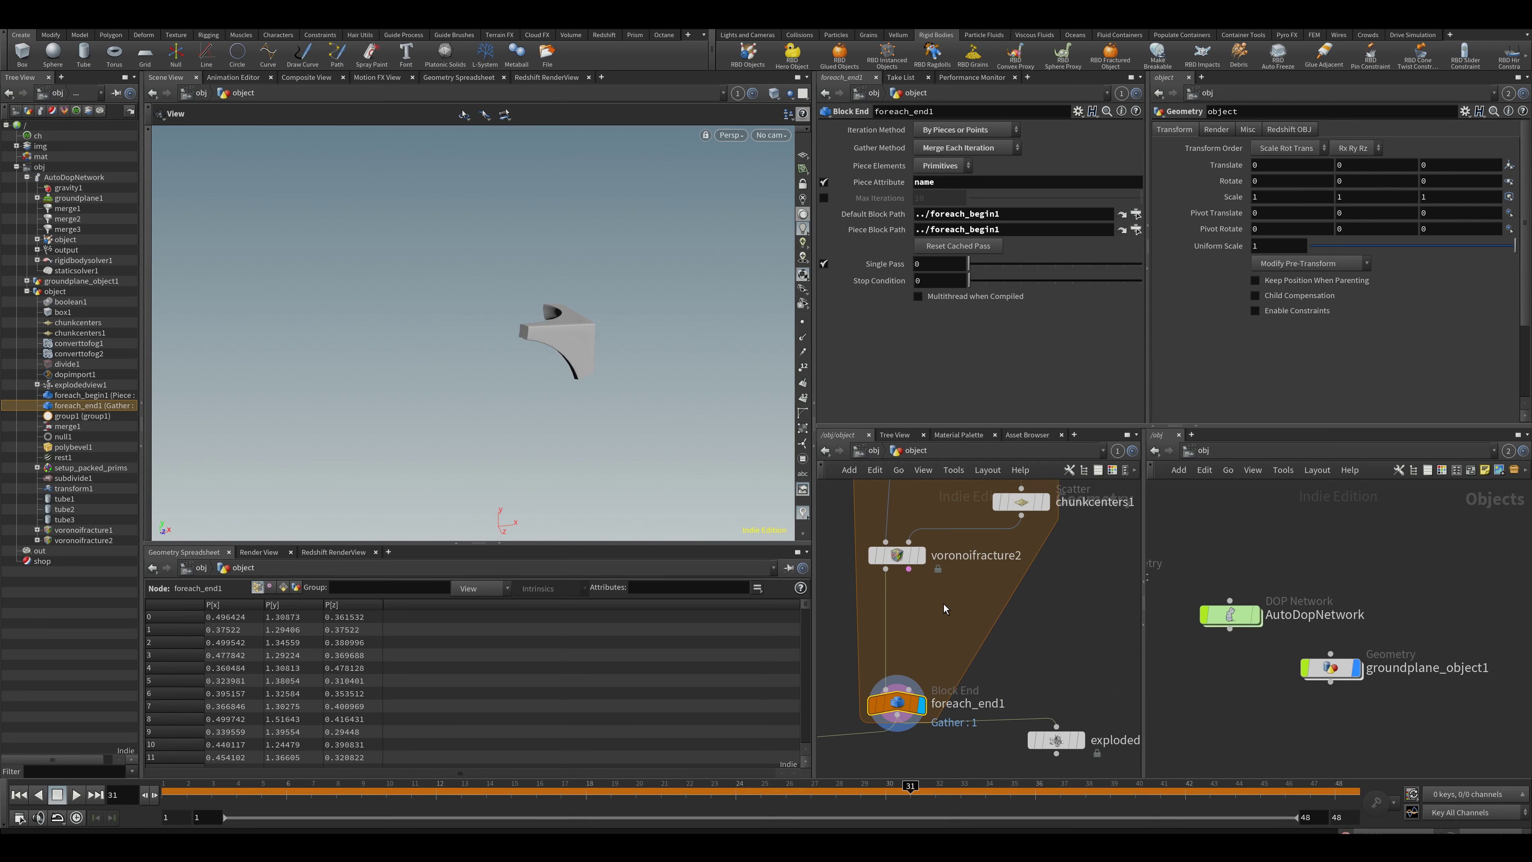
click(896, 564)
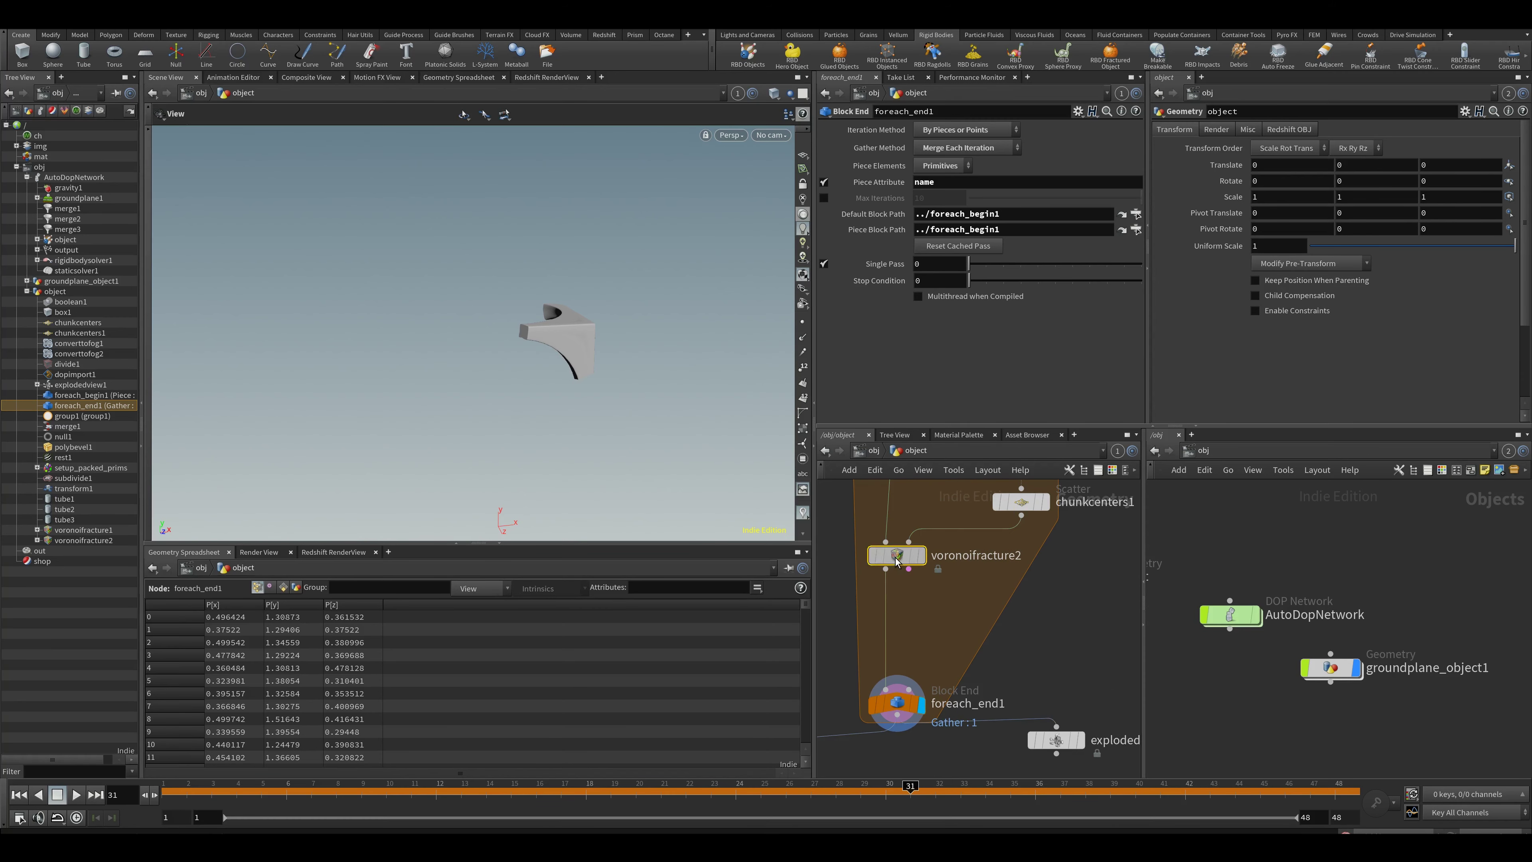
click(289, 587)
drag(300, 526, 289, 391)
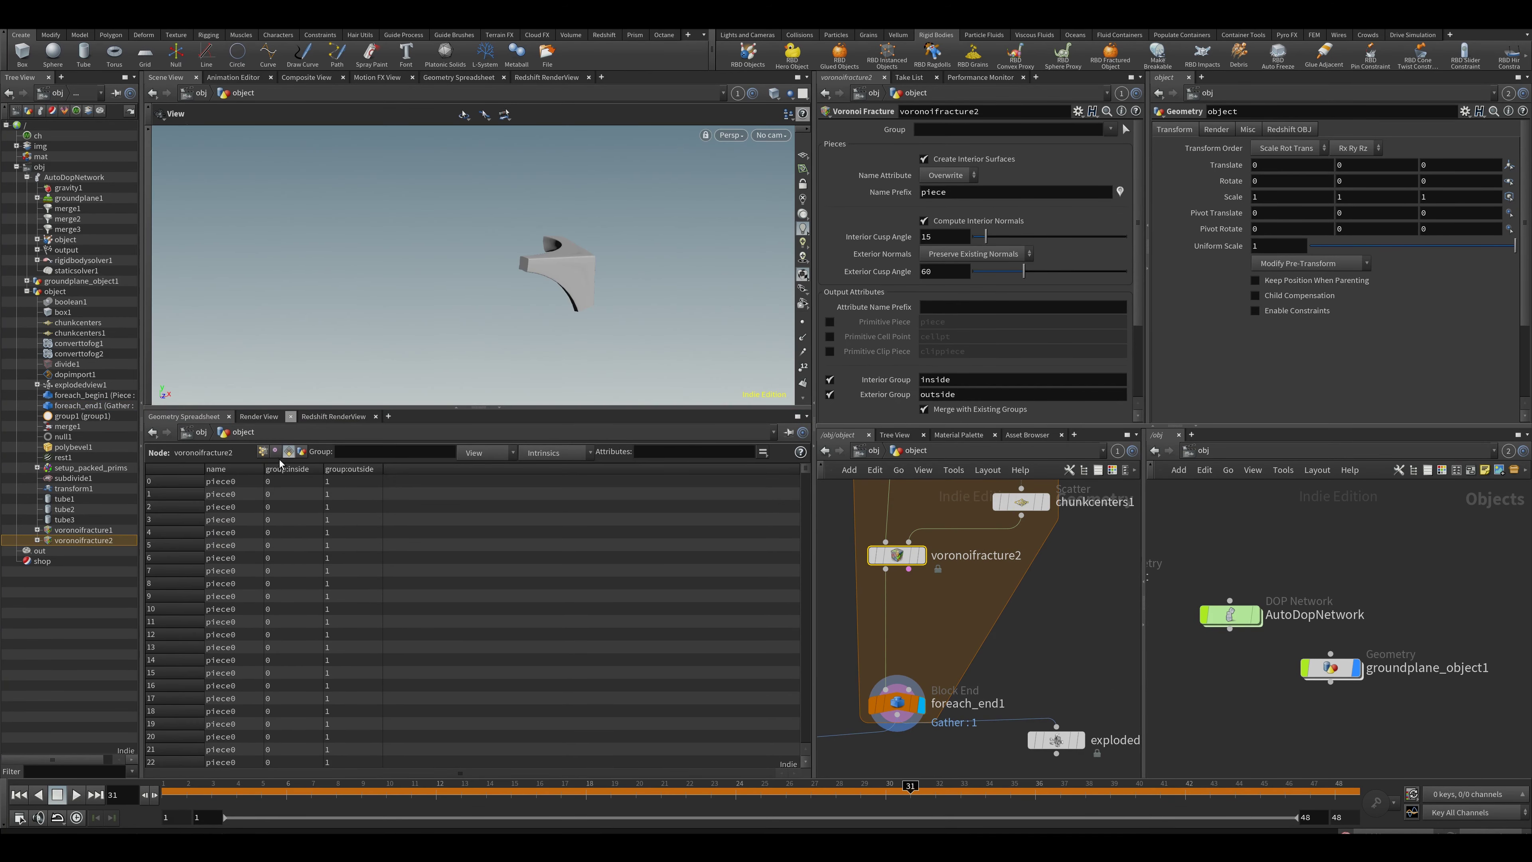
click(921, 555)
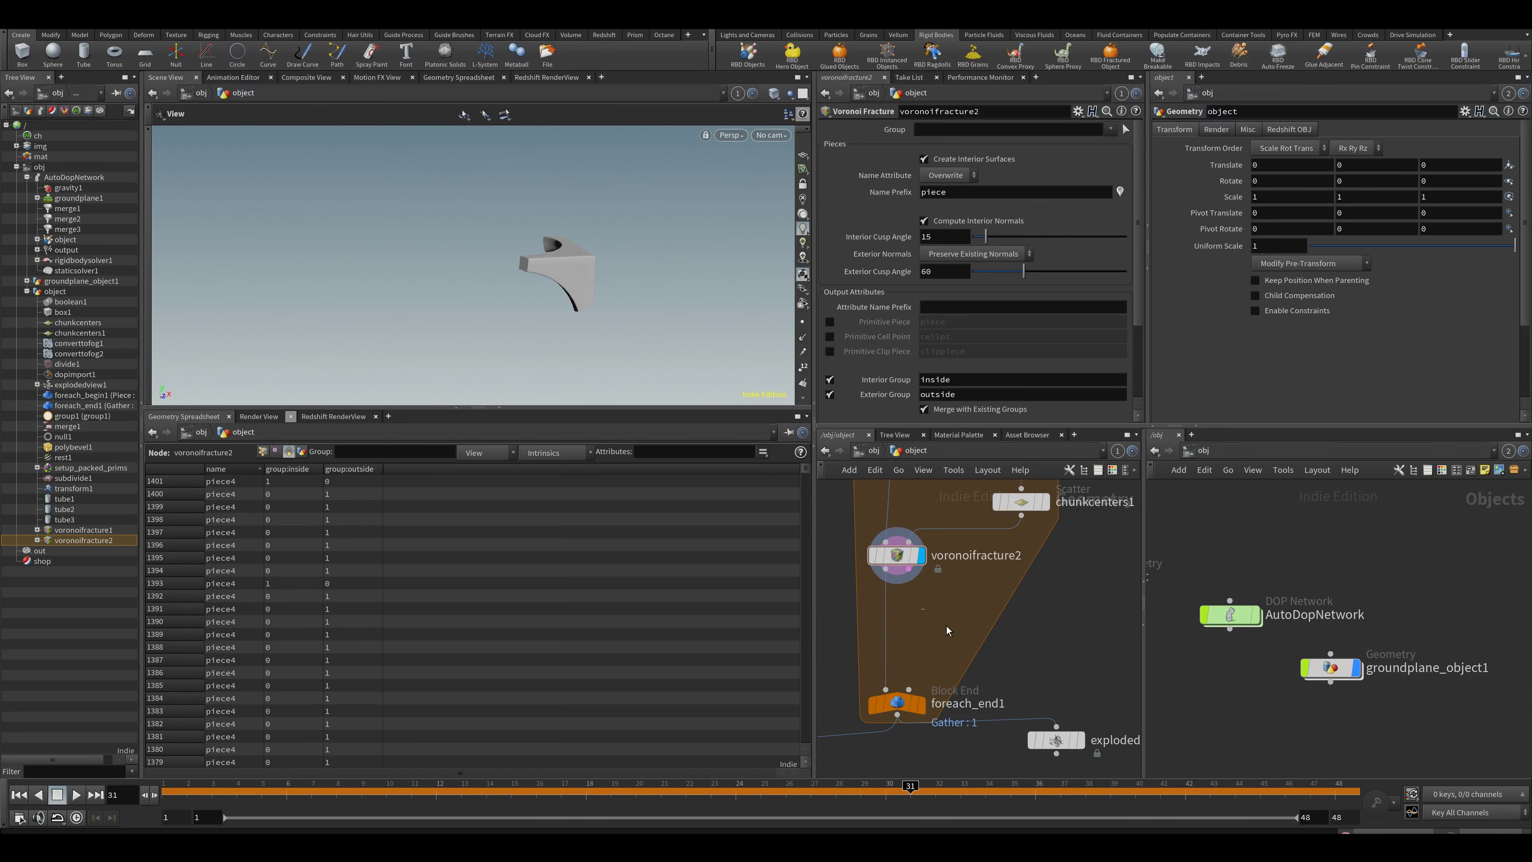
Step: Insert an Attribute Copy node between voronoifracture2 and foreach_end1 inside the loop, and start wiring its second input
key(Tab)
text(acop)
key(Return)
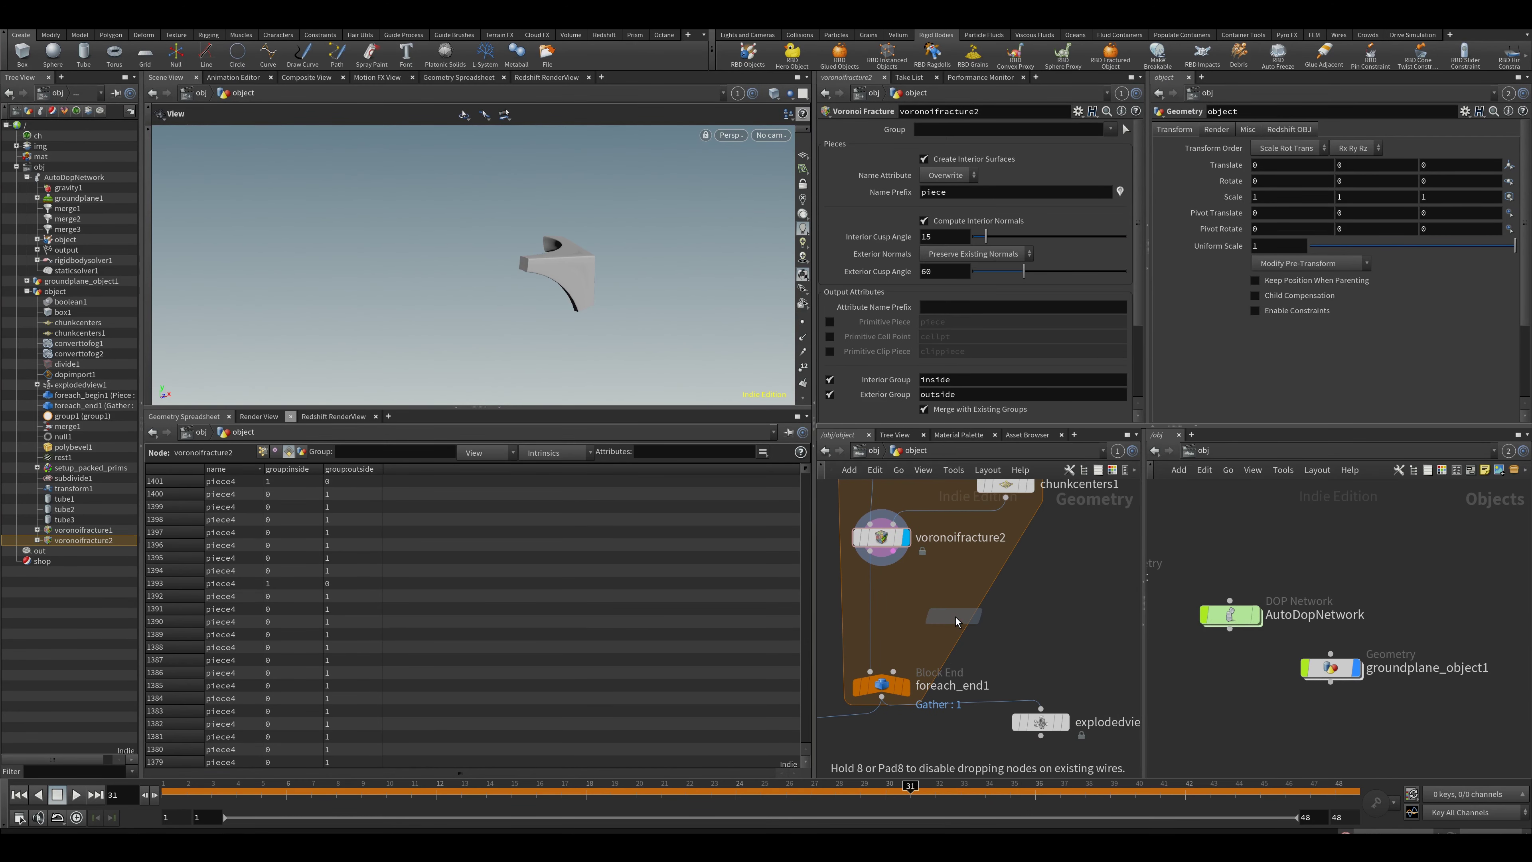
click(908, 607)
drag(906, 607, 881, 619)
click(894, 606)
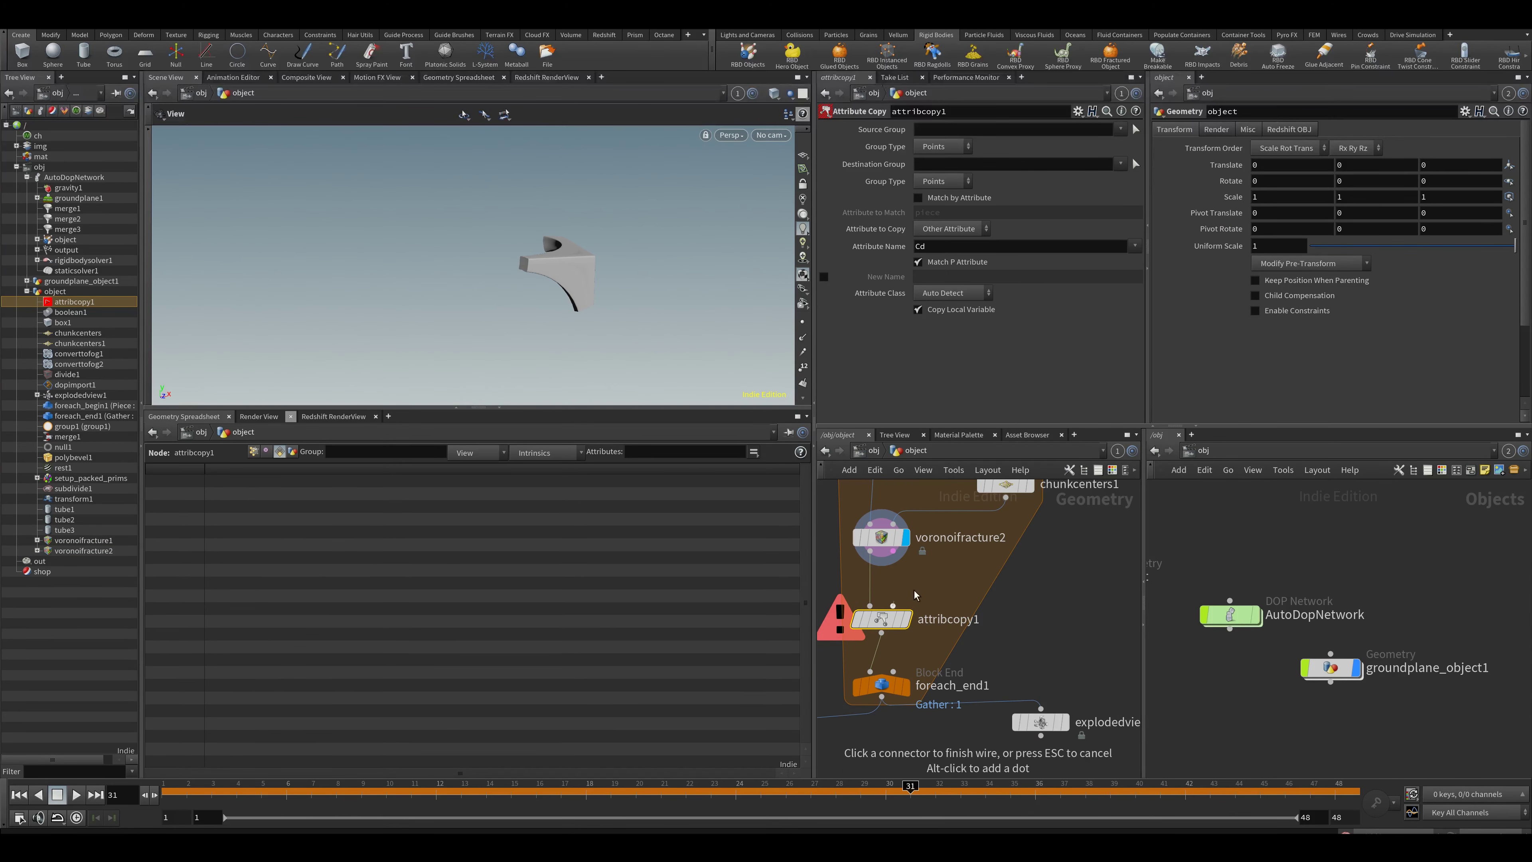
Step: Feed foreach_begin1 into attribcopy1's second input and set its Attribute Name to name, checking the result in the spreadsheet
middle_drag(911, 494, 883, 613)
scroll(883, 613, down, 3)
click(860, 586)
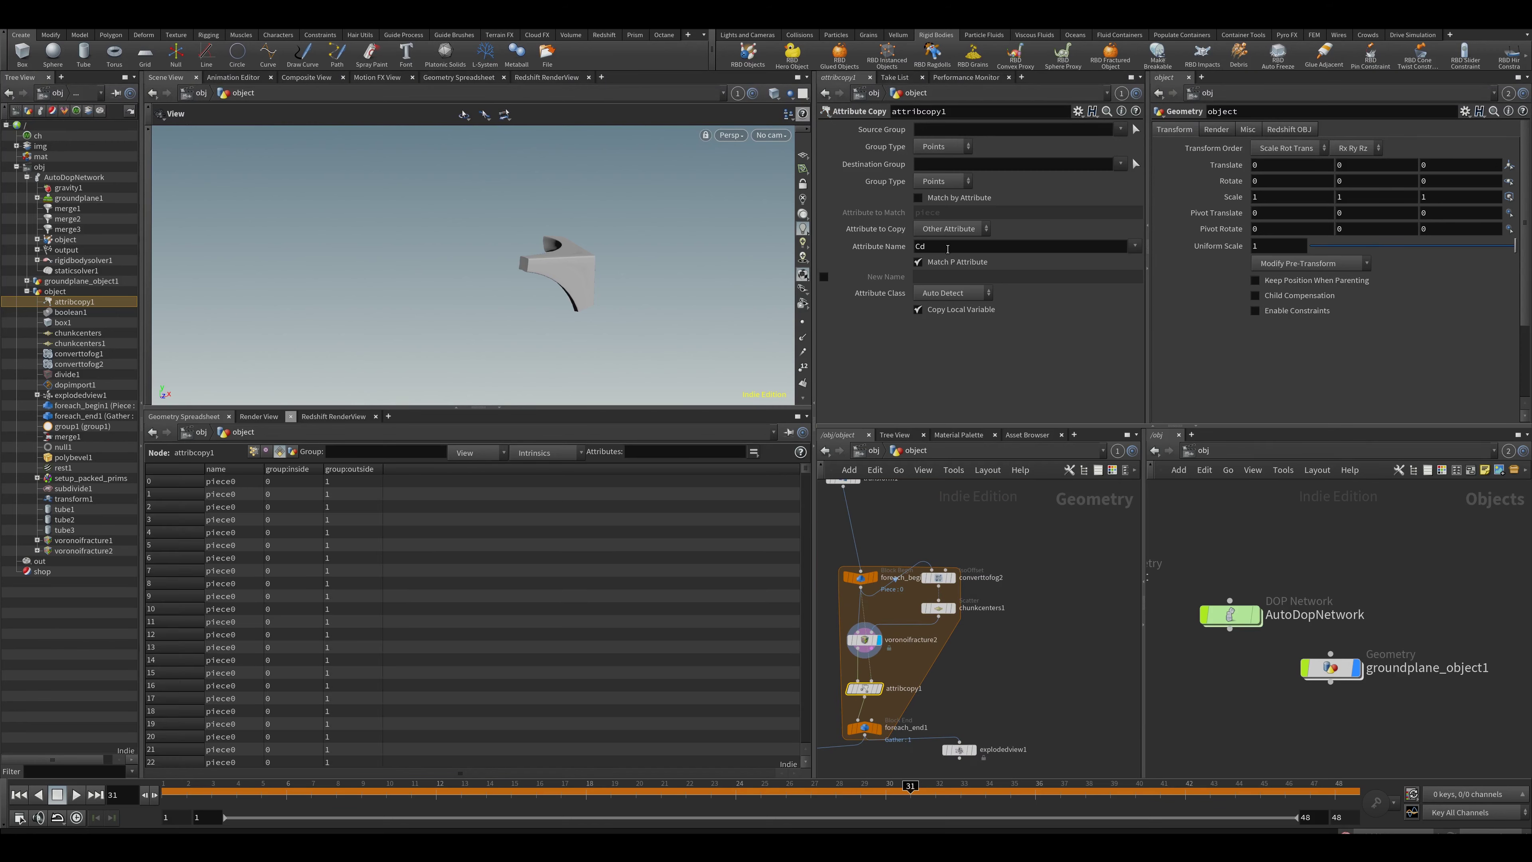
click(1135, 247)
click(1143, 292)
scroll(866, 763, up, 3)
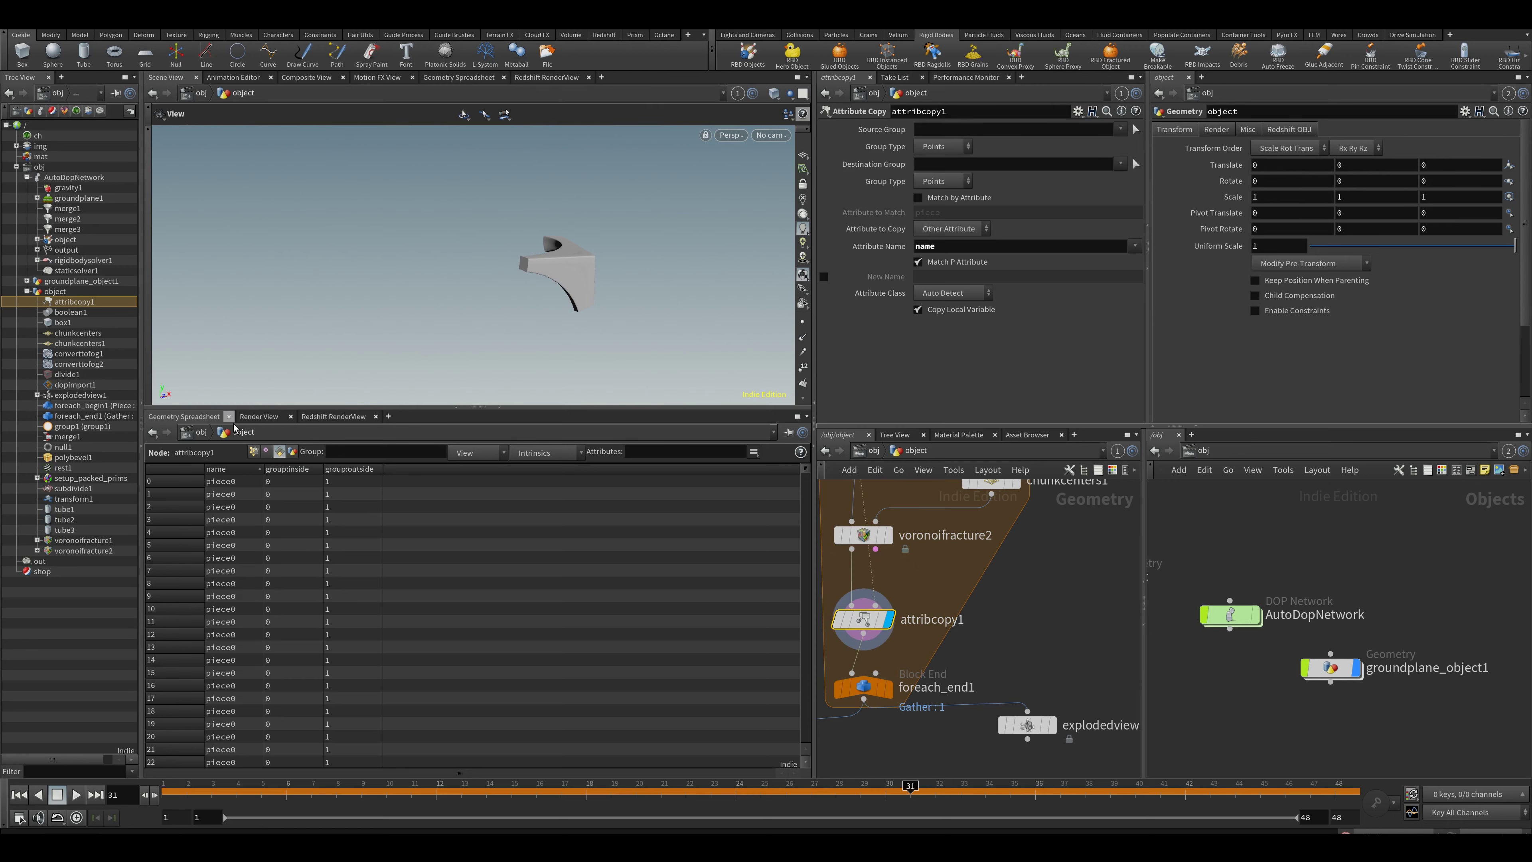
scroll(232, 571, down, 7)
scroll(912, 640, down, 2)
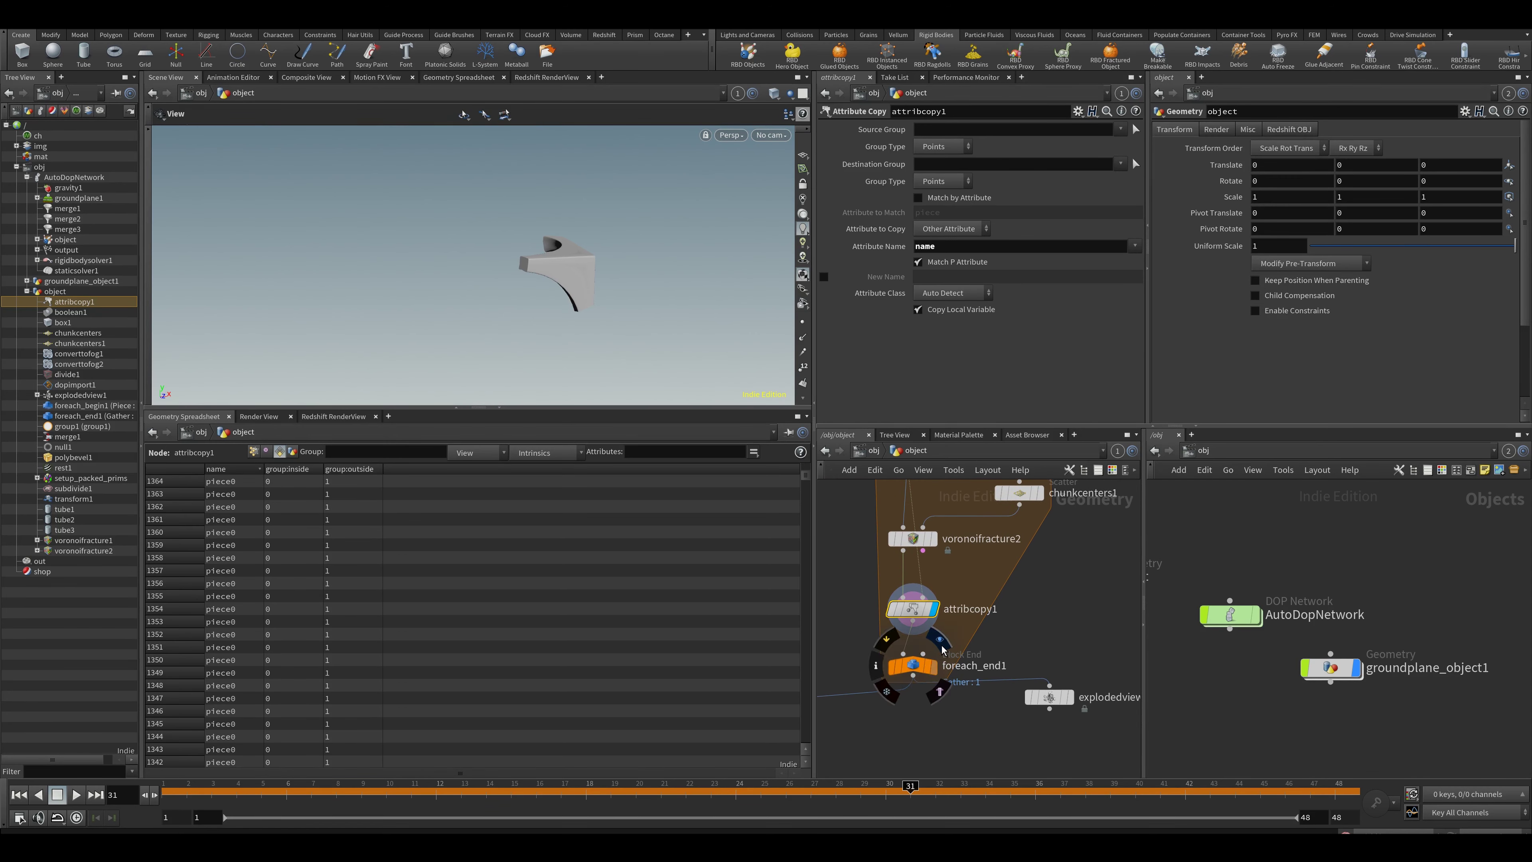
Step: Turn off Single Pass on foreach_end1, move the Exploded View node closer below it, and display the exploded pieces
click(942, 646)
click(914, 665)
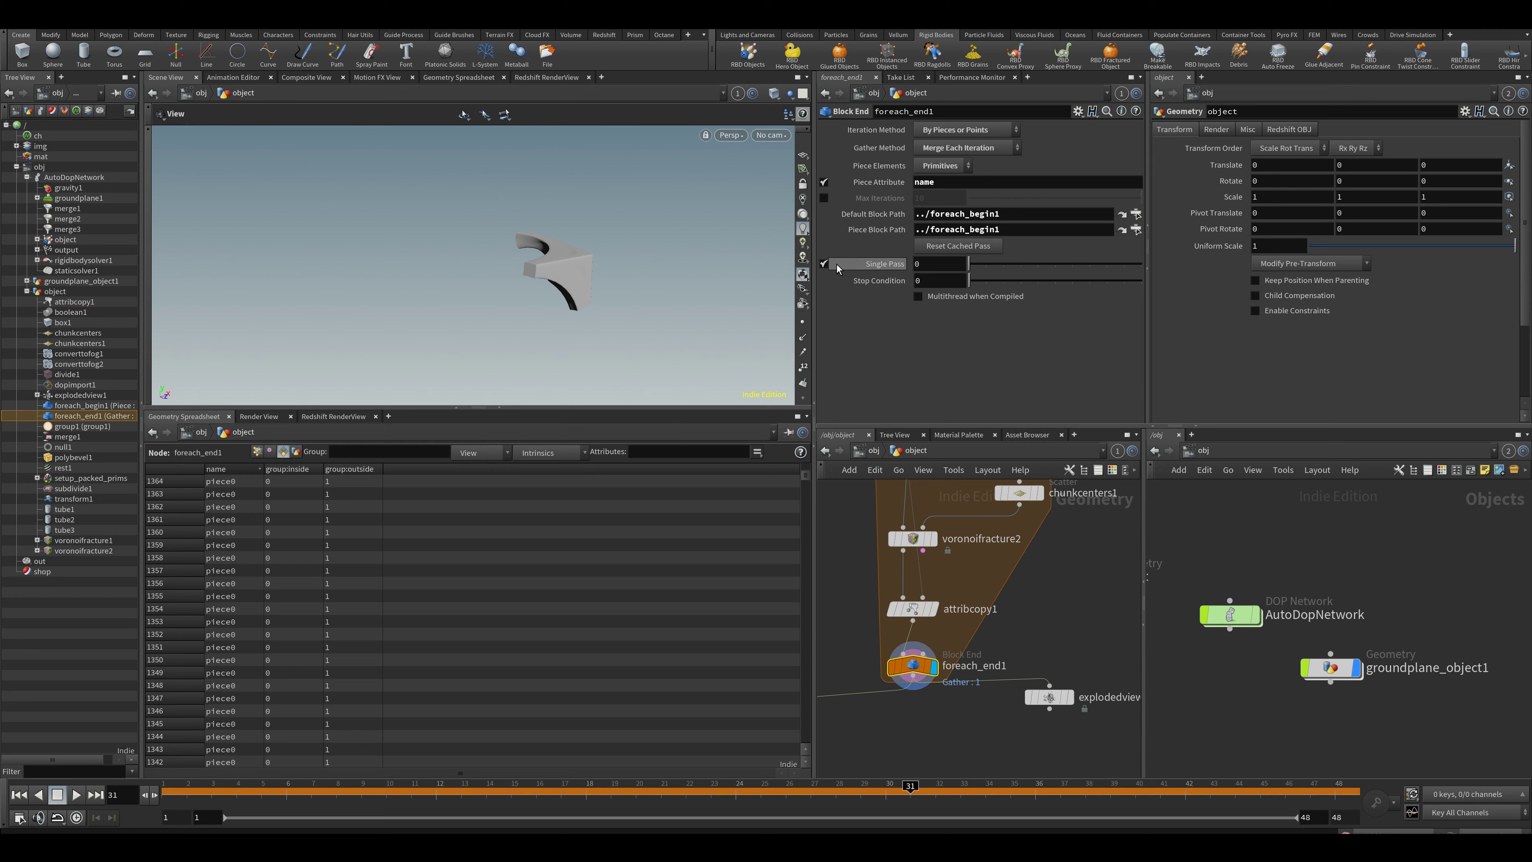
click(824, 264)
drag(1050, 697, 986, 729)
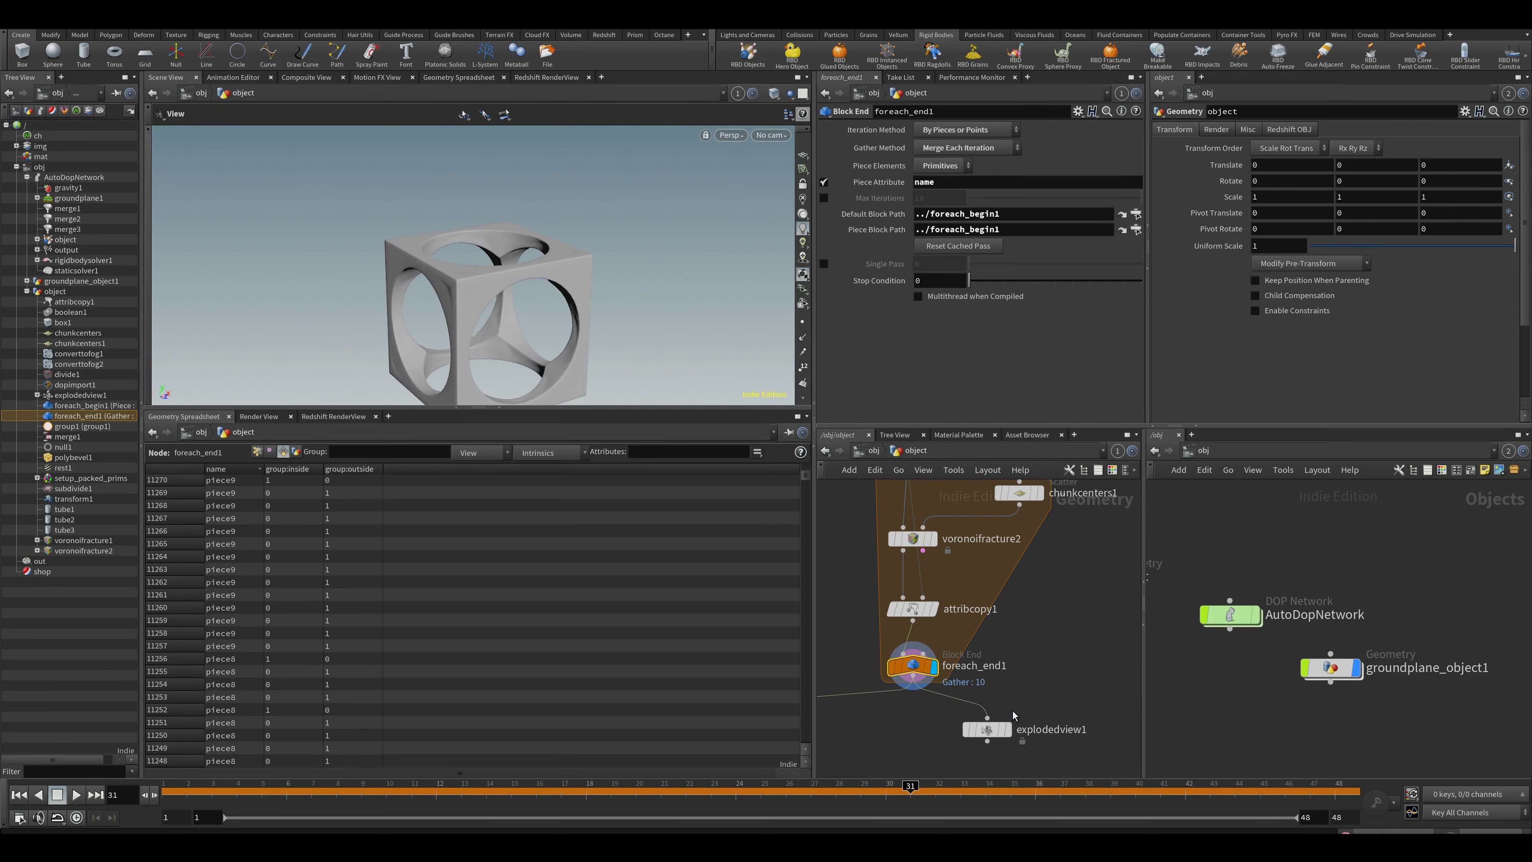
click(1016, 711)
drag(564, 332, 537, 250)
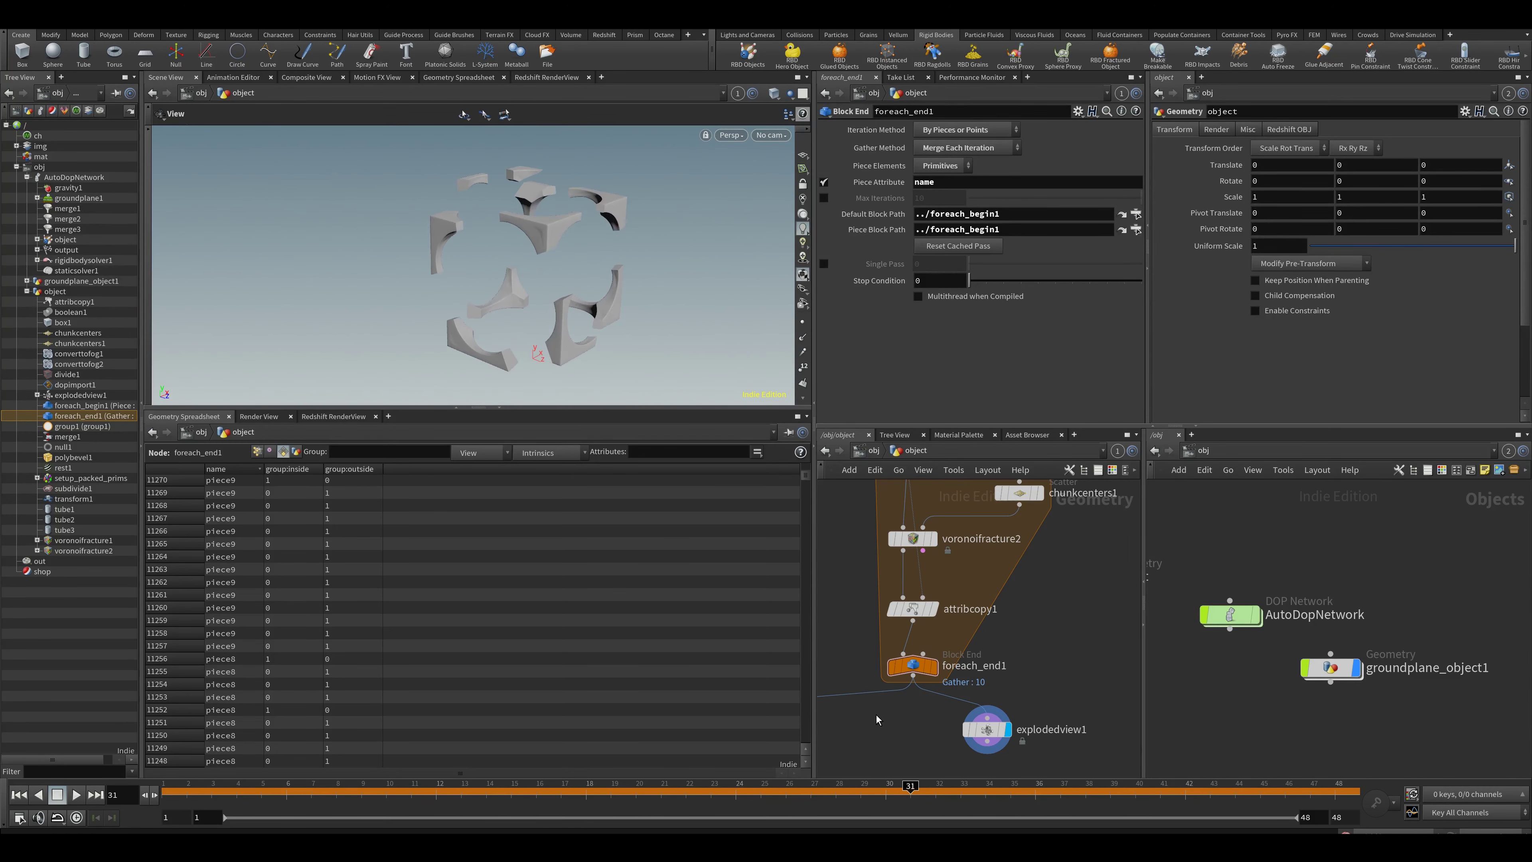
Step: Display dopimport1 again, play the simulation from the first frame, and rewind it
middle_drag(876, 718, 1007, 625)
scroll(1016, 632, down, 3)
click(939, 638)
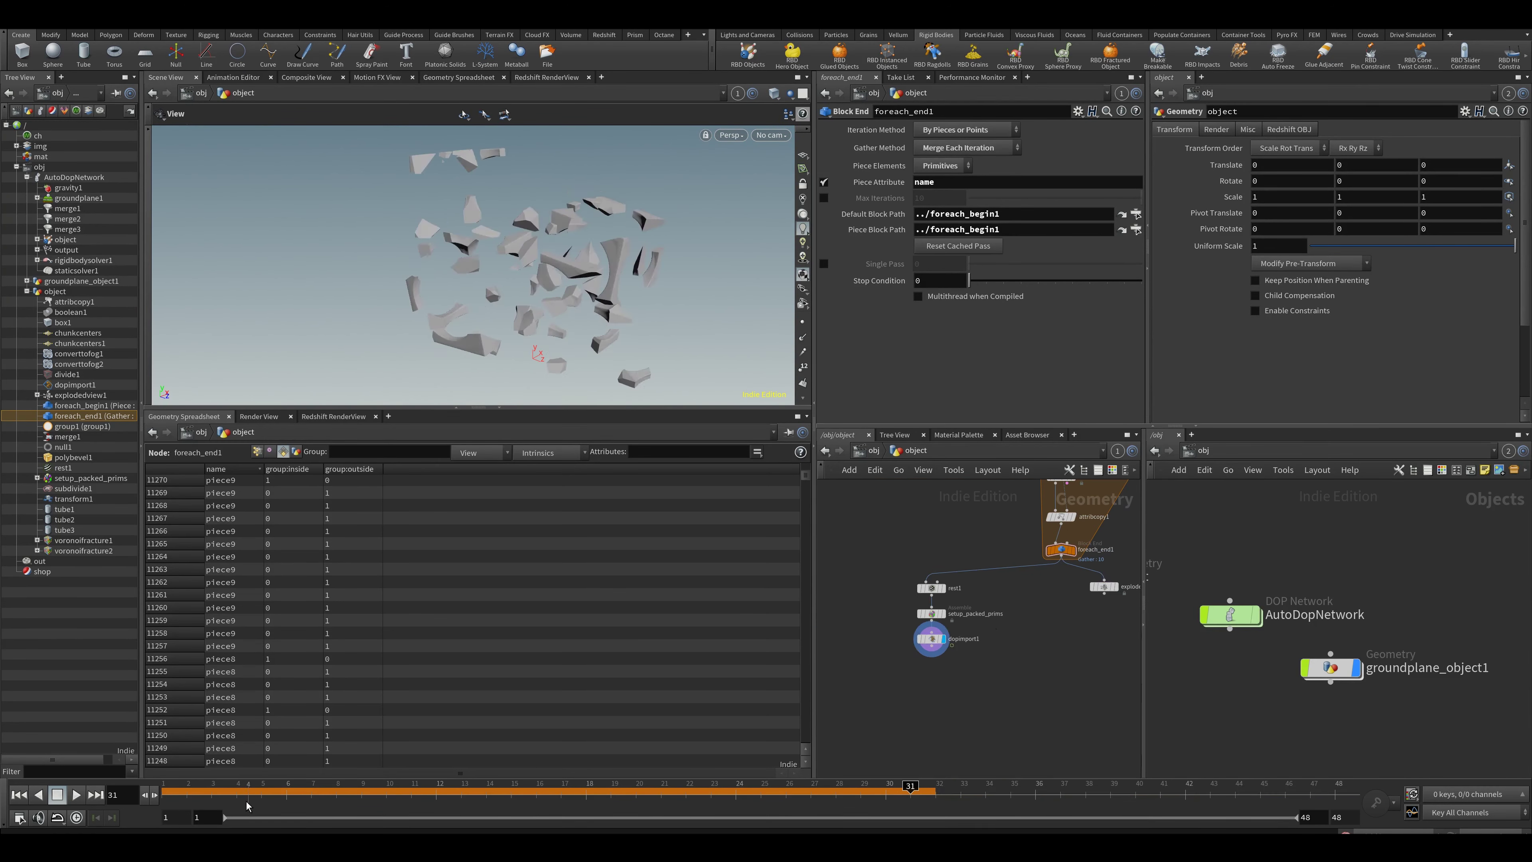
click(19, 794)
click(74, 794)
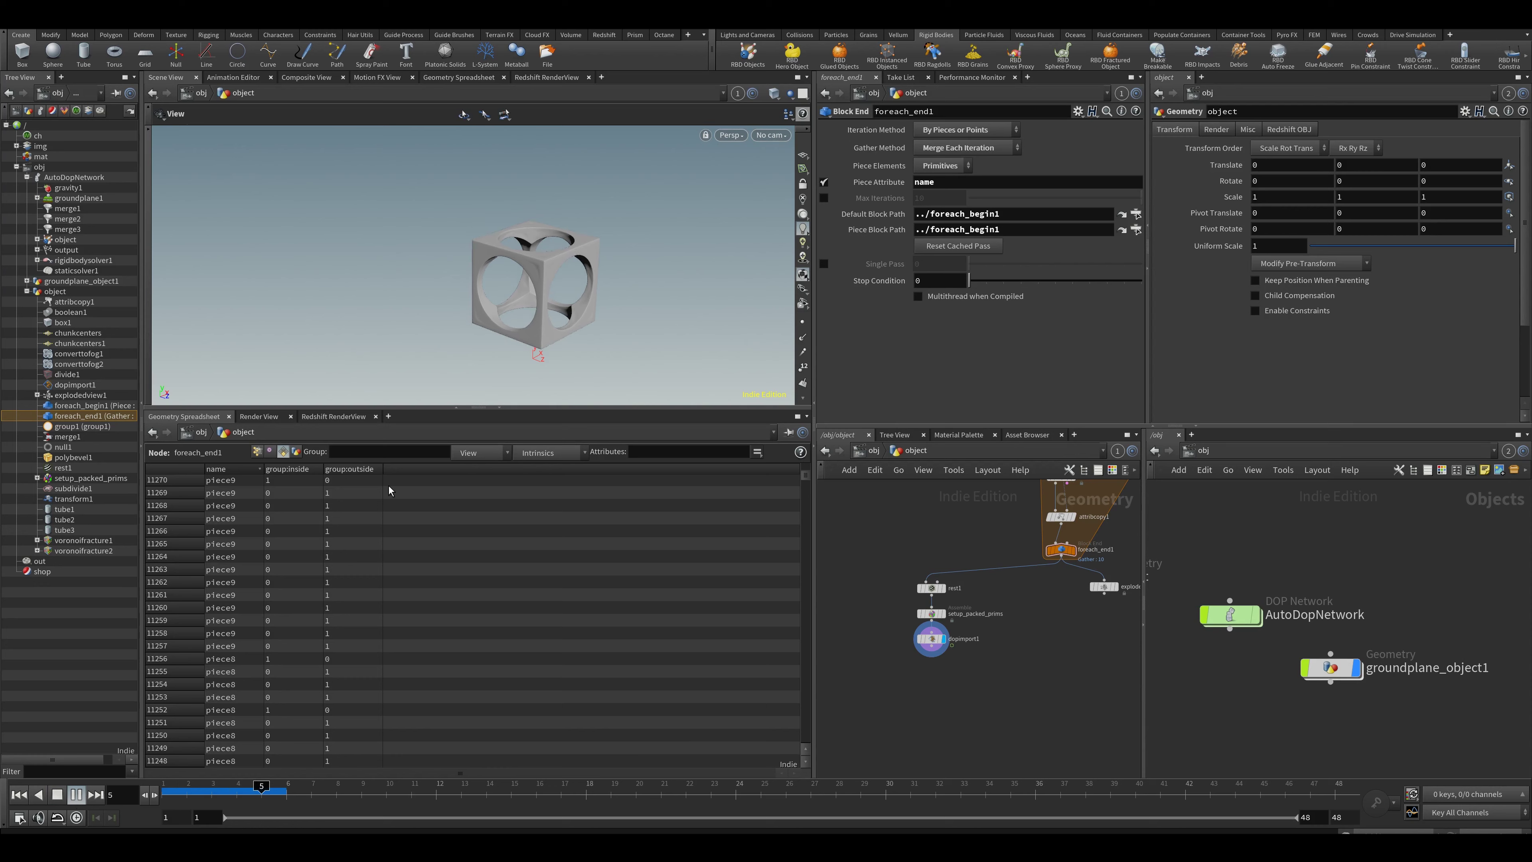
click(18, 794)
Step: Switch the scene view to link group 2 and open the AutoDopNetwork with its RBD Packed Object settings
click(869, 451)
click(1233, 616)
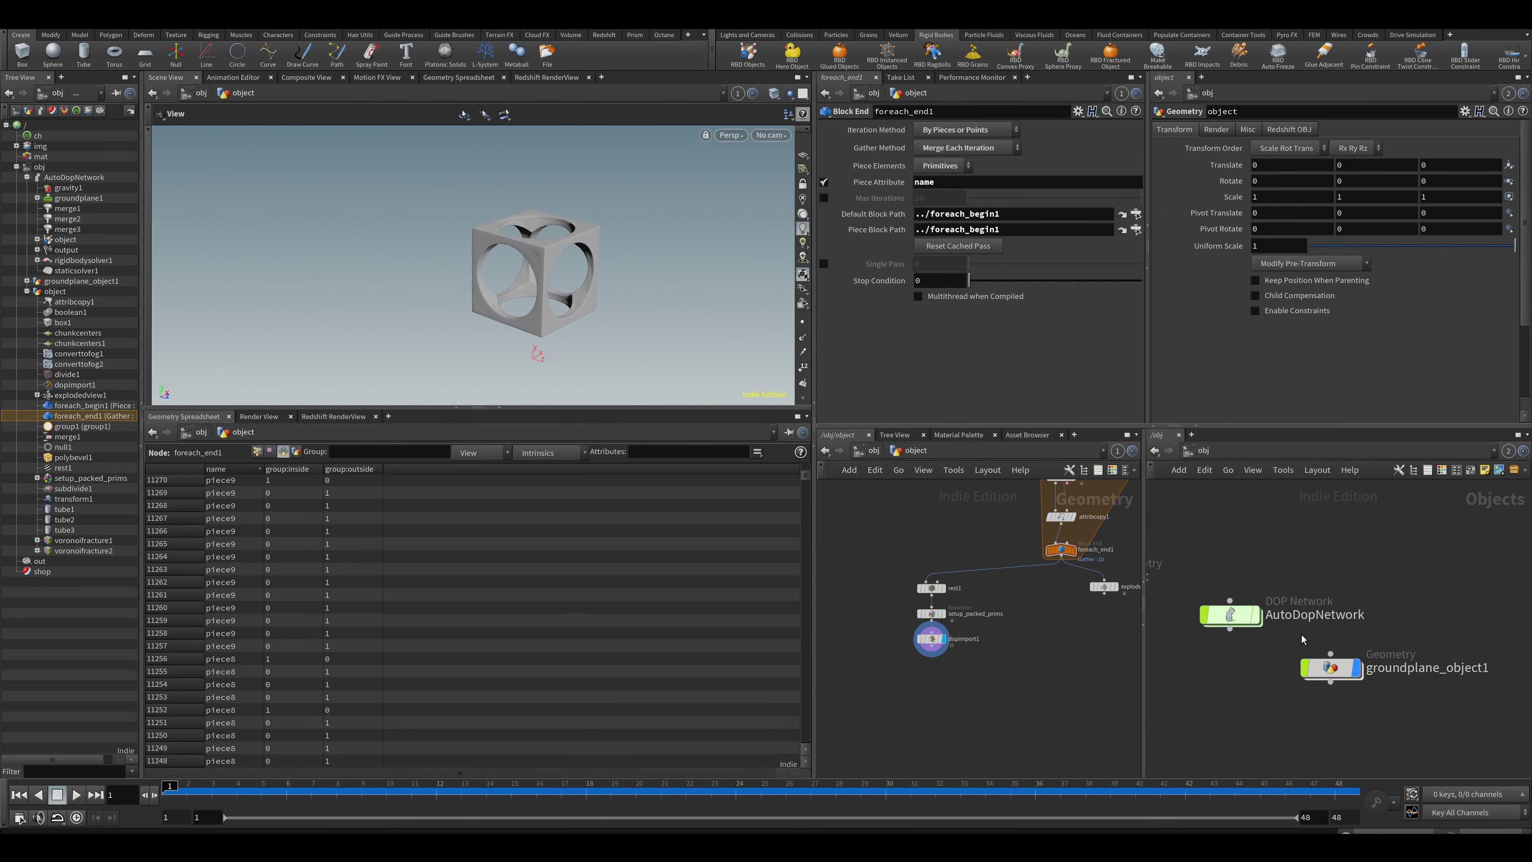
click(737, 94)
click(778, 176)
double_click(1224, 611)
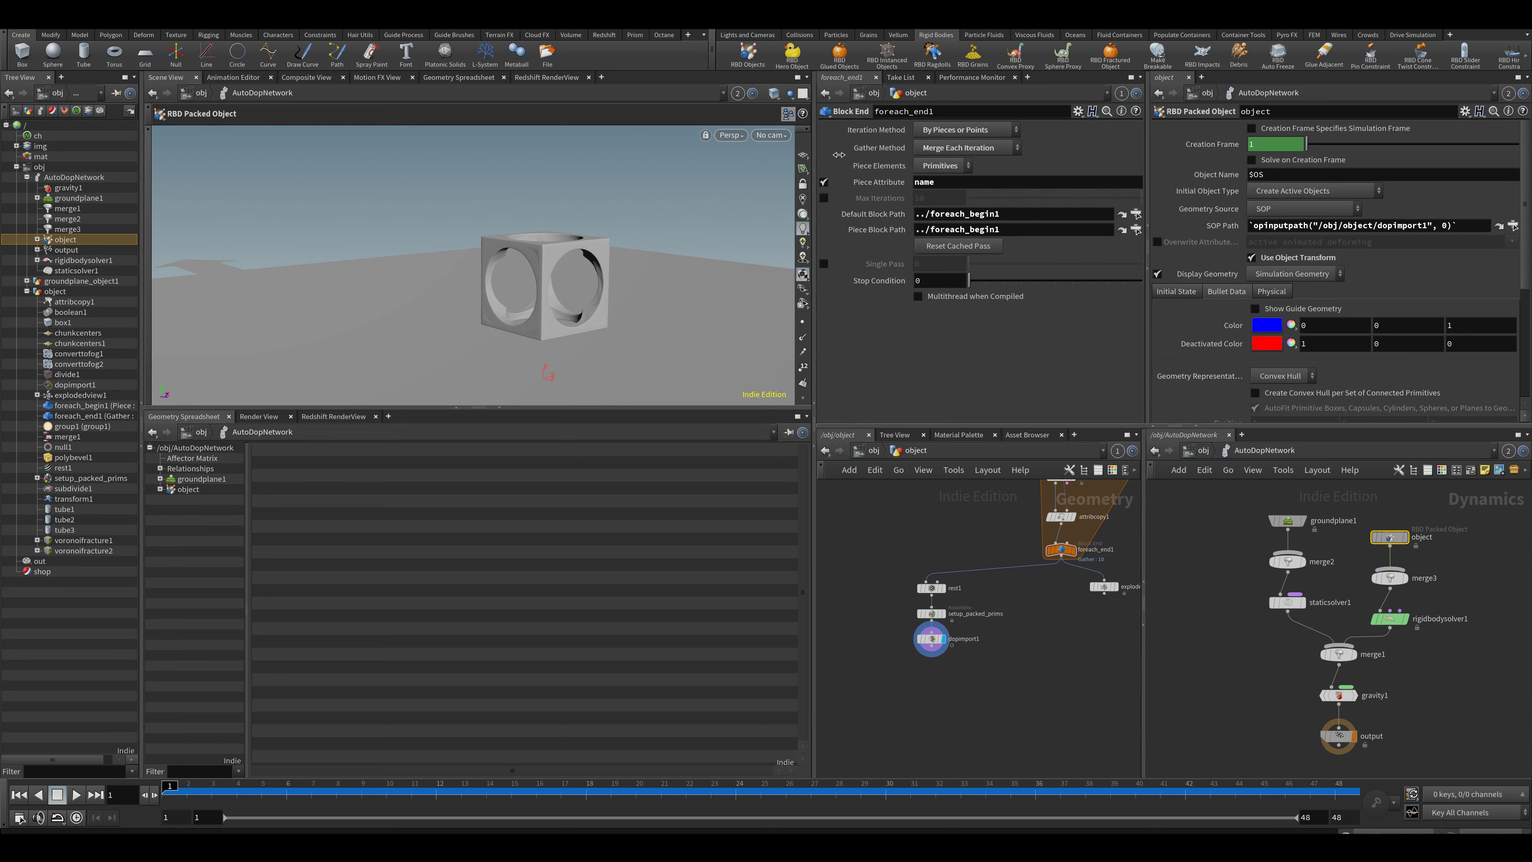
Step: Turn off Display Geometry on the RBD Packed Object and show its Bullet guide geometry
click(1157, 274)
click(1255, 308)
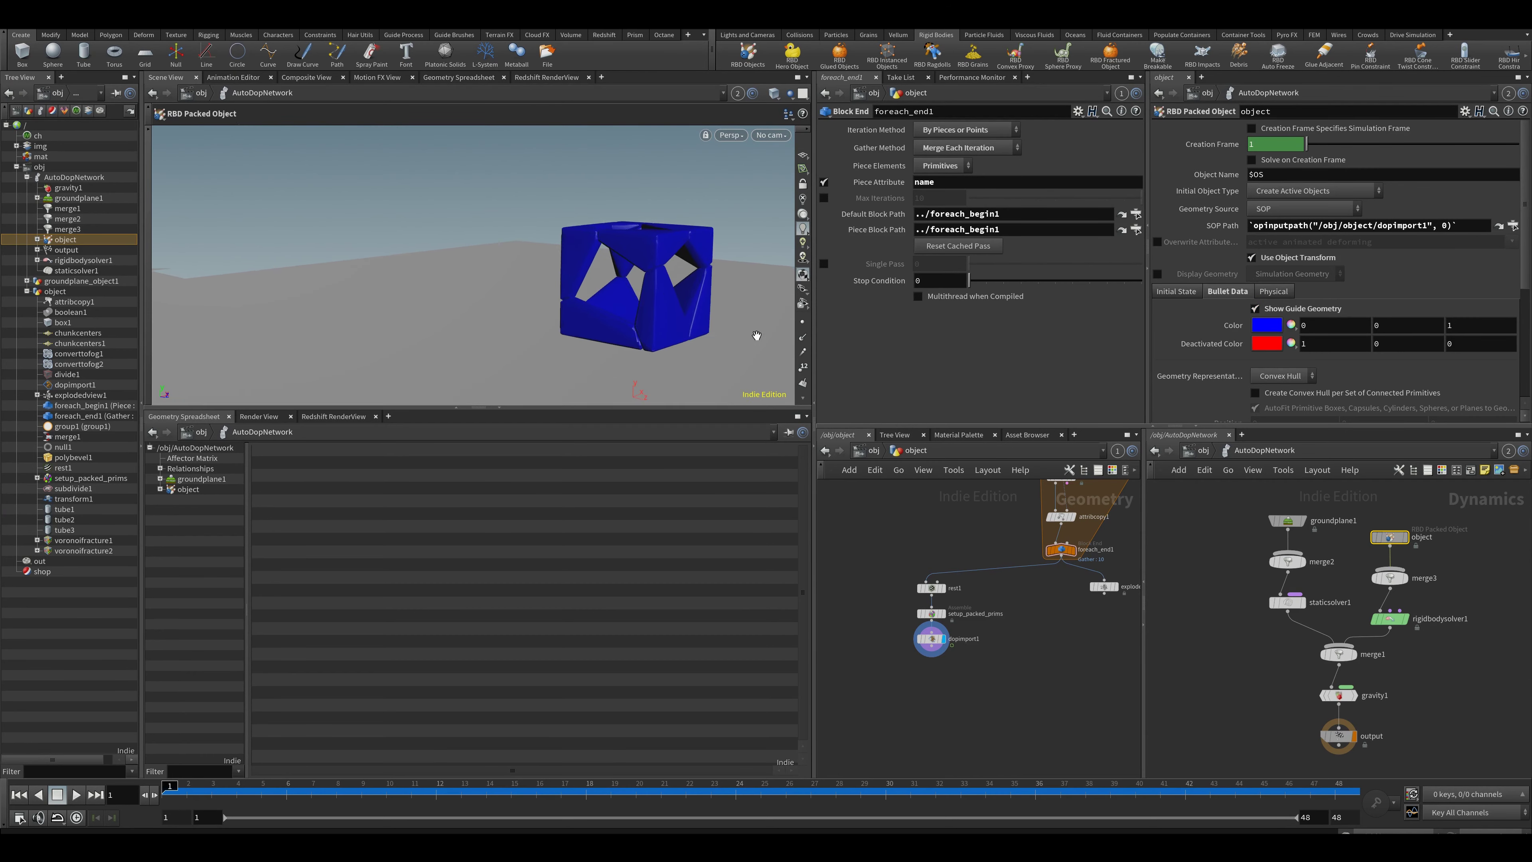
middle_drag(763, 337, 598, 301)
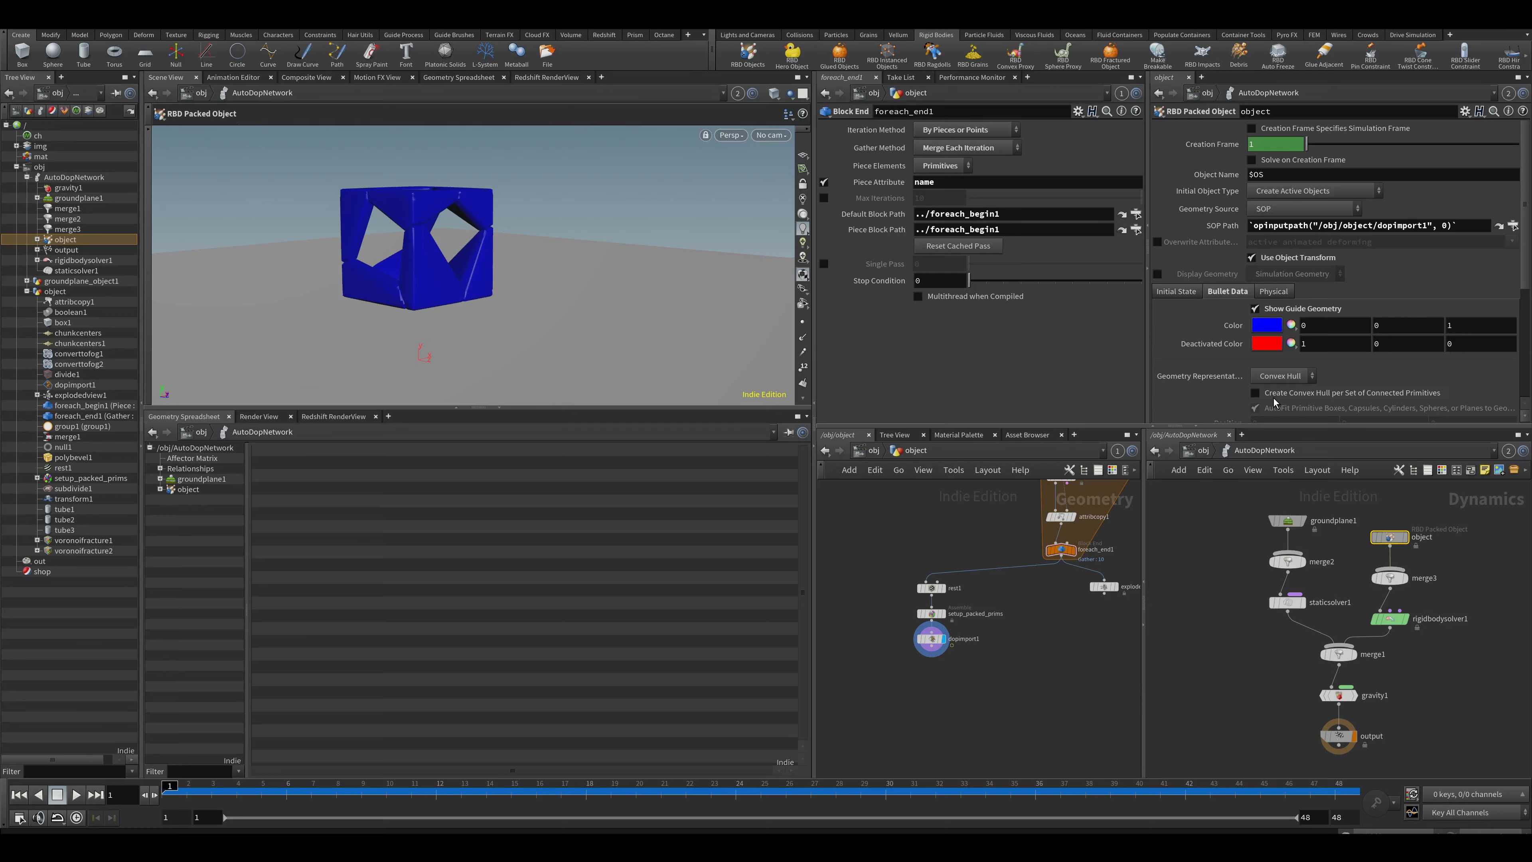
Step: Enable Create Convex Hull per Set of Connected Primitives and inspect the cube's collision shape up close
click(1255, 393)
alt+drag(360, 309, 487, 287)
scroll(474, 263, up, 5)
scroll(316, 271, down, 4)
scroll(384, 217, up, 3)
alt+middle_drag(355, 189, 424, 242)
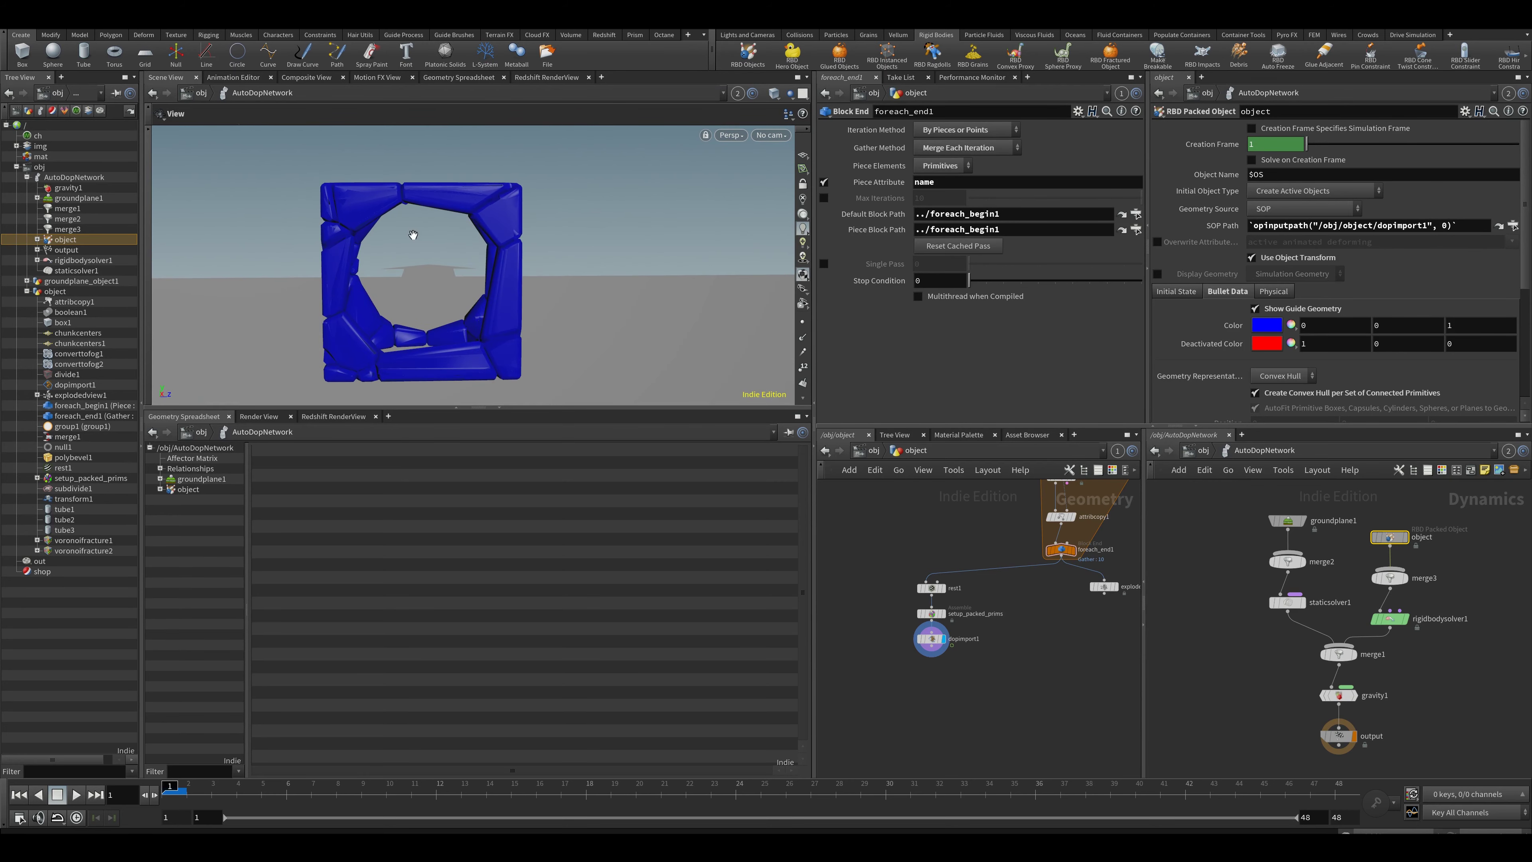
drag(414, 235, 395, 206)
Step: Play the simulation with the collision guides shown and examine how the compound hulls fall and scatter
key(Return)
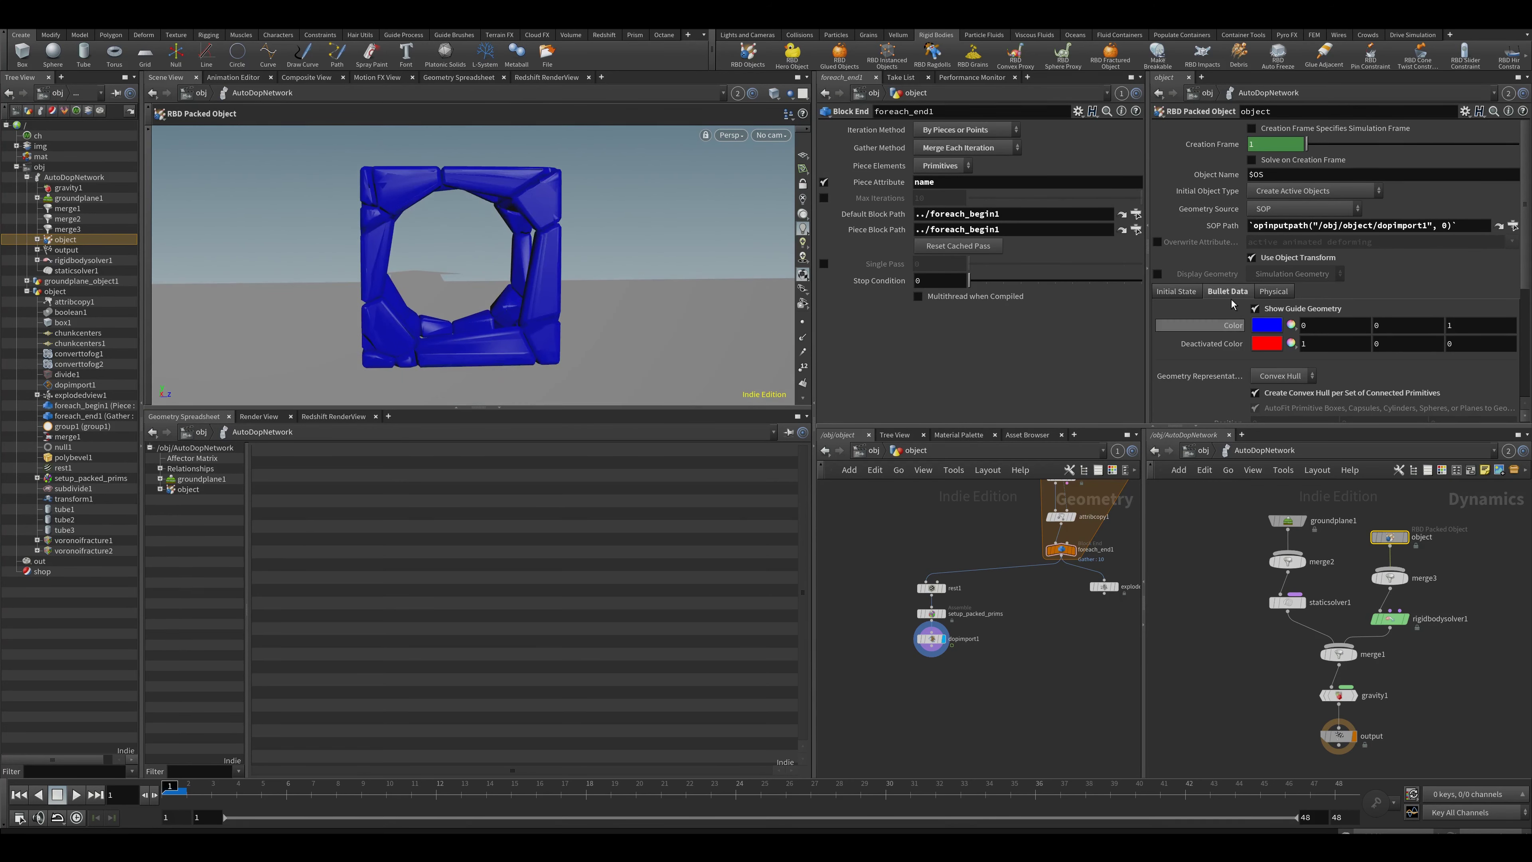
alt+middle_drag(481, 308, 431, 267)
scroll(430, 267, down, 6)
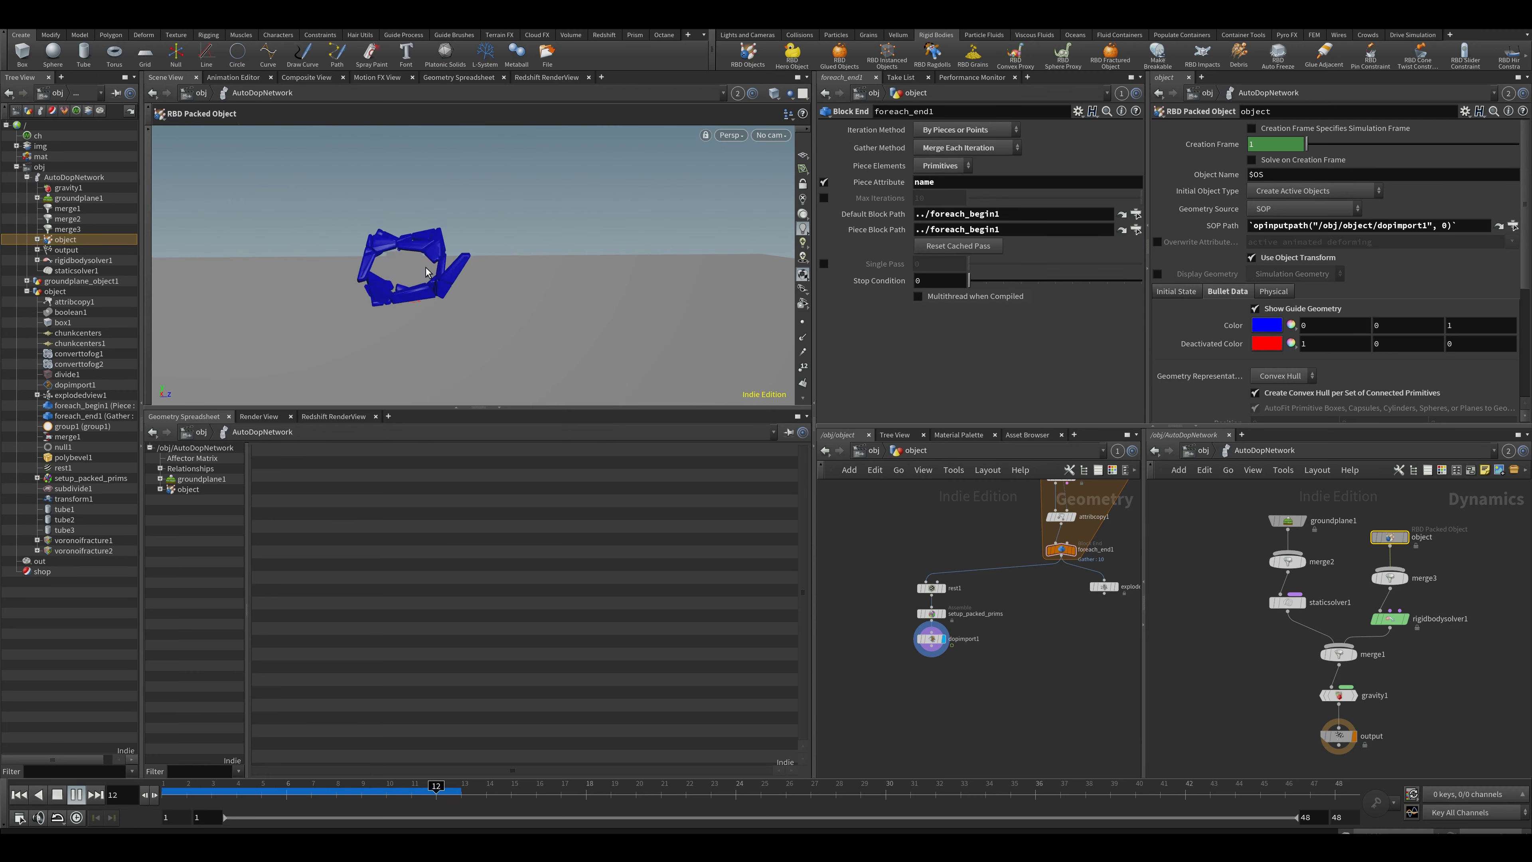
key(Up)
alt+drag(426, 272, 458, 263)
scroll(457, 264, up, 2)
key(Return)
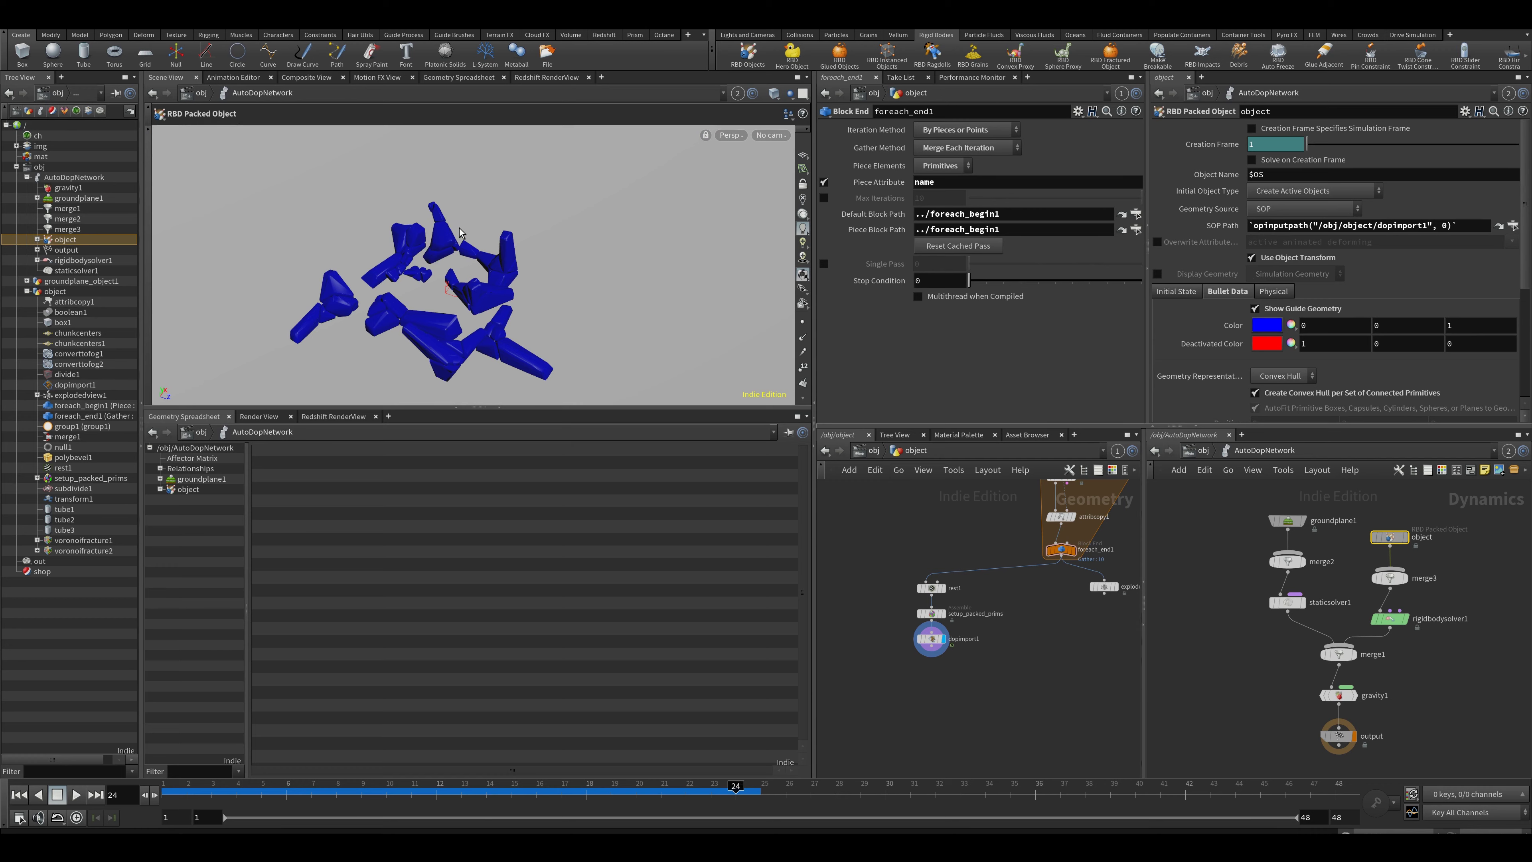
alt+drag(474, 253, 551, 225)
alt+middle_drag(546, 287, 569, 250)
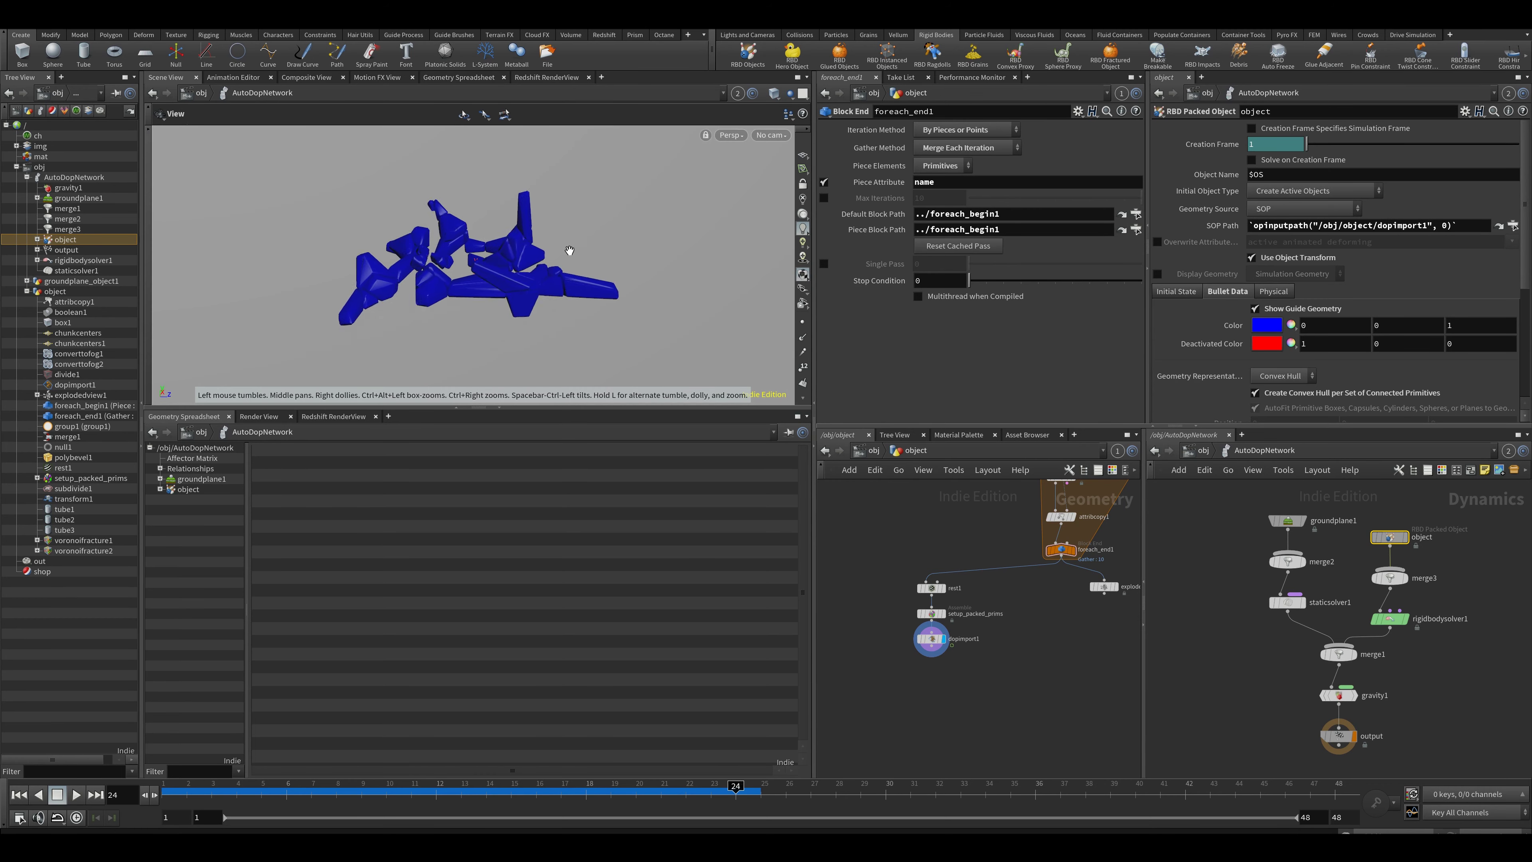
Step: Scrub the simulation to frame 13 and examine the collision hulls at impact
drag(226, 794, 461, 795)
key(Escape)
key(Return)
alt+drag(466, 273, 462, 237)
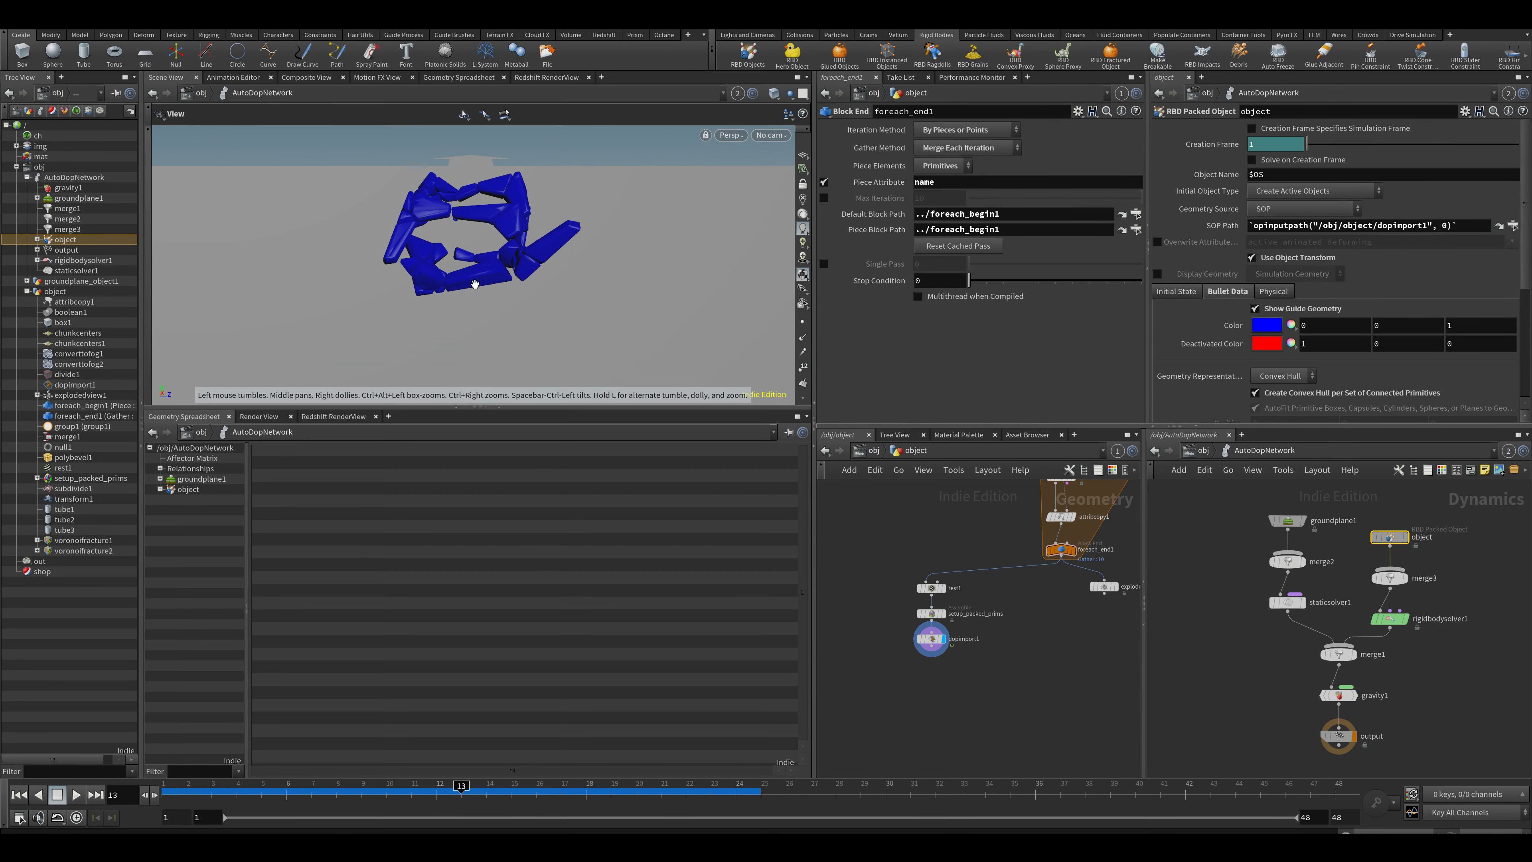
Step: Hide the Bullet guide geometry, turn Display Geometry back on, and play the simulation before rewinding it
click(1256, 309)
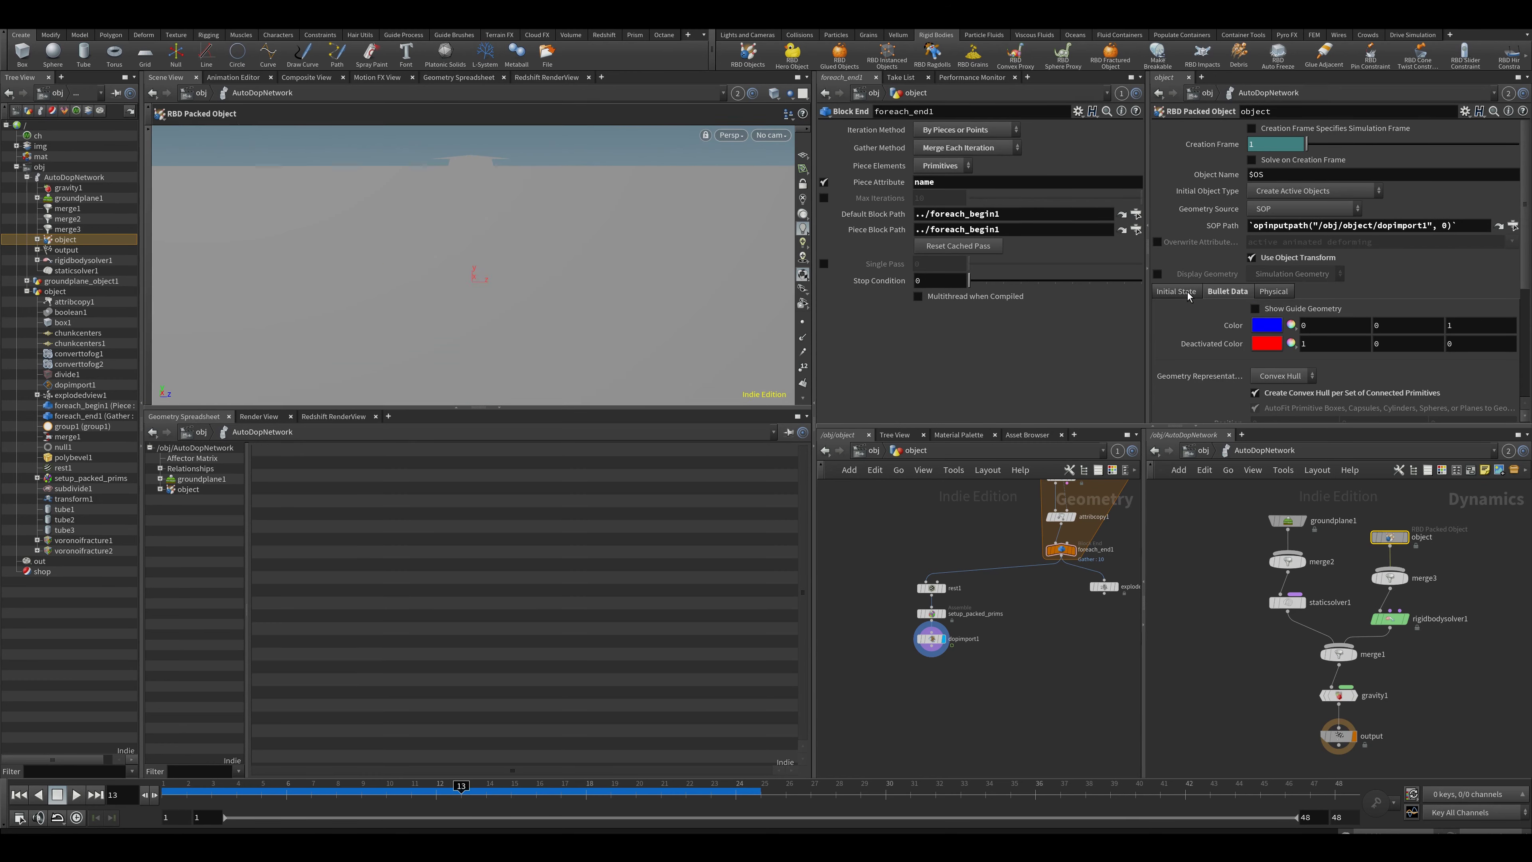
click(1158, 275)
key(Up)
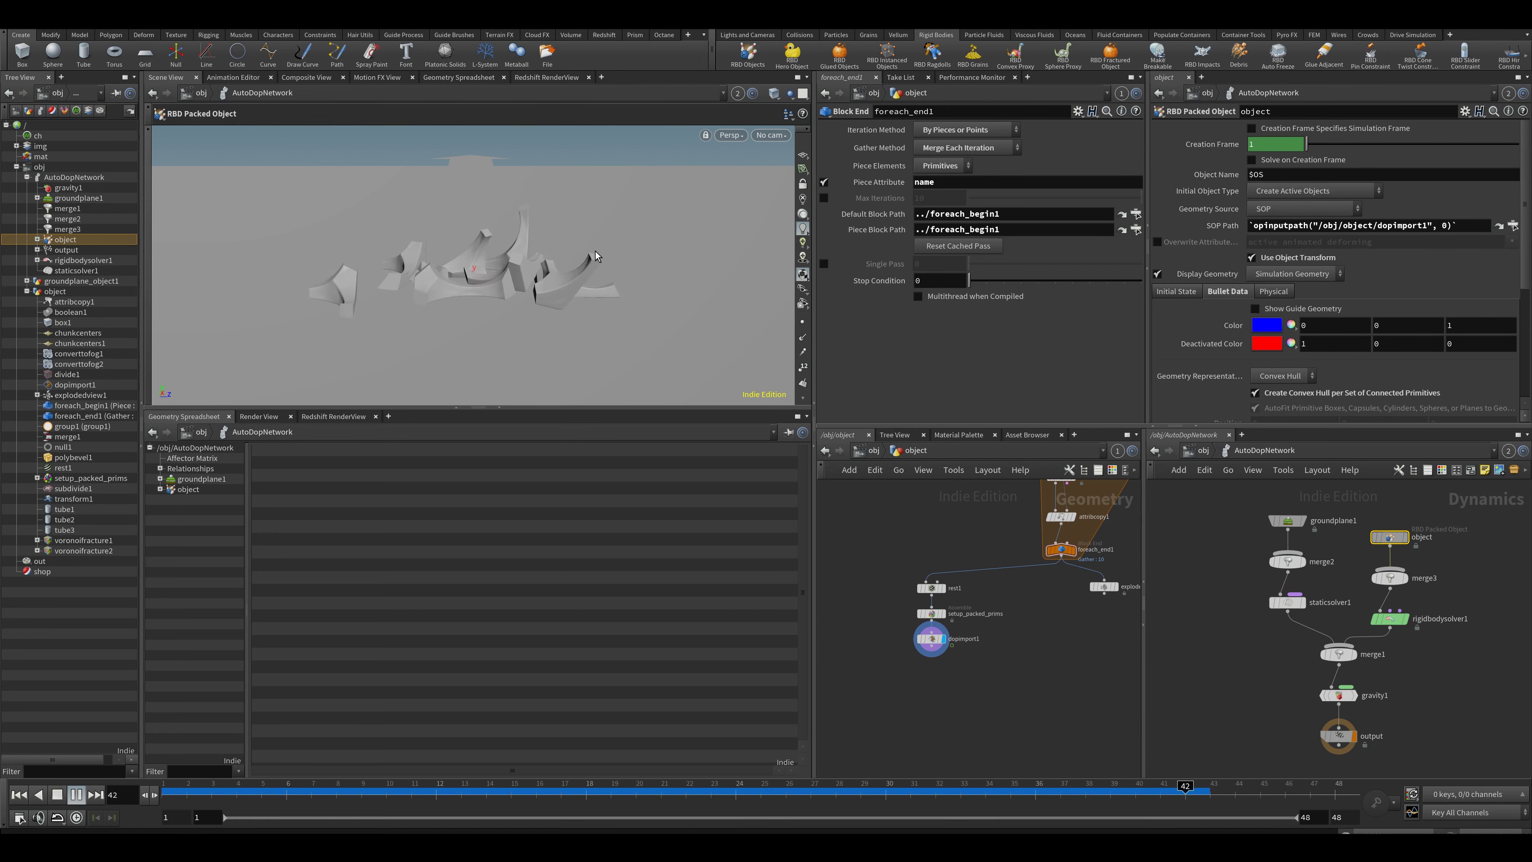
key(ctrl+Up)
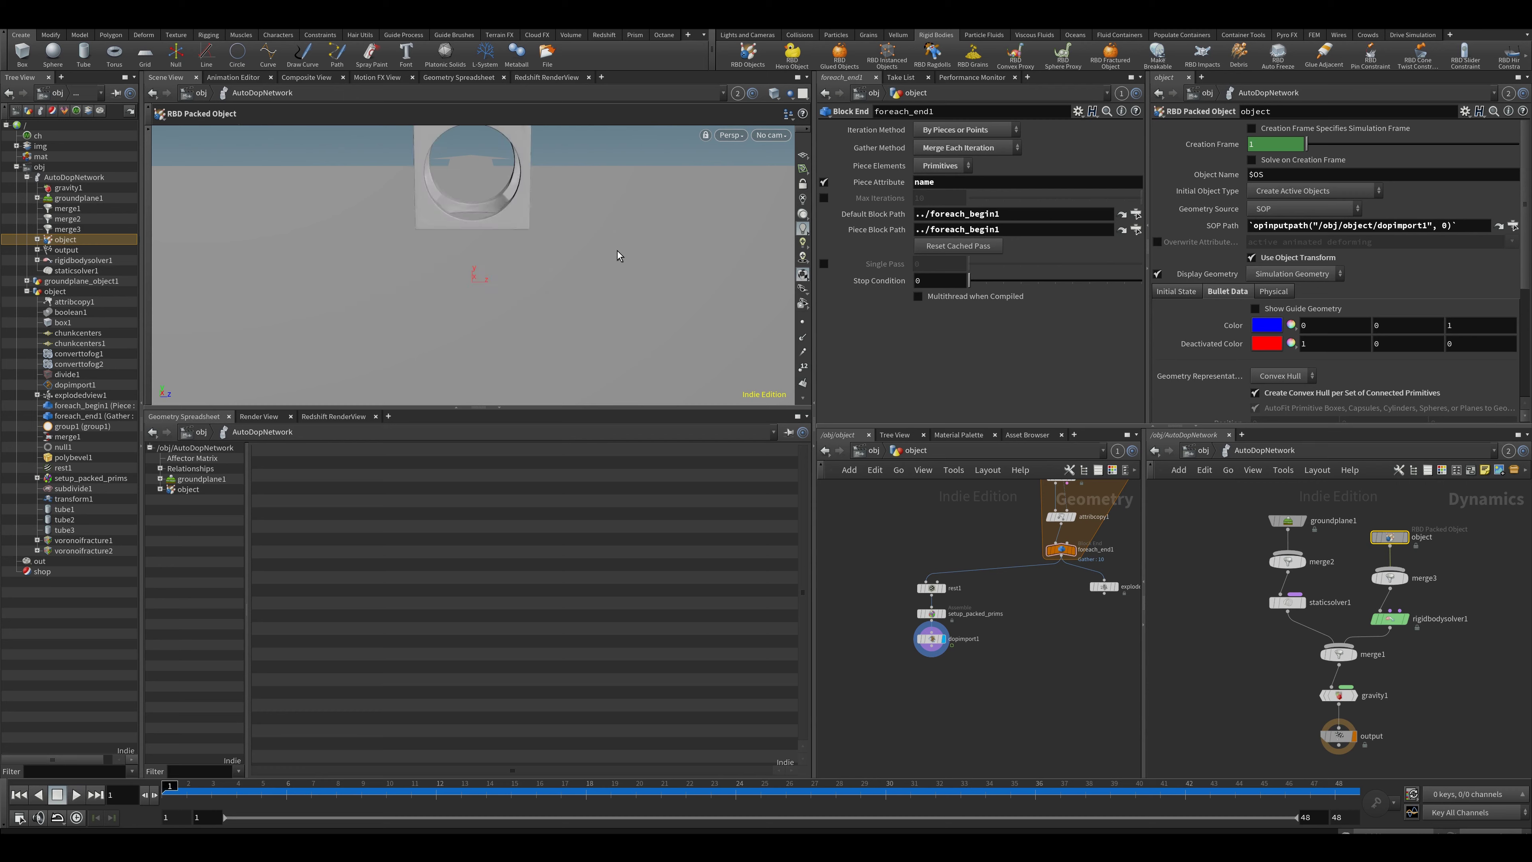
Step: Bring the for-each loop into view in the network, then replay the simulation and return to frame 1
middle_drag(1075, 597, 1007, 655)
middle_drag(933, 543, 923, 570)
click(1372, 522)
click(1370, 520)
key(Up)
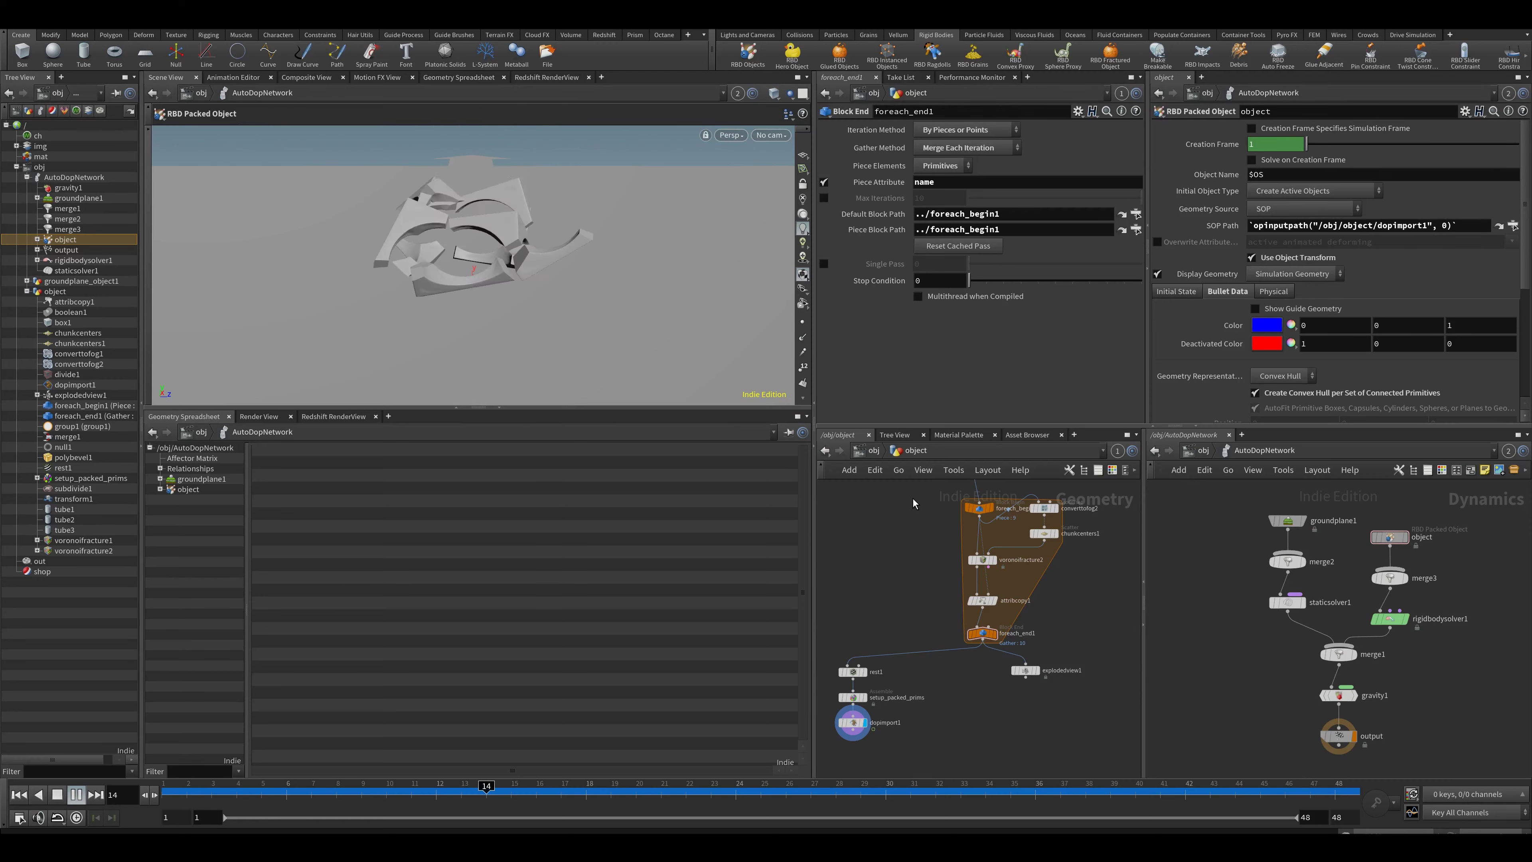
key(ctrl+Up)
Step: Select the chunkcenters scatter node and examine its point settings alongside the hollow cube from a raised angle
middle_drag(894, 521, 838, 702)
click(930, 552)
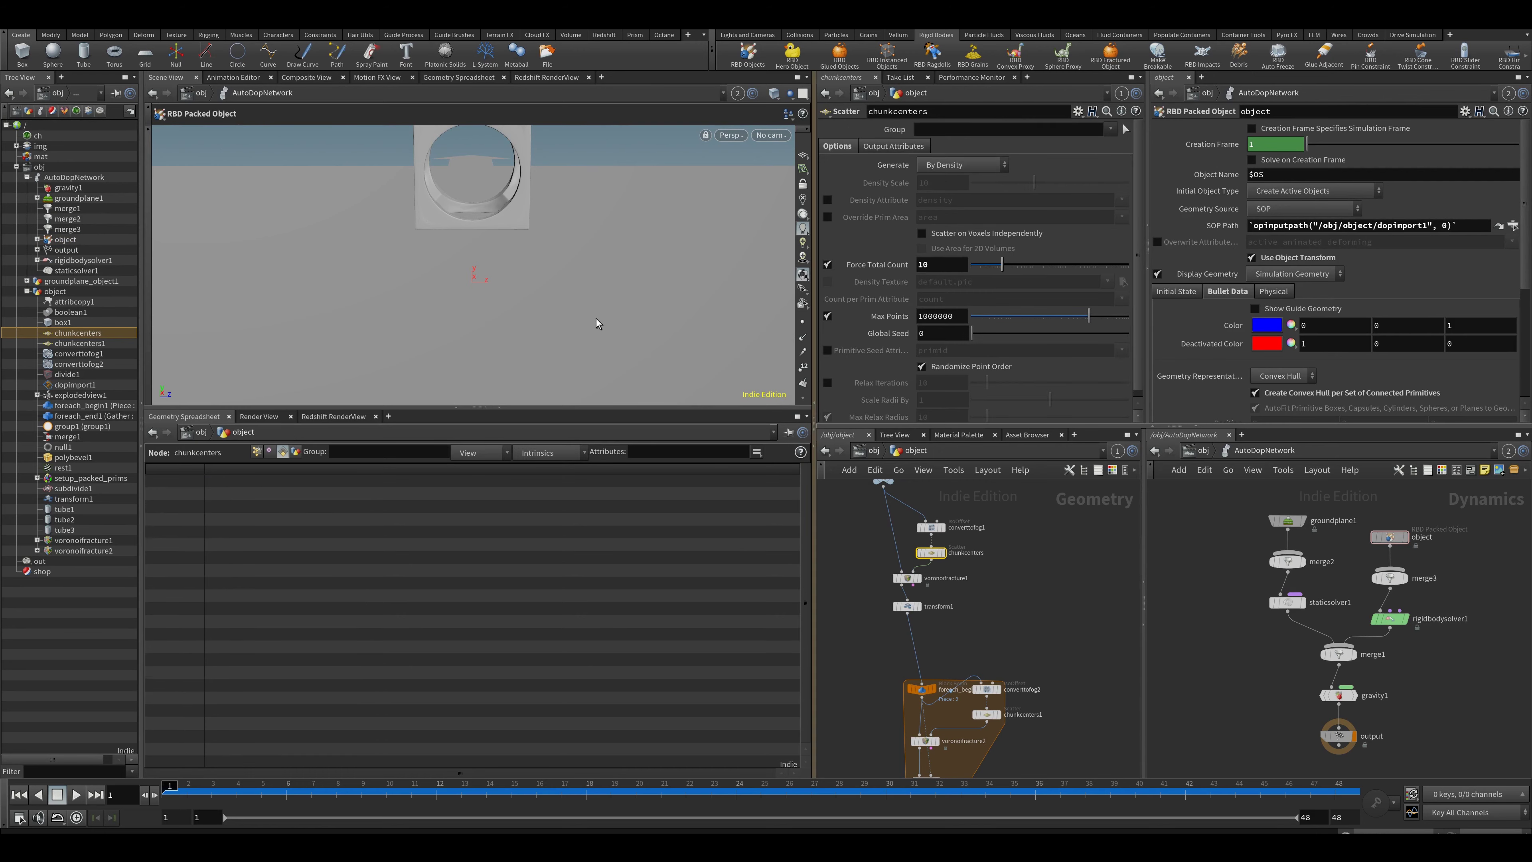
alt+drag(475, 249, 416, 314)
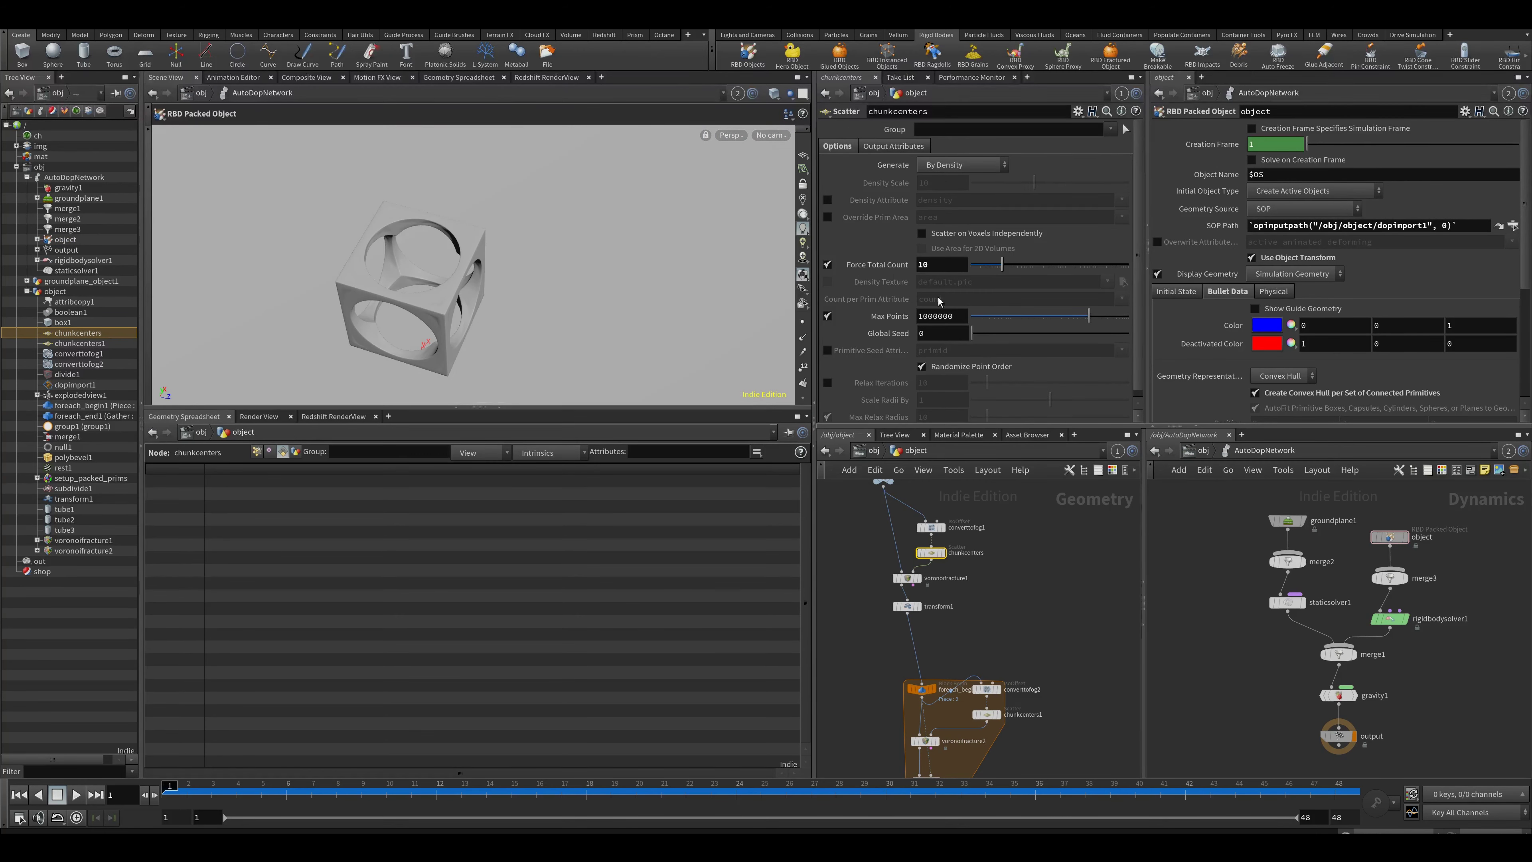
scroll(1030, 574, up, 1)
scroll(1030, 579, down, 1)
middle_drag(1010, 705, 1029, 548)
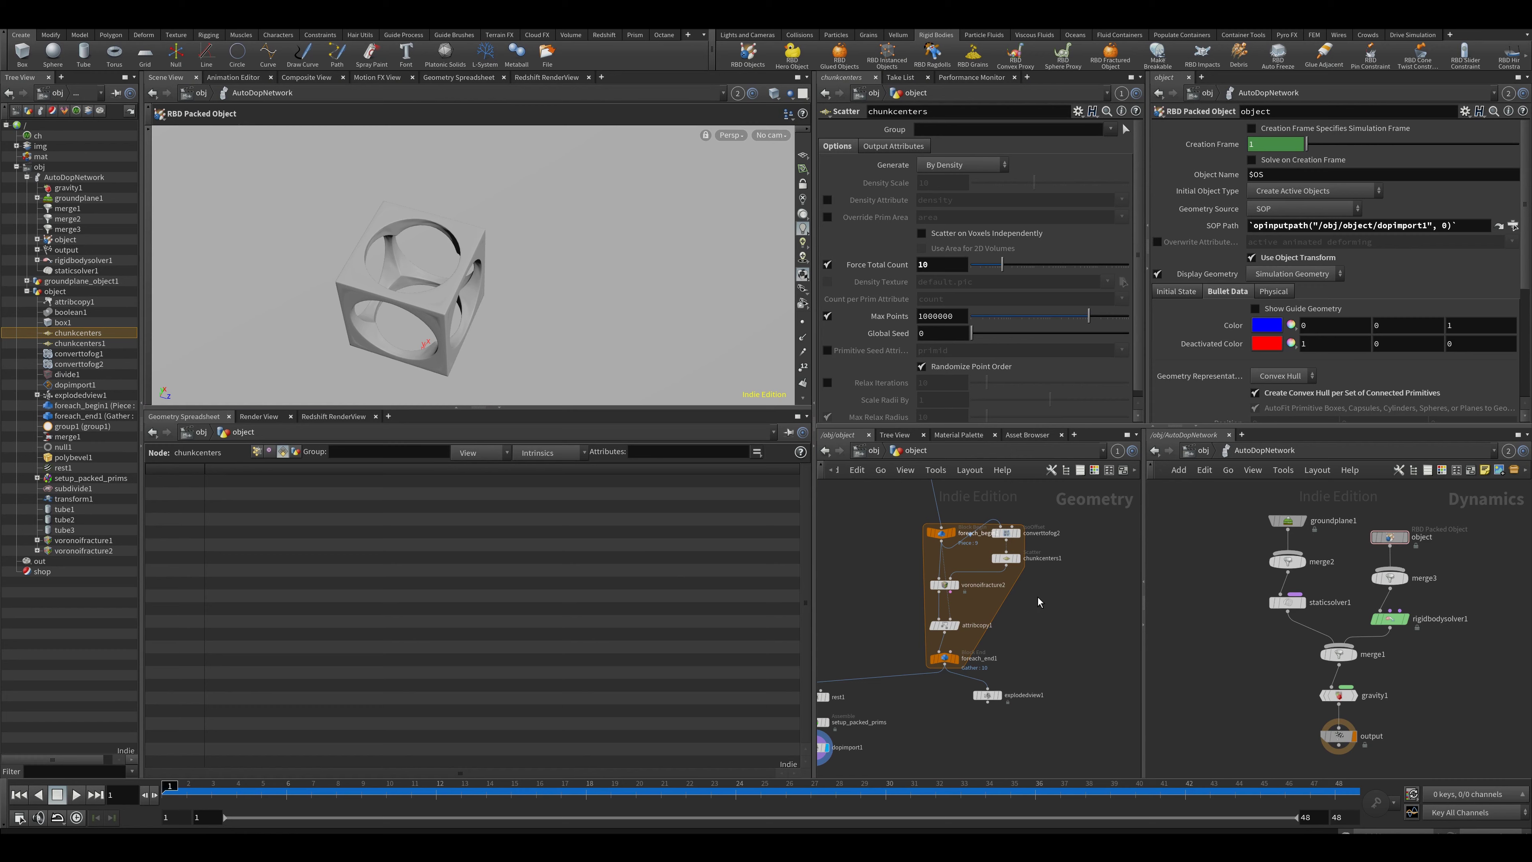
click(1373, 520)
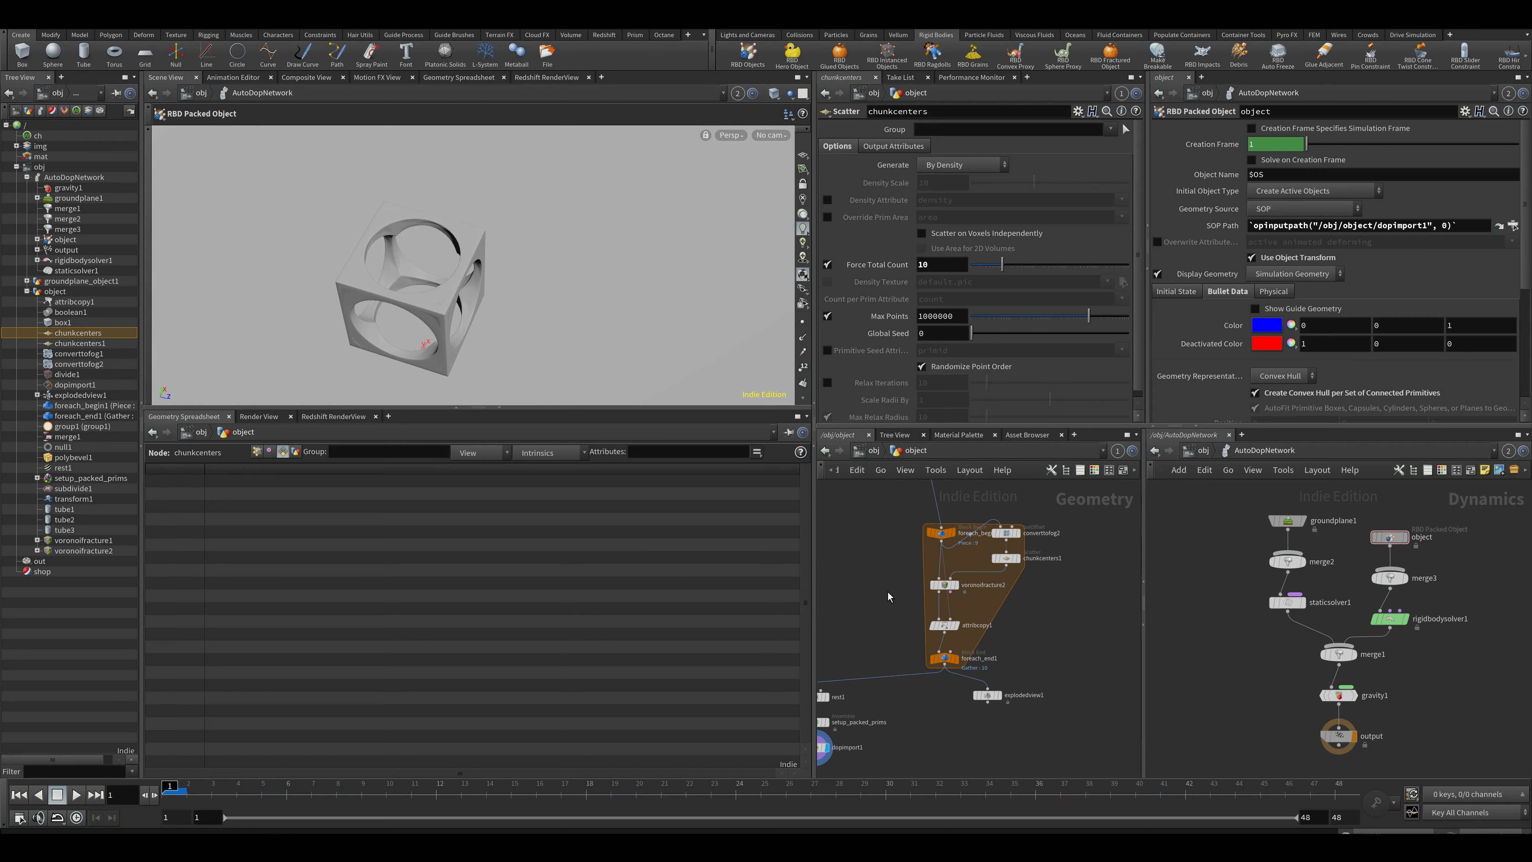
Step: Select all nodes of the for-each loop block and replay the falling cube simulation
scroll(926, 594, down, 1)
middle_drag(911, 585, 910, 608)
drag(881, 545, 1026, 683)
click(932, 658)
alt+drag(579, 353, 585, 278)
key(Up)
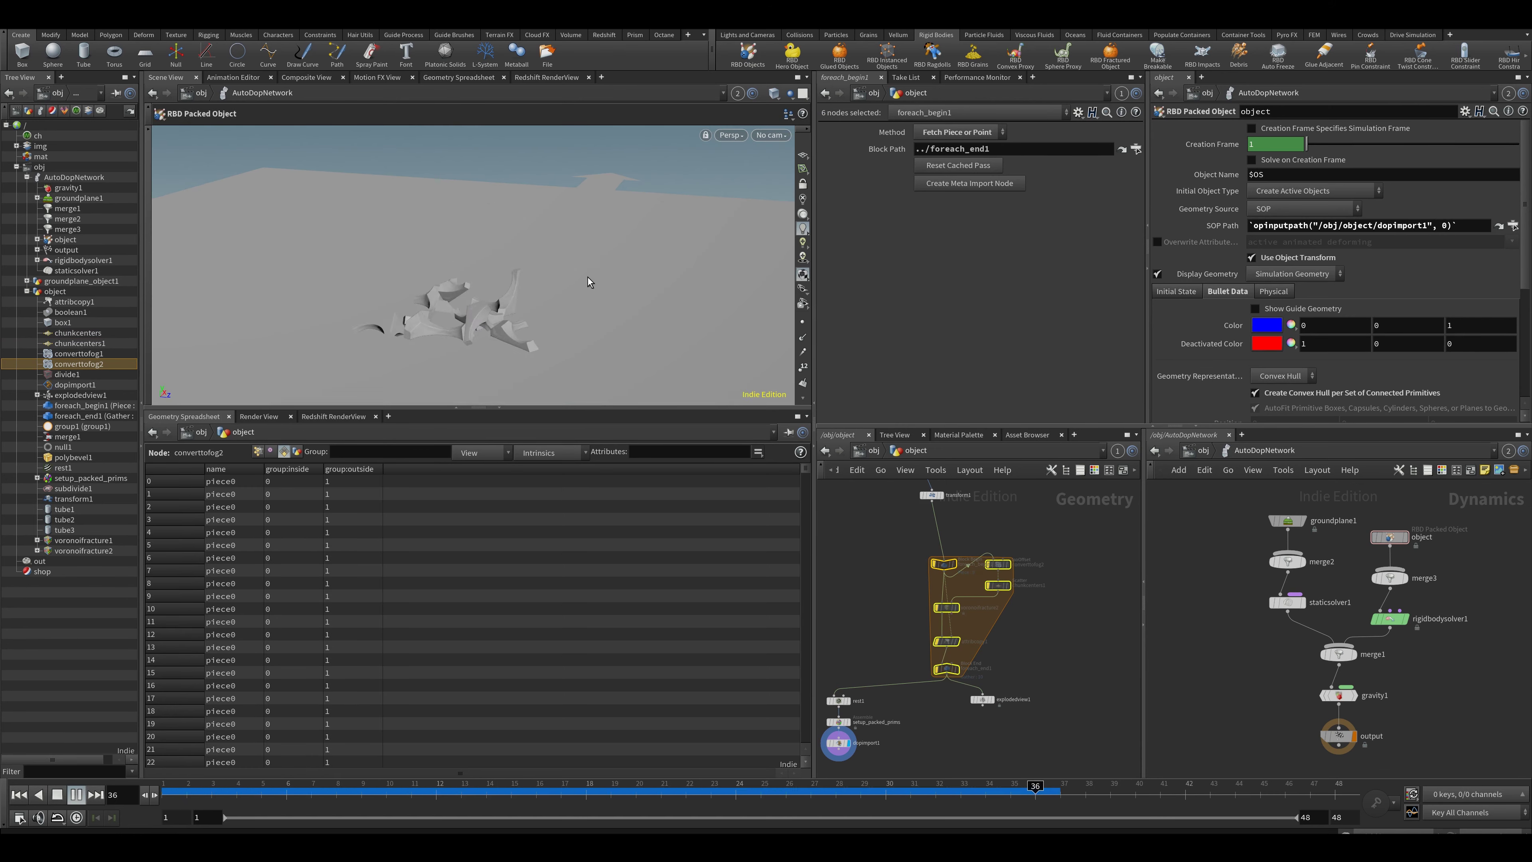
key(Up)
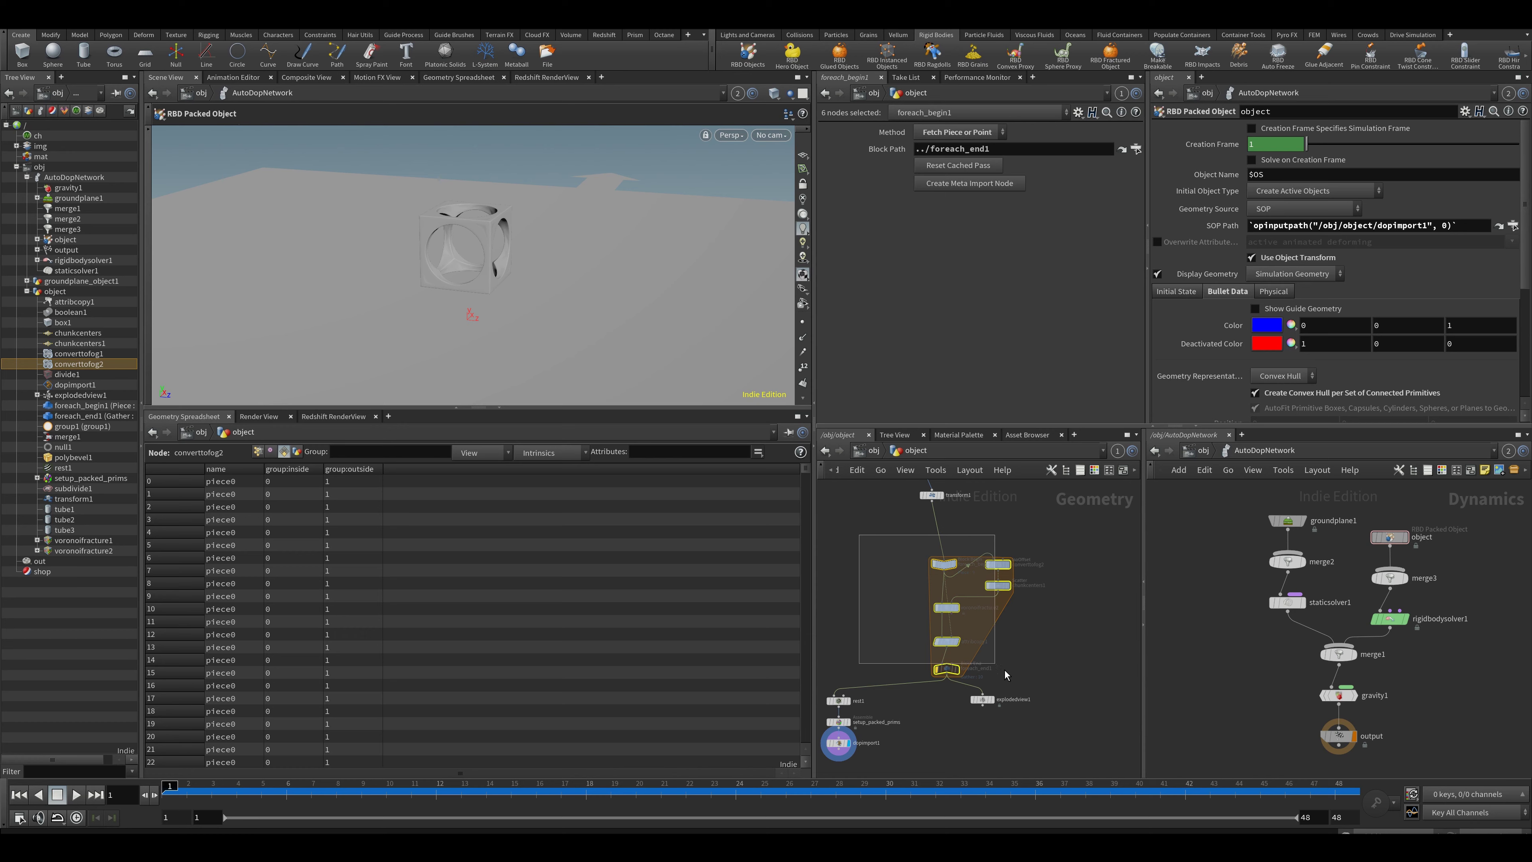
Step: Clear the node selection and return the simulation to frame 1
mouse_move(938, 669)
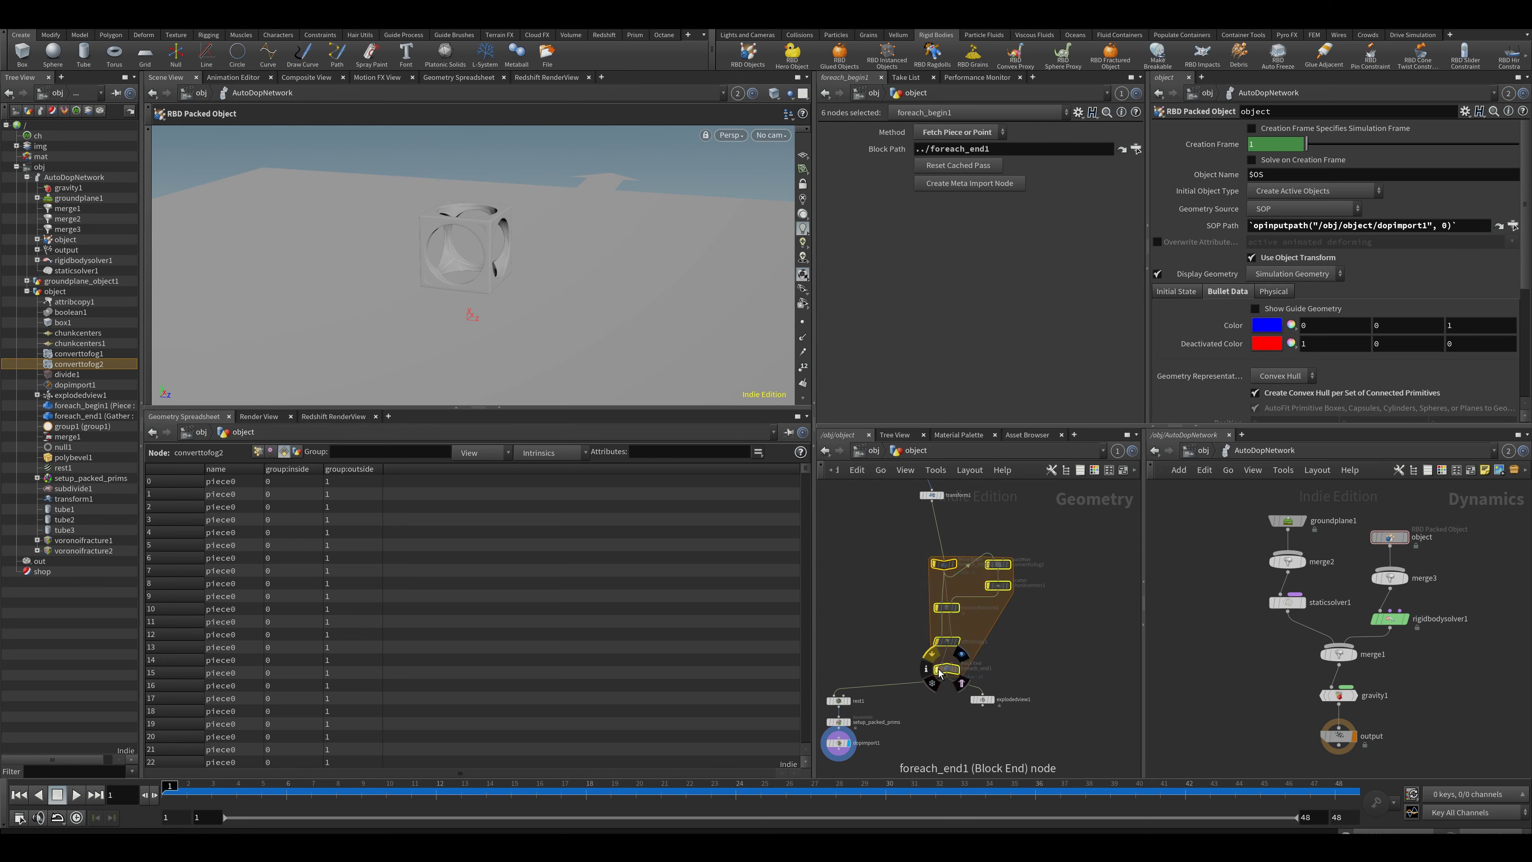
click(897, 606)
key(Up)
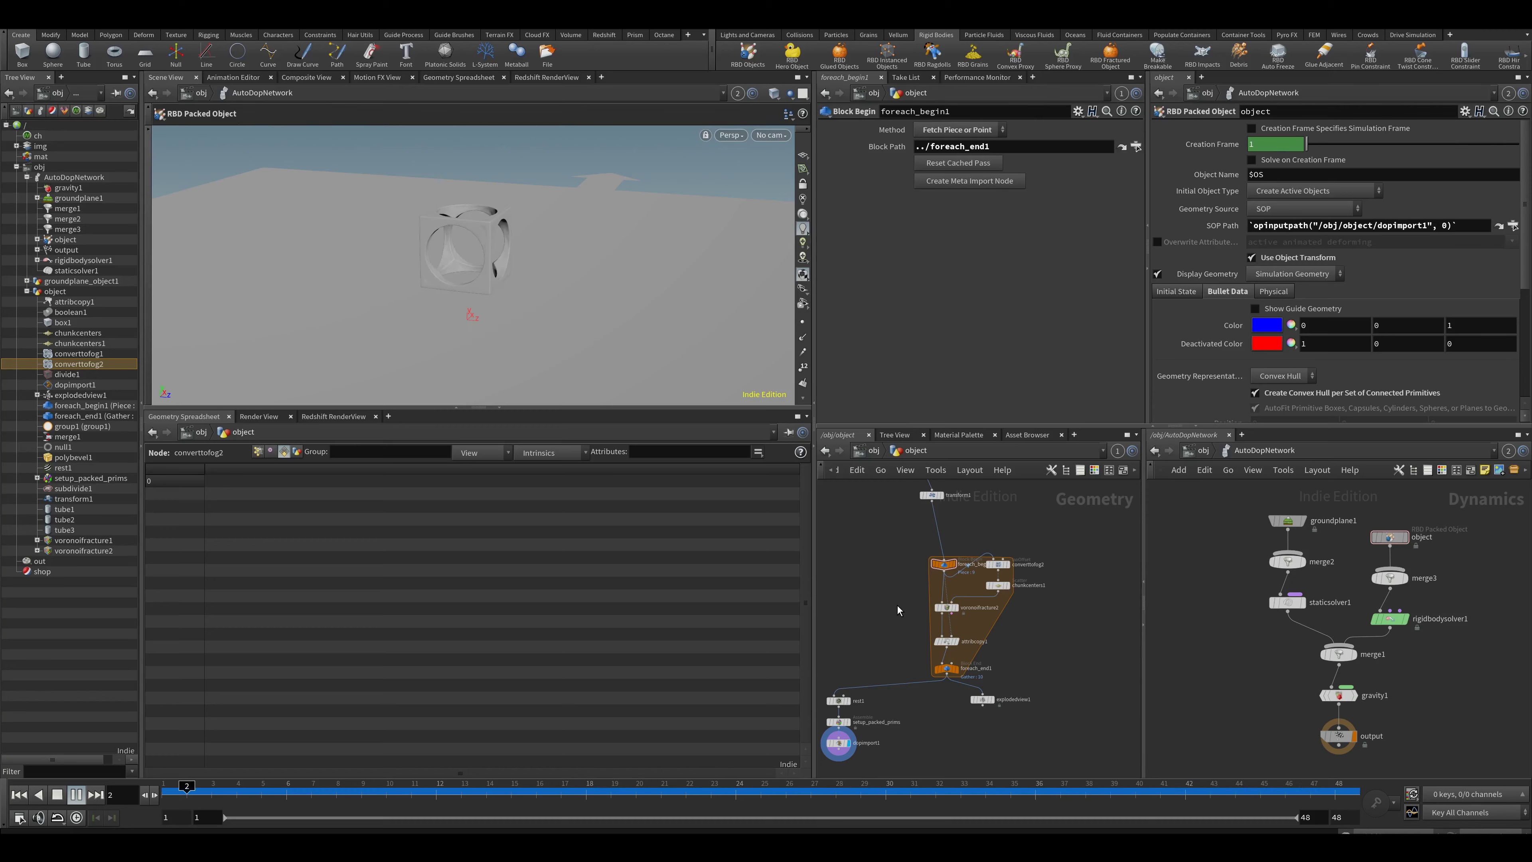
key(ctrl+Up)
Step: Enlarge the viewport area and frame the hollow cube up close from the side
drag(499, 407, 497, 504)
alt+right_drag(491, 300, 494, 246)
alt+drag(494, 246, 462, 199)
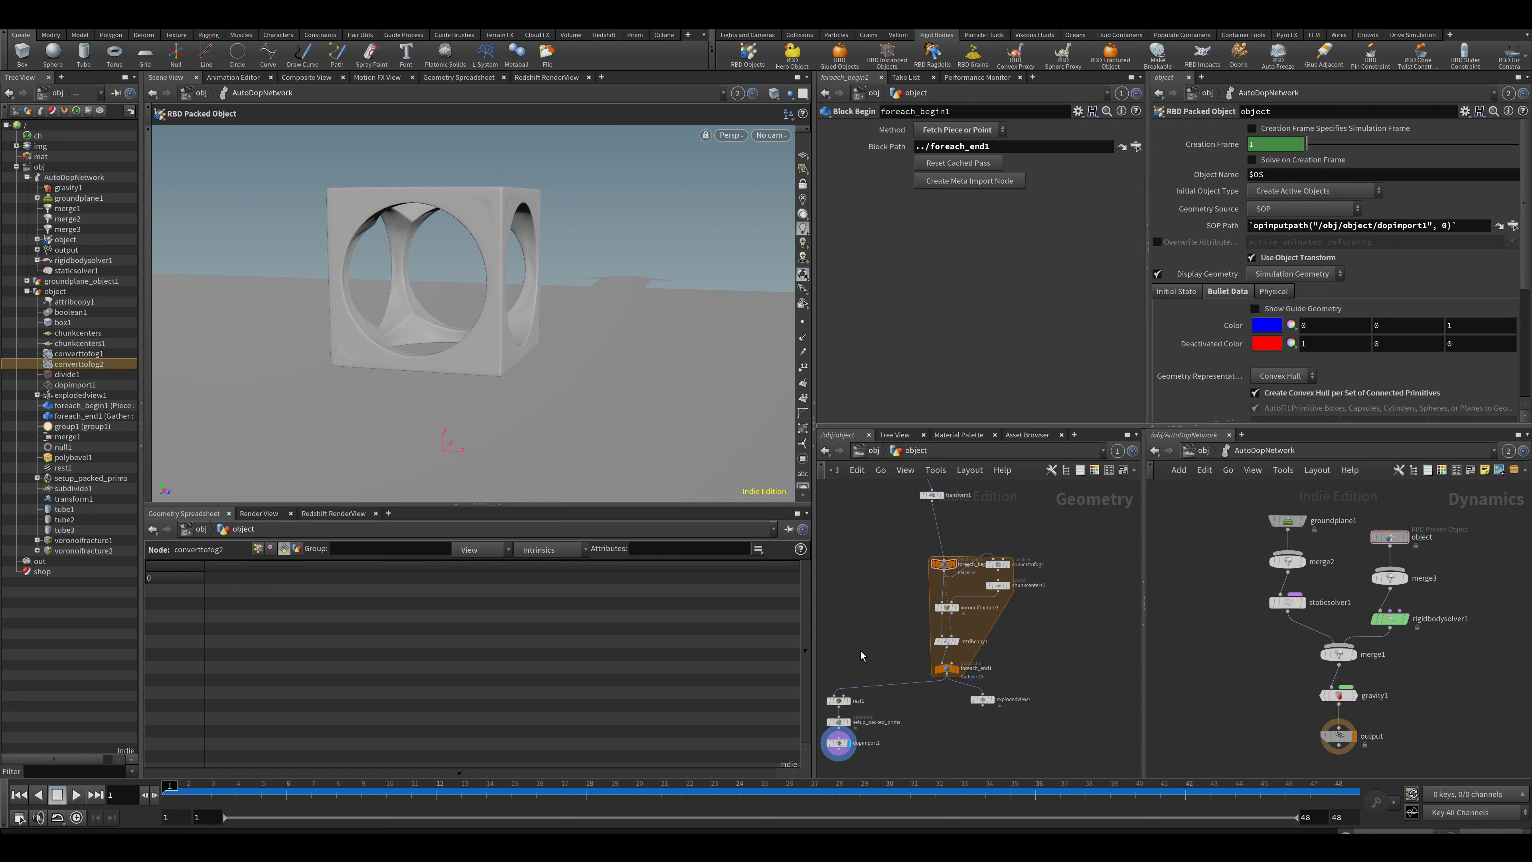
Step: Compare the object-level view, return to AutoDopNetwork, and show the Bullet guide geometry instead of the display geometry
click(736, 96)
click(778, 162)
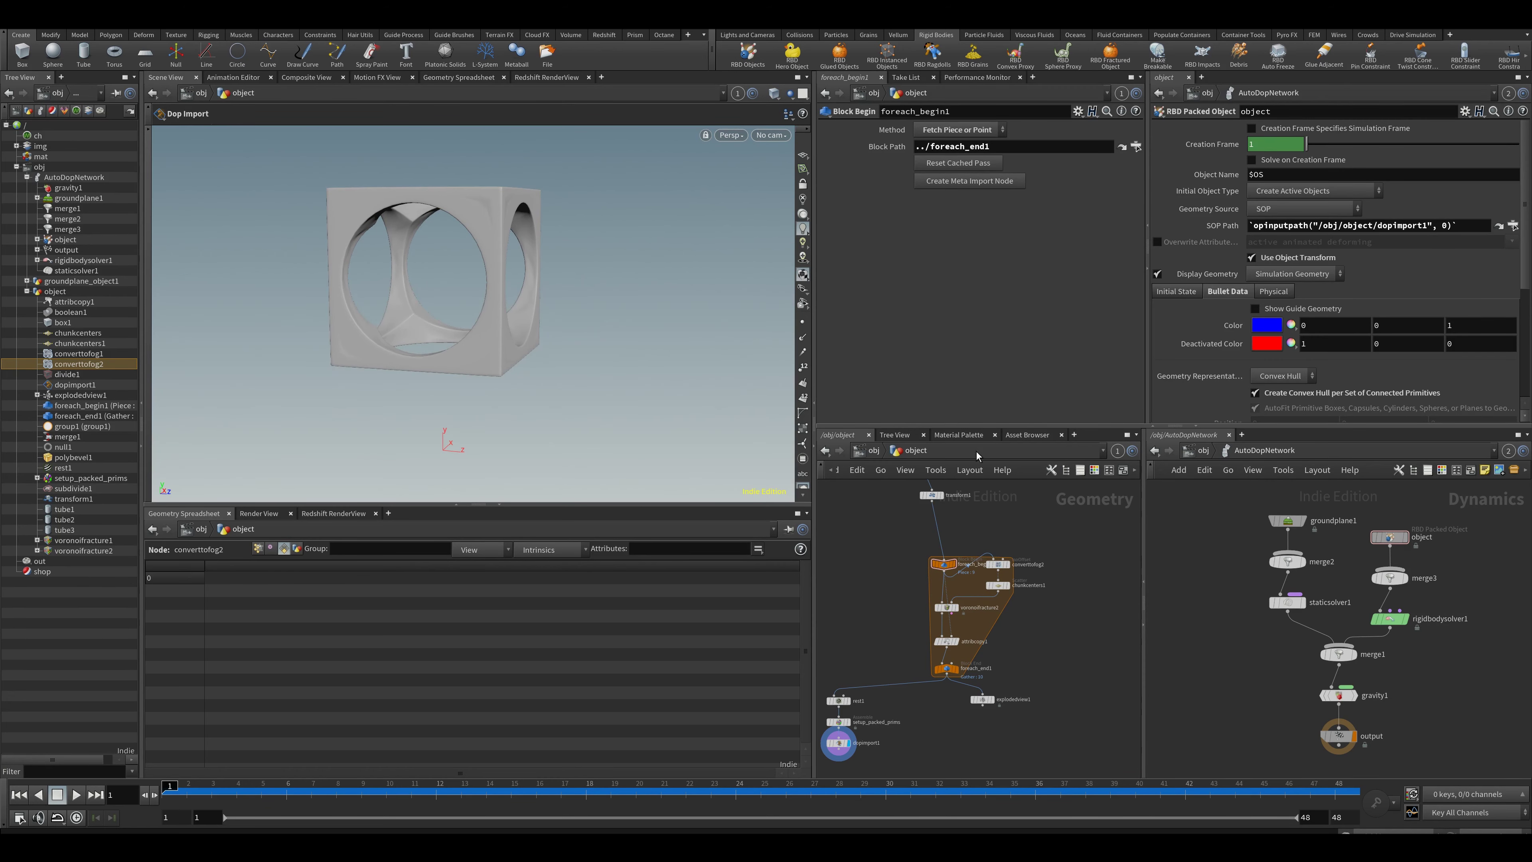
middle_drag(906, 569, 911, 522)
click(737, 94)
click(778, 178)
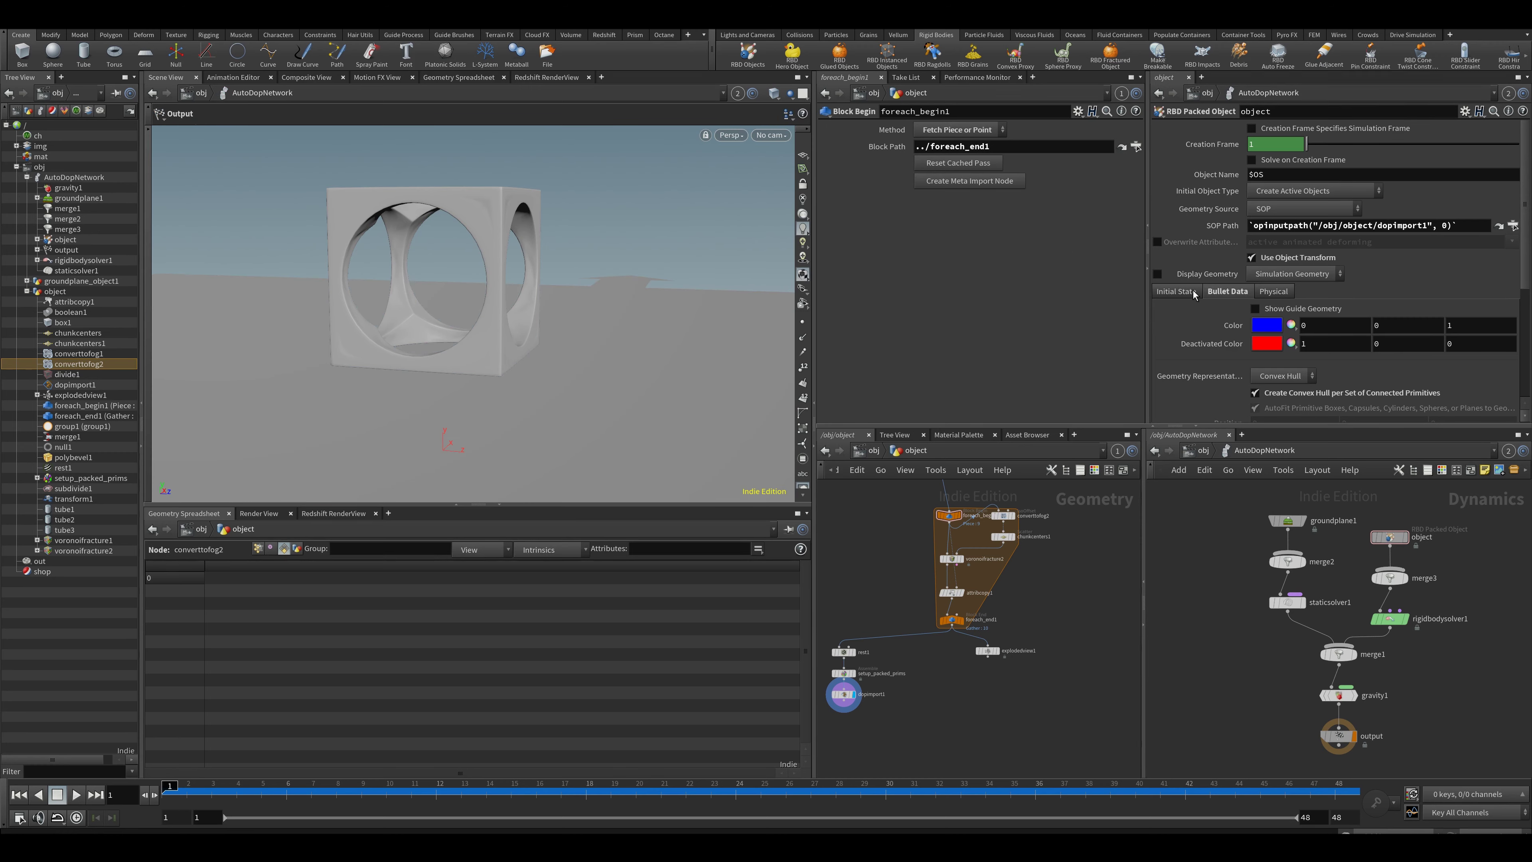
click(1256, 309)
Step: Examine the compound convex hulls up close and around the whole cube for overlaps between neighbouring pieces
alt+drag(350, 295, 390, 287)
mouse_move(694, 218)
alt+mouse_down()
mouse_move(710, 199)
mouse_move(669, 212)
alt+mouse_up()
alt+right_drag(670, 211, 644, 233)
alt+drag(643, 233, 533, 199)
alt+right_drag(533, 199, 598, 292)
alt+drag(599, 292, 398, 311)
alt+right_drag(398, 311, 445, 326)
alt+drag(446, 325, 725, 323)
alt+middle_drag(554, 354, 548, 398)
mouse_move(548, 397)
mouse_down()
mouse_move(579, 387)
mouse_move(533, 396)
mouse_up()
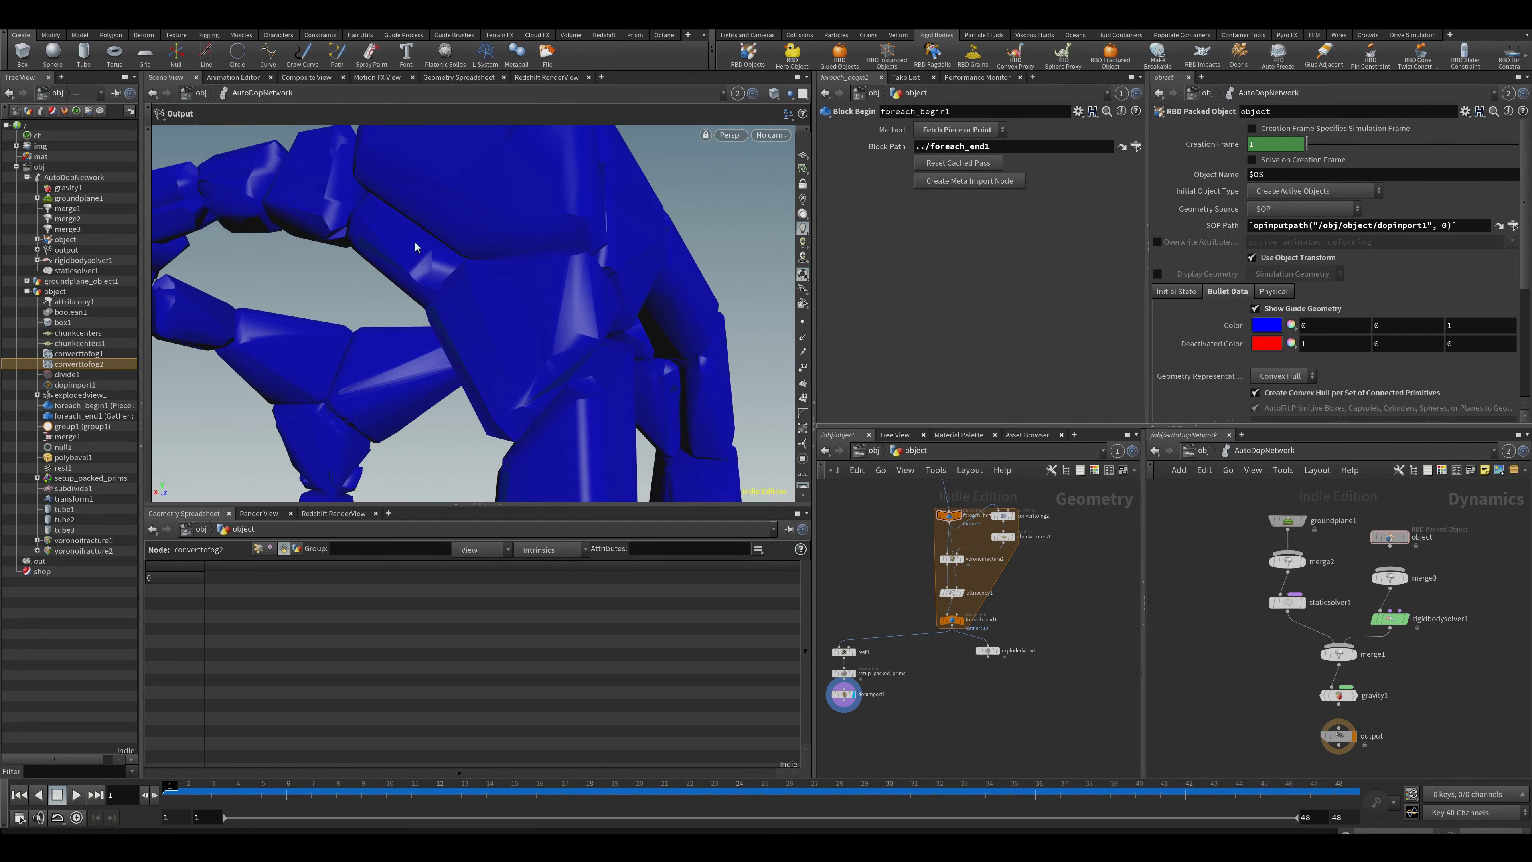
alt+drag(581, 301, 561, 369)
alt+right_drag(561, 369, 523, 377)
alt+drag(593, 366, 559, 385)
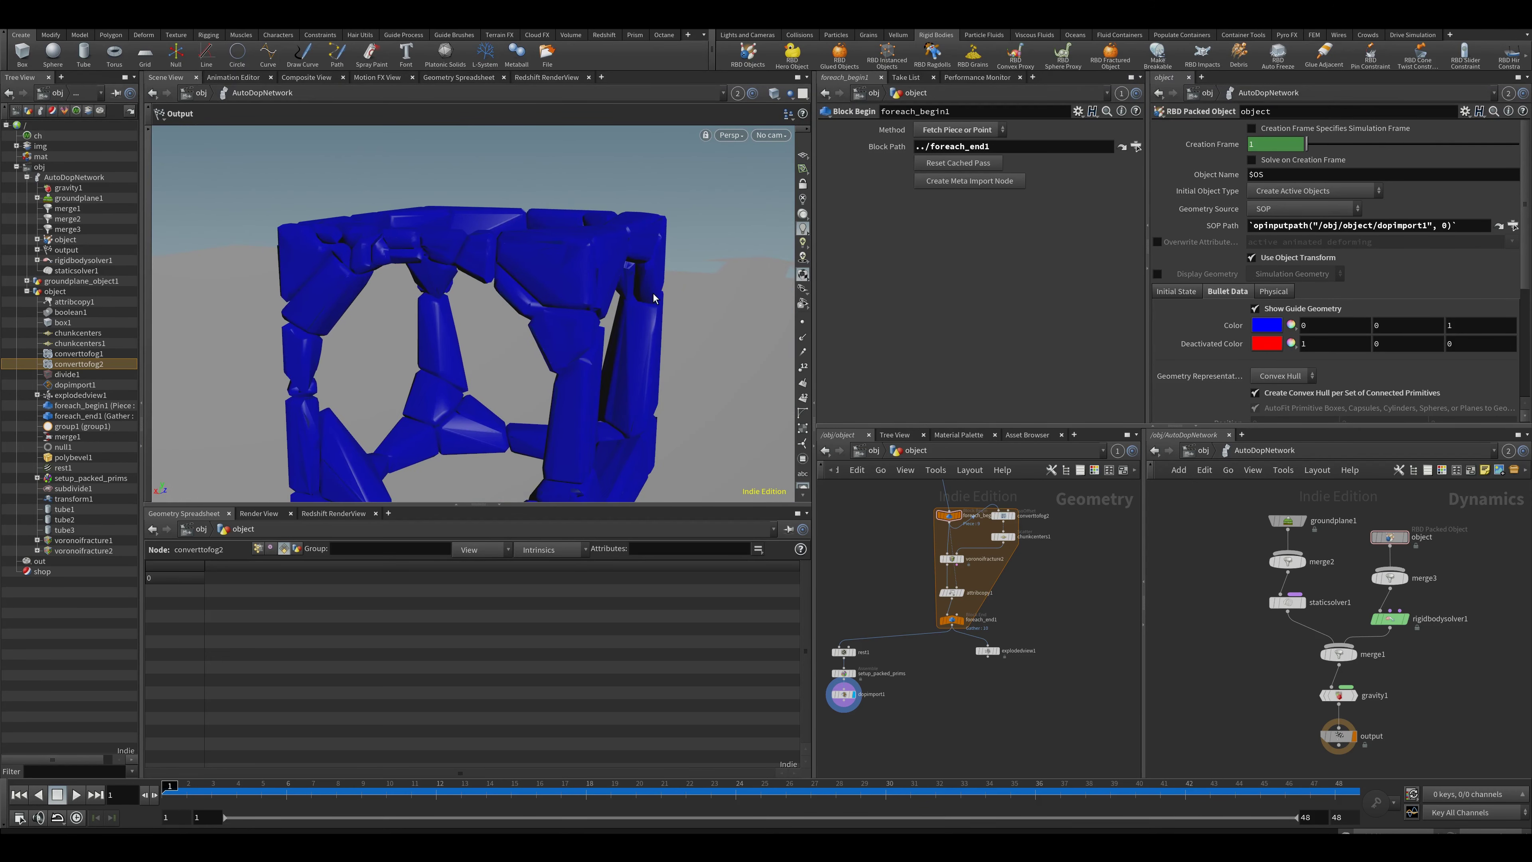
drag(582, 358, 605, 336)
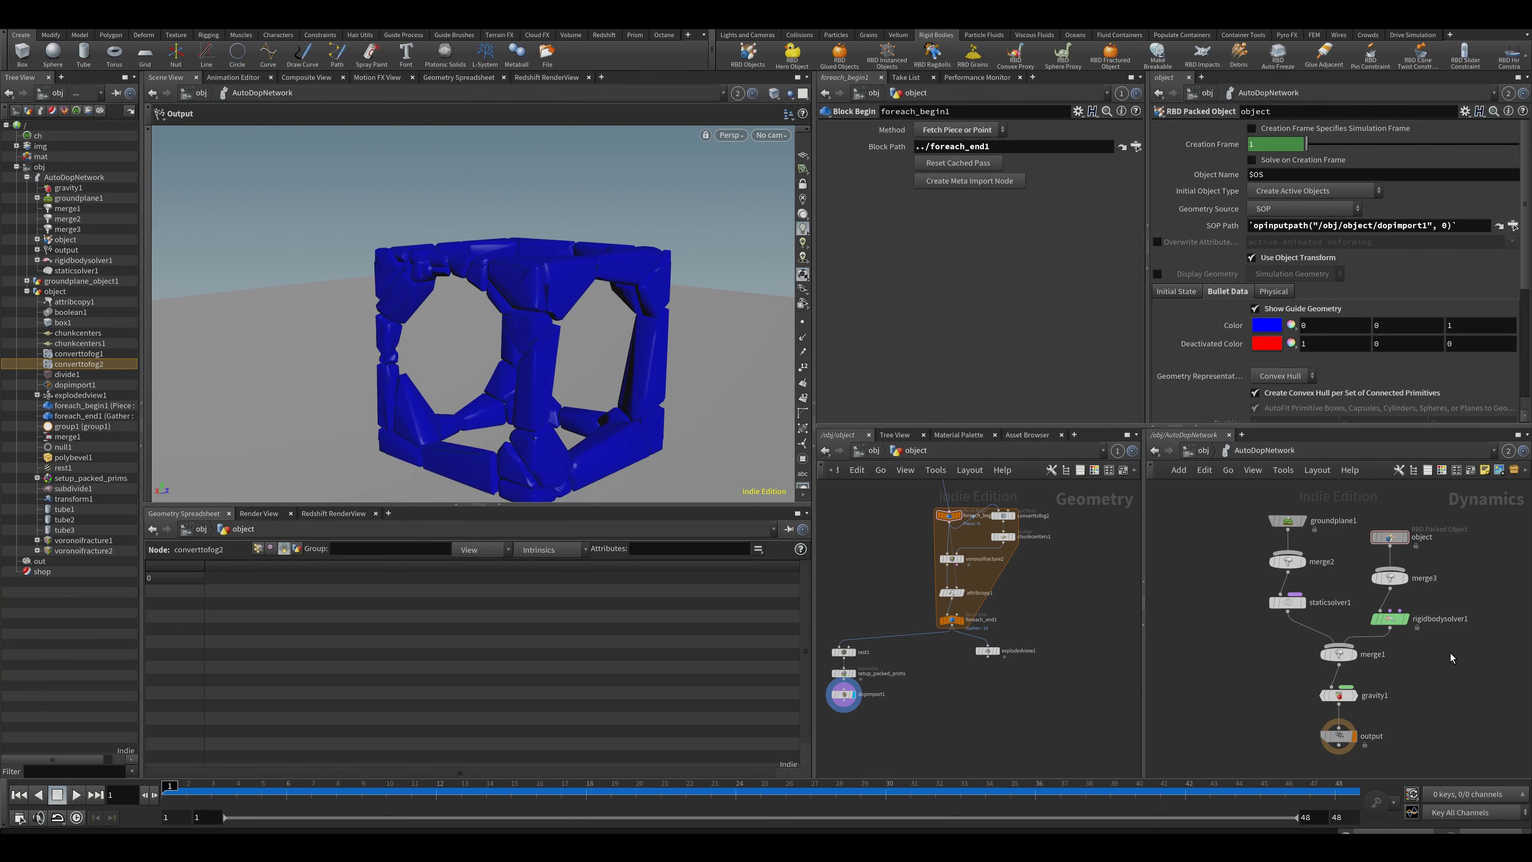
scroll(944, 615, up, 3)
drag(687, 415, 476, 335)
Step: Insert a Primitive node between attribcopy1 and foreach_end1 inside the for-each loop
mouse_move(957, 623)
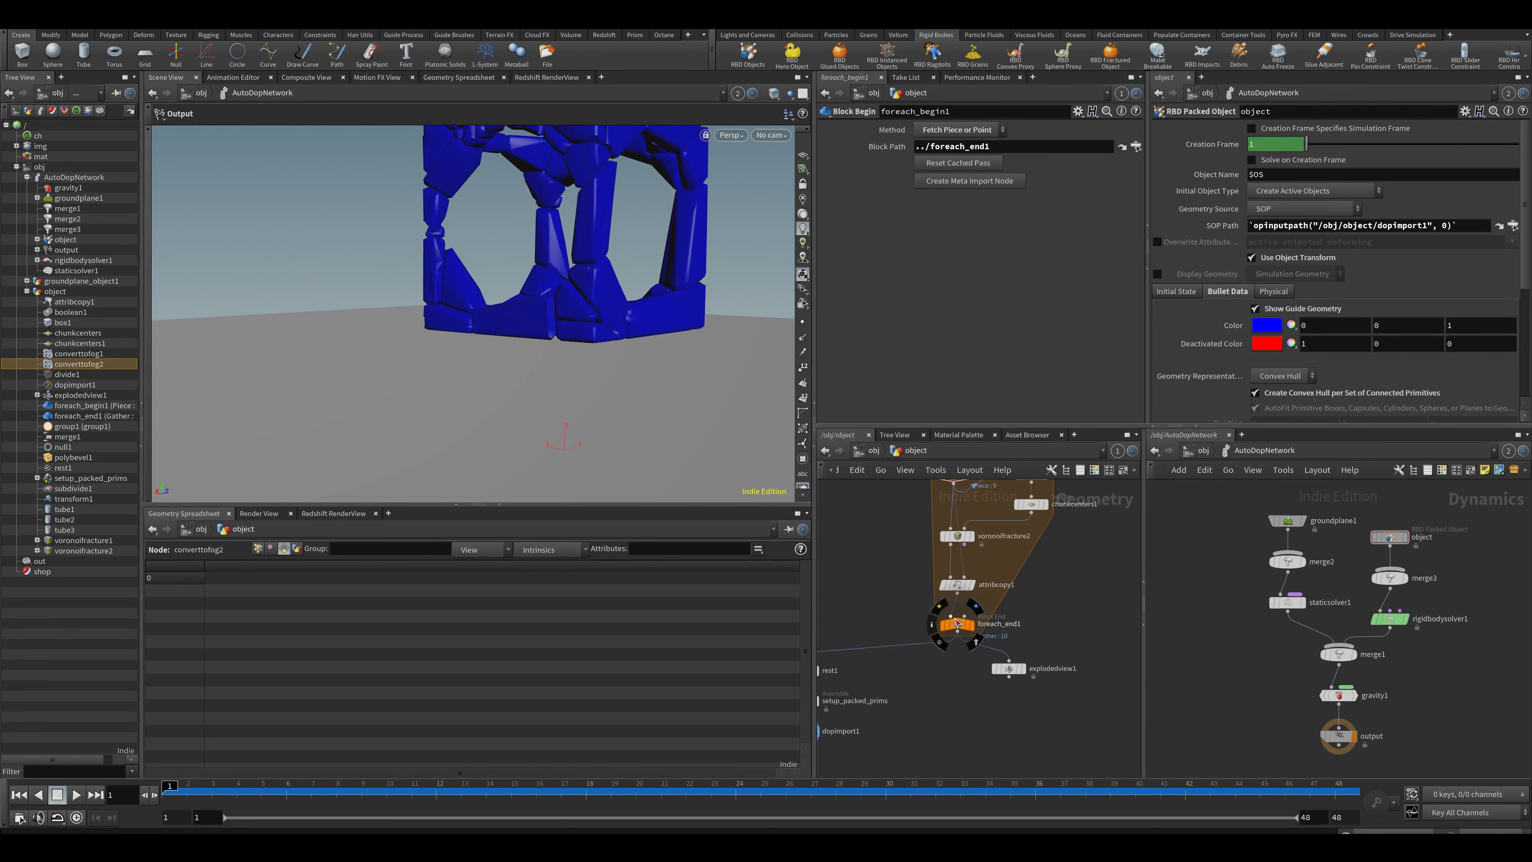
key(Tab)
text(primi)
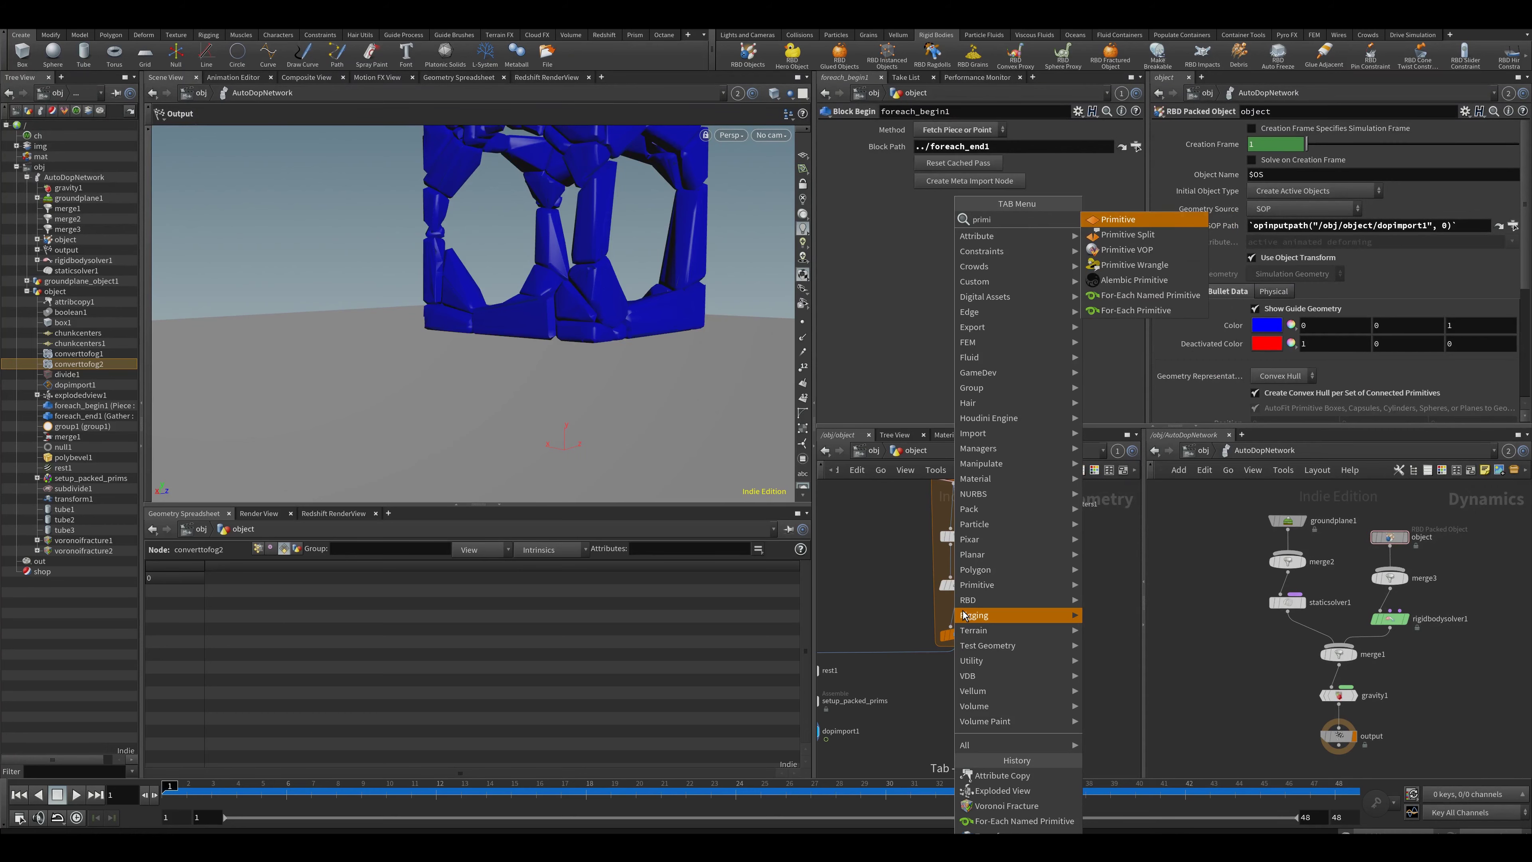
key(Return)
click(953, 619)
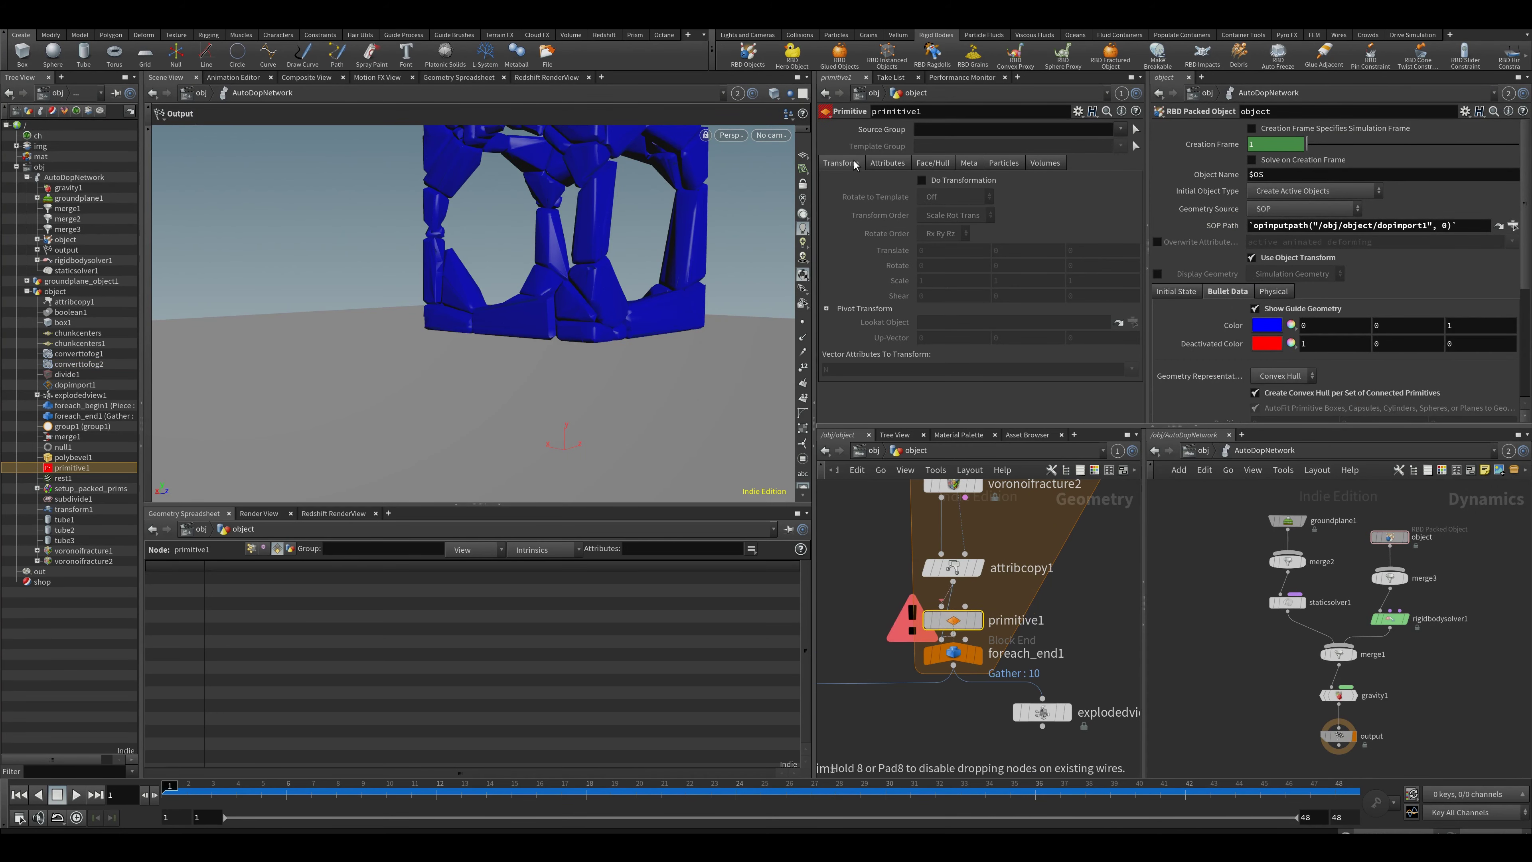
Step: Show the object network in the viewport, enable Do Transformation on the Primitive node, and display the foreach_end1 output
click(741, 95)
click(750, 146)
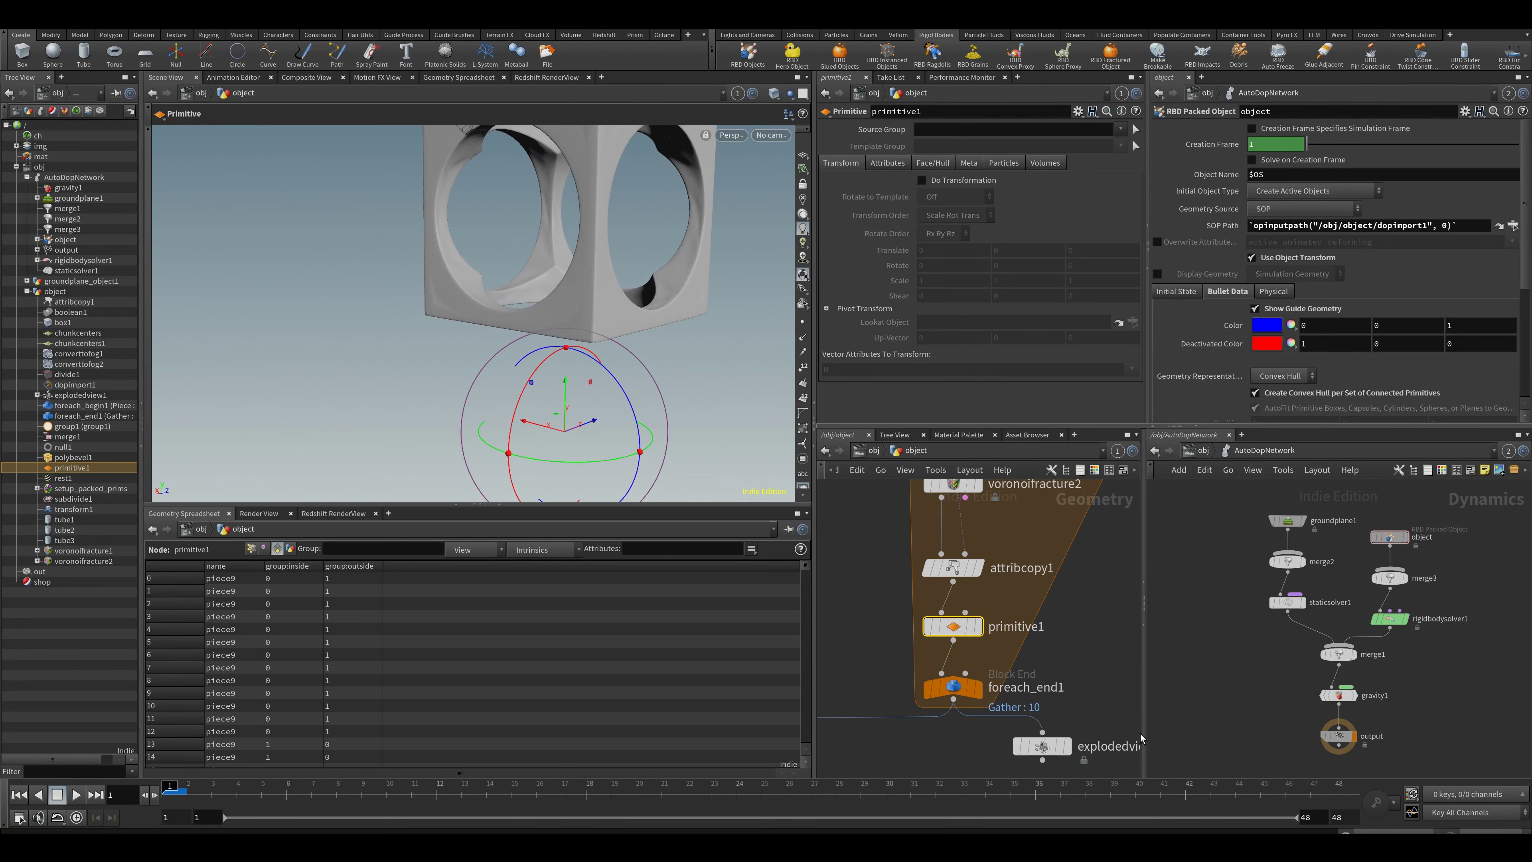
click(977, 626)
click(922, 180)
key(space+g)
alt+drag(513, 193, 791, 308)
click(977, 687)
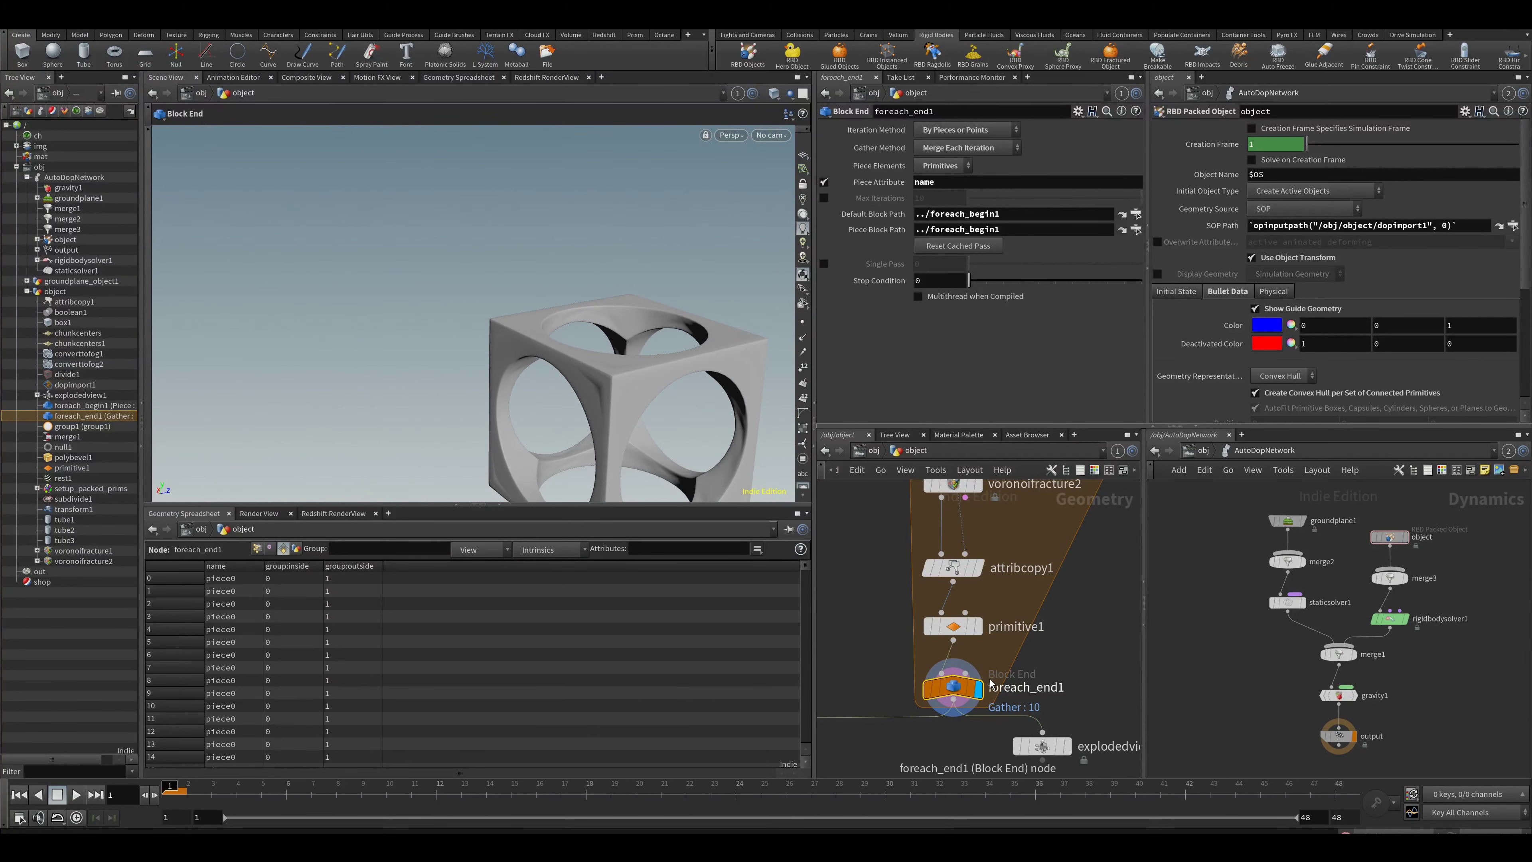
Step: Set the Primitive node's scale to 0.8 on all three axes
click(953, 625)
drag(932, 281, 825, 279)
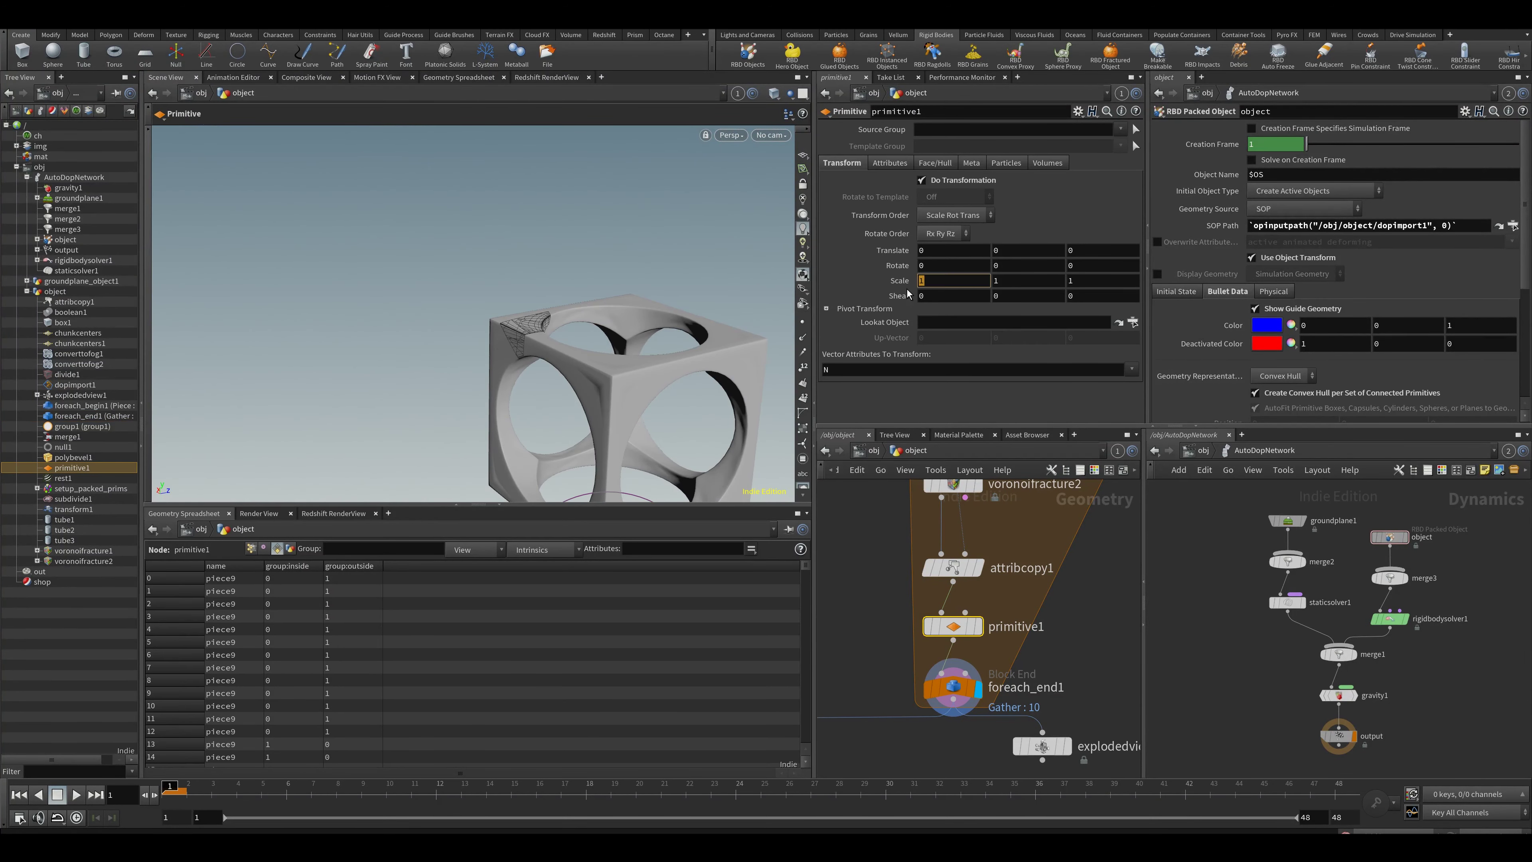
text(.8)
key(Tab)
text(.8)
key(Tab)
text(.8)
key(Return)
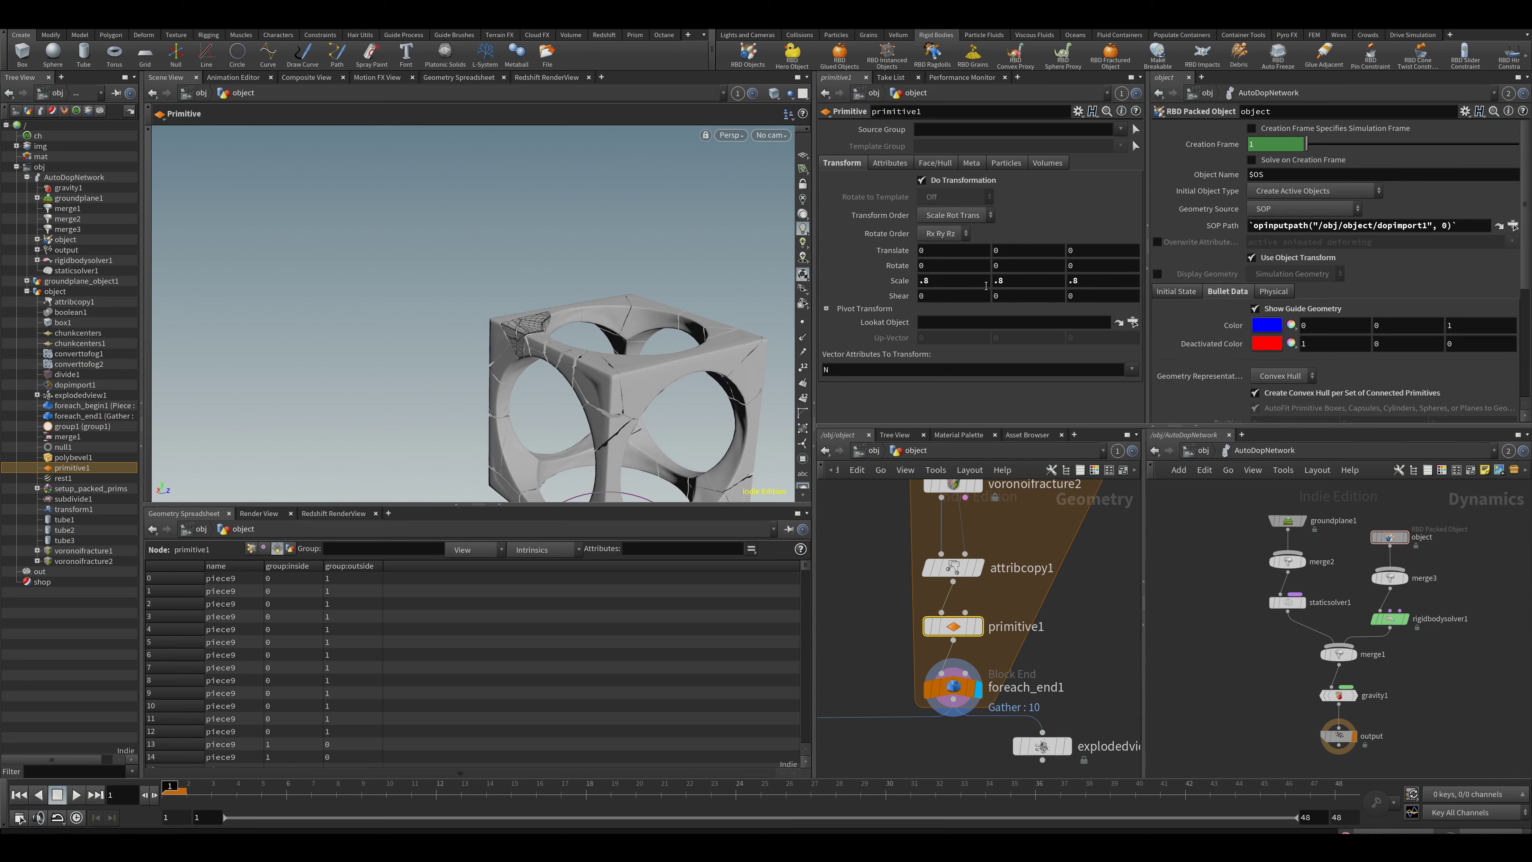
Step: Set the Primitive node's scale to 0.7 on all three axes and inspect the shrunken pieces from several angles
click(862, 577)
alt+drag(531, 374, 615, 368)
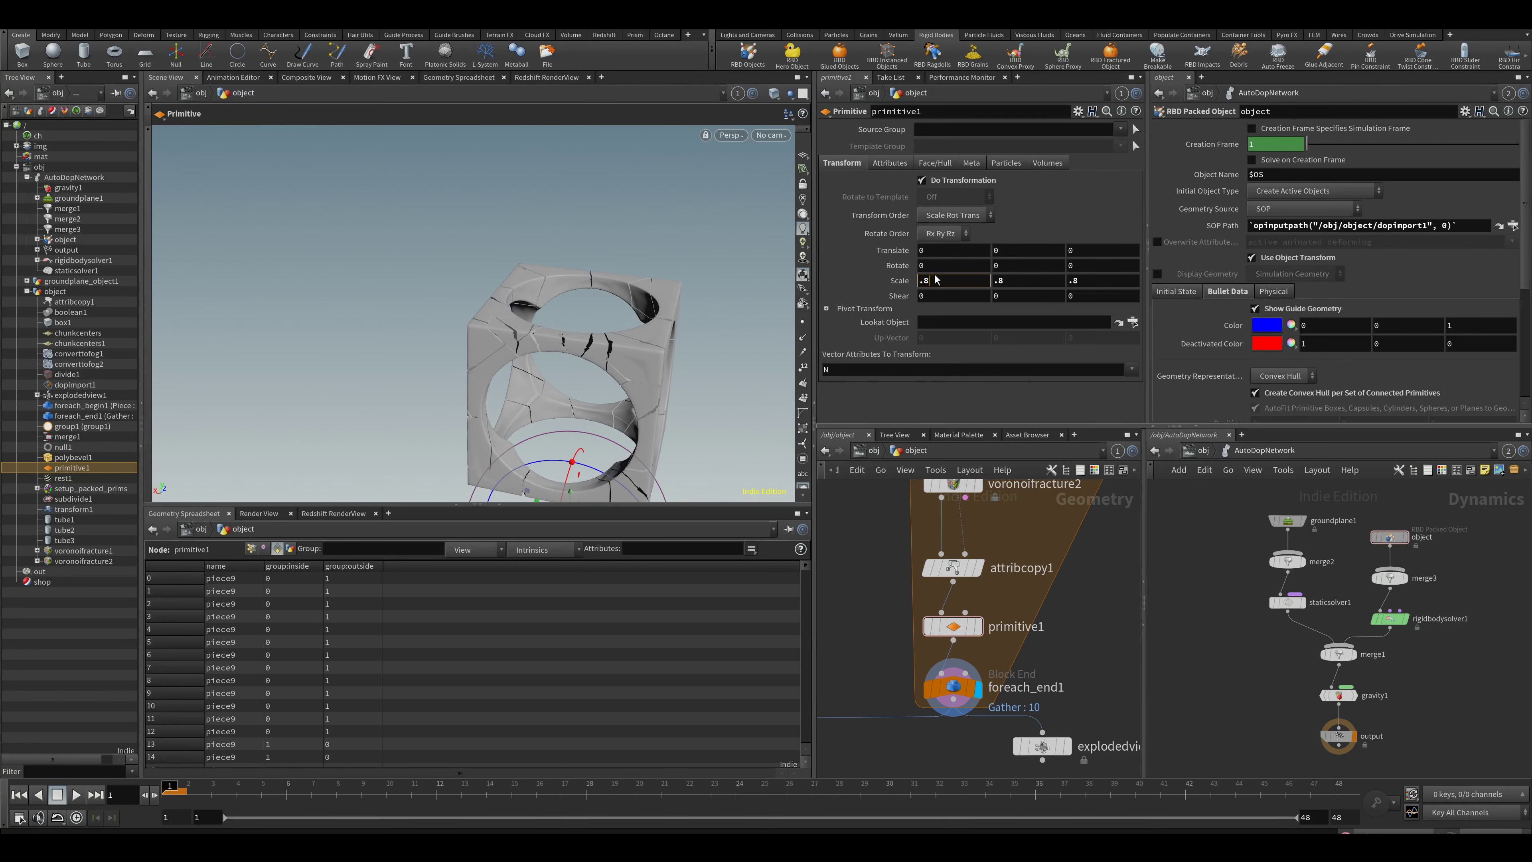
text(.7)
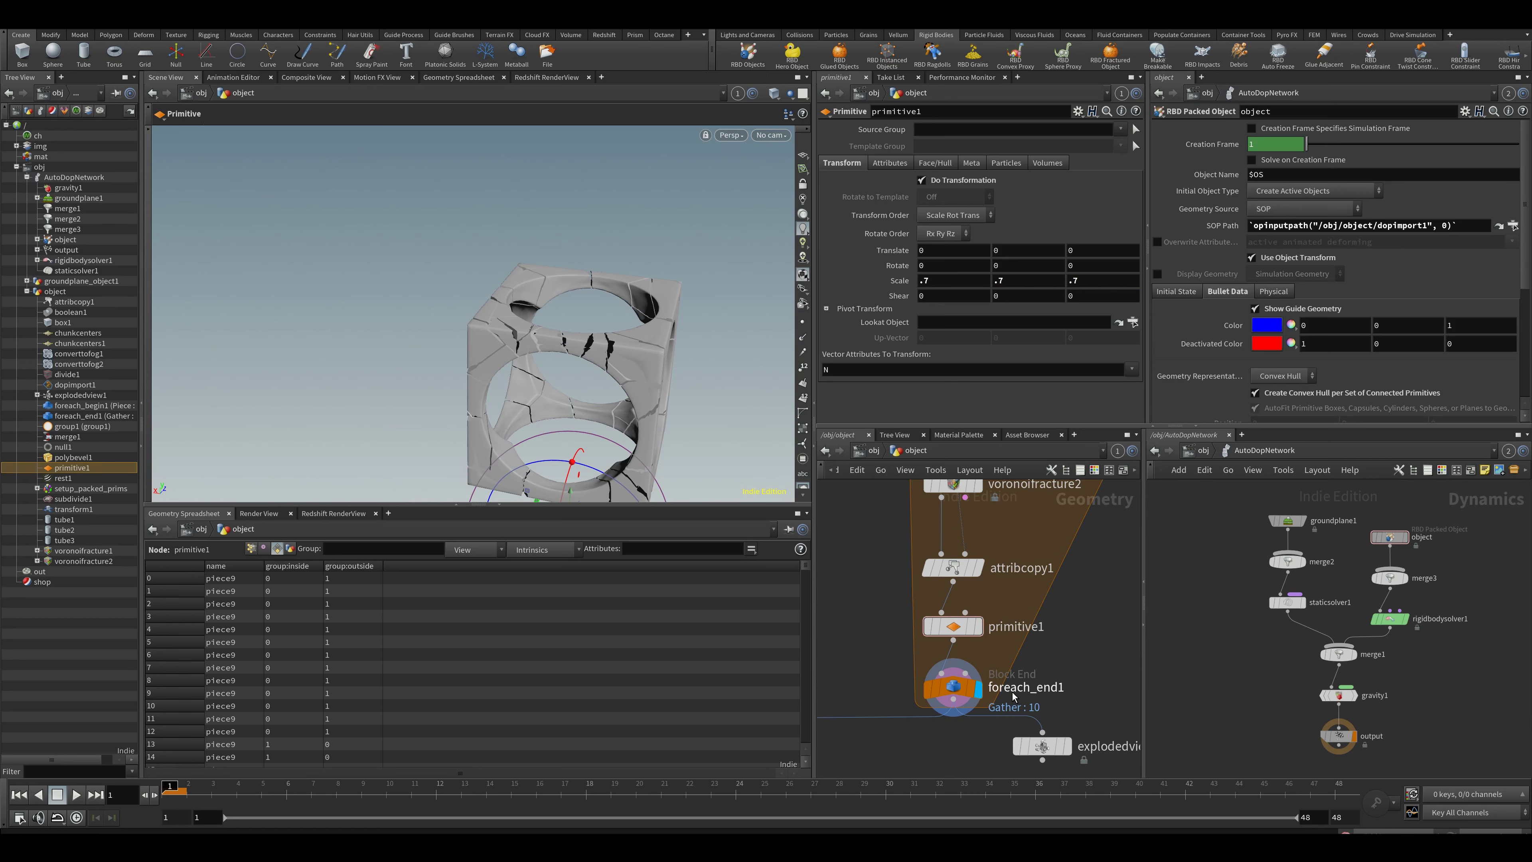
click(957, 685)
alt+drag(543, 381, 705, 323)
alt+right_drag(705, 323, 541, 407)
alt+drag(540, 407, 600, 360)
right_drag(599, 360, 635, 349)
middle_drag(877, 603, 951, 524)
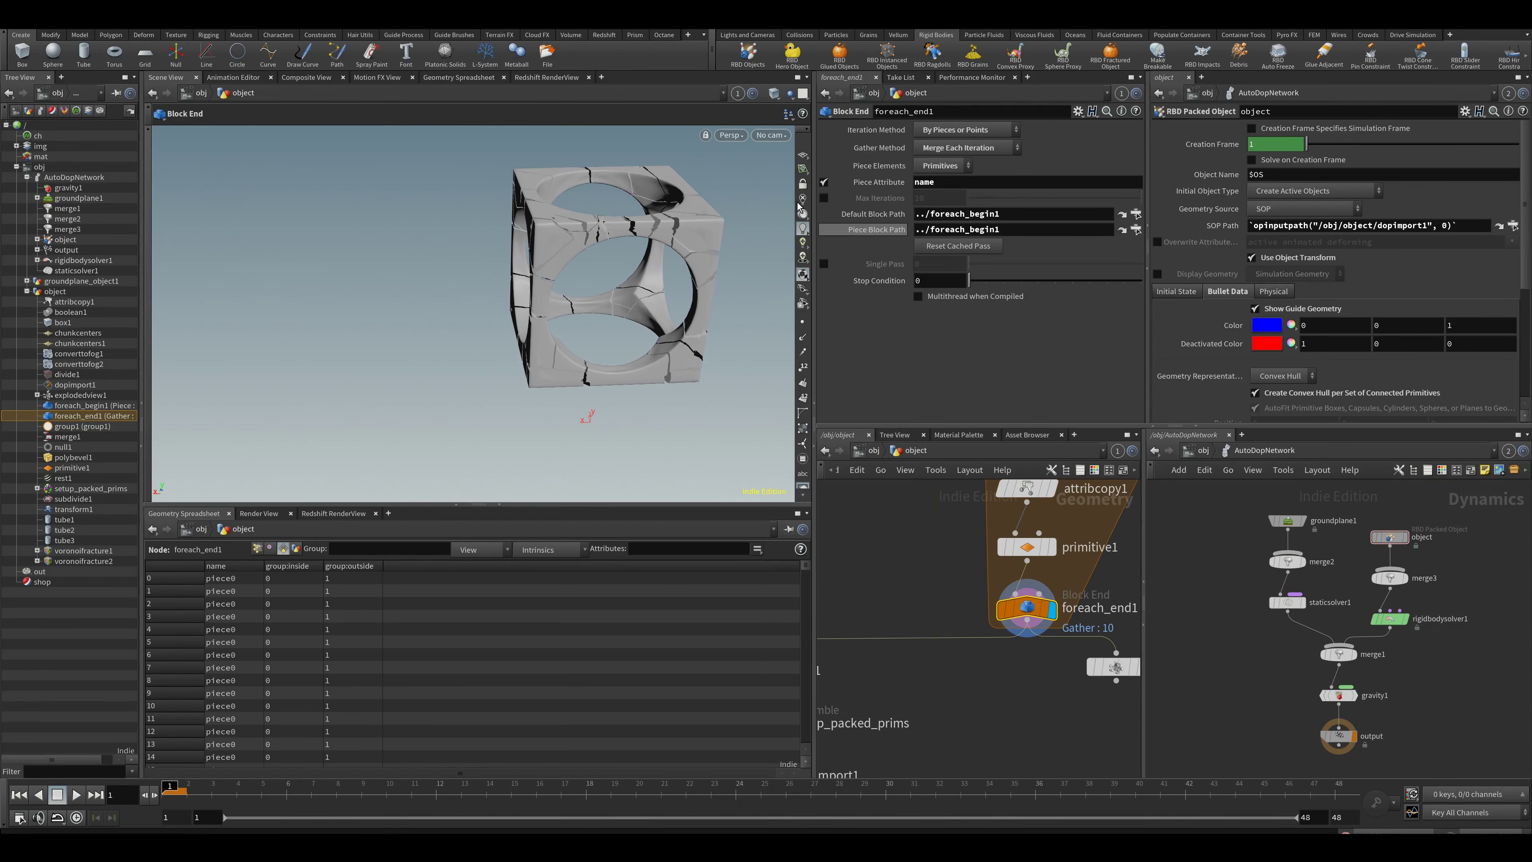
Step: Return the viewport to AutoDopNetwork and play the simulation with the collision guides shown
click(738, 95)
click(761, 180)
drag(656, 292, 640, 301)
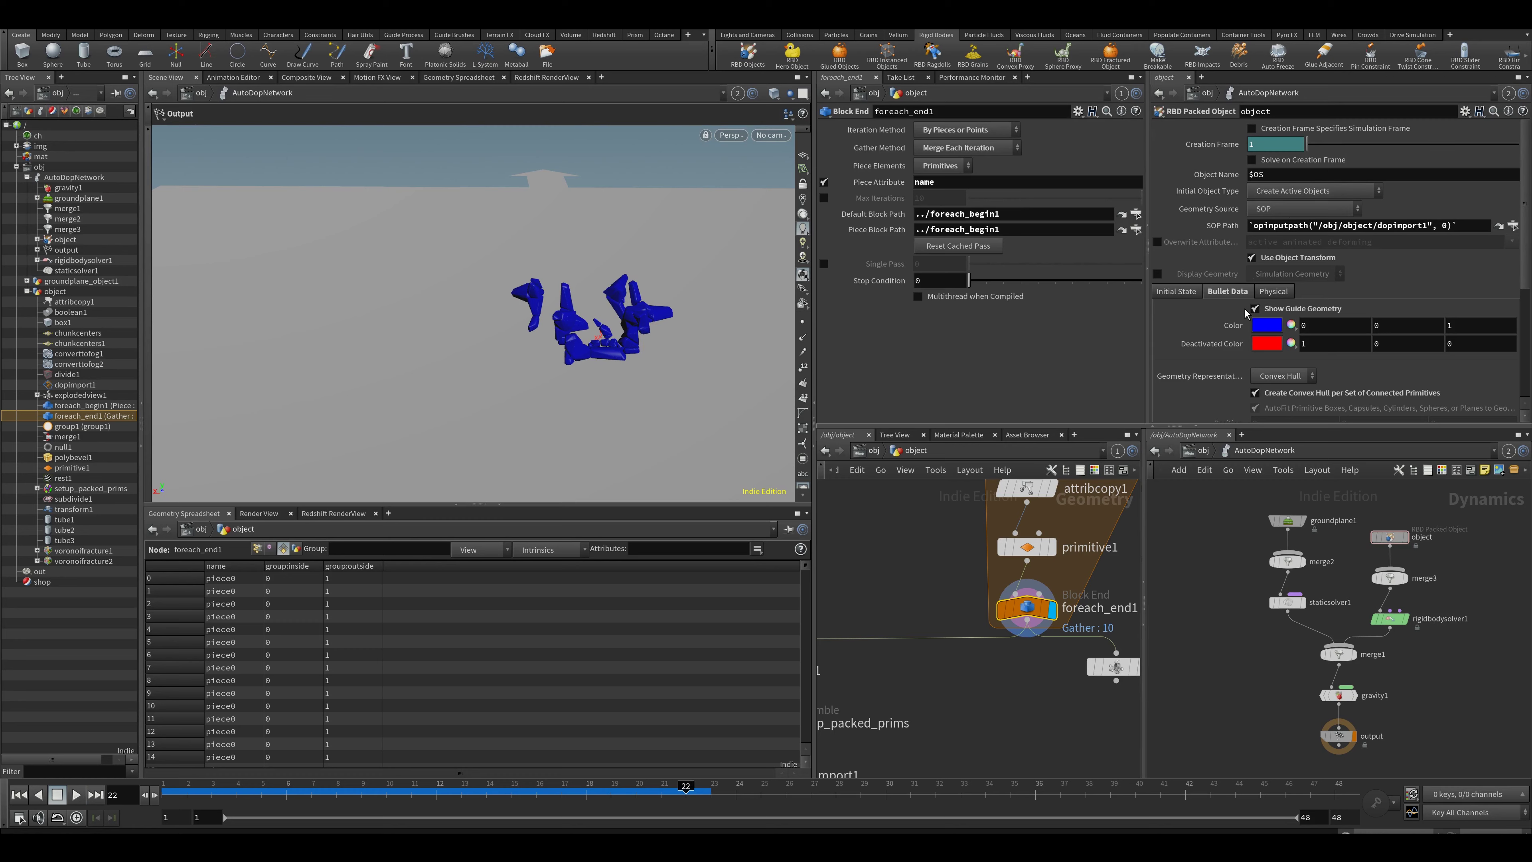
Step: Hide the Bullet guide geometry, turn Display Geometry back on, and replay the simulation up to frame 15
click(1158, 274)
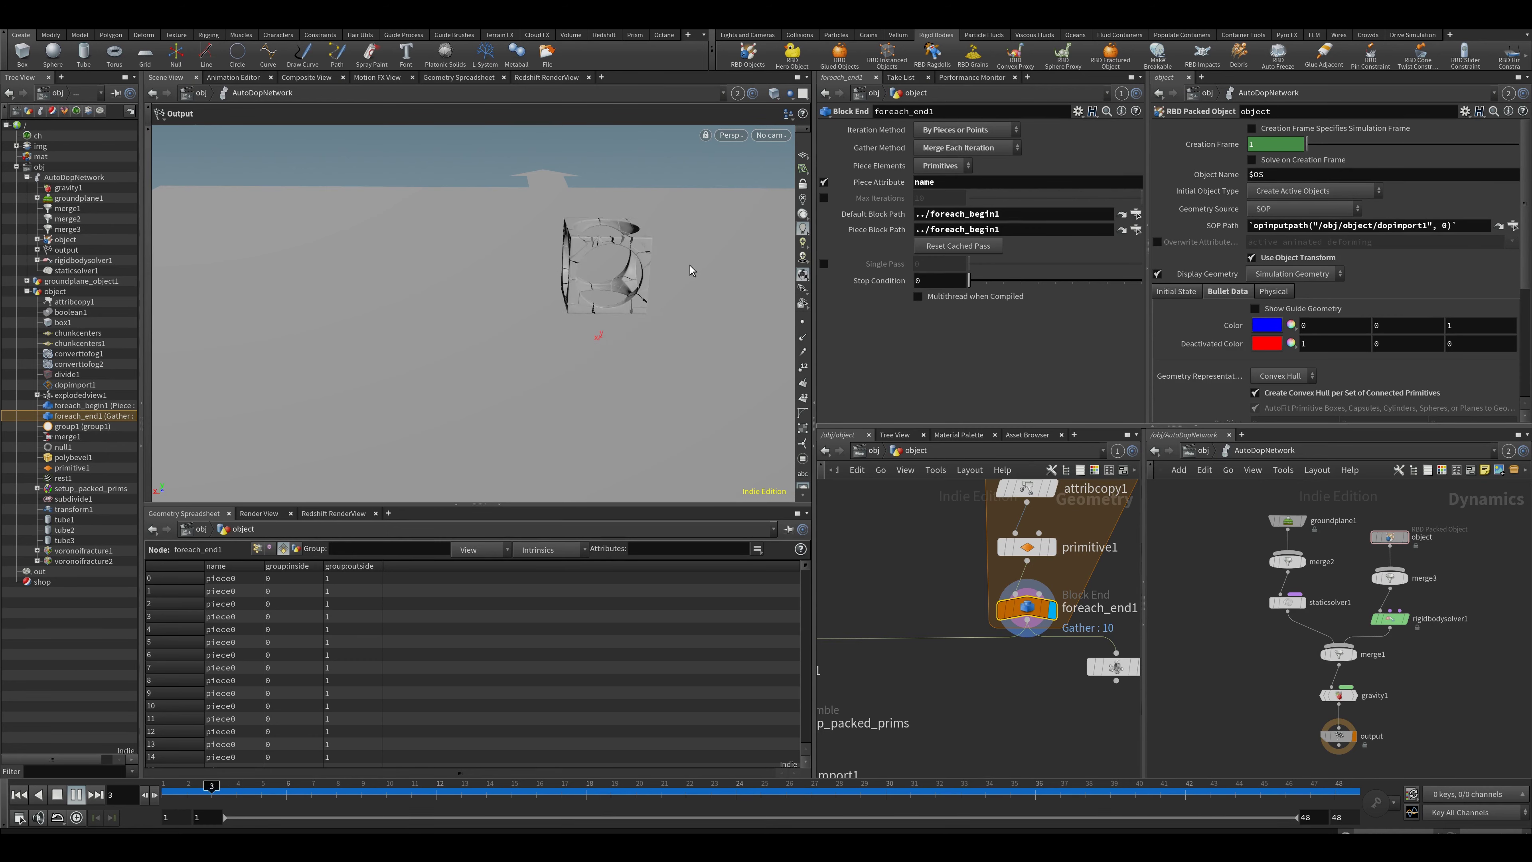
key(Up)
alt+drag(650, 255, 586, 299)
scroll(586, 299, up, 4)
middle_drag(954, 644, 956, 644)
scroll(965, 638, down, 4)
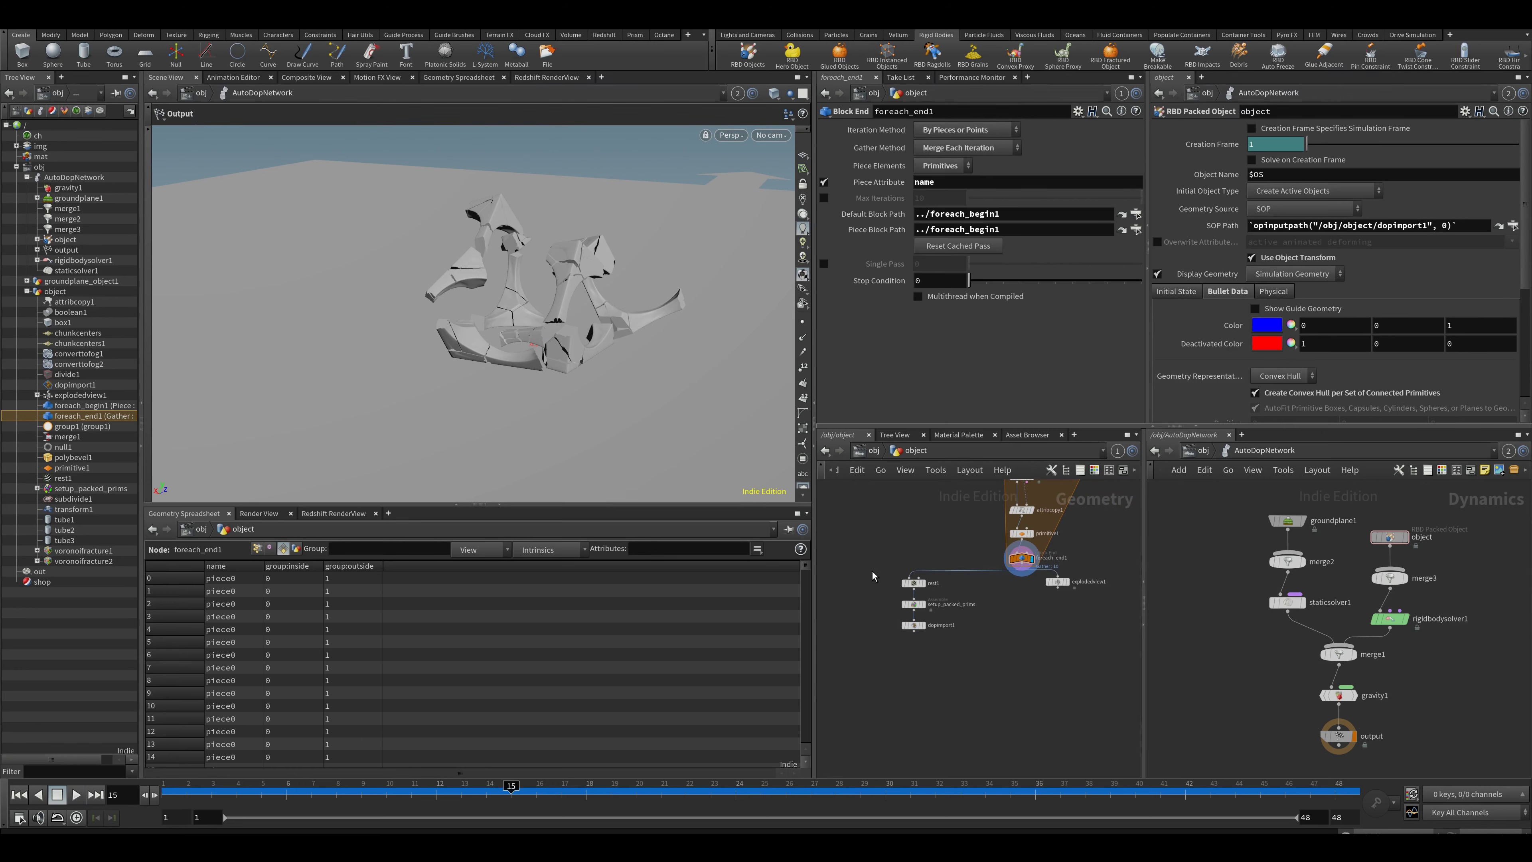
Step: Show the object network in the viewport, then display and select the dopimport1 node
click(737, 91)
click(749, 155)
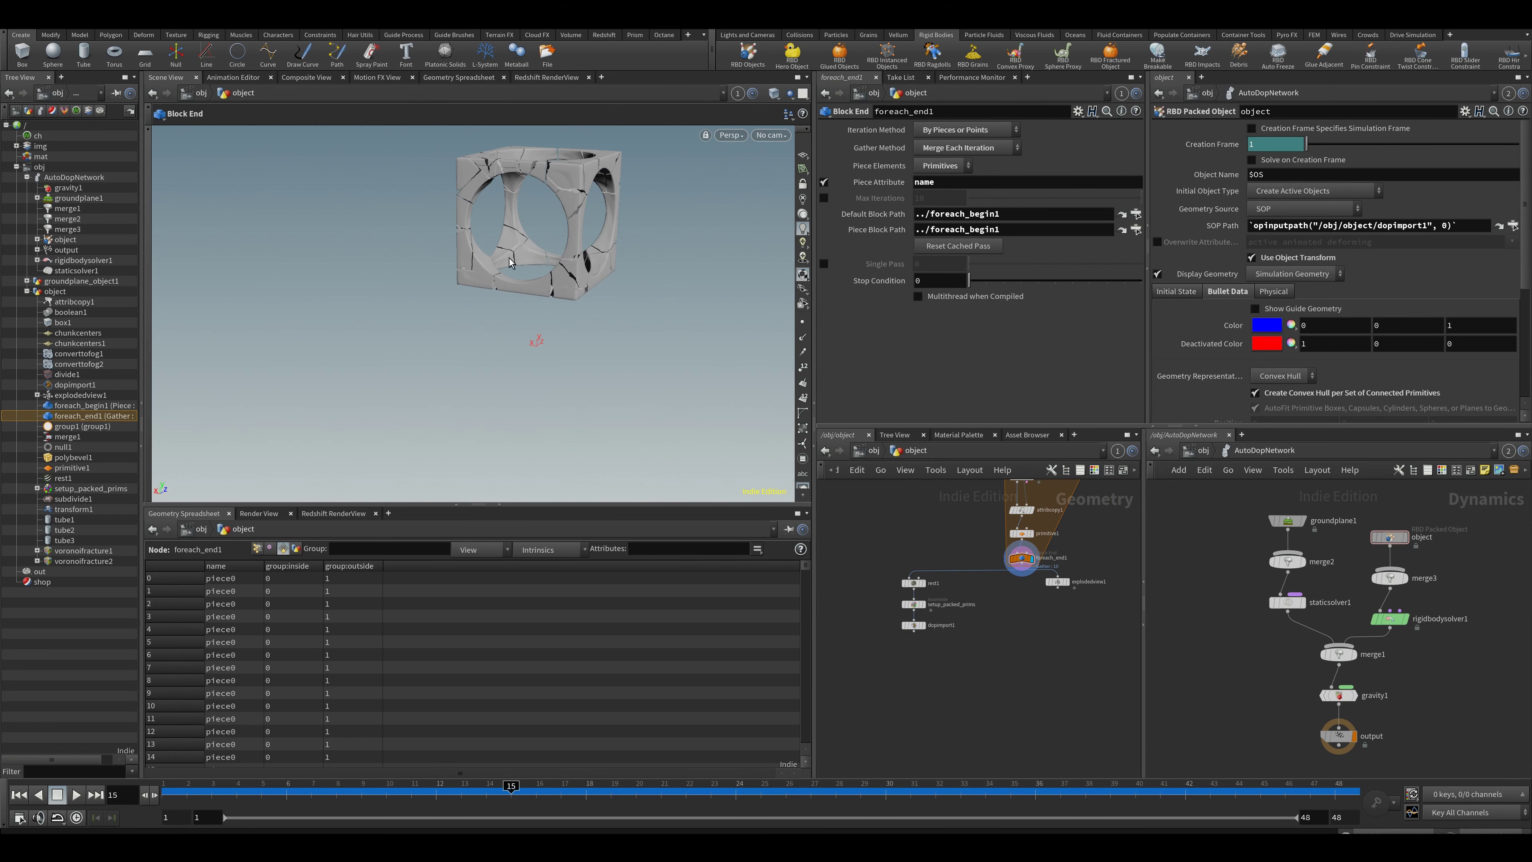
click(928, 612)
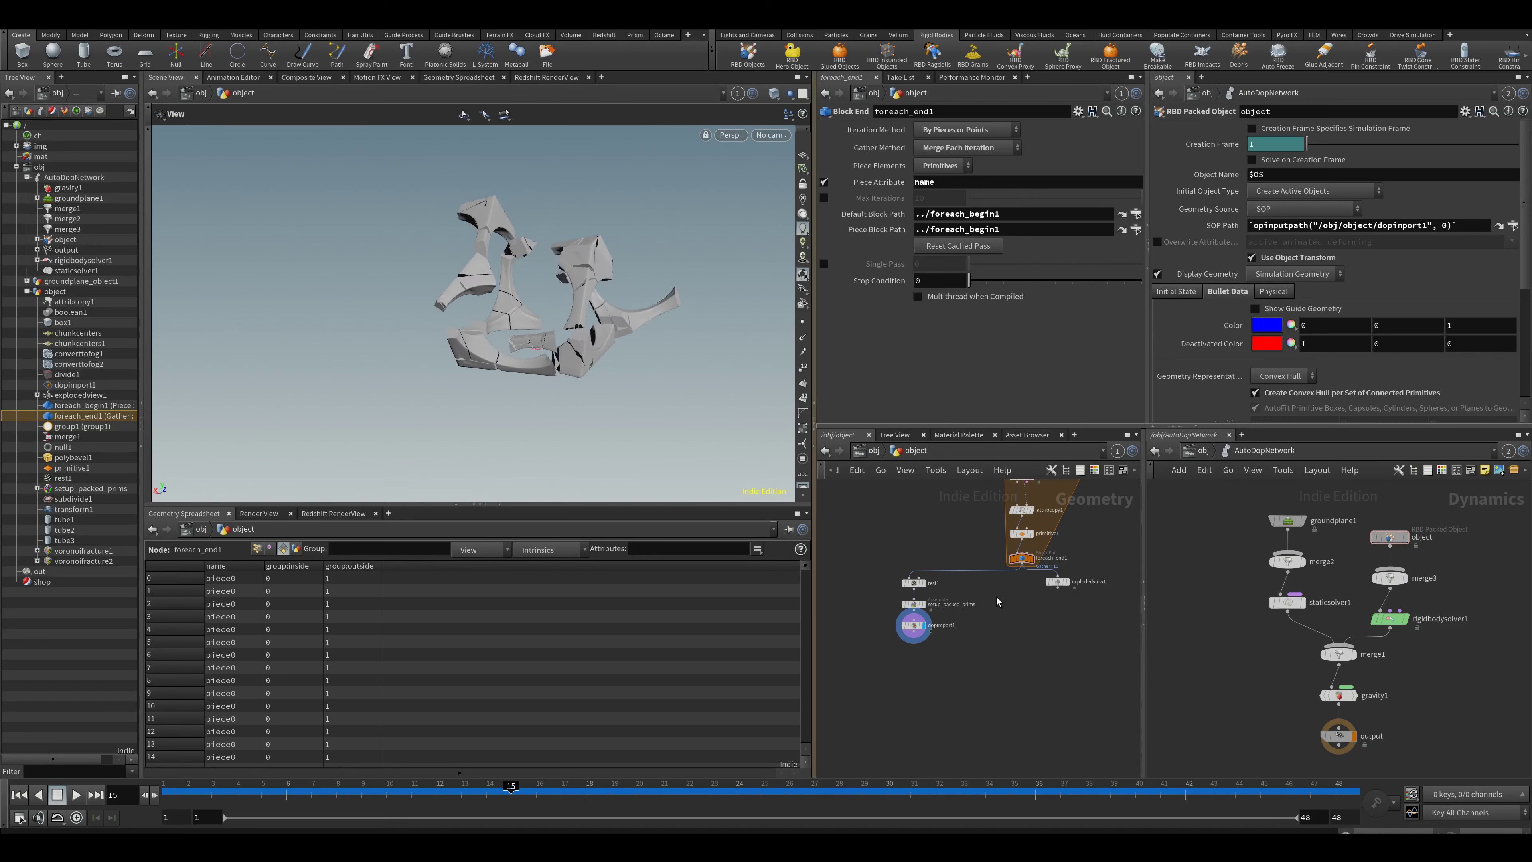
click(914, 625)
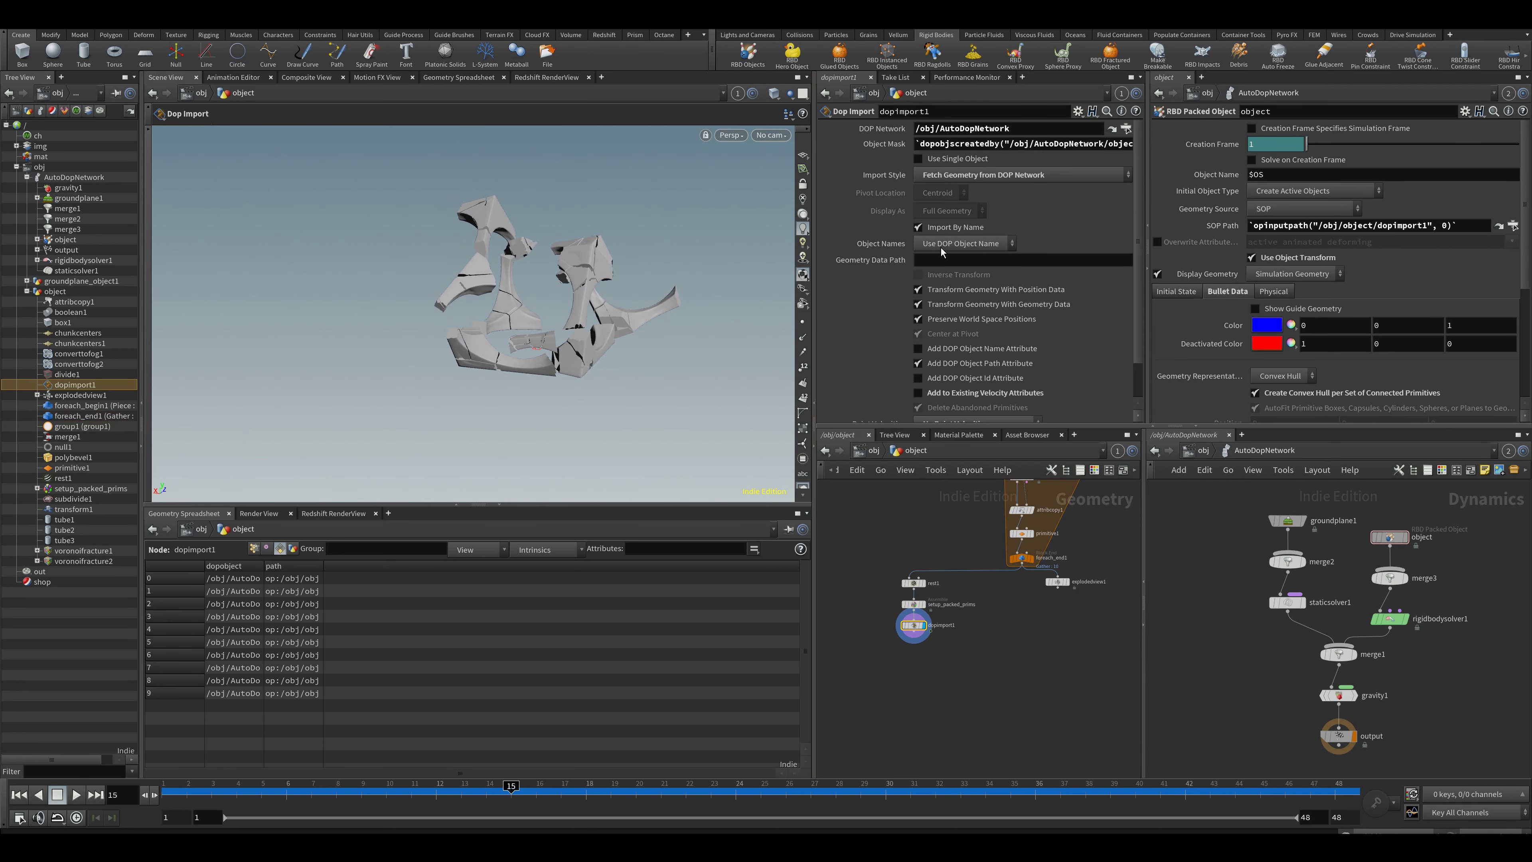
Step: Set dopimport1's Import Style to Create Points to Represent Objects and examine the resulting points at frame 1
click(974, 175)
click(914, 269)
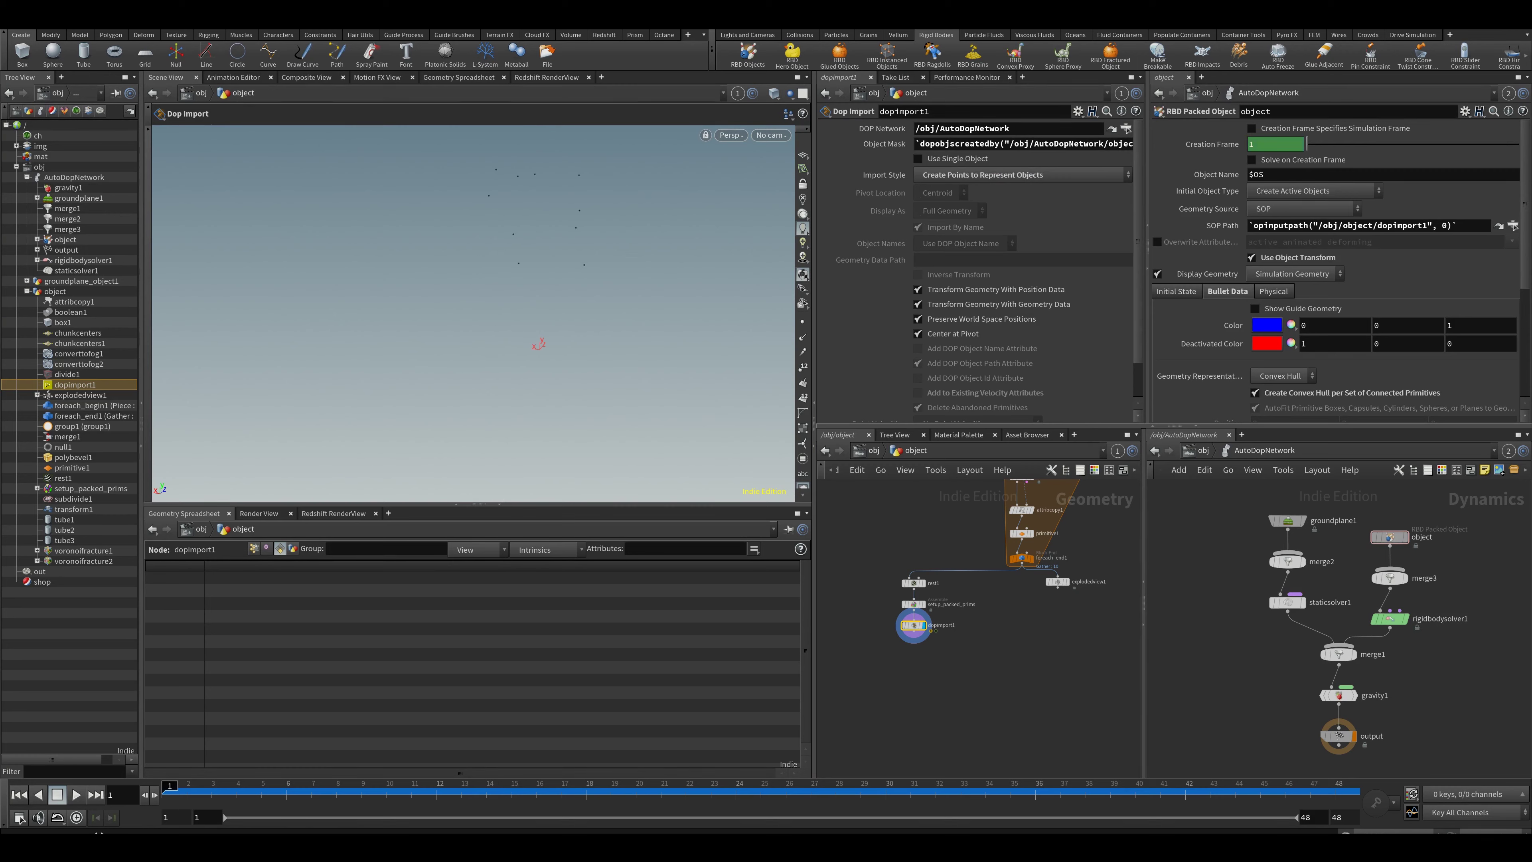
scroll(921, 607, up, 3)
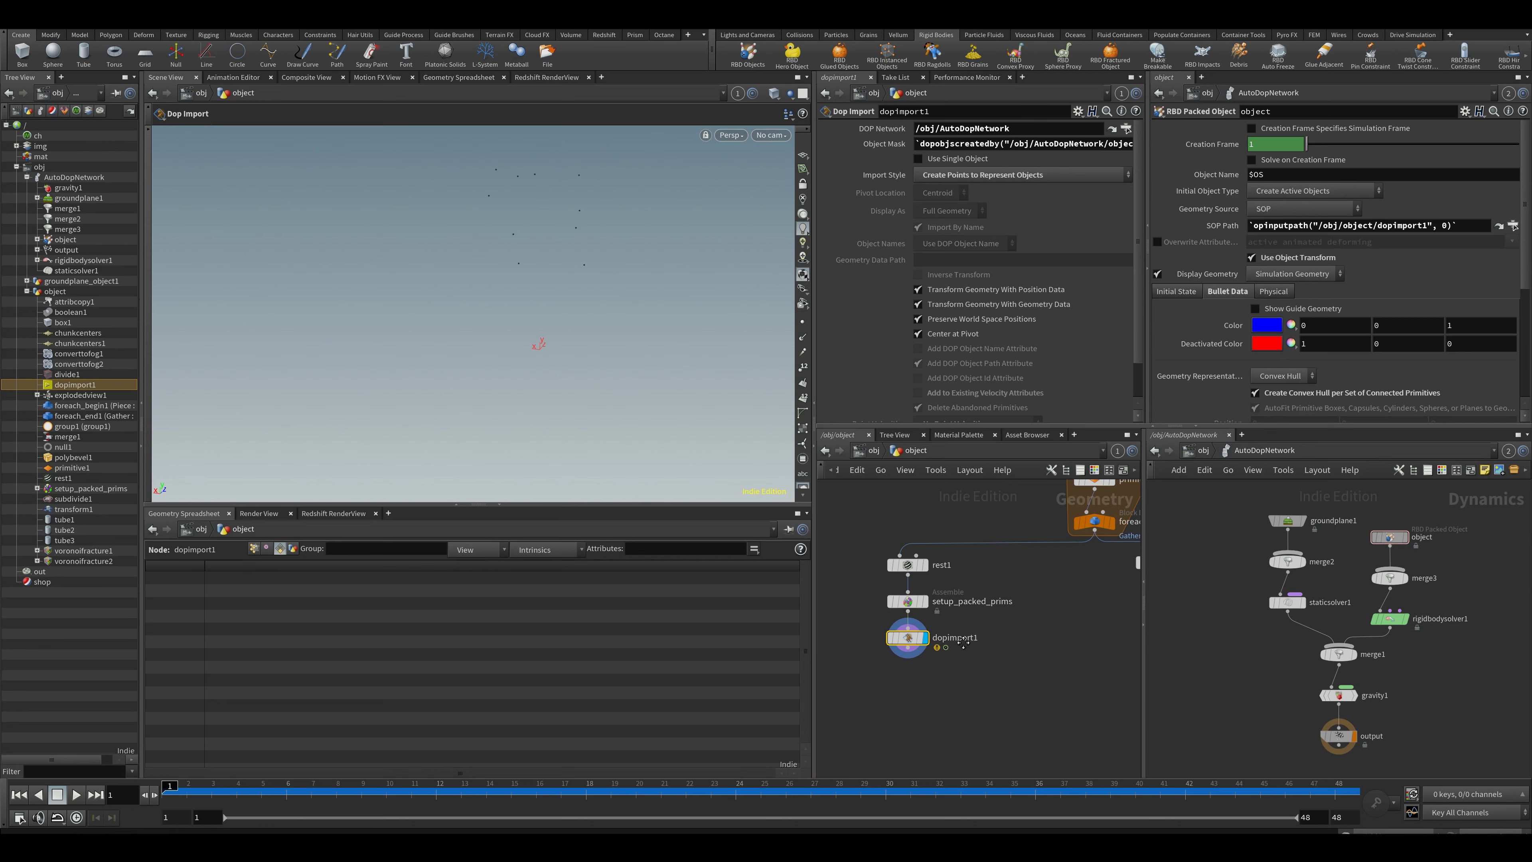
scroll(971, 633, down, 3)
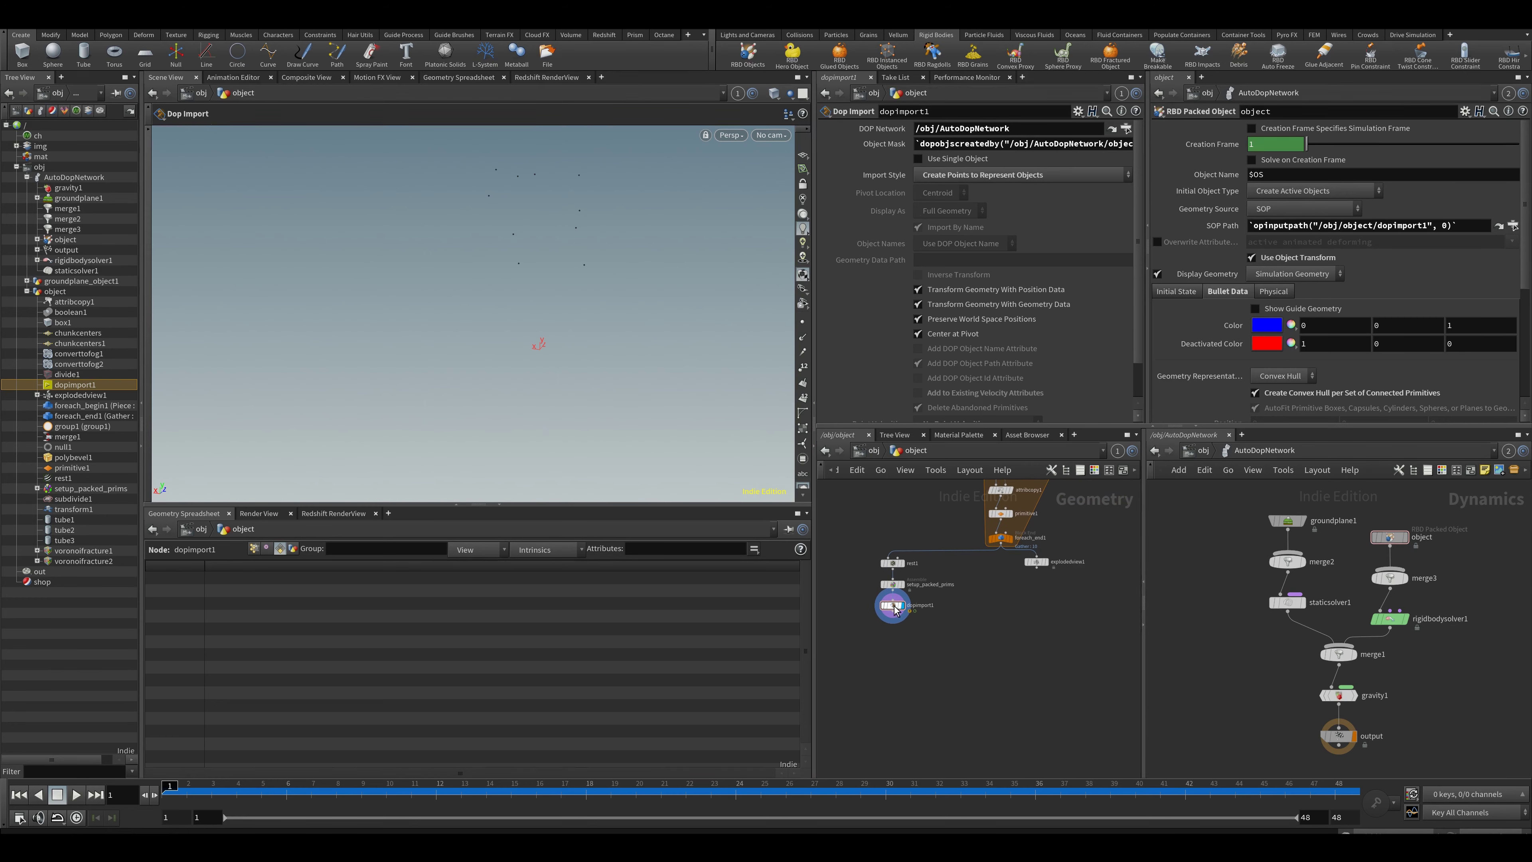
scroll(895, 609, up, 3)
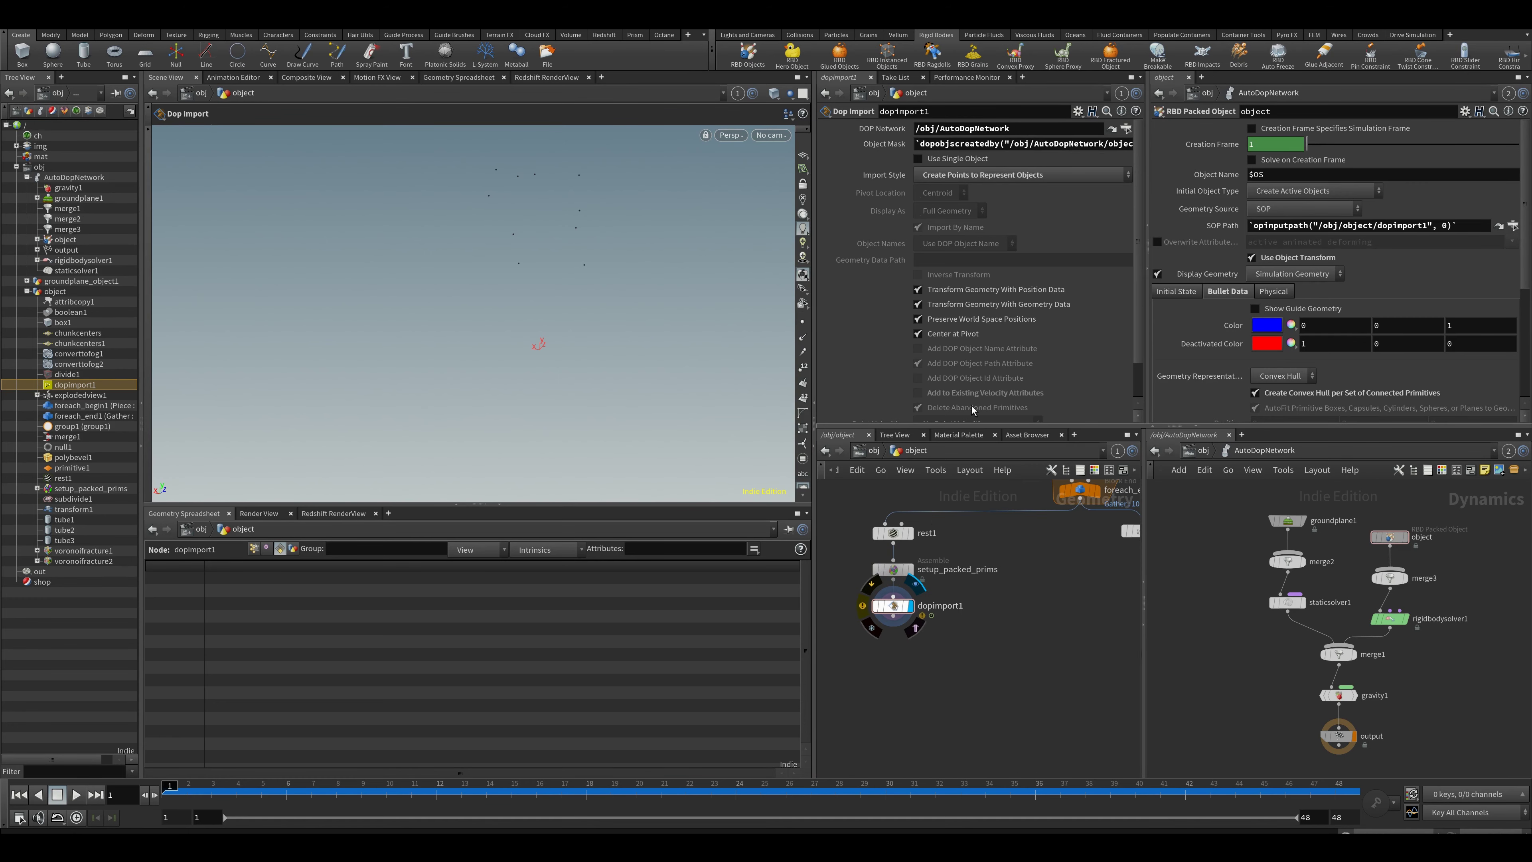
Step: Set dopimport1's Import Style back to Fetch Geometry from DOP Network
click(968, 172)
click(977, 186)
scroll(908, 566, up, 3)
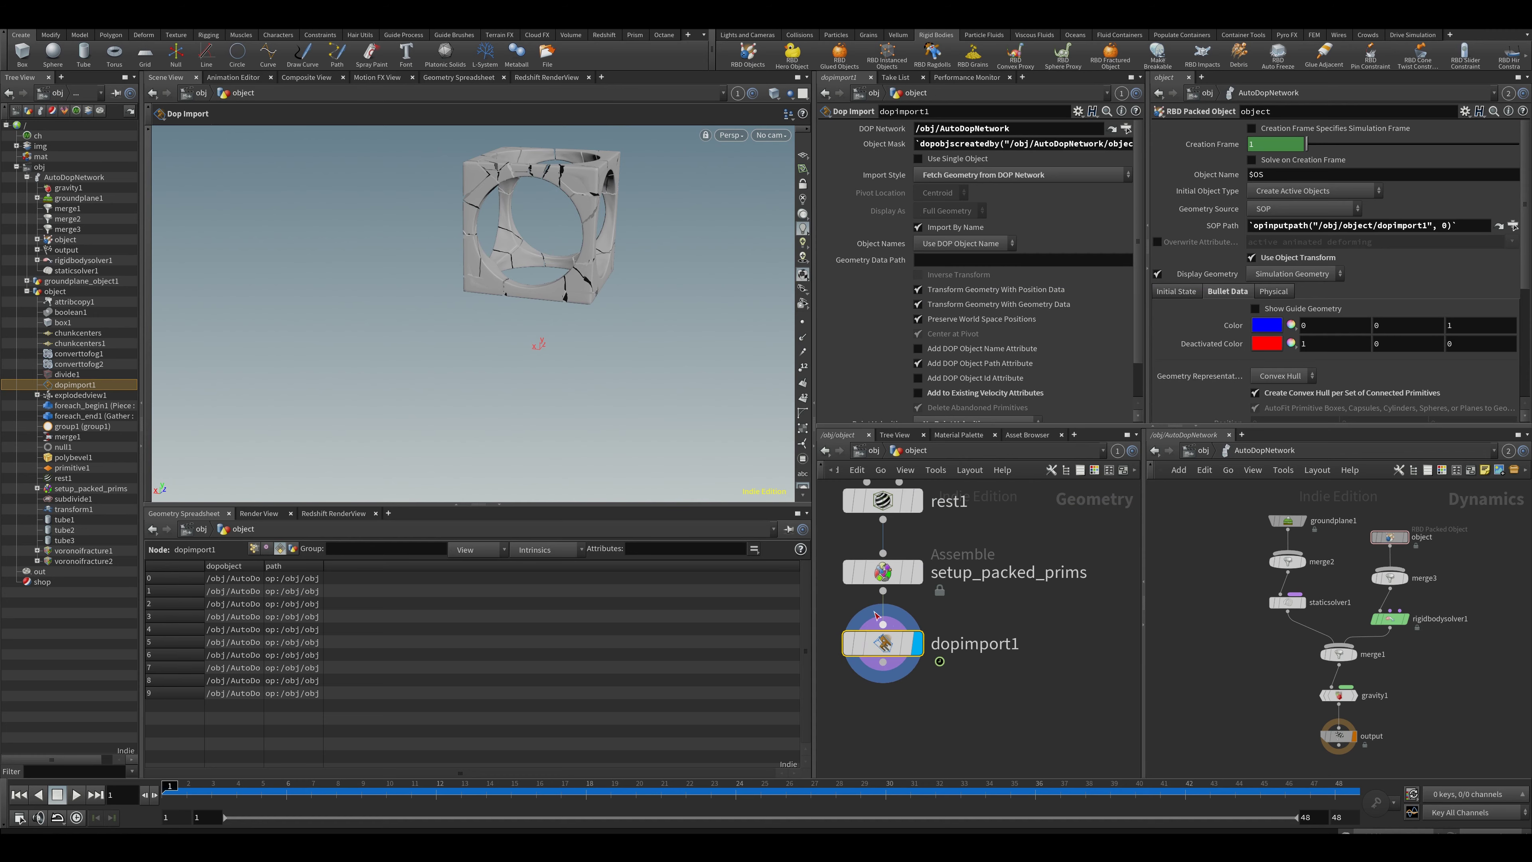
Step: Set dopimport1's Import Style to Create Points to Represent Objects and compare the node's memory use before and after the change
middle_click(895, 644)
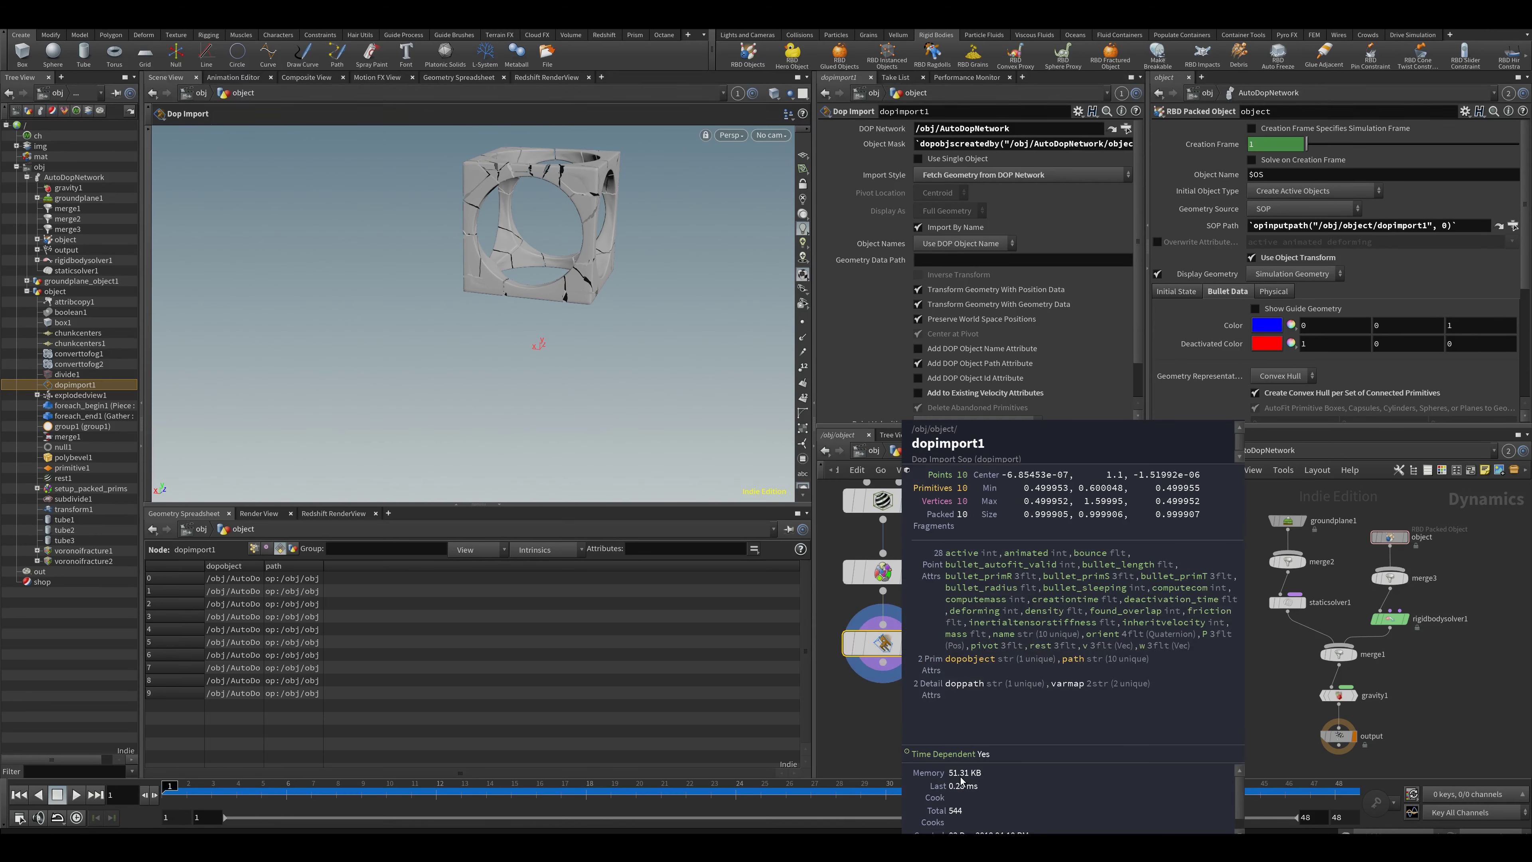
middle_drag(961, 781, 966, 762)
click(965, 174)
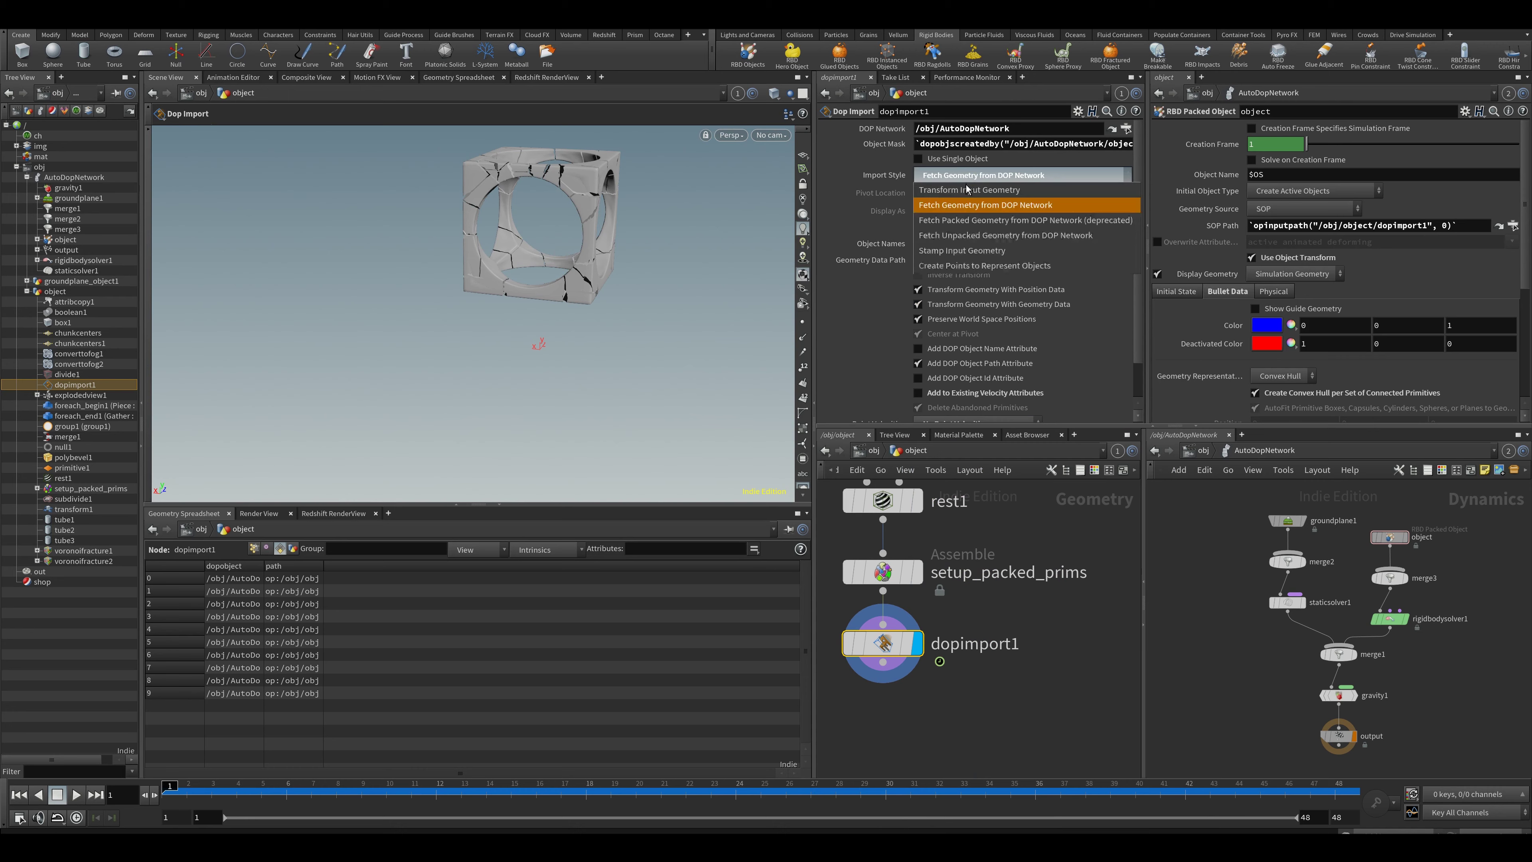
middle_click(889, 649)
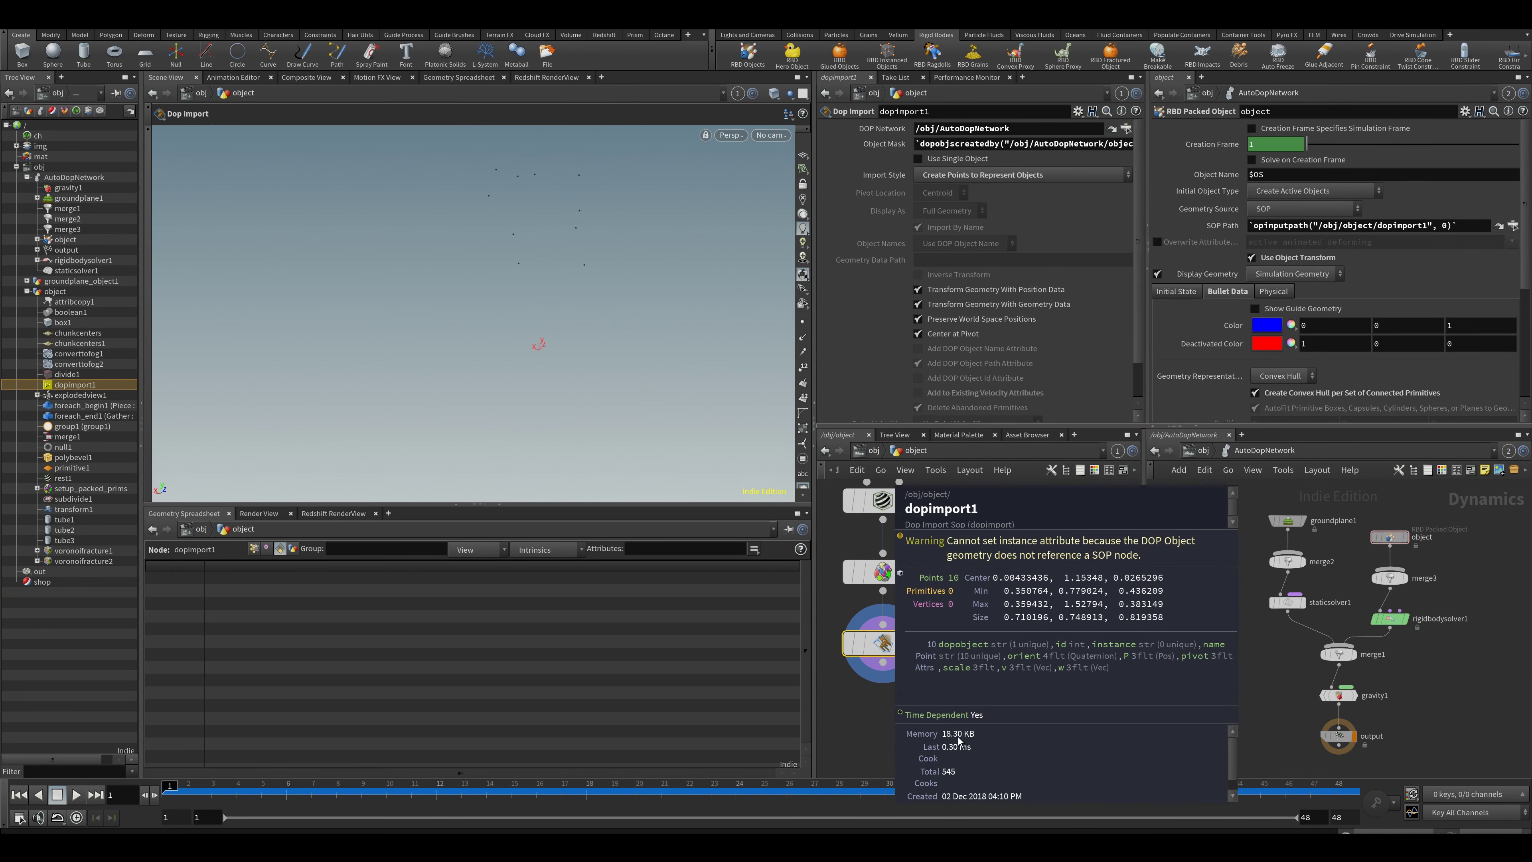
scroll(958, 736, down, 3)
middle_drag(973, 724, 964, 576)
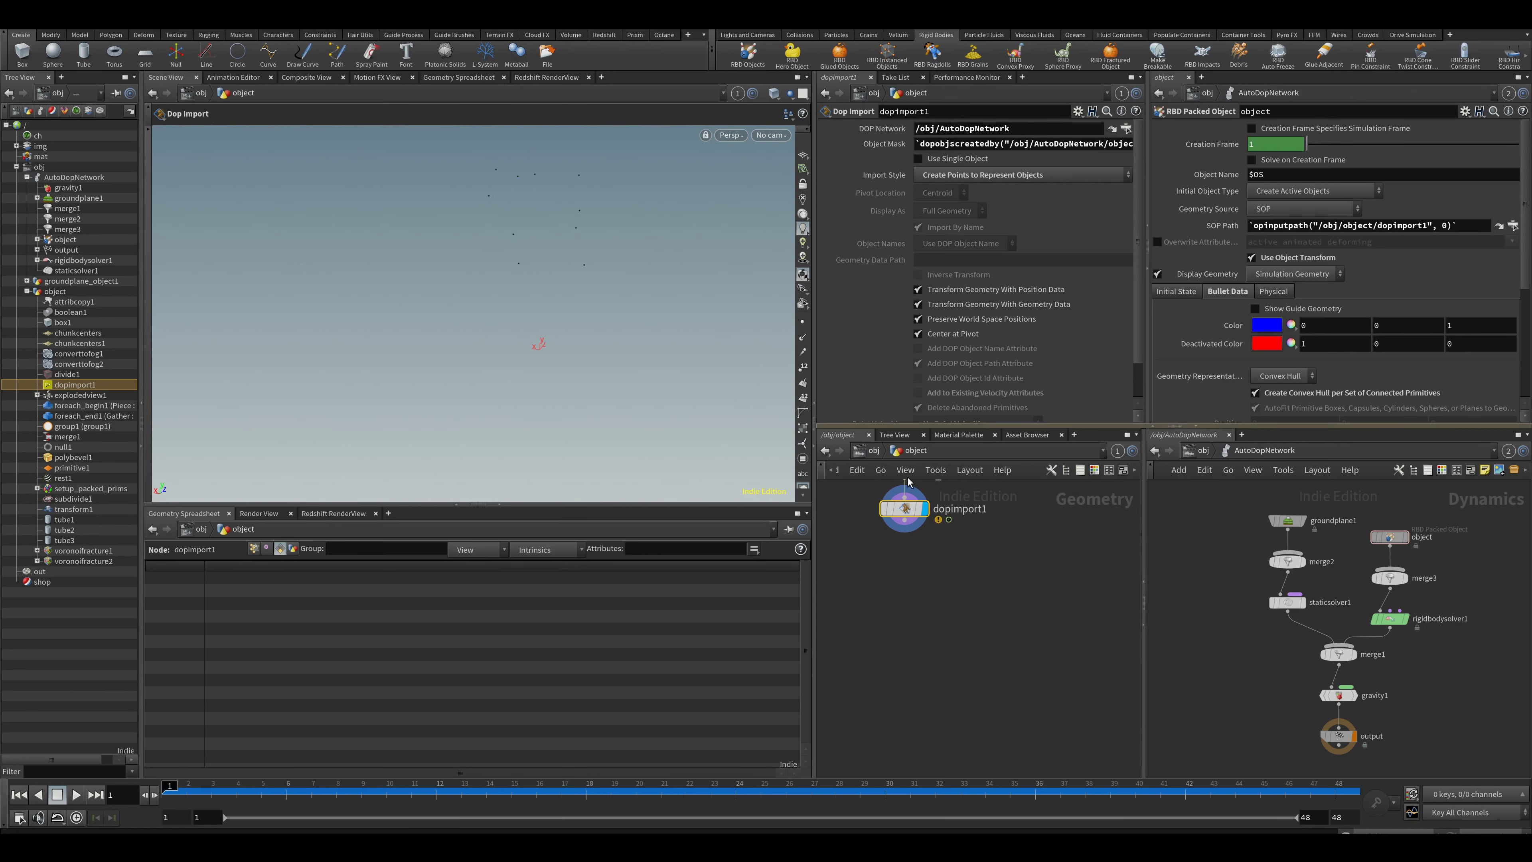
Step: Add a Transform Pieces node below dopimport1
alt+right_drag(362, 304, 407, 284)
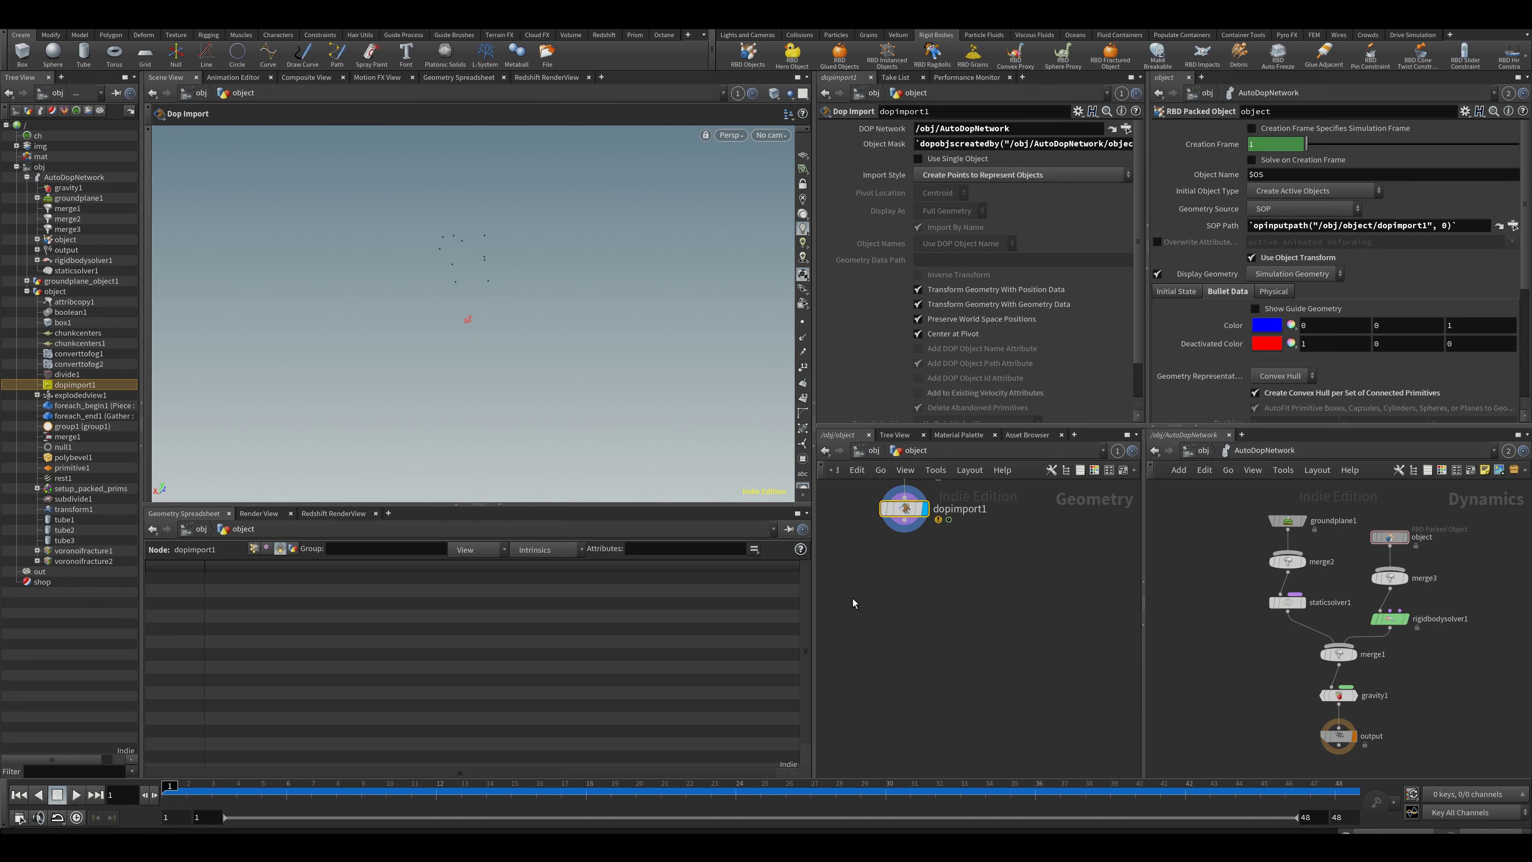
scroll(853, 599, down, 3)
key(Tab)
mouse_move(886, 645)
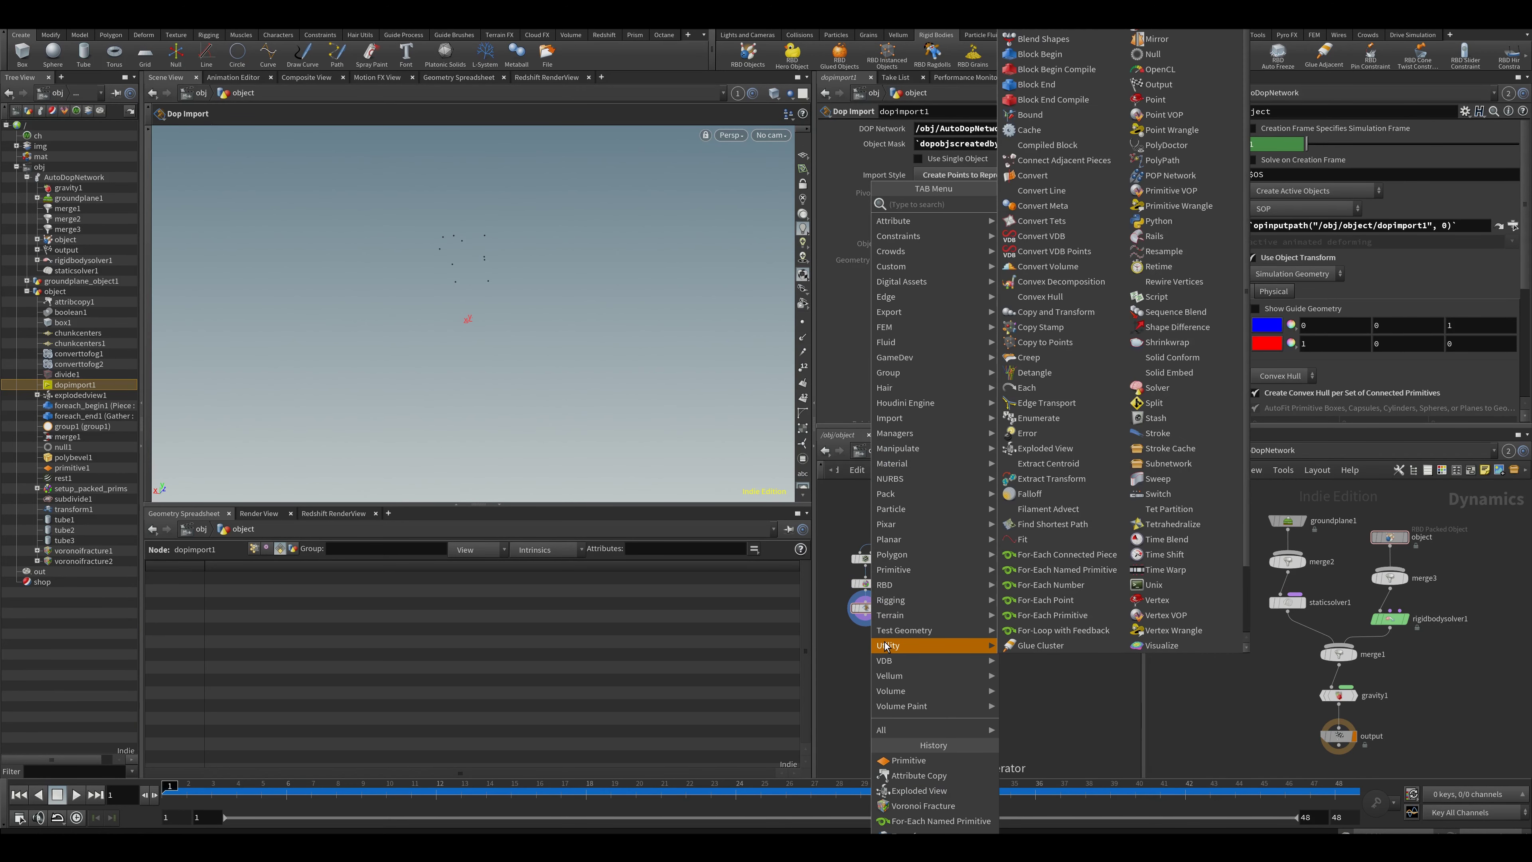
text(transformp)
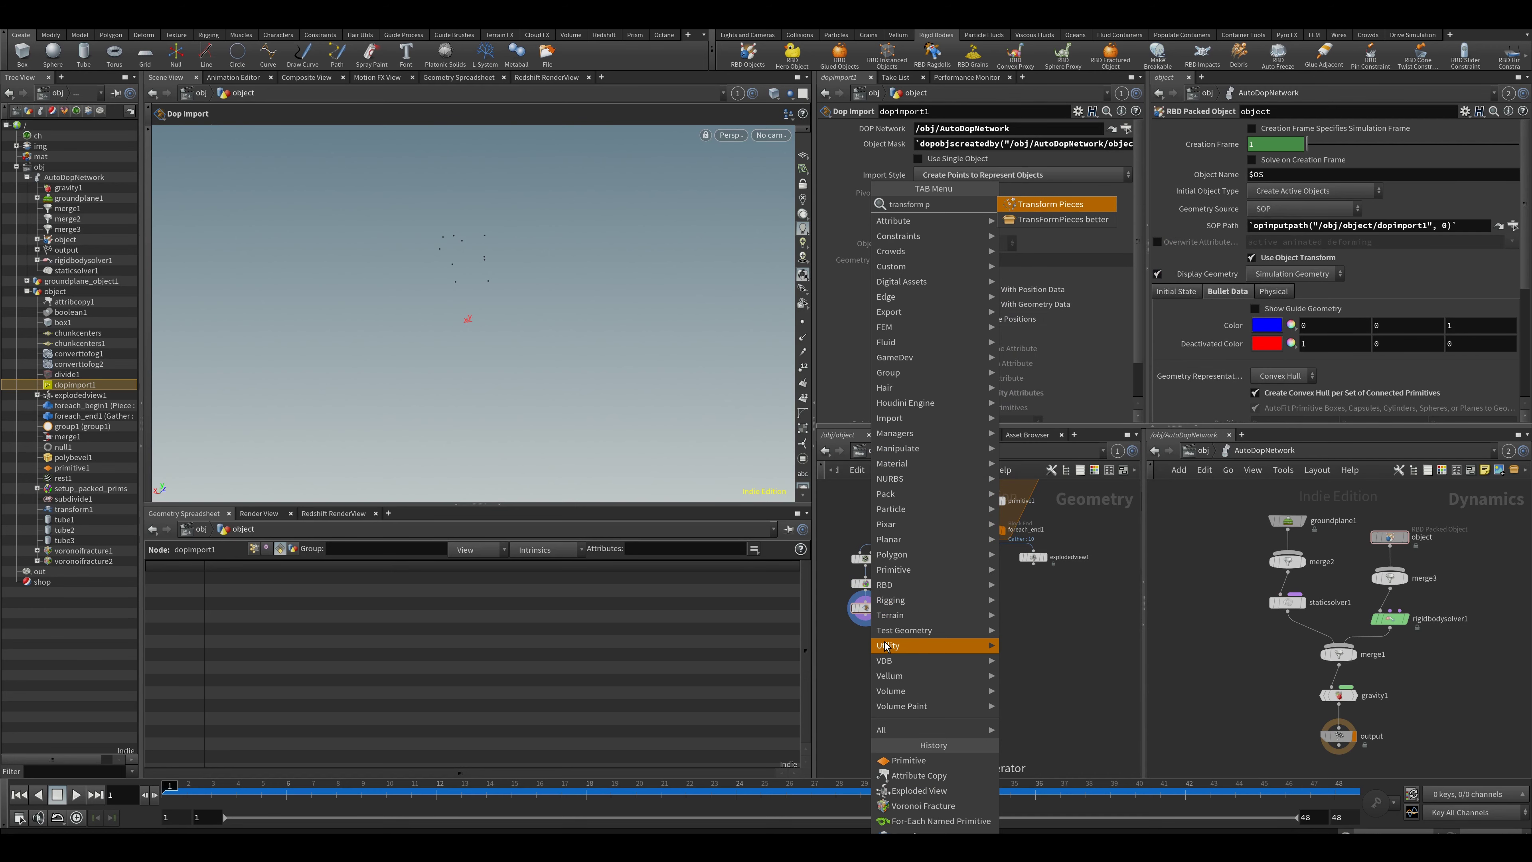
key(Return)
click(867, 677)
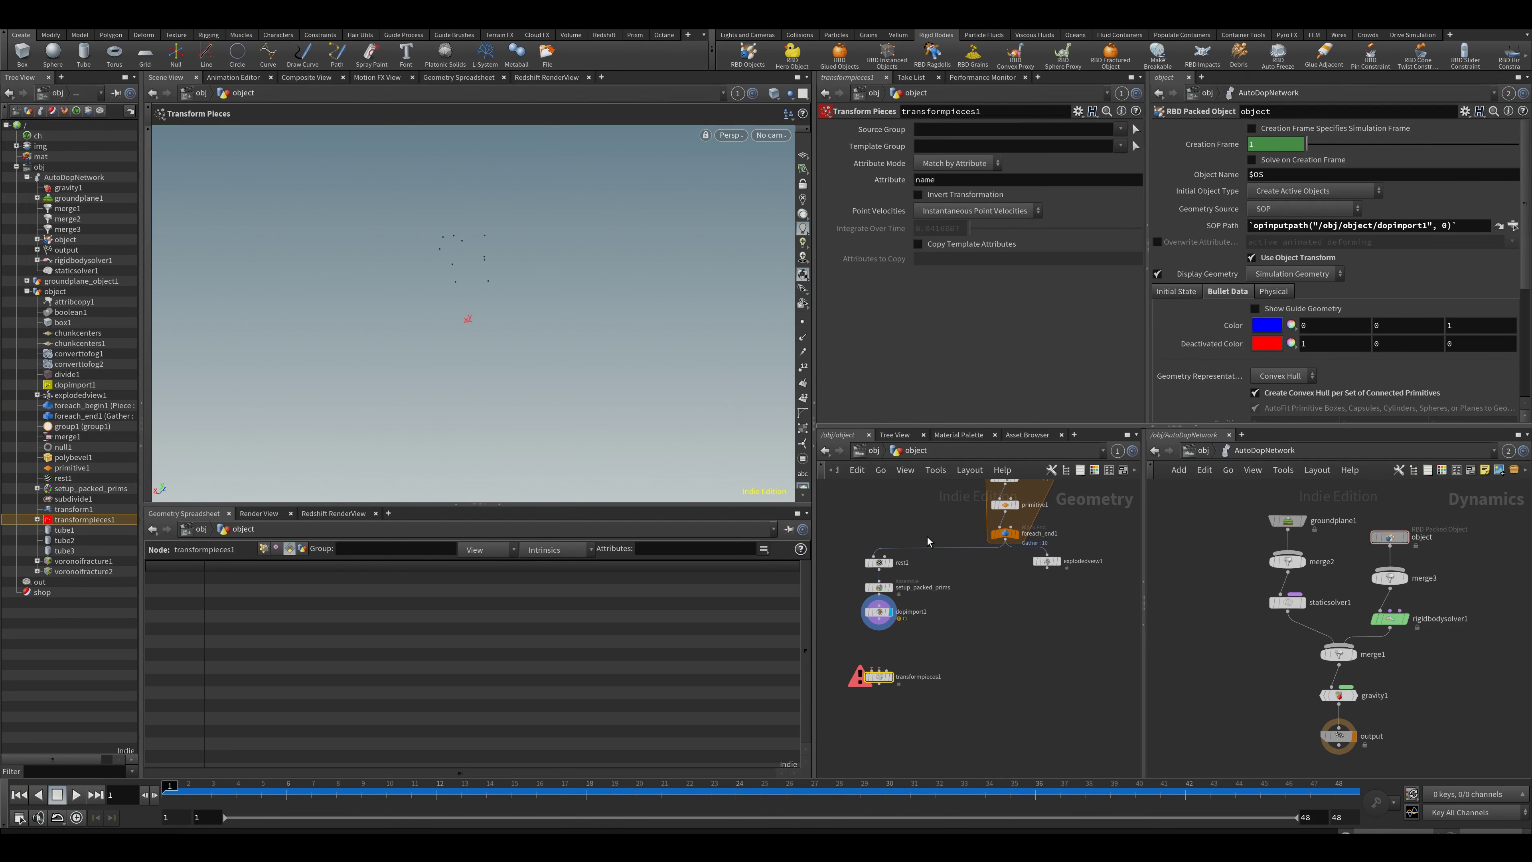
middle_drag(953, 618, 913, 650)
drag(832, 708, 864, 716)
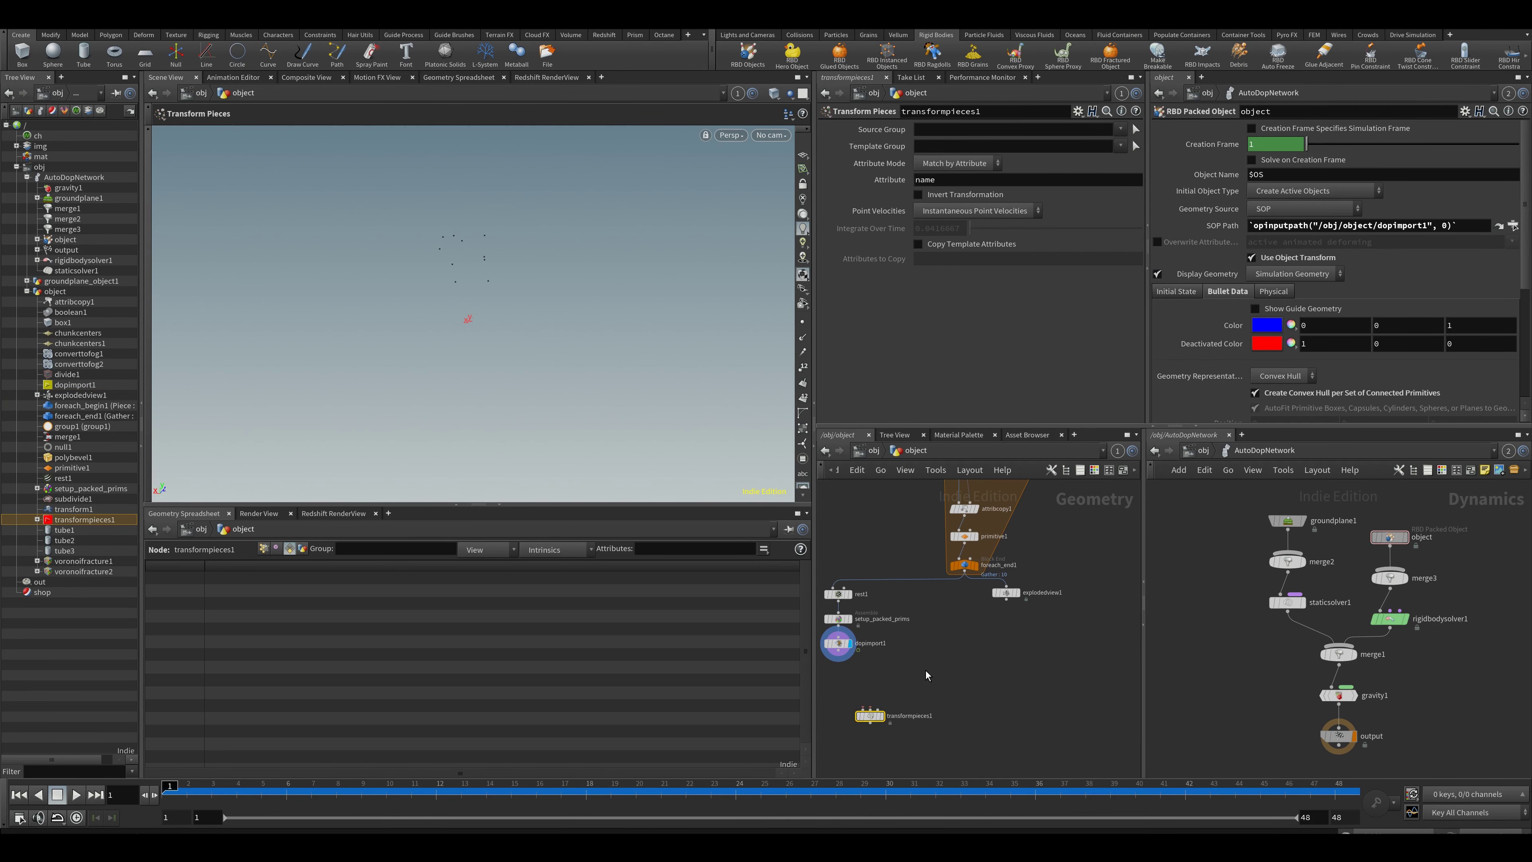
Step: Wire transform1's output into the first input of transformpieces1 and display transform1
click(924, 670)
scroll(920, 667, down, 3)
middle_drag(915, 546, 909, 565)
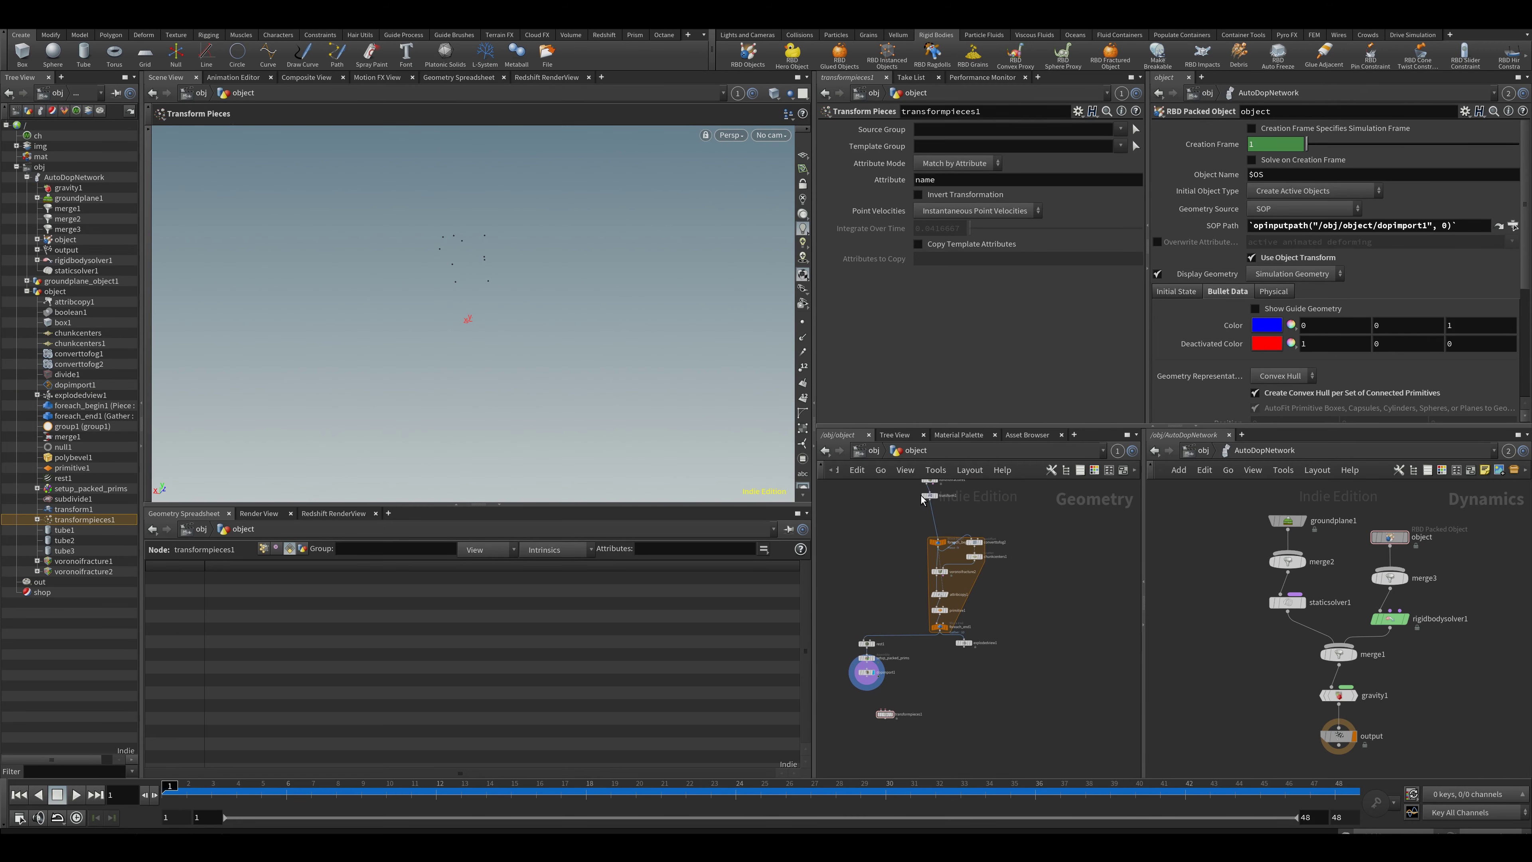
scroll(923, 498, up, 3)
click(932, 504)
middle_drag(894, 750, 837, 775)
click(892, 667)
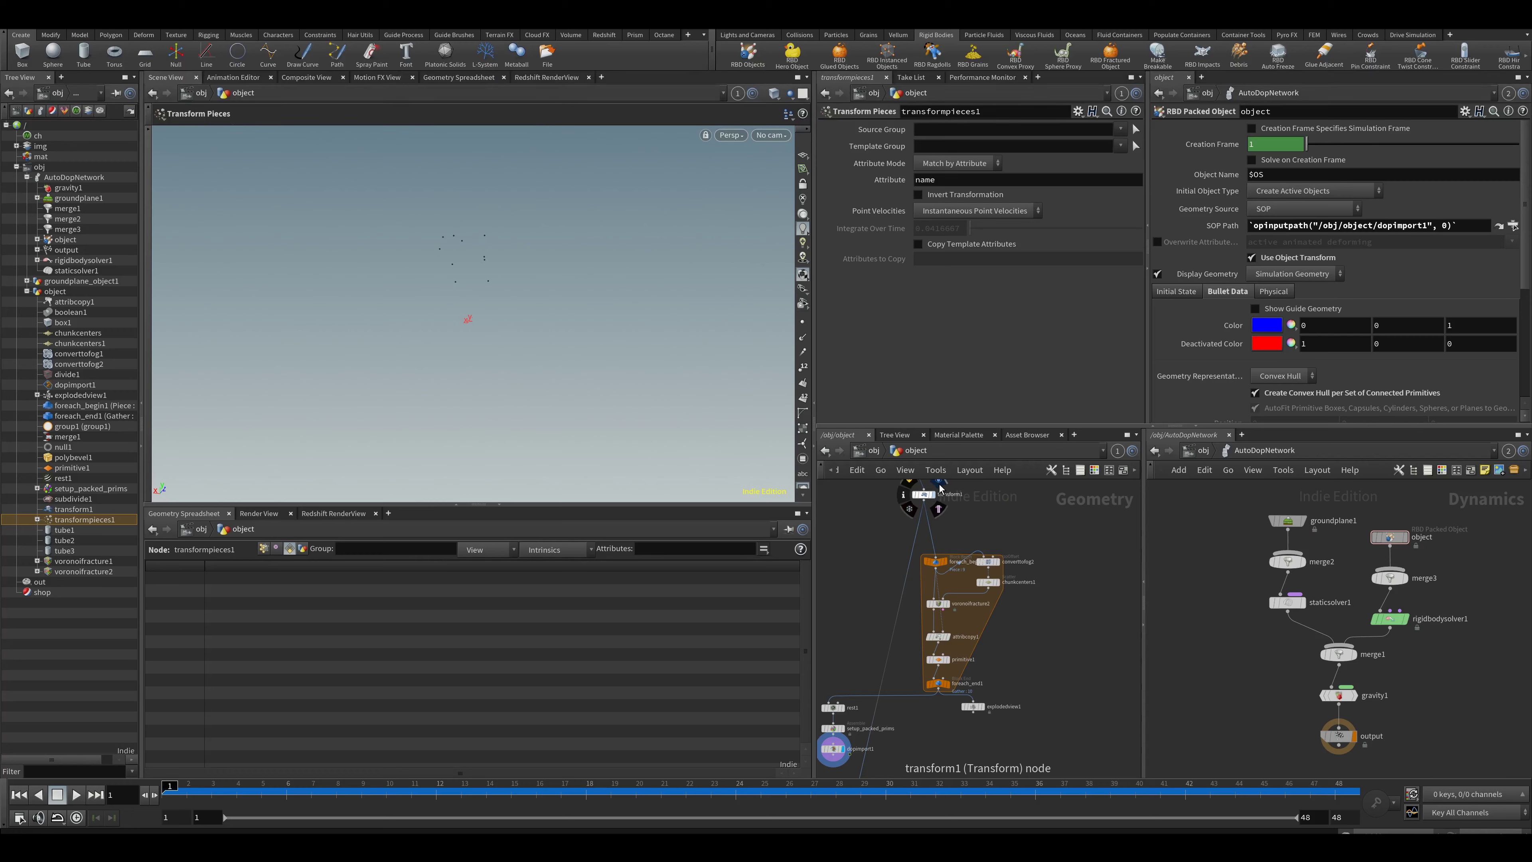
click(932, 496)
middle_drag(888, 759, 972, 592)
scroll(948, 644, up, 4)
drag(946, 645, 916, 691)
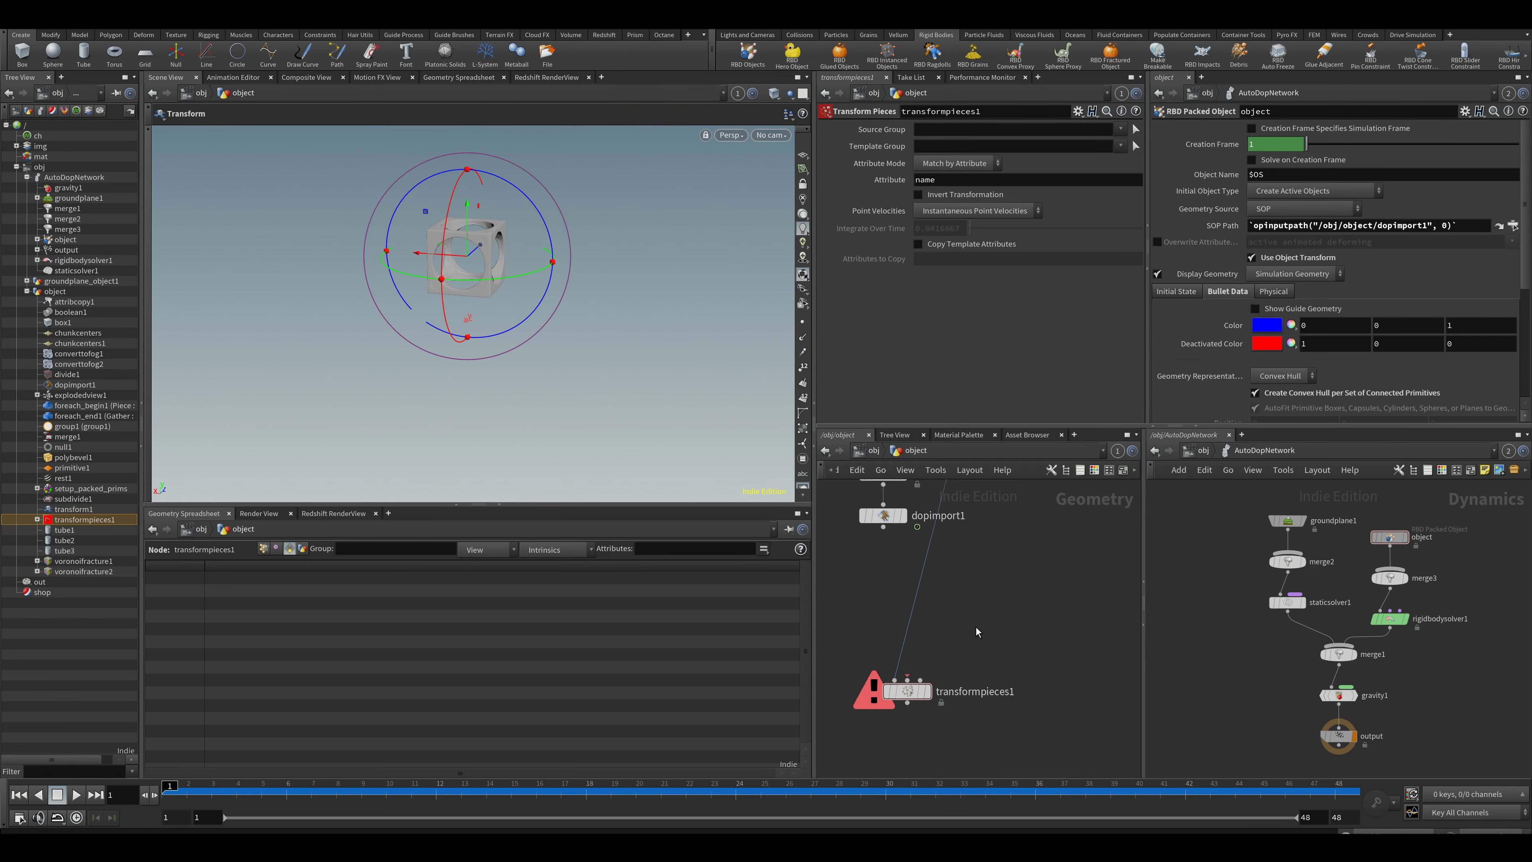
Step: Add a Time Shift node above transformpieces1 and delete its Frame expression so Frame stays fixed at 1
key(Tab)
key(Escape)
key(Tab)
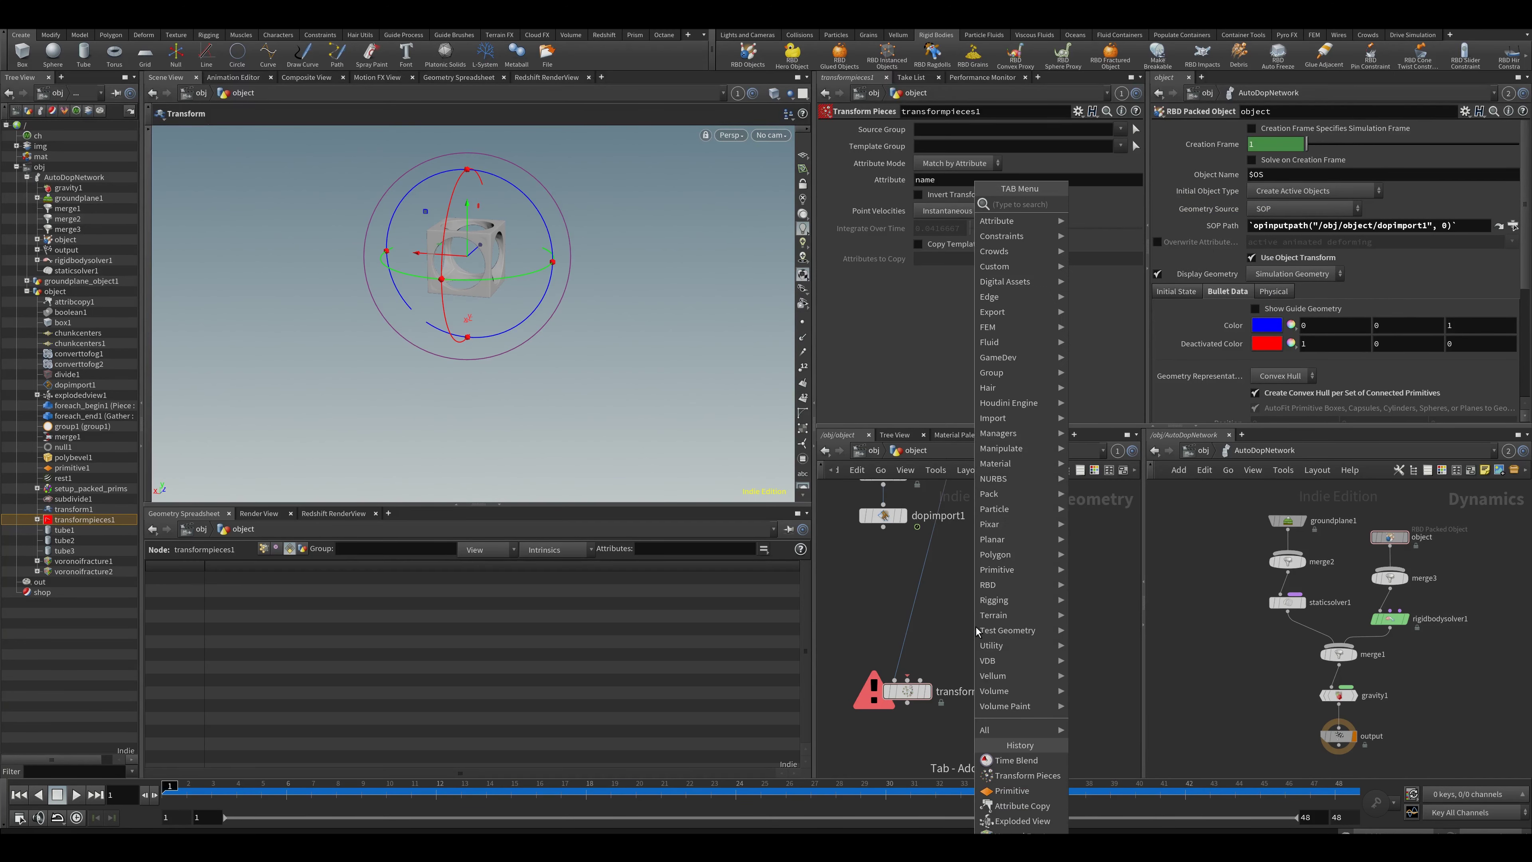
text(timeshift)
key(Return)
click(972, 626)
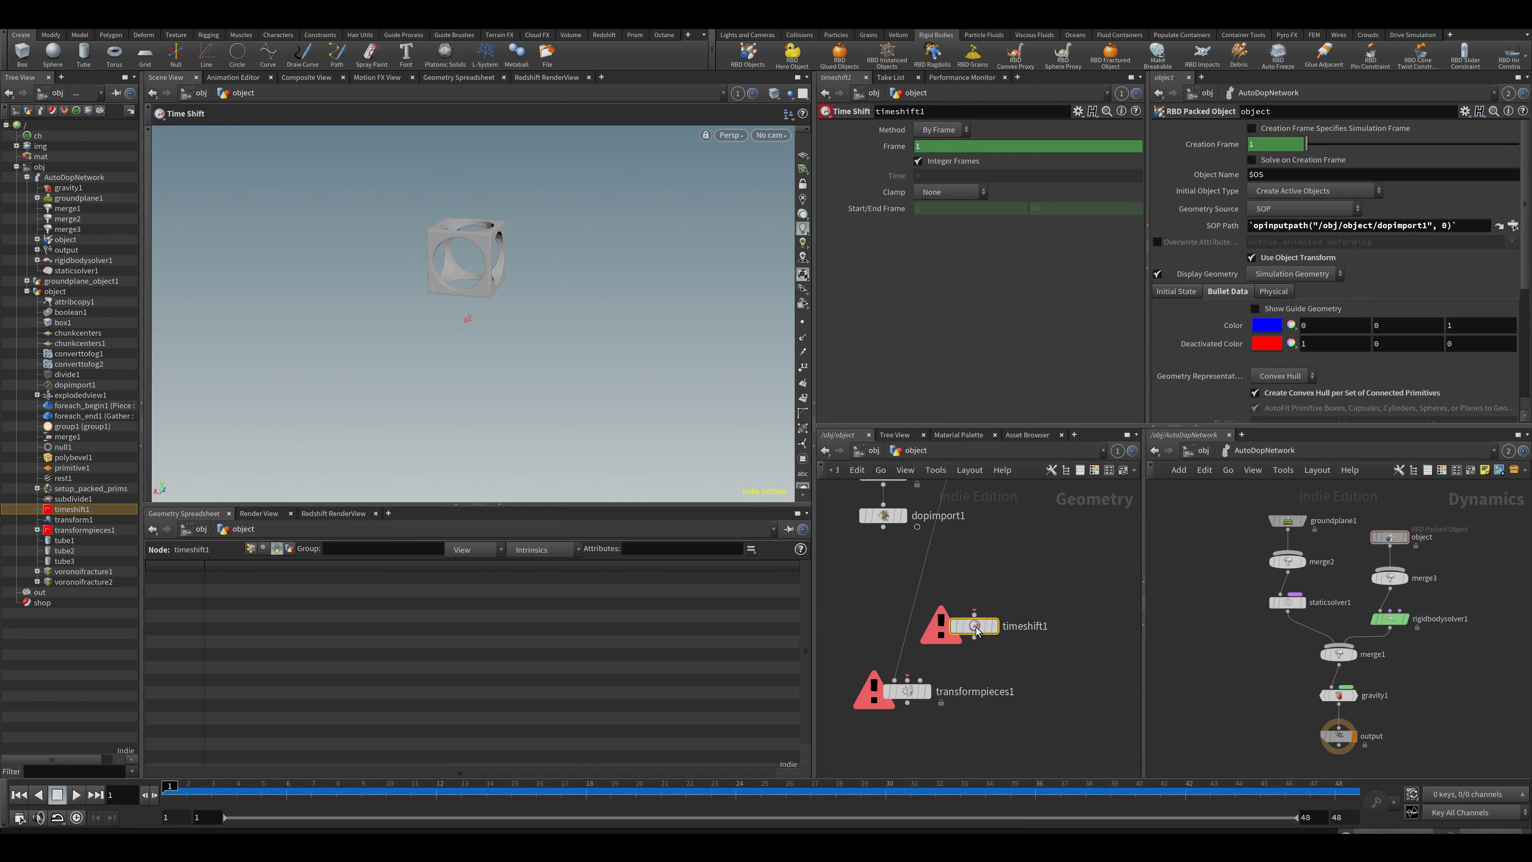
right_click(890, 148)
click(941, 314)
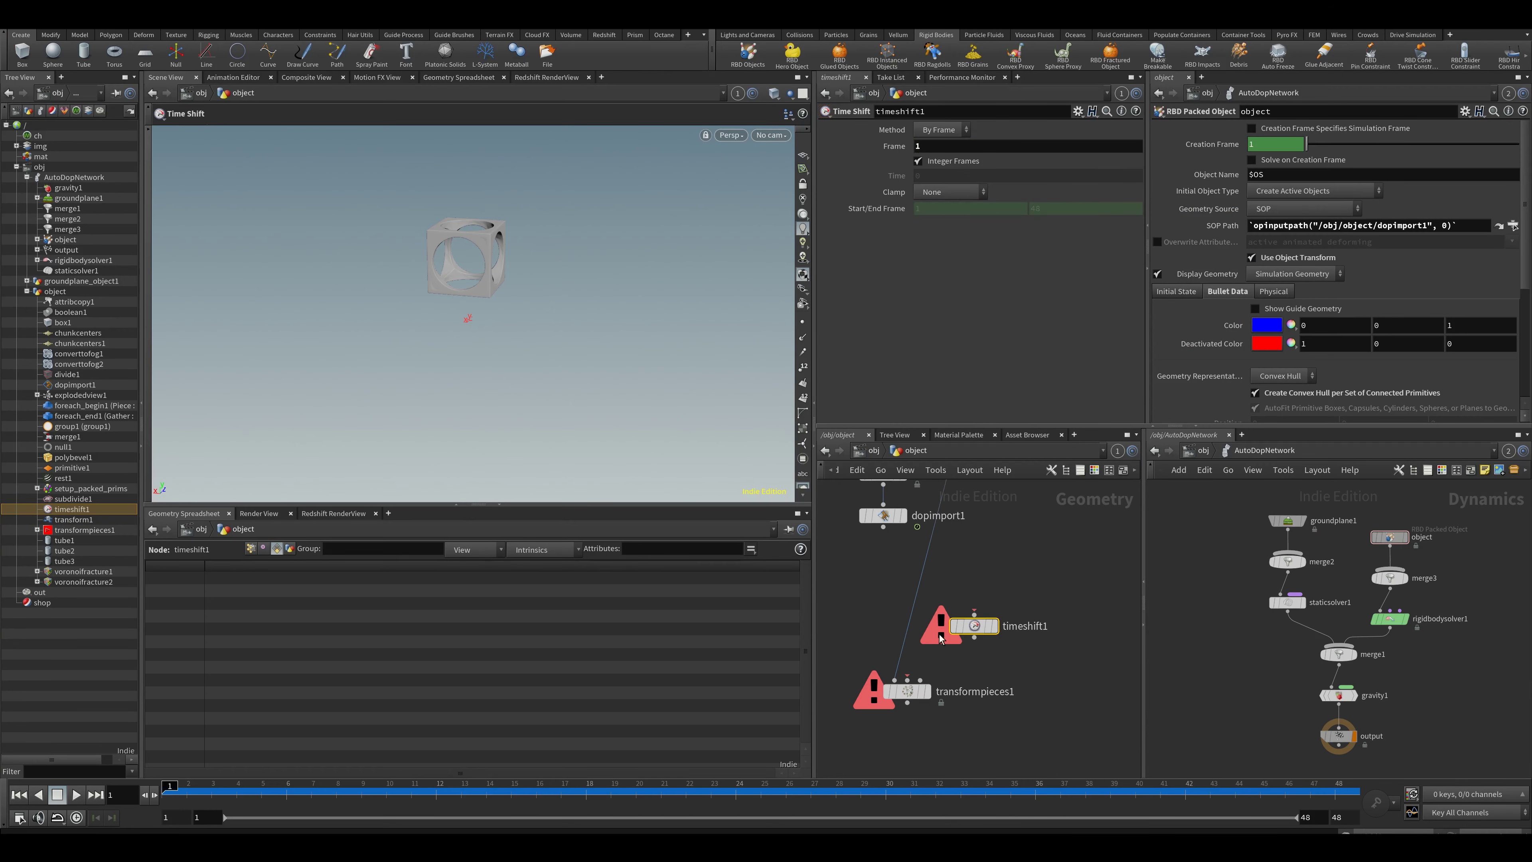
Step: Wire dopimport1 through timeshift1 into transformpieces1's third input and directly into its second input, and display transformpieces1
click(920, 680)
click(974, 637)
click(975, 614)
click(883, 527)
click(1000, 609)
mouse_move(478, 242)
alt+mouse_down()
mouse_move(537, 252)
mouse_move(513, 253)
alt+mouse_up()
drag(912, 680, 883, 527)
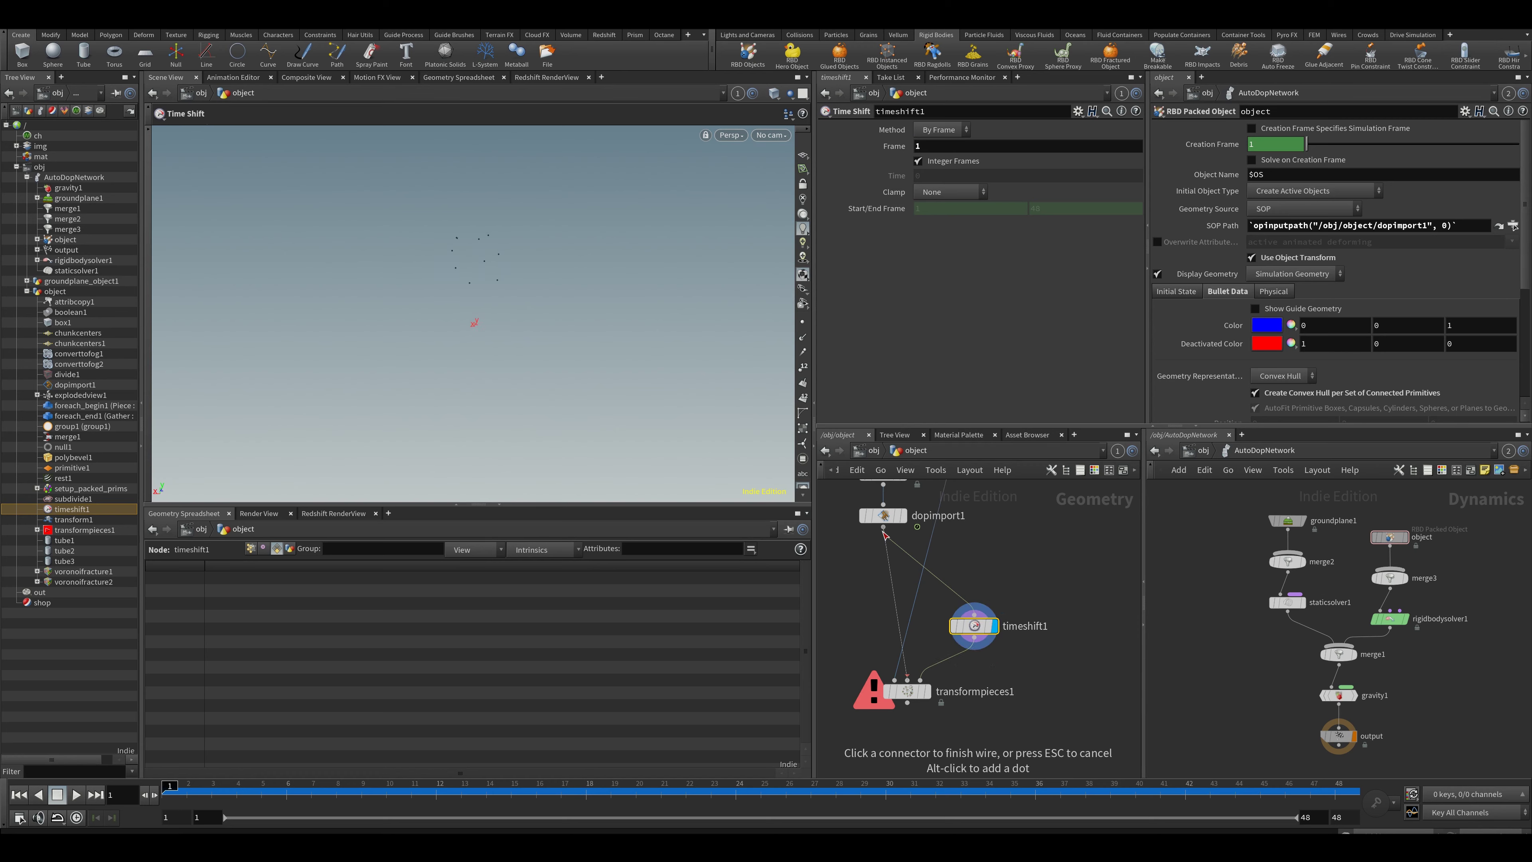
key(r)
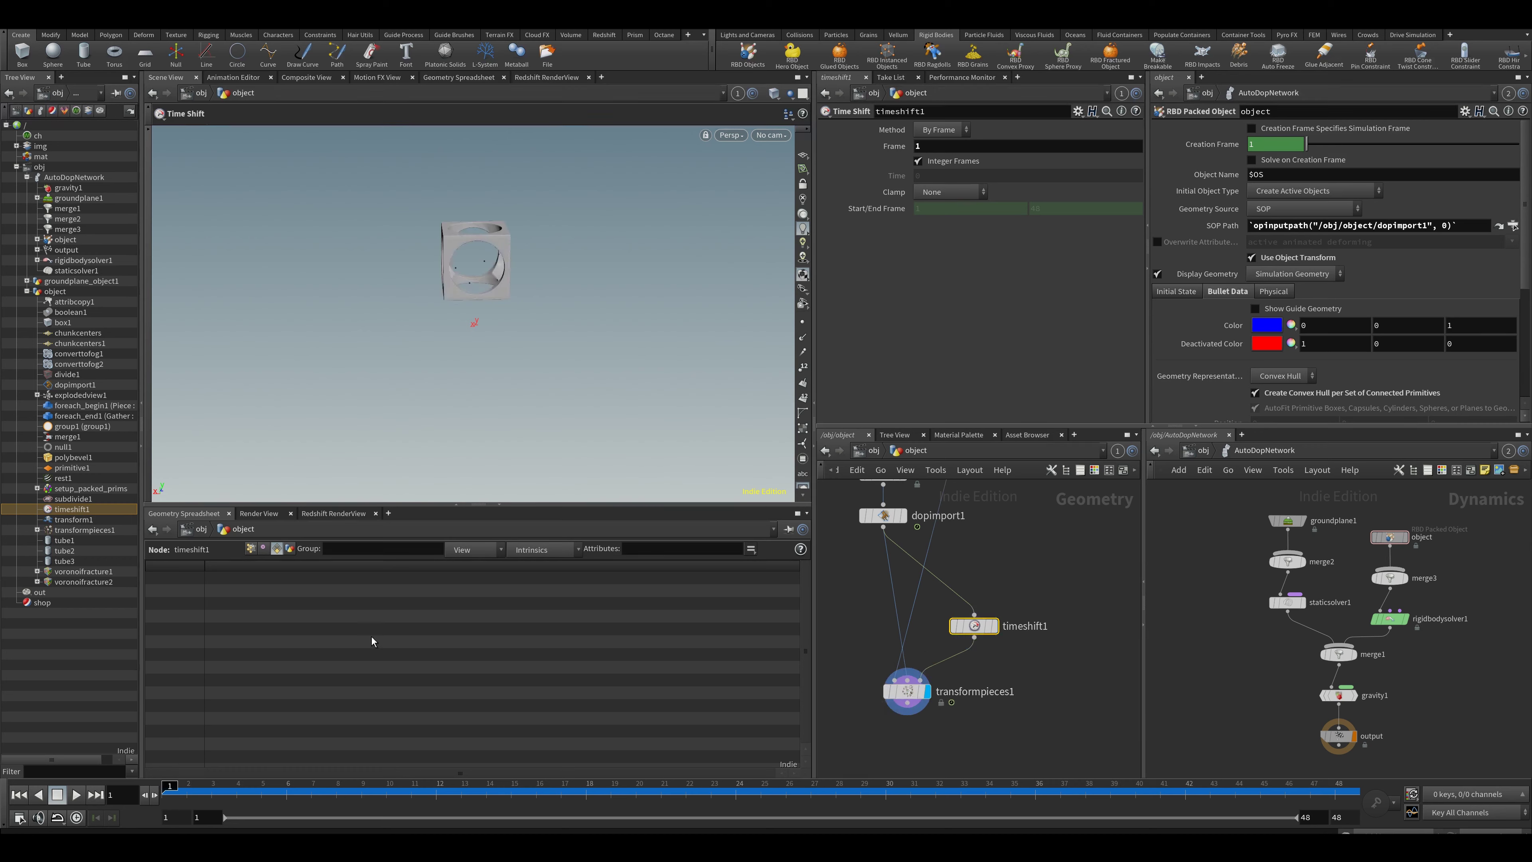
Step: Review the network wiring that leads into transformpieces1 and examine the transformed cube at frame 1
drag(204, 795, 3, 781)
drag(919, 686, 896, 717)
scroll(958, 623, down, 4)
middle_drag(960, 640, 920, 735)
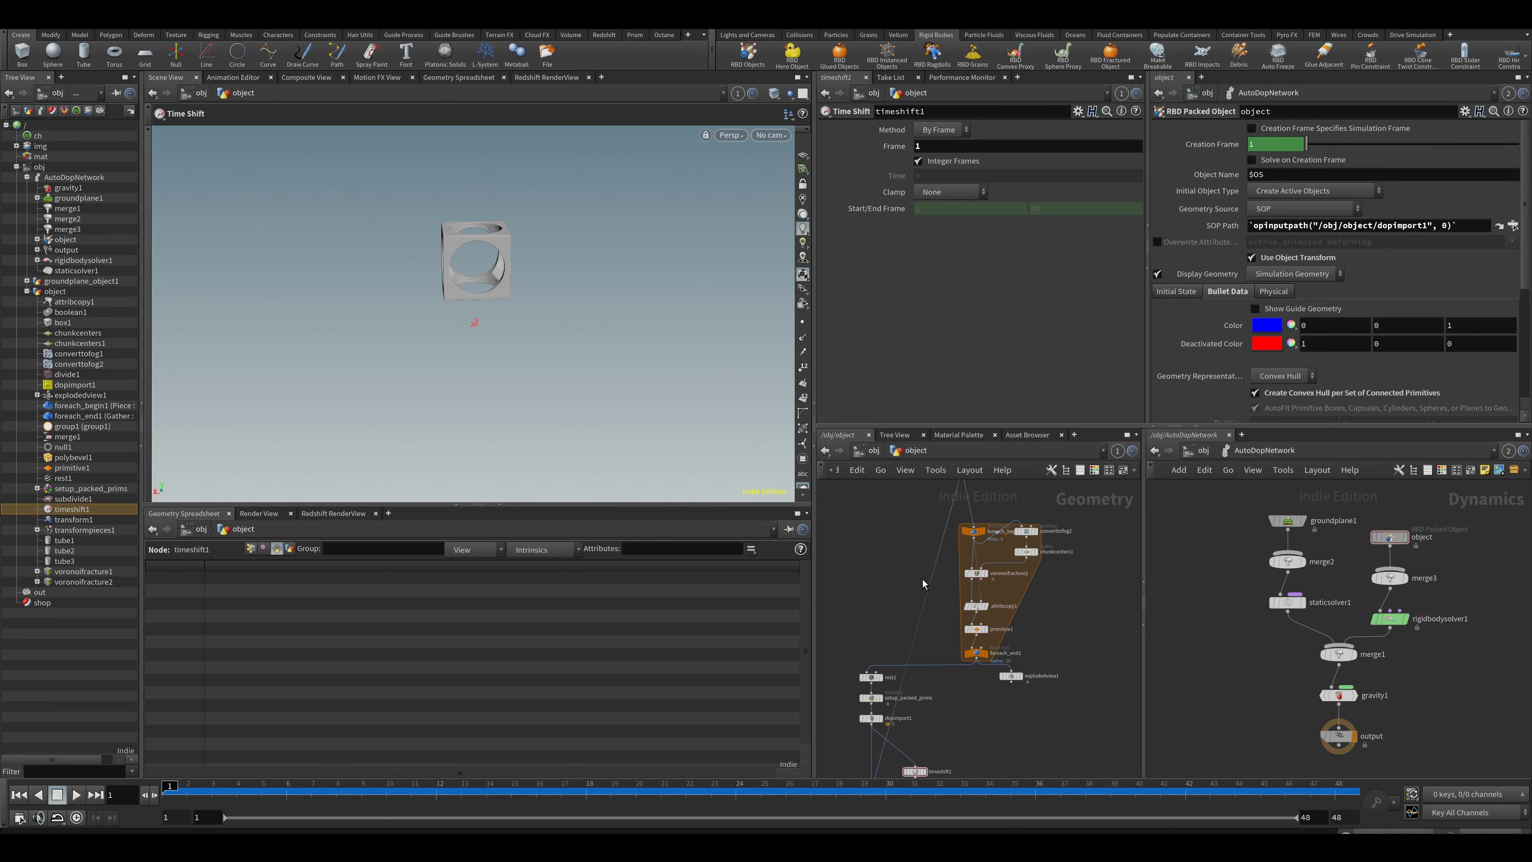
middle_drag(923, 579, 888, 558)
click(912, 582)
scroll(830, 604, up, 2)
middle_drag(851, 719, 889, 527)
click(936, 647)
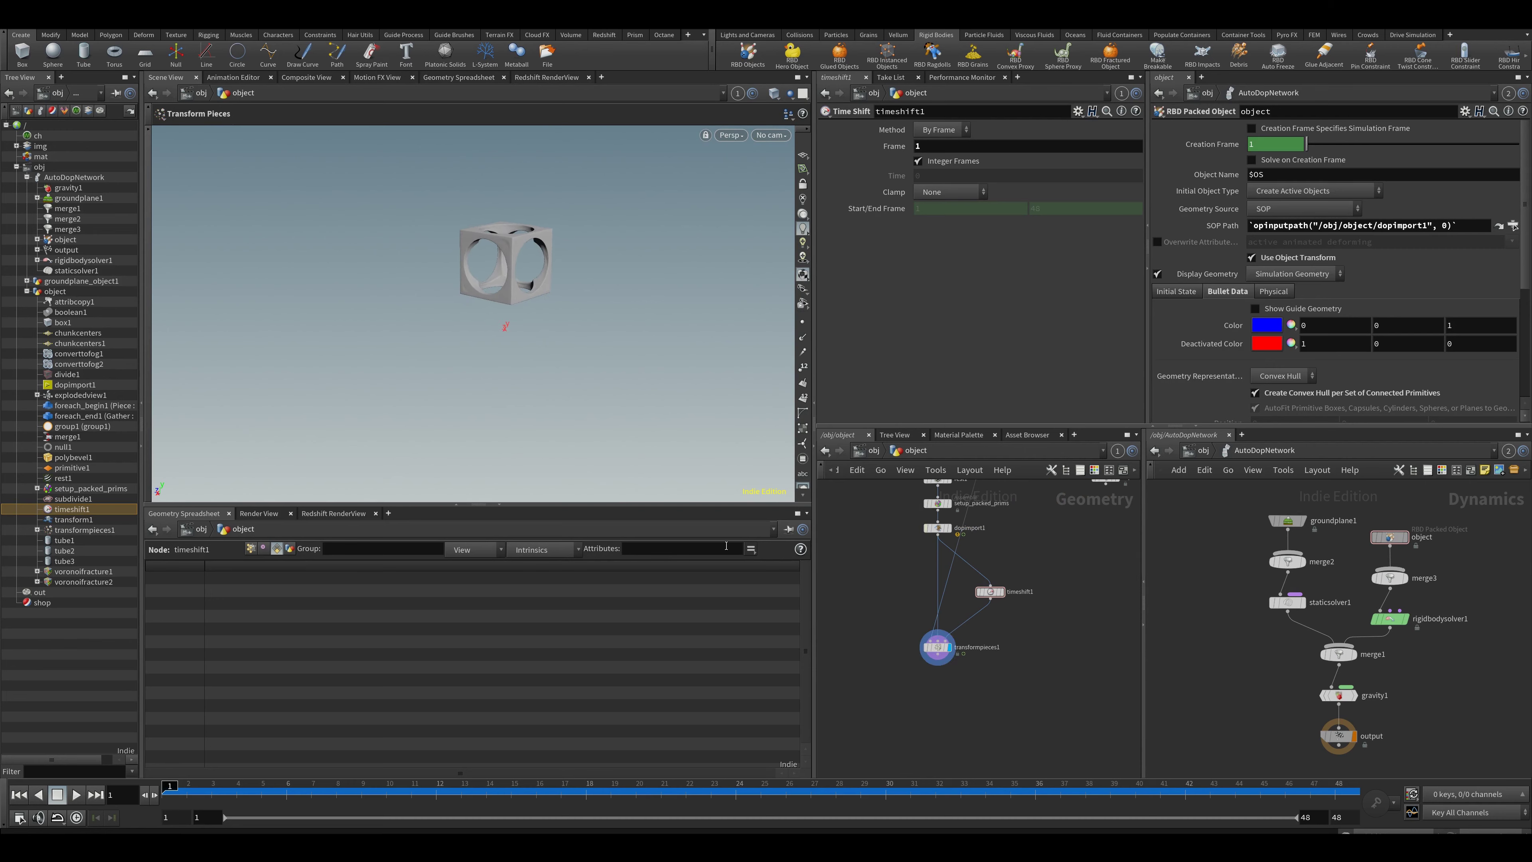
drag(656, 344, 472, 270)
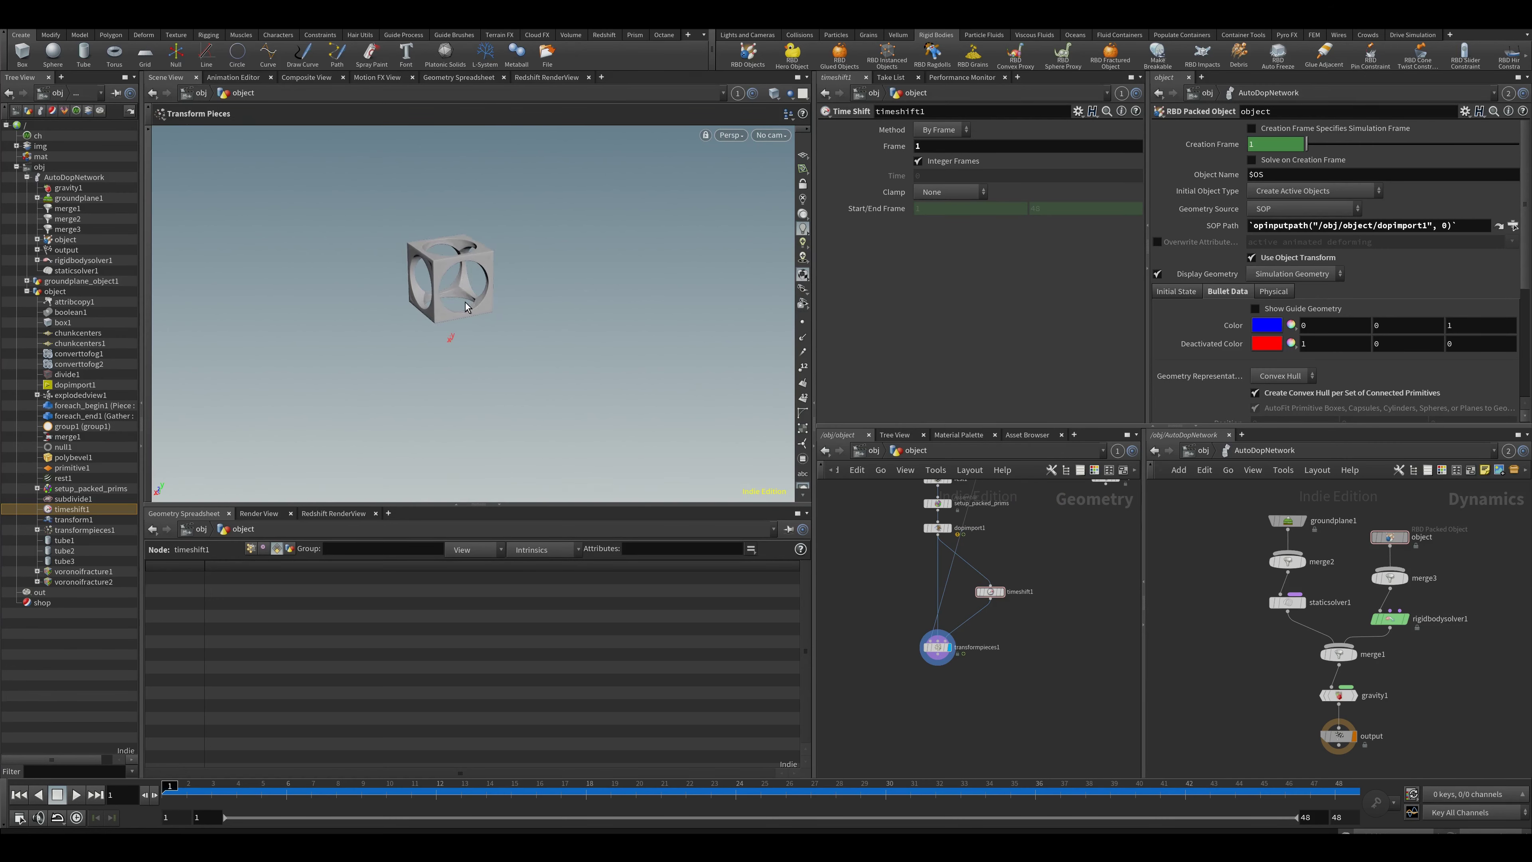
Step: Add an Output node connected below transformpieces1 and display it
key(Tab)
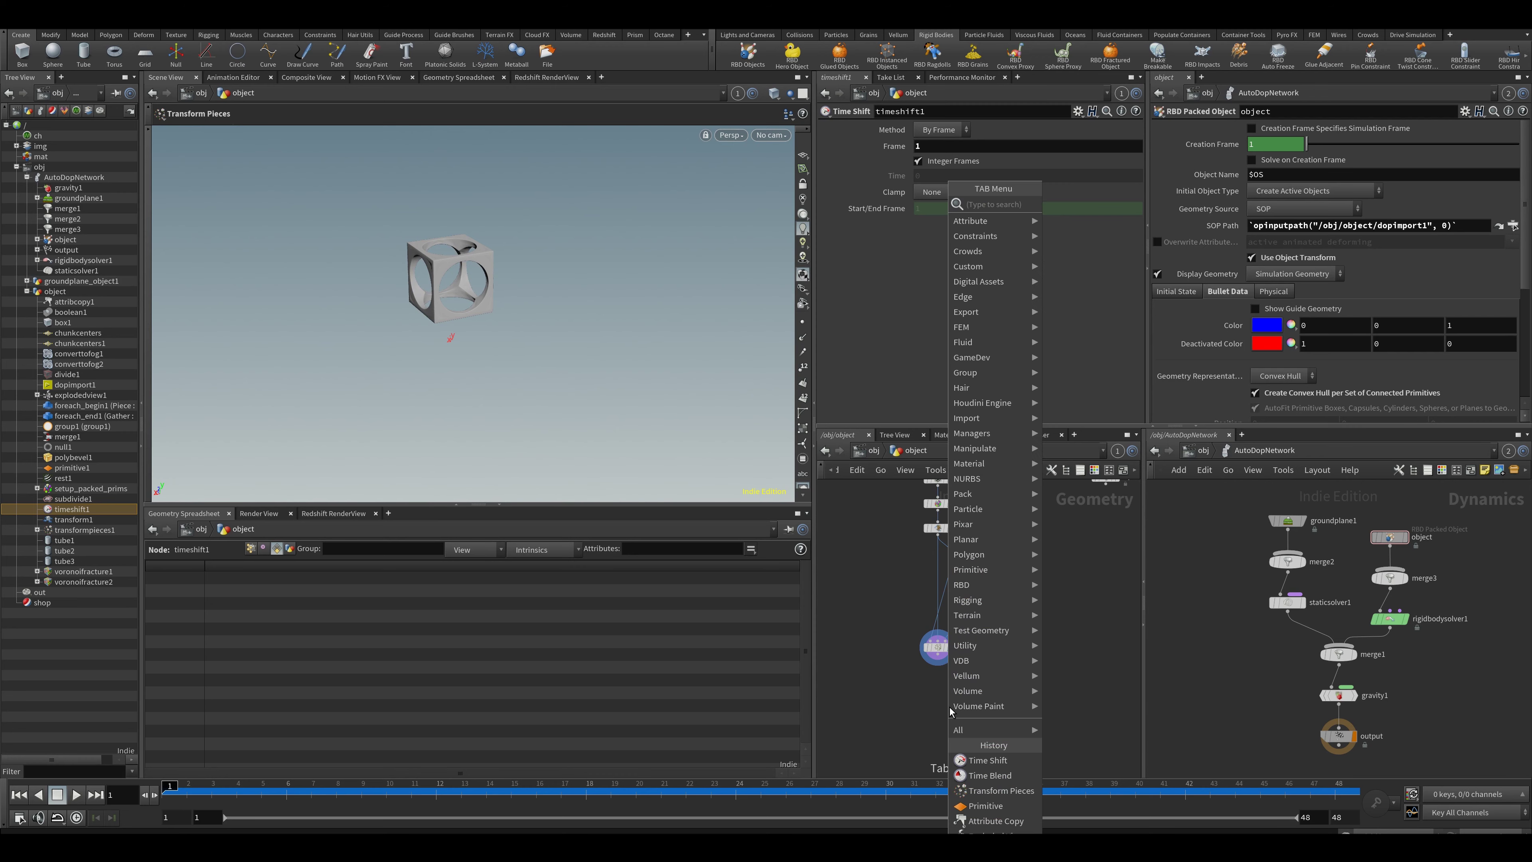
text(out)
key(Return)
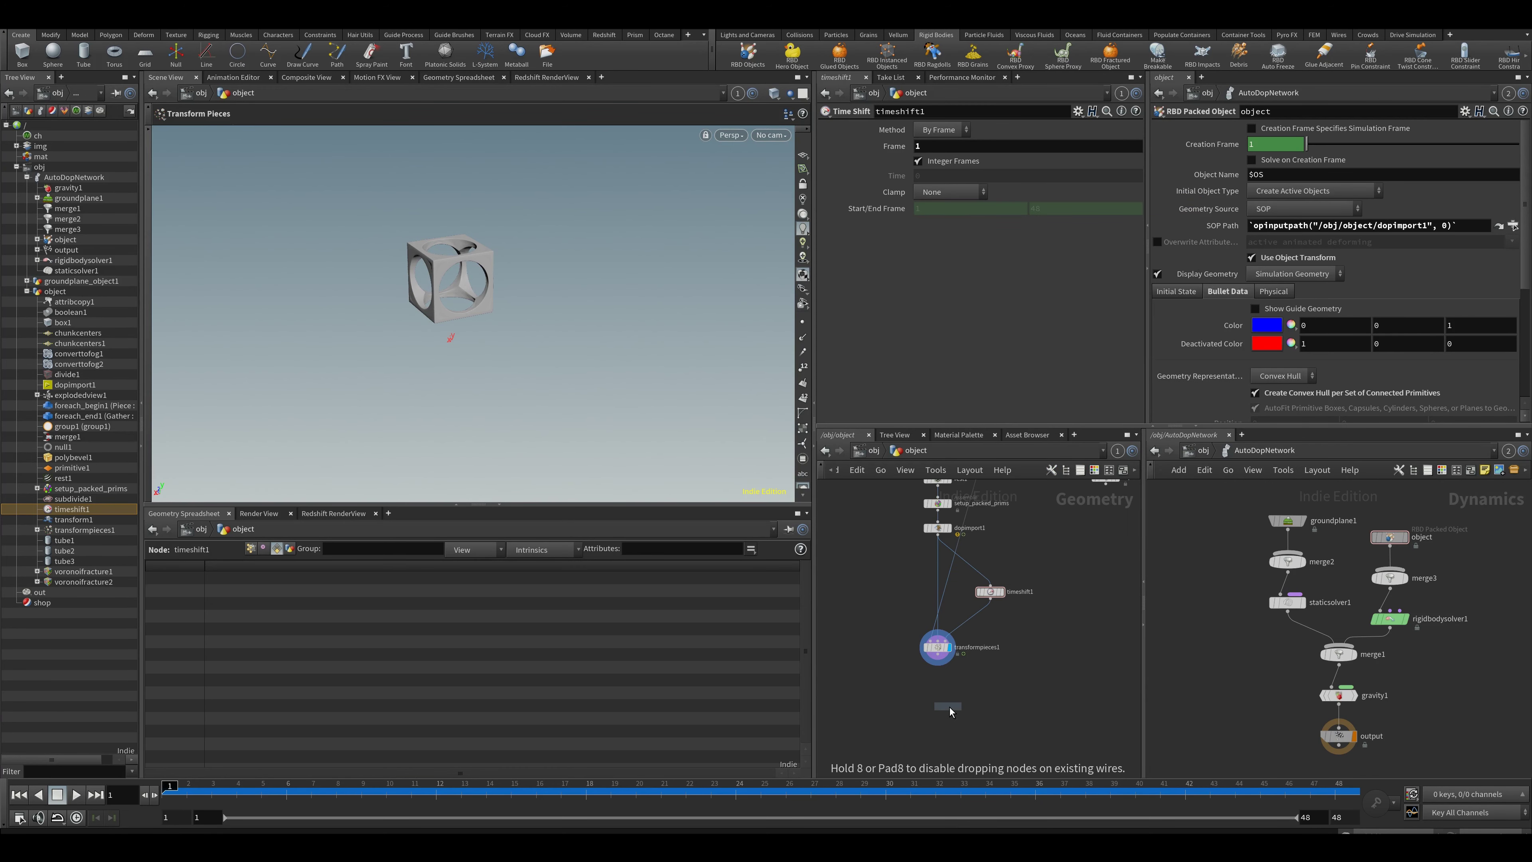
click(944, 723)
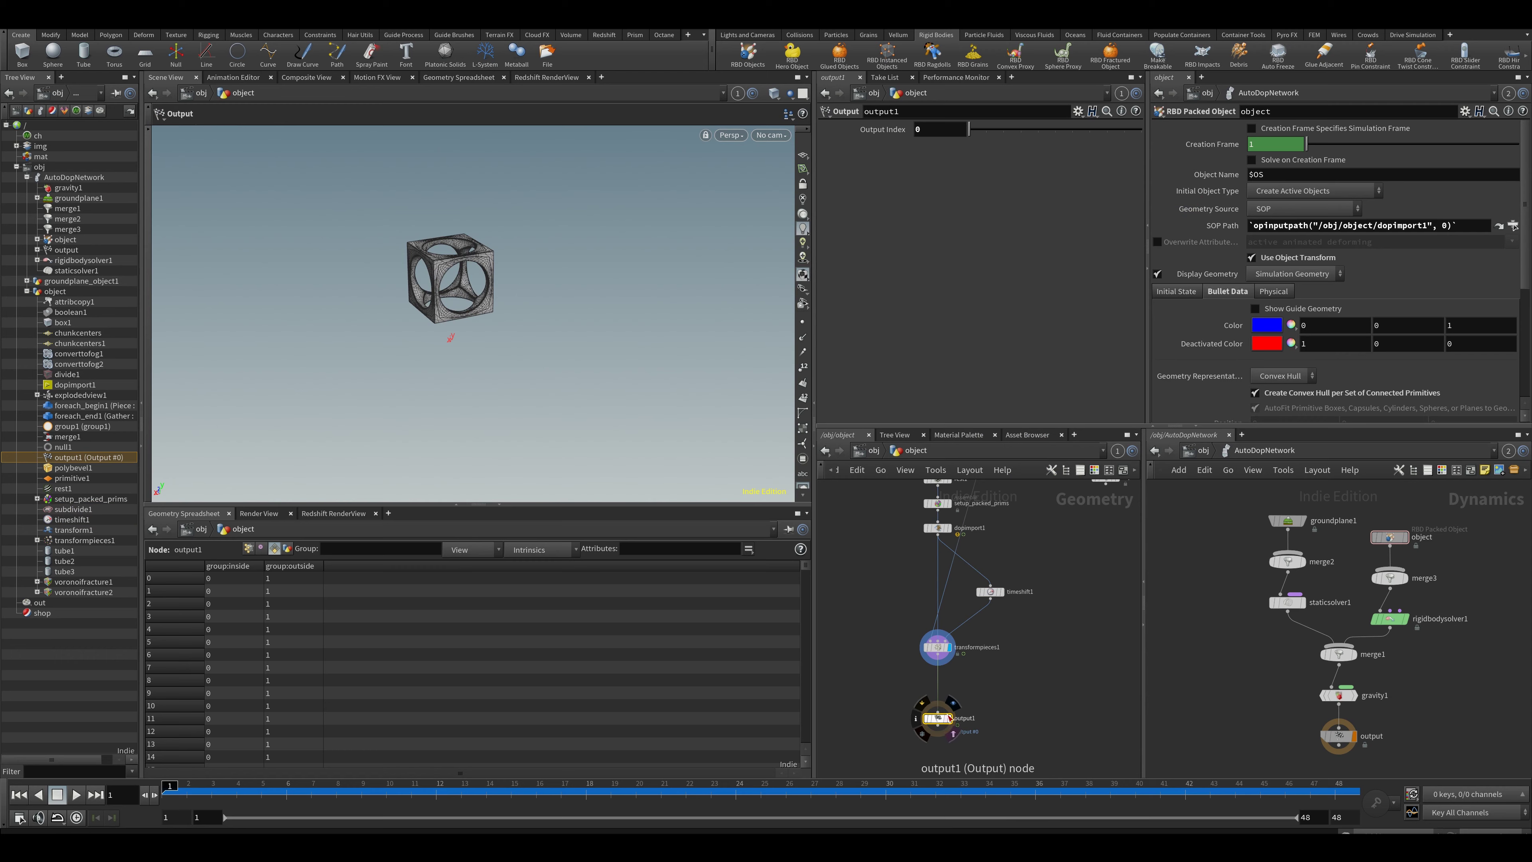
key(Escape)
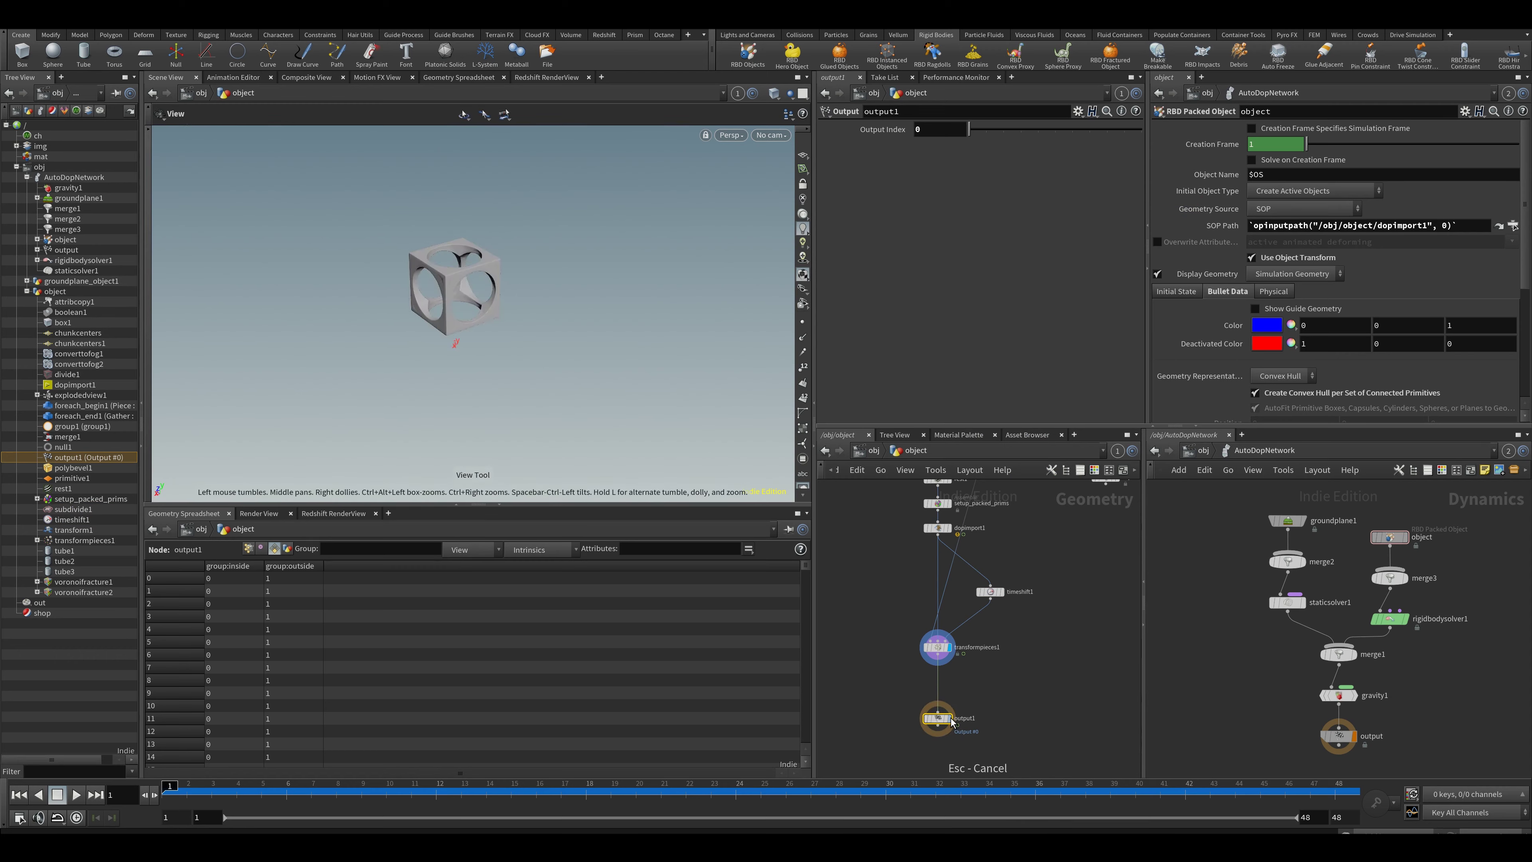
click(957, 708)
Step: Play back the simulation and examine the falling pieces at the Output node
drag(523, 315, 541, 250)
key(Up)
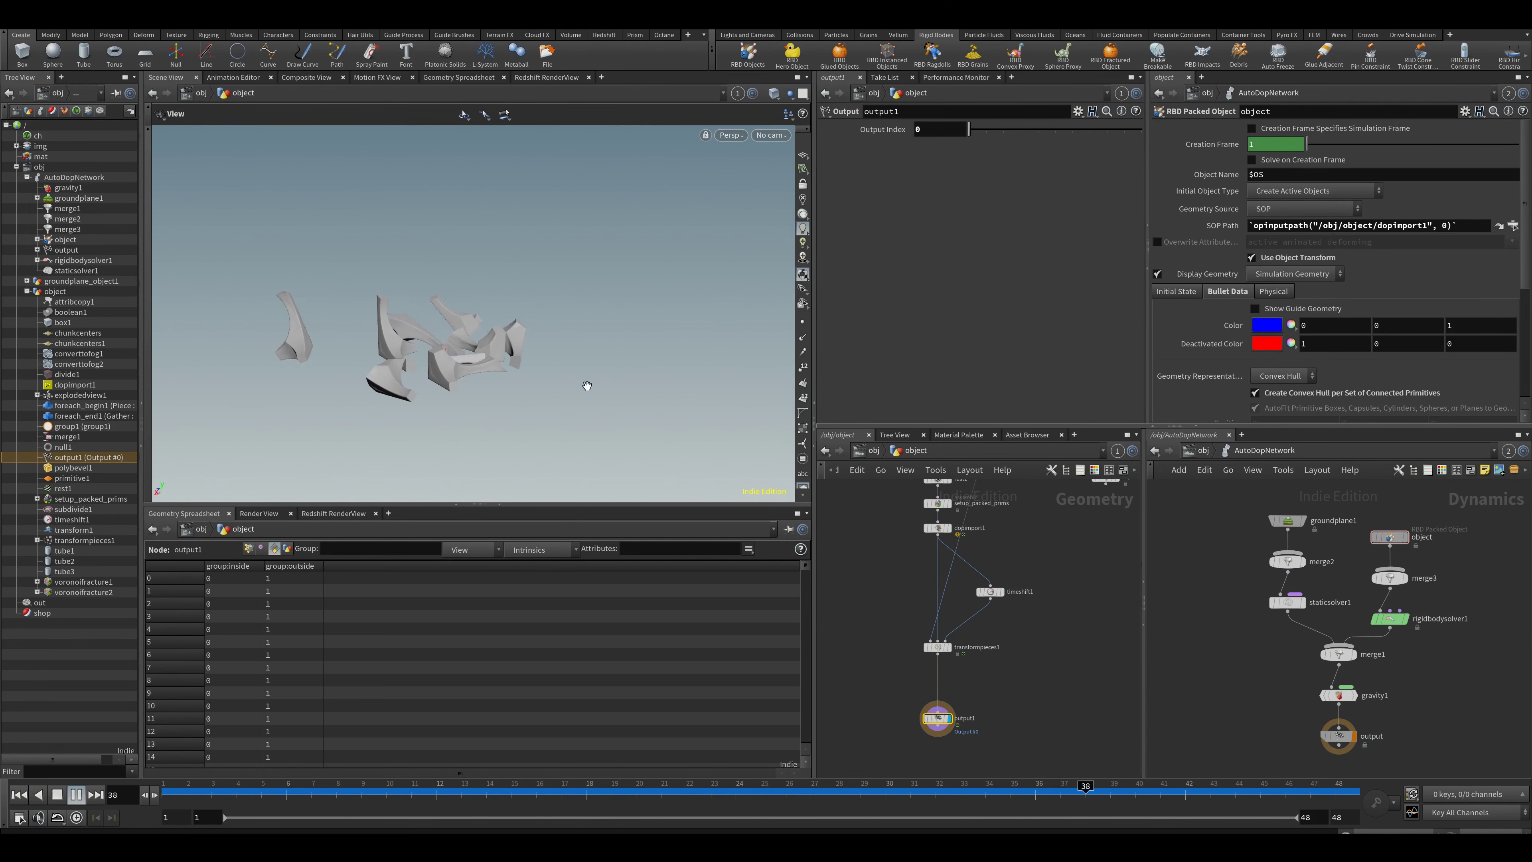
mouse_move(608, 363)
mouse_down()
mouse_move(352, 360)
mouse_move(605, 370)
mouse_up()
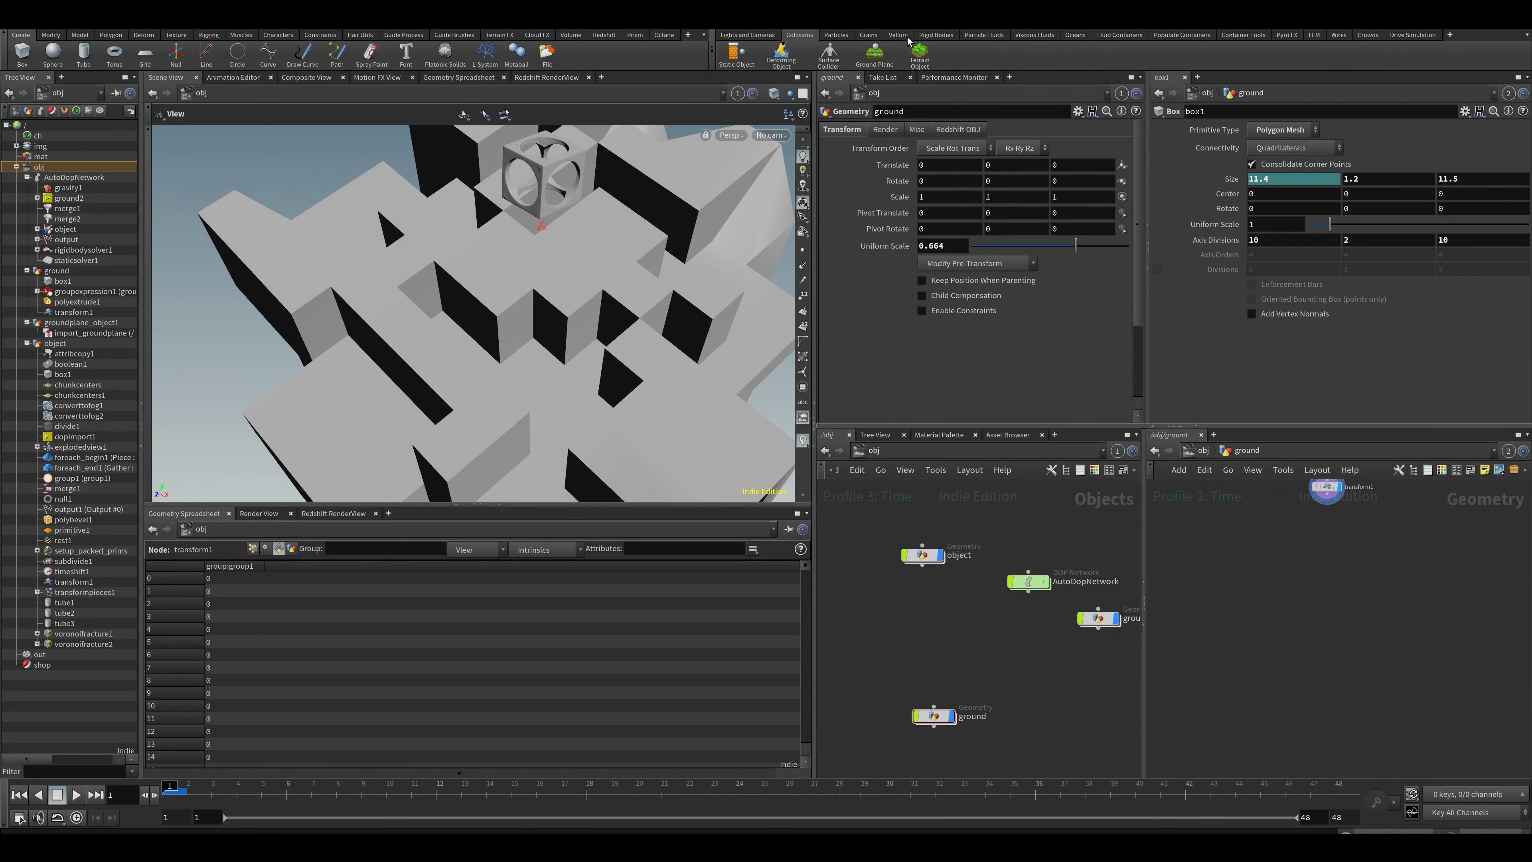
Step: Examine the blocky ground surface beneath the hollow cube from several angles and select the ground object
click(931, 79)
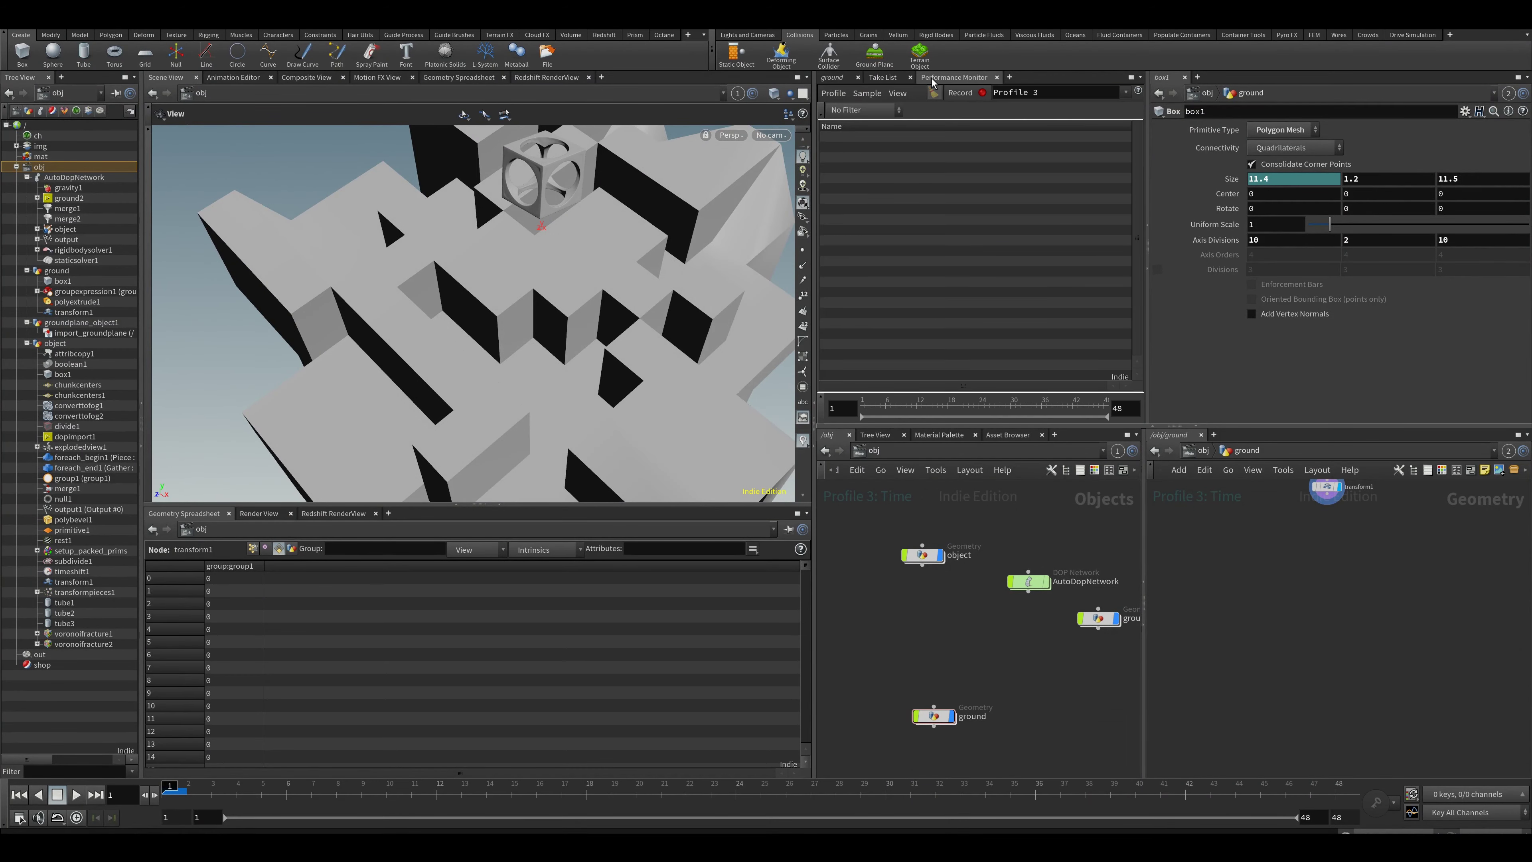
click(837, 82)
drag(652, 289, 415, 340)
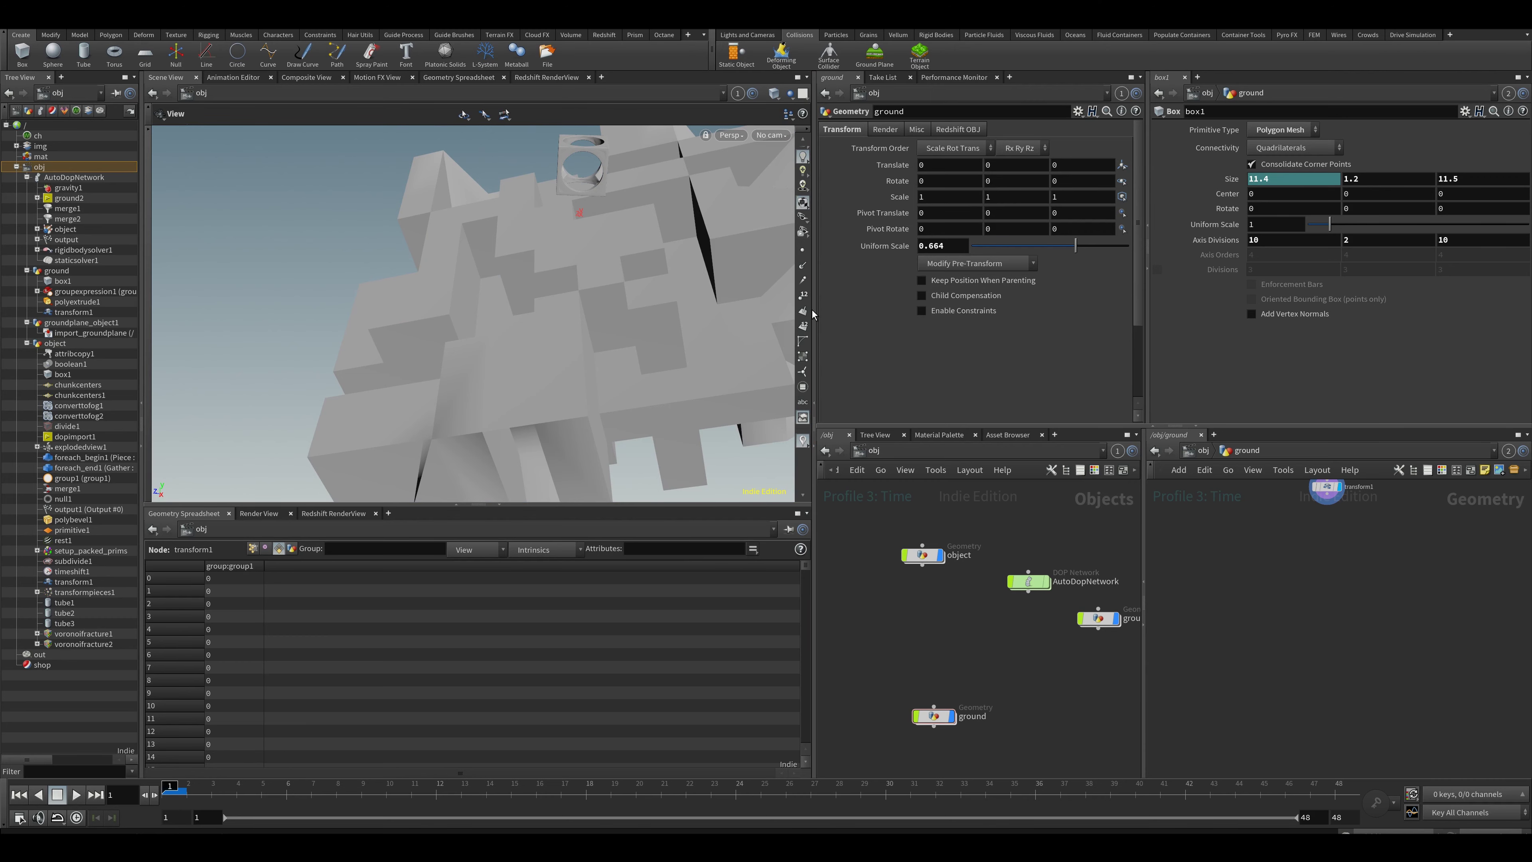
drag(477, 321, 537, 307)
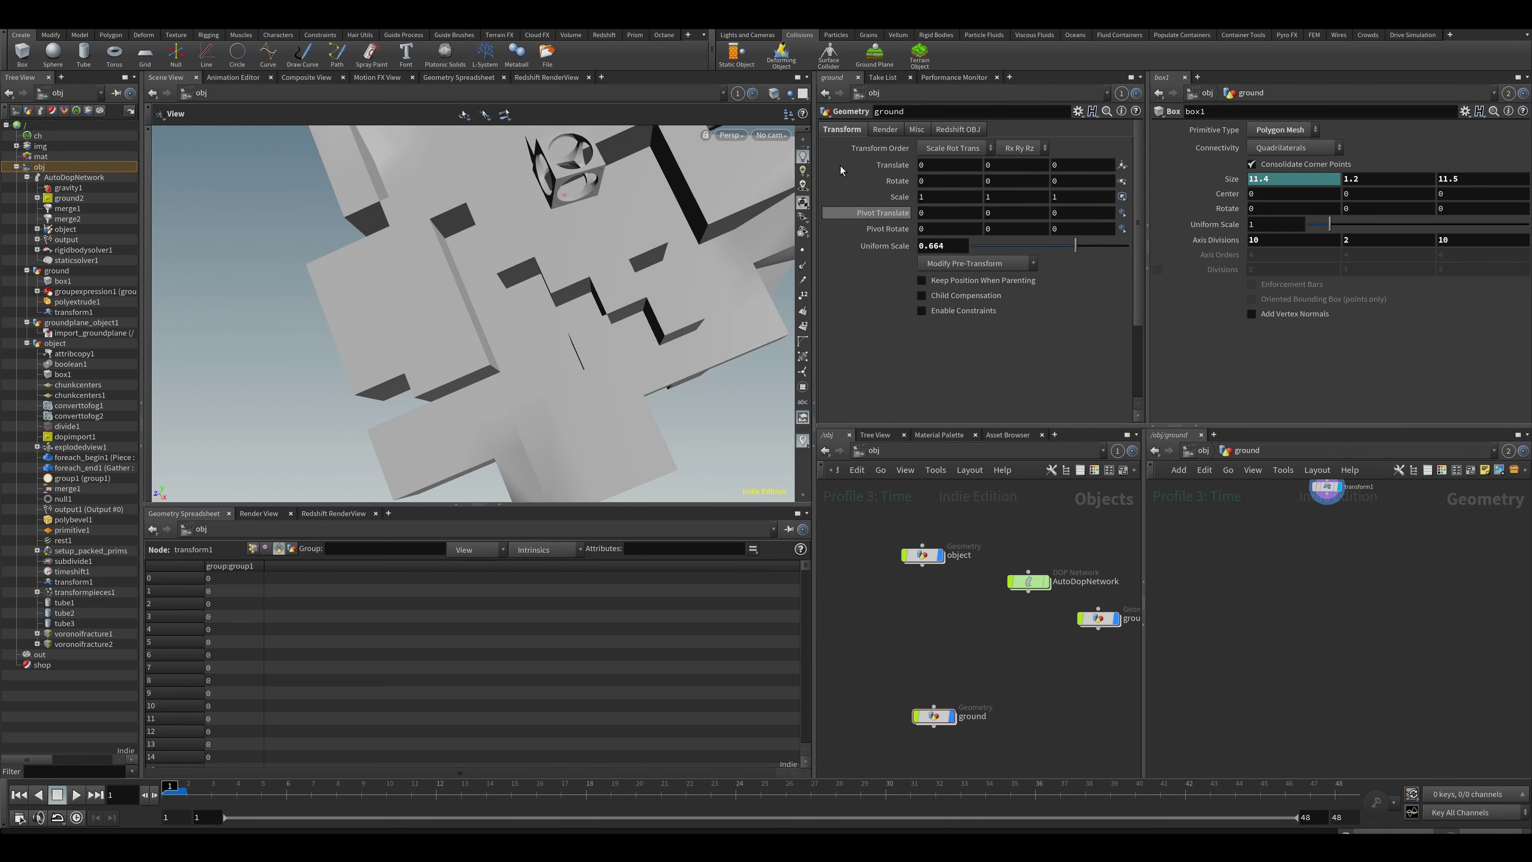
drag(500, 259, 476, 274)
drag(899, 726, 918, 685)
drag(520, 292, 557, 259)
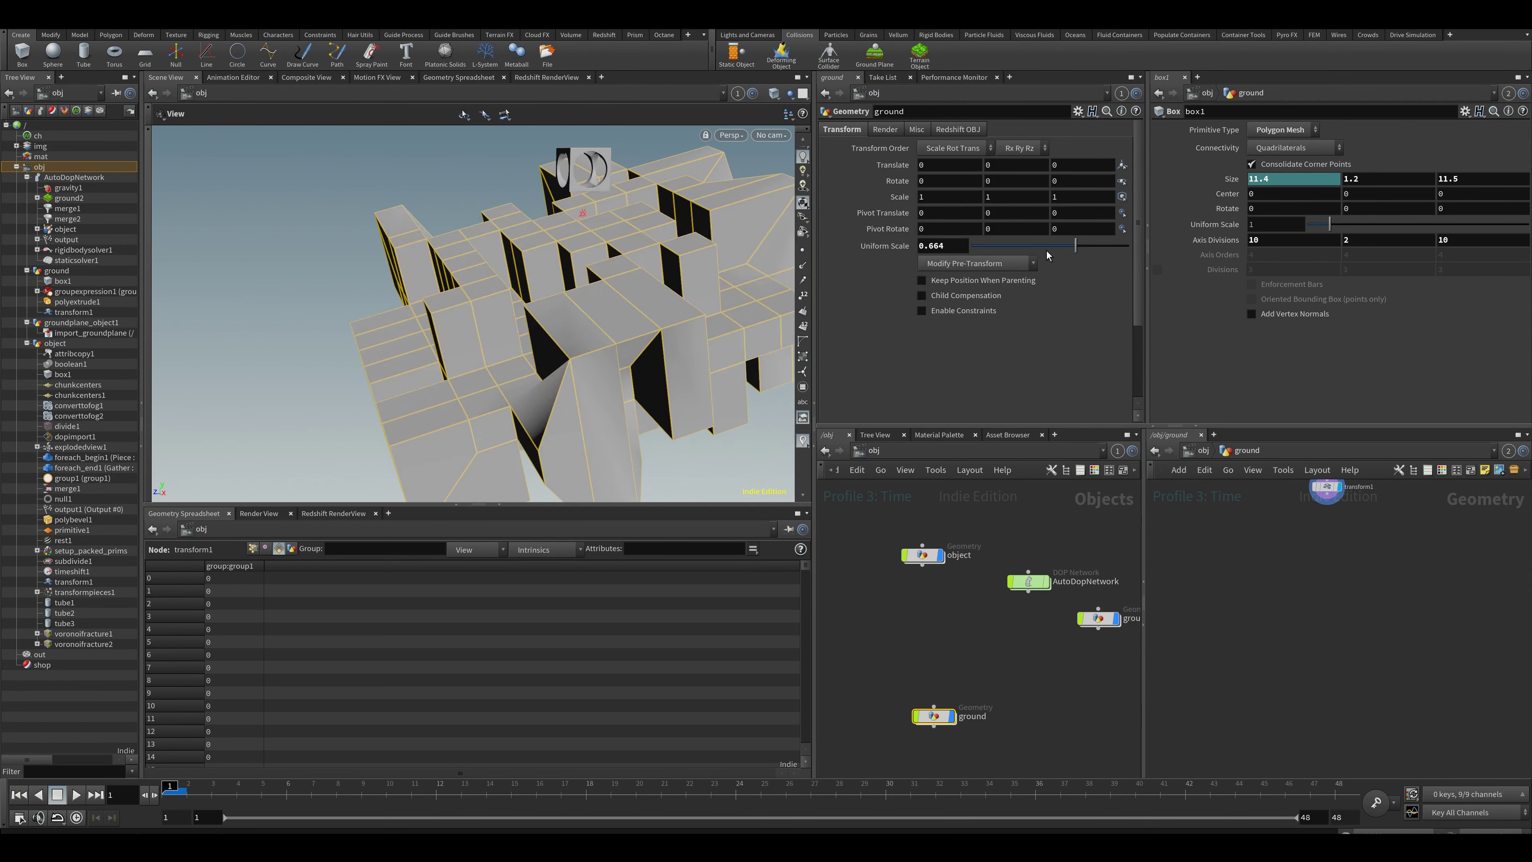
Step: Enter the ground object and examine the extruded, transformed geometry in its network
double_click(934, 715)
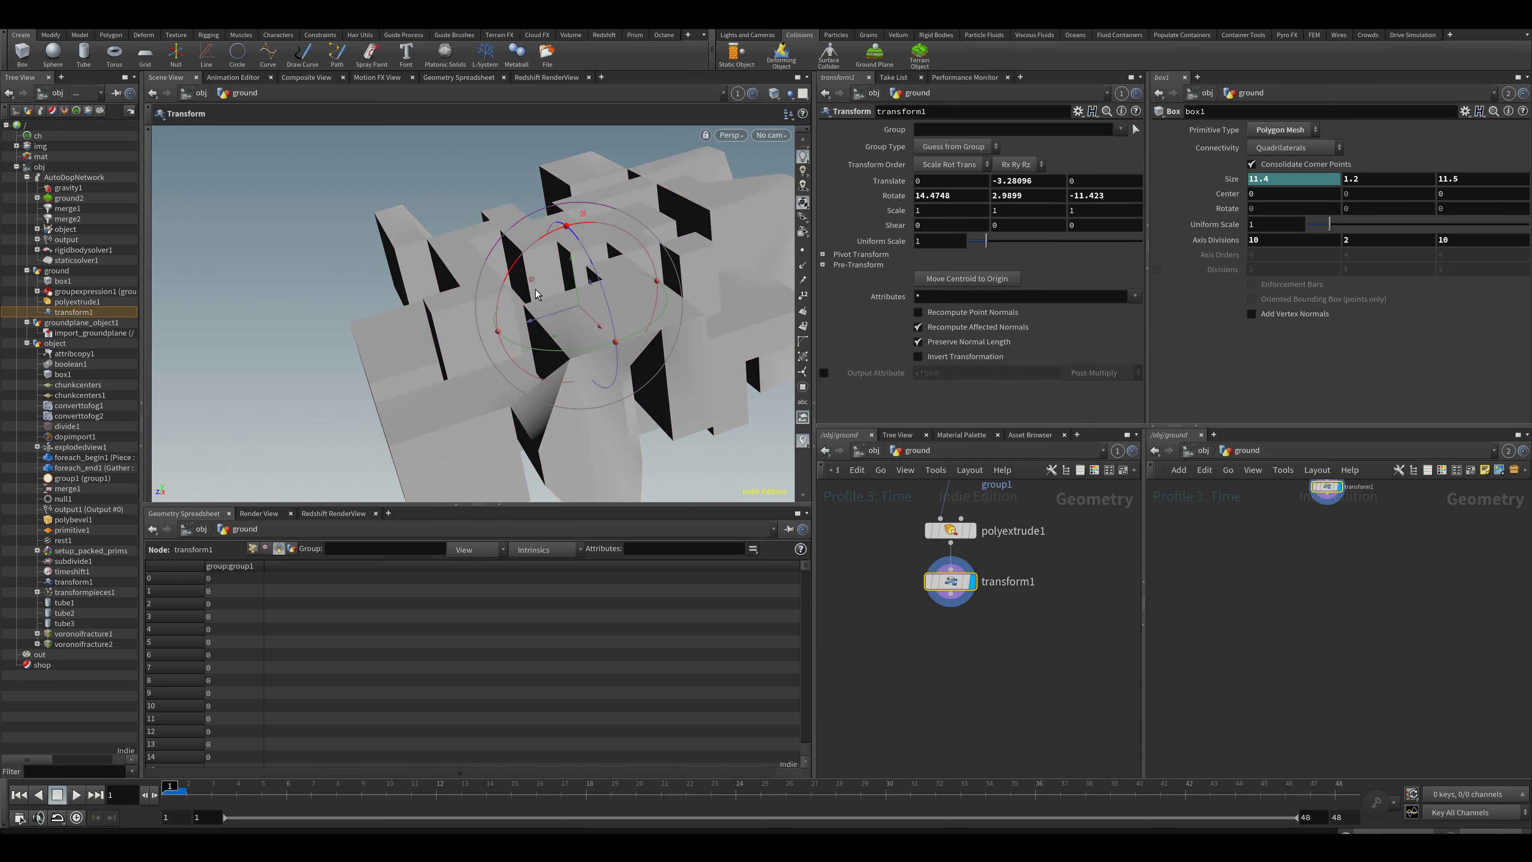
drag(543, 321, 770, 164)
click(793, 100)
click(816, 140)
scroll(636, 263, down, 3)
alt+drag(636, 263, 579, 233)
Step: Make the ground object a Terrain Object collider from the object level and select its ground node inside AutoDopNetwork
click(875, 451)
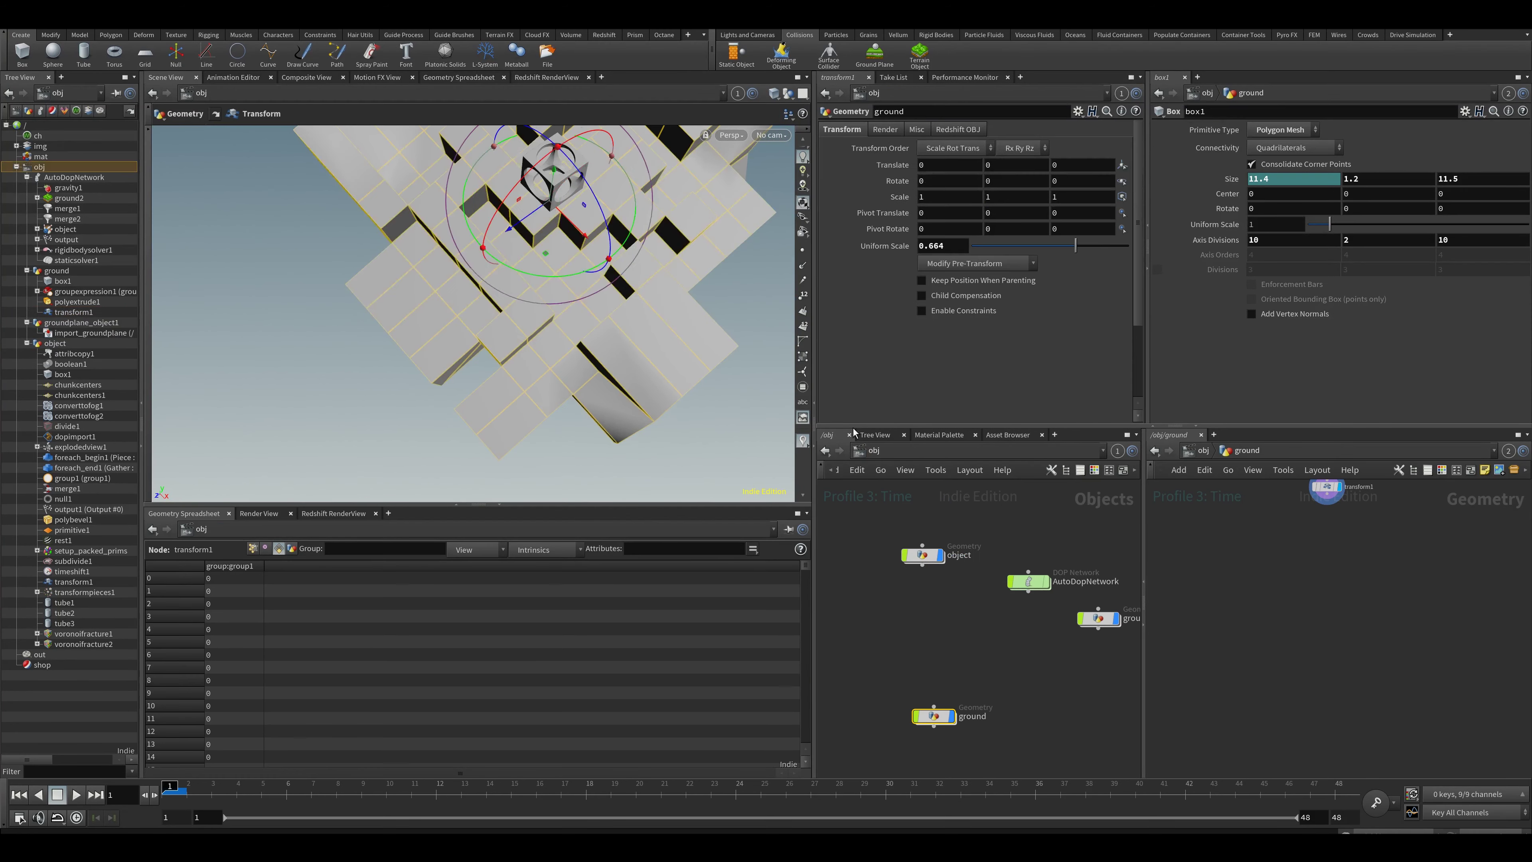
alt+drag(652, 286, 615, 207)
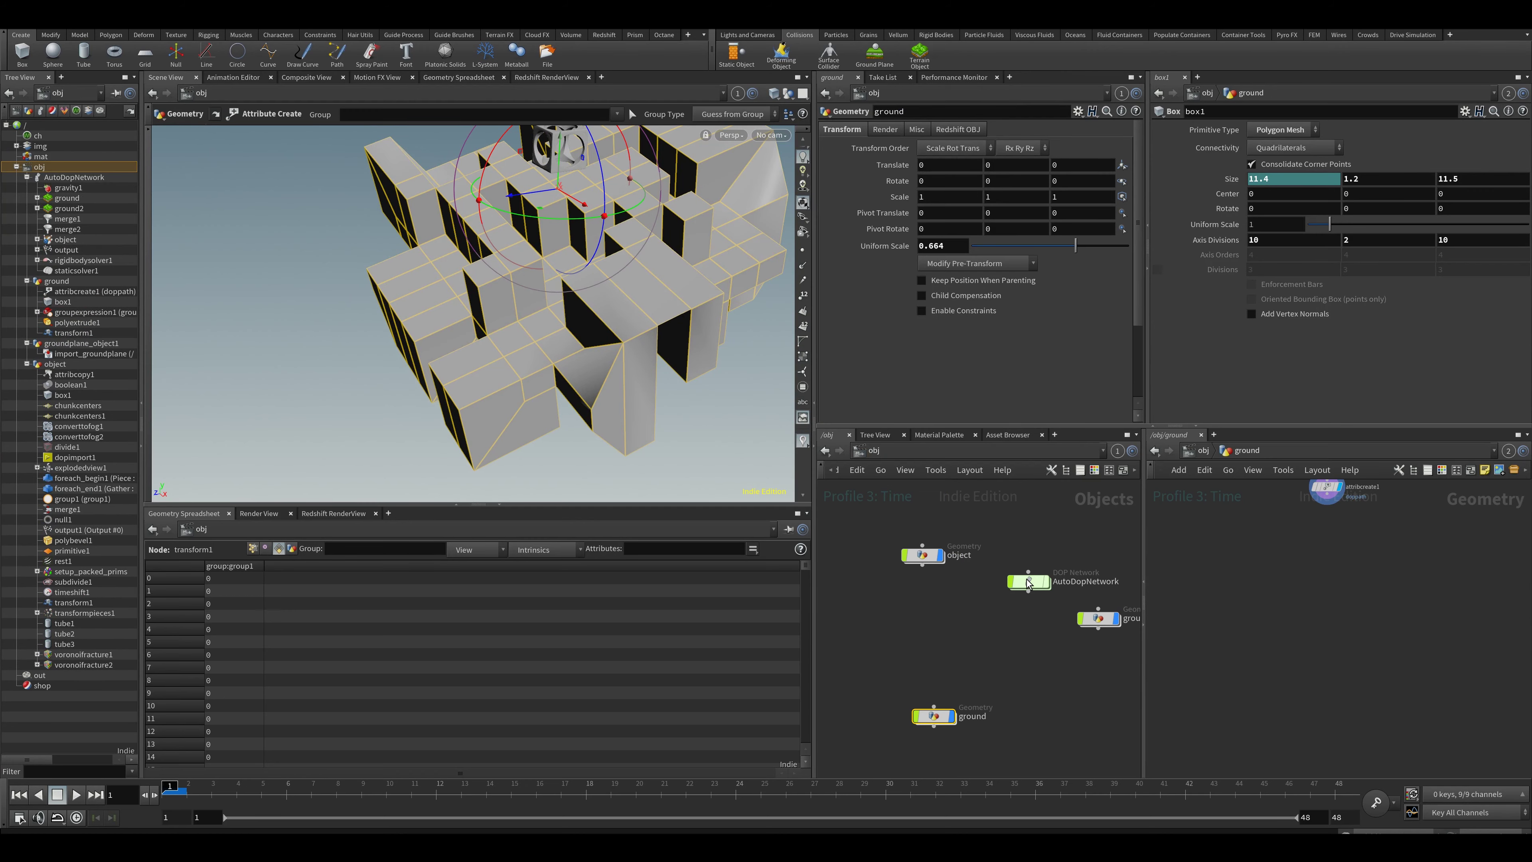
double_click(1029, 581)
mouse_move(961, 581)
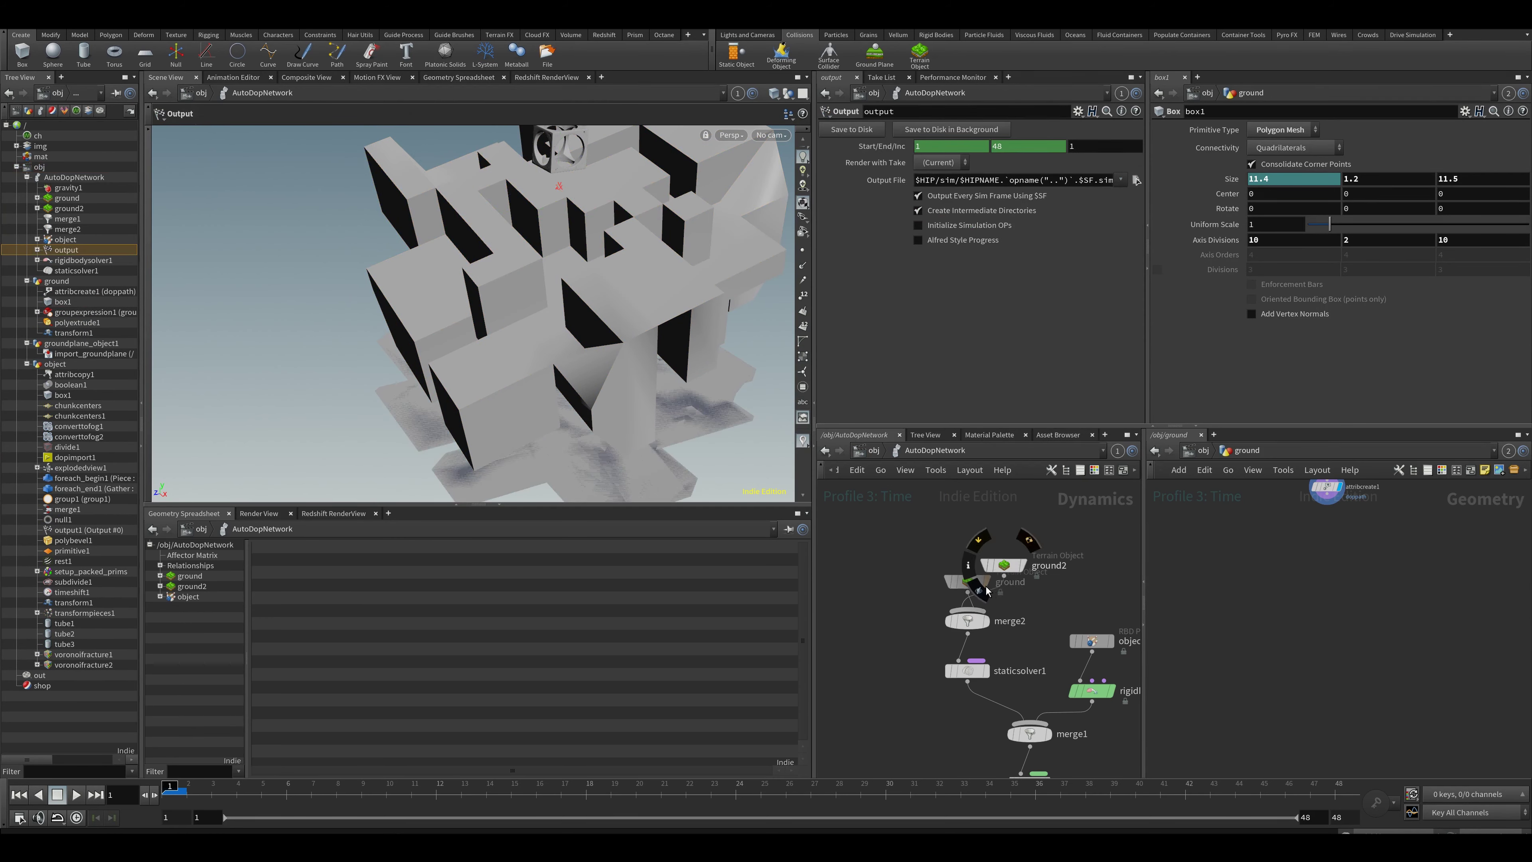
click(961, 582)
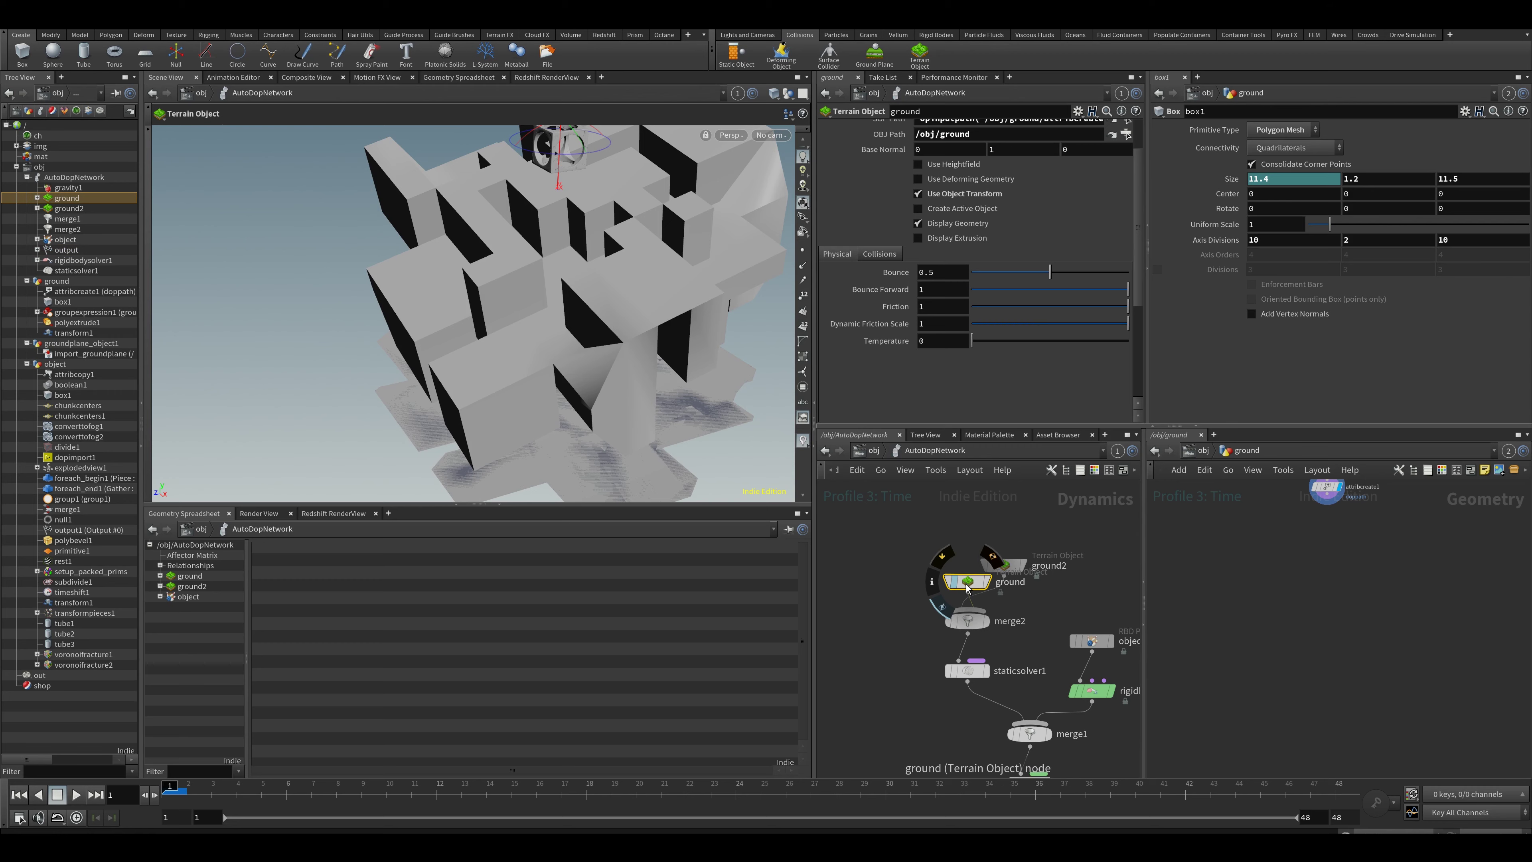
Step: Delete the first ground Terrain Object from AutoDopNetwork, keeping ground2
key(Delete)
middle_drag(961, 582, 927, 559)
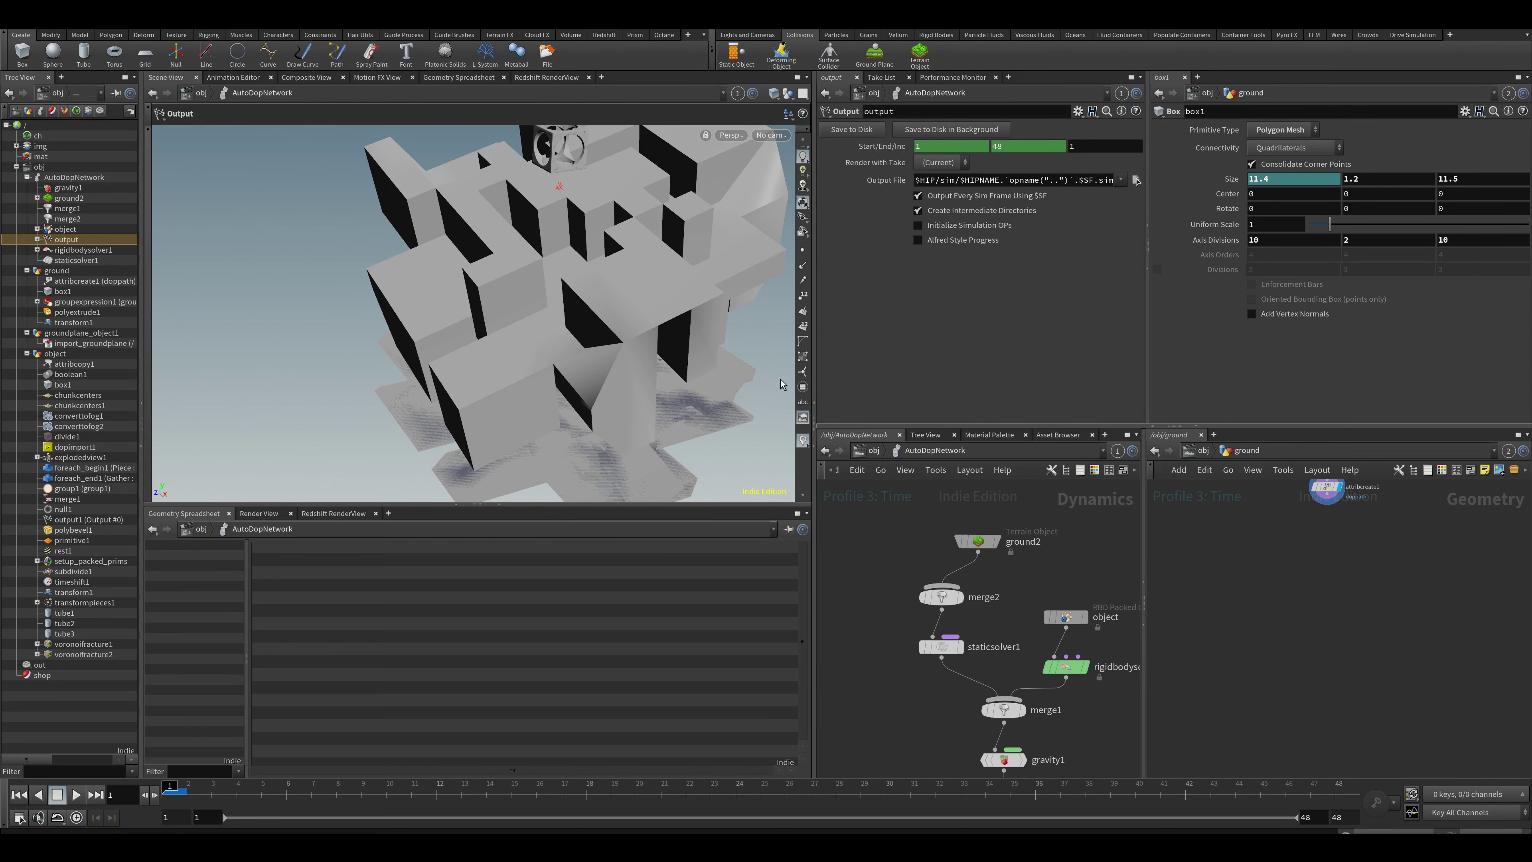
alt+drag(606, 377, 588, 352)
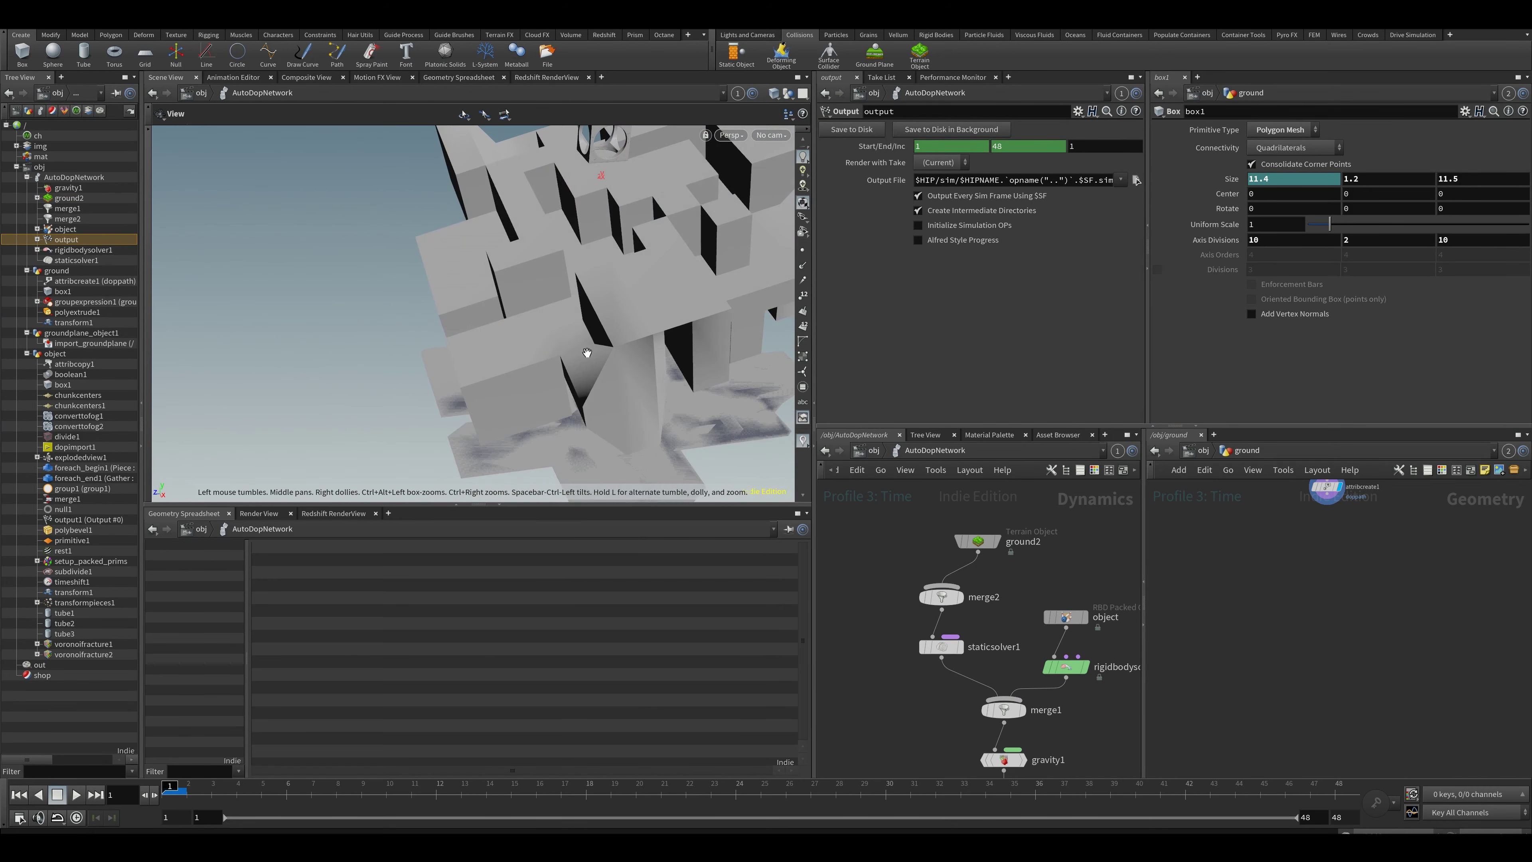
Step: For ground2, turn off Display Extrusion, show the Bullet guide geometry, and set Geometry Representation to Concave
click(978, 543)
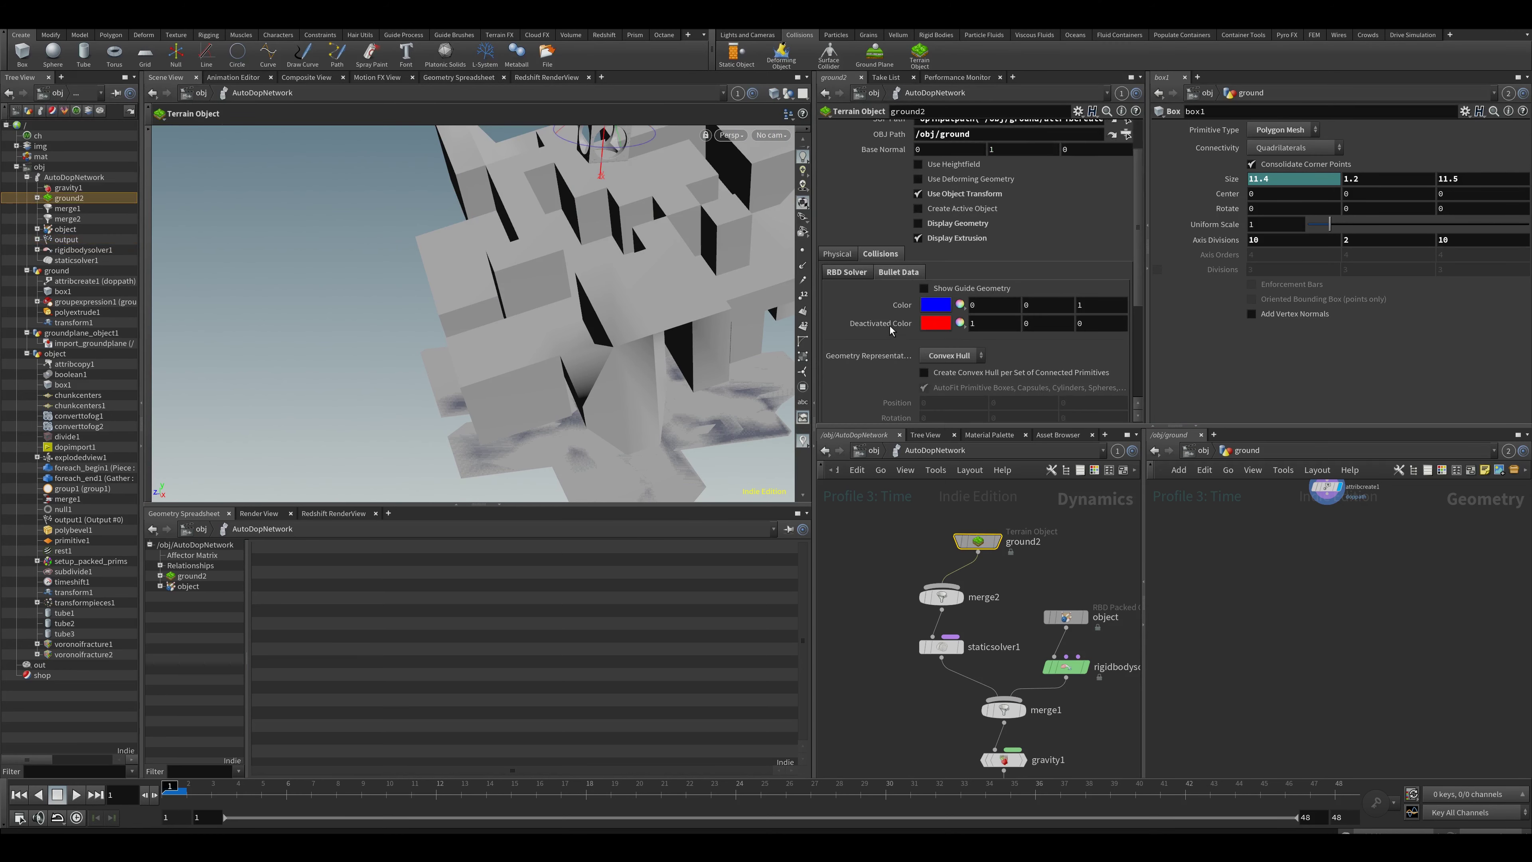
click(924, 288)
alt+drag(678, 315, 482, 272)
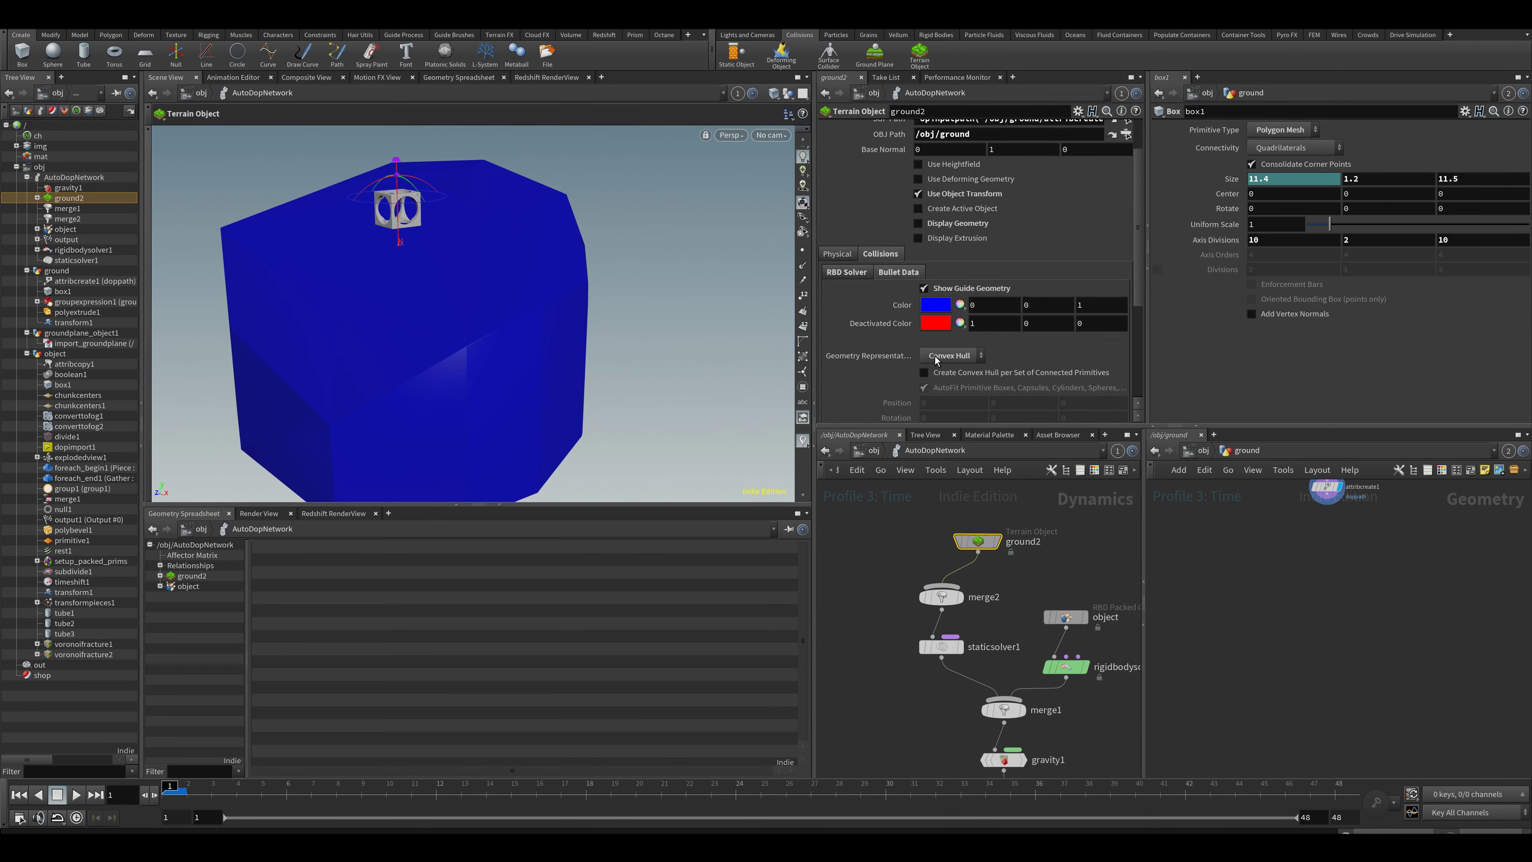
click(950, 355)
click(944, 371)
Step: Play back and scrub the simulation, examining how the pieces collide with the concave ground, and return to frame 1
drag(458, 338, 506, 222)
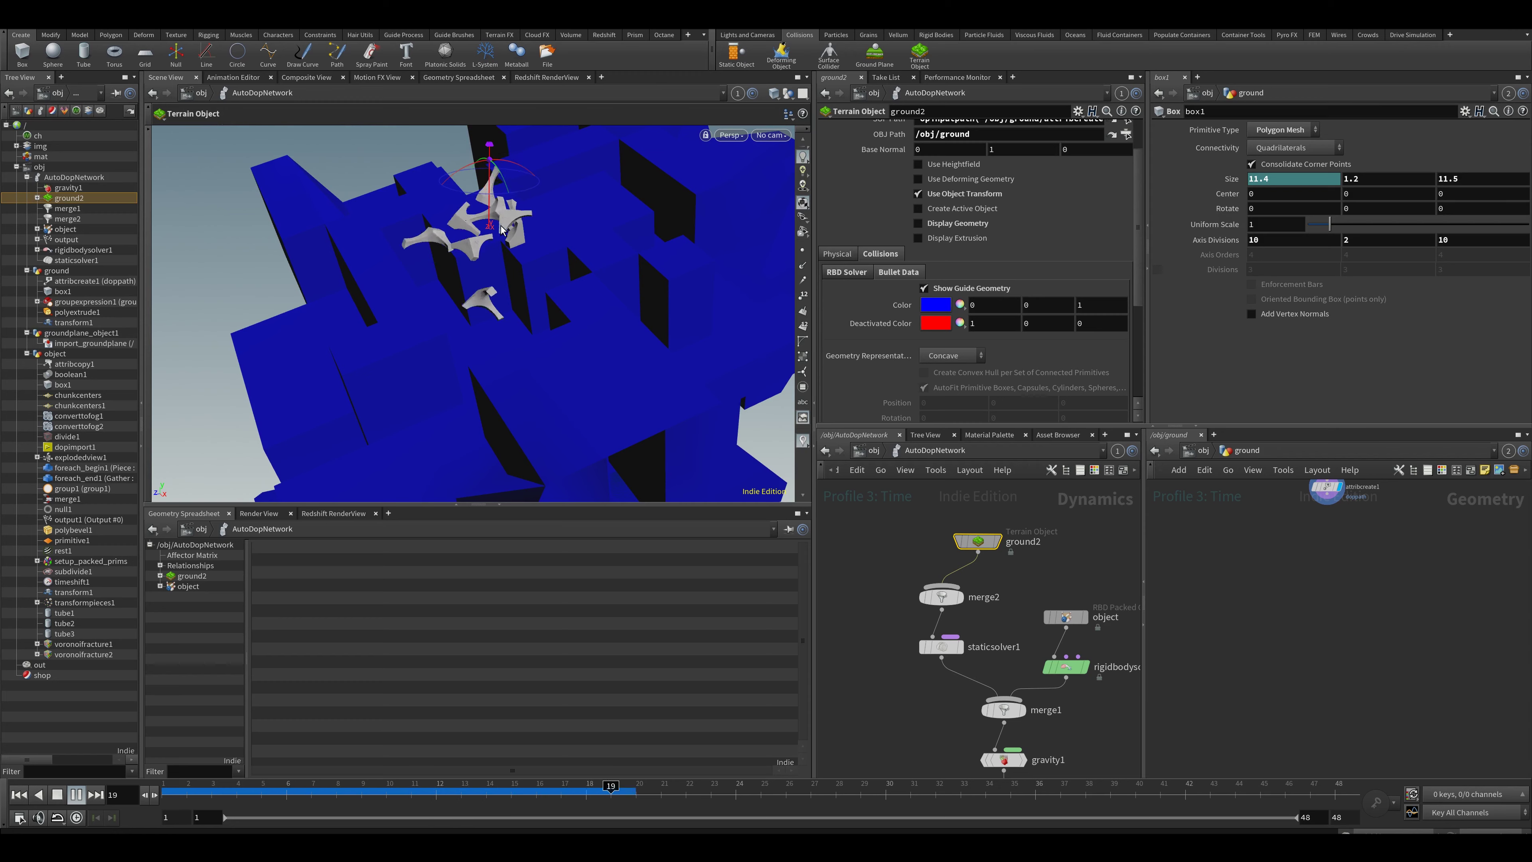
drag(446, 343, 442, 261)
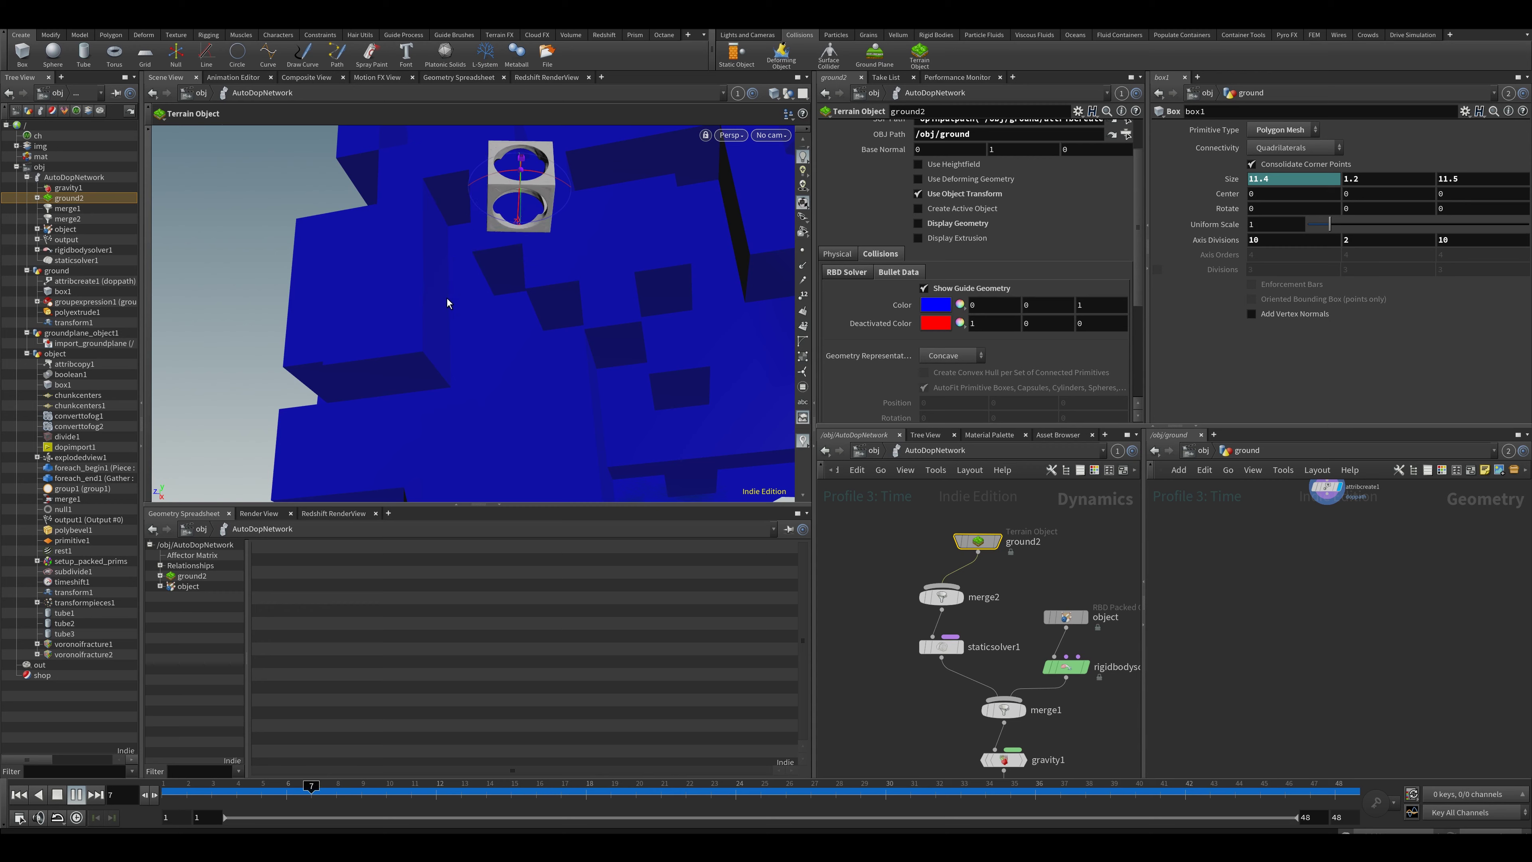
mouse_move(446, 303)
mouse_down()
mouse_move(537, 308)
mouse_move(434, 289)
mouse_up()
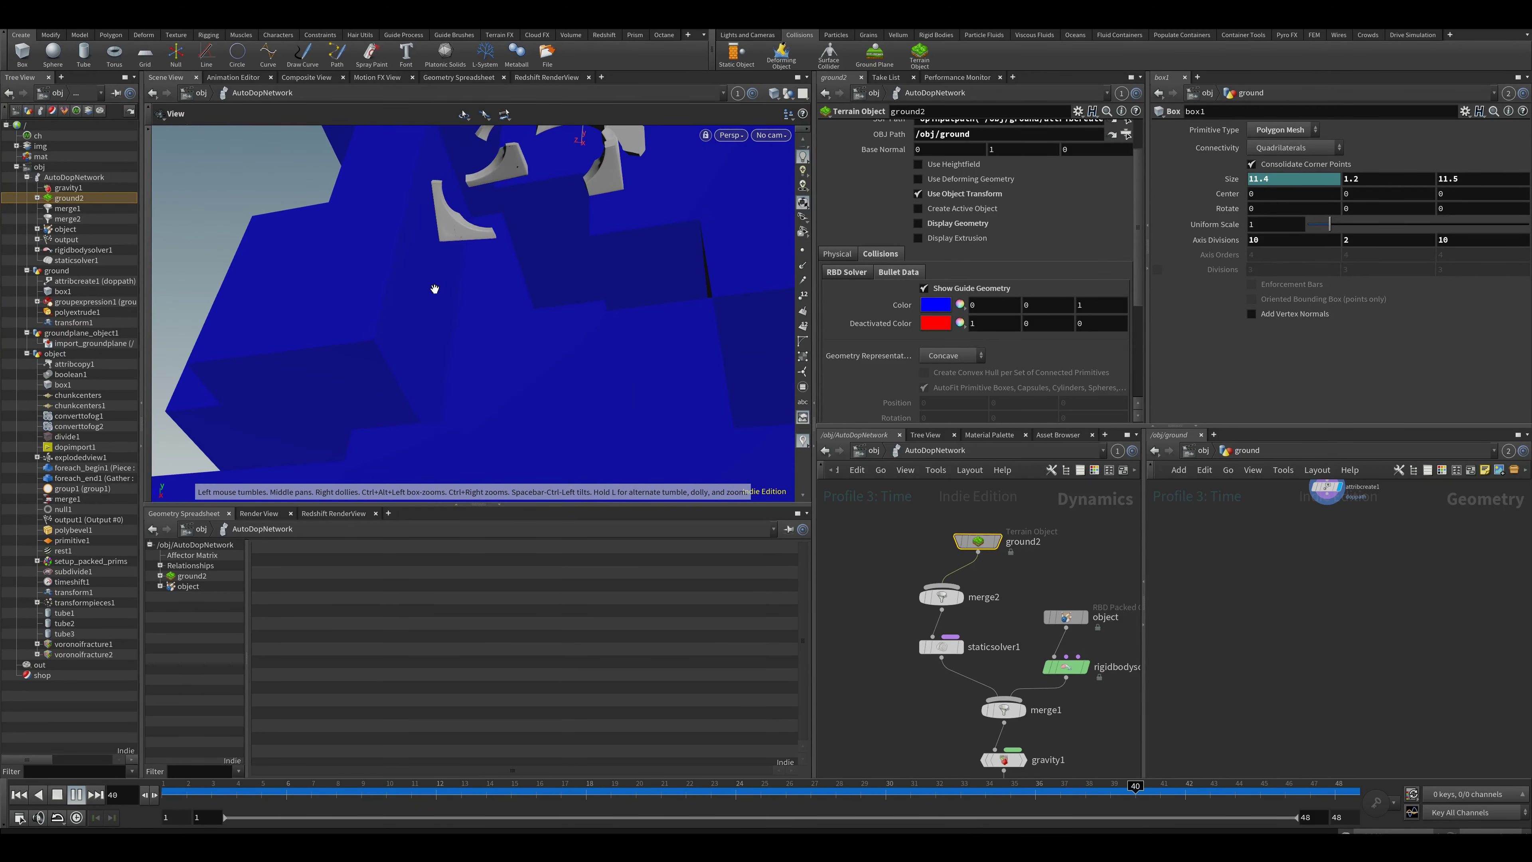
scroll(435, 288, up, 3)
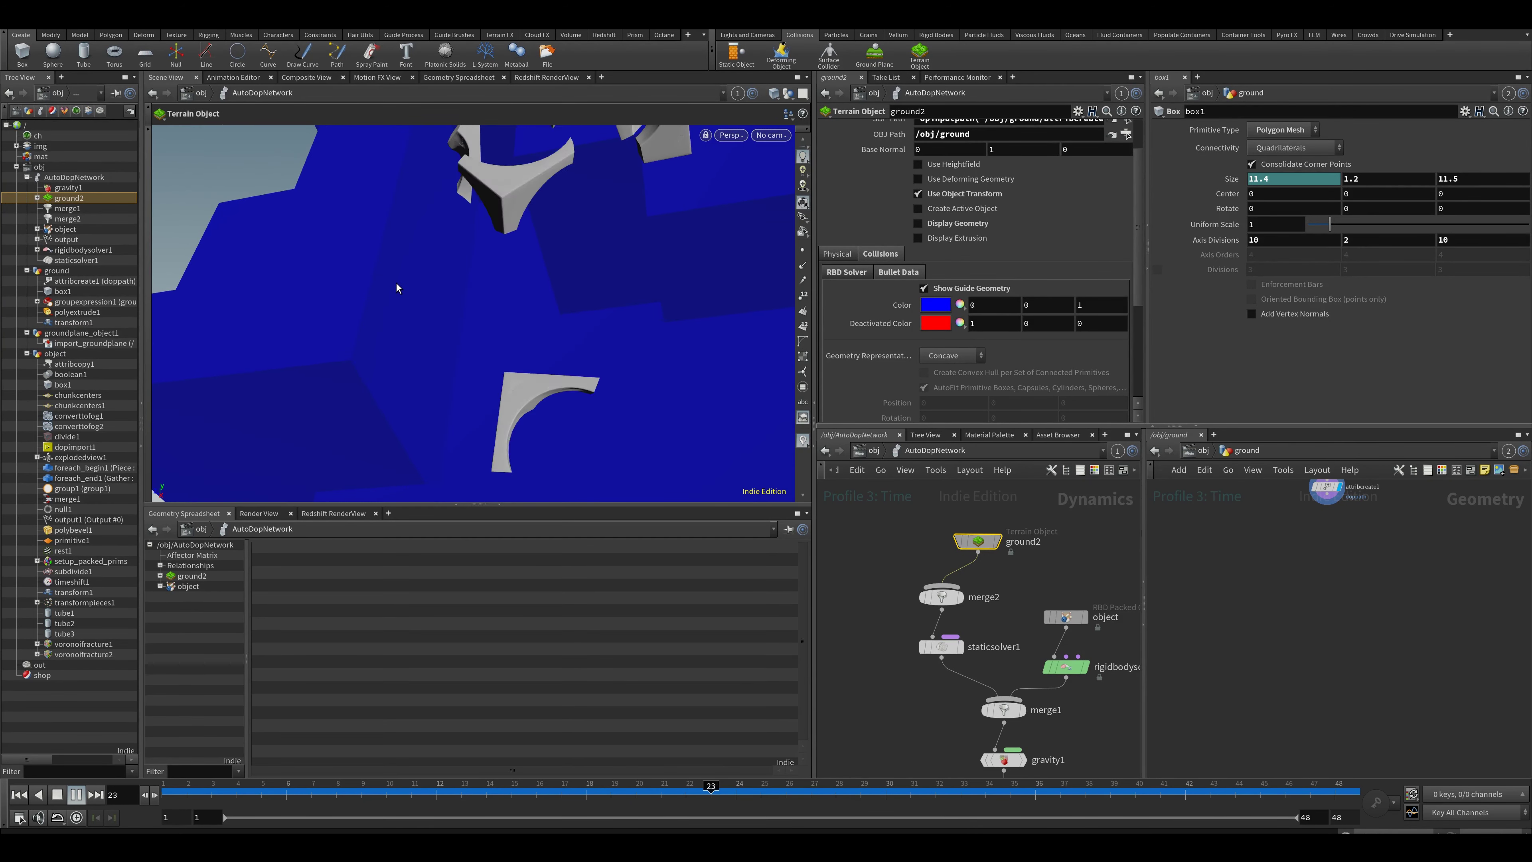
drag(410, 799, 887, 795)
alt+drag(558, 406, 604, 380)
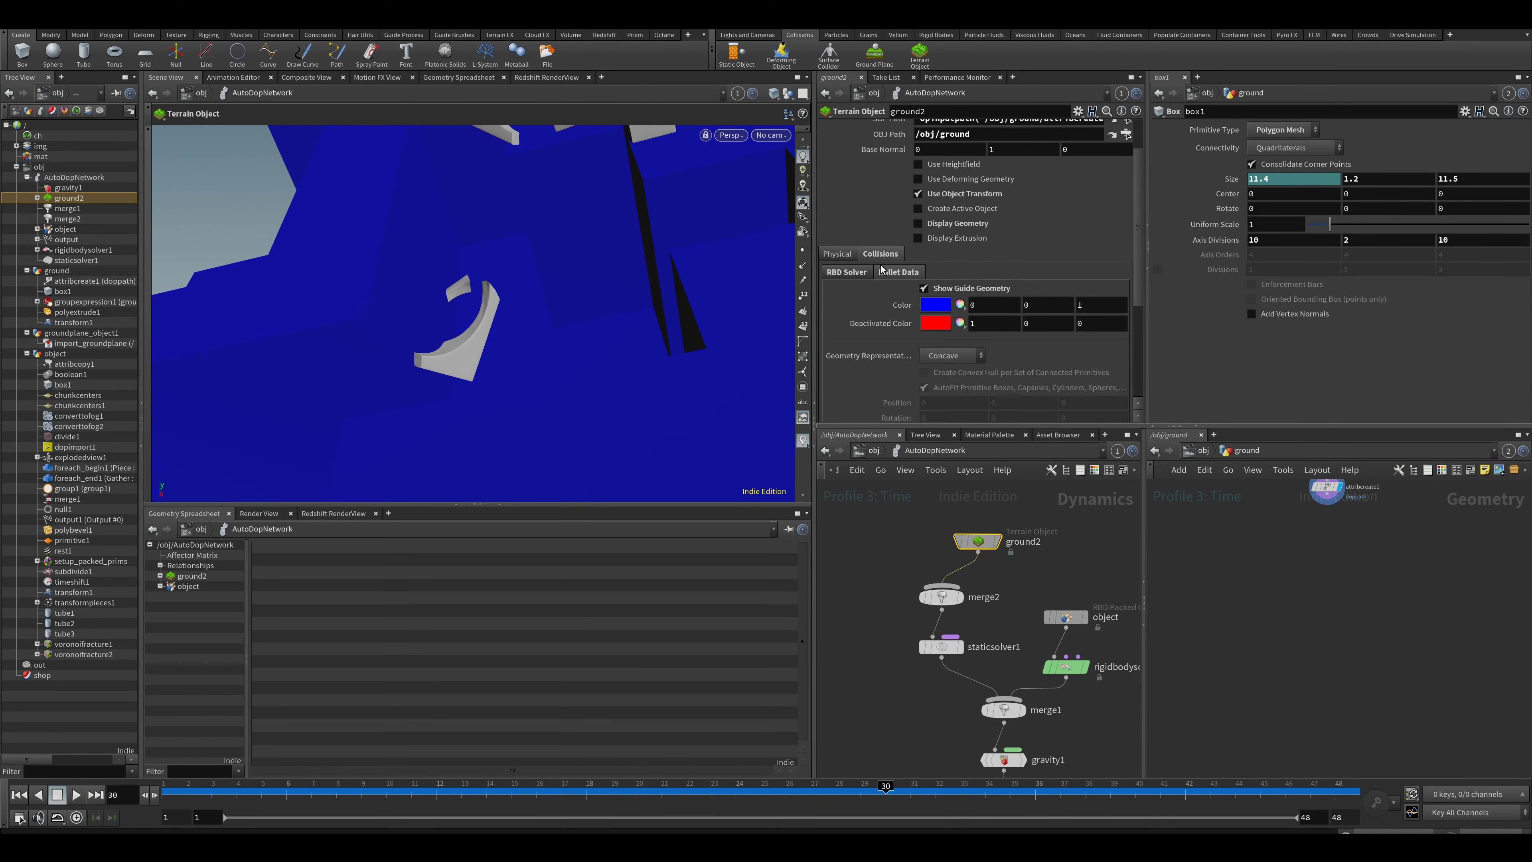
drag(724, 302, 630, 380)
drag(248, 794, 166, 794)
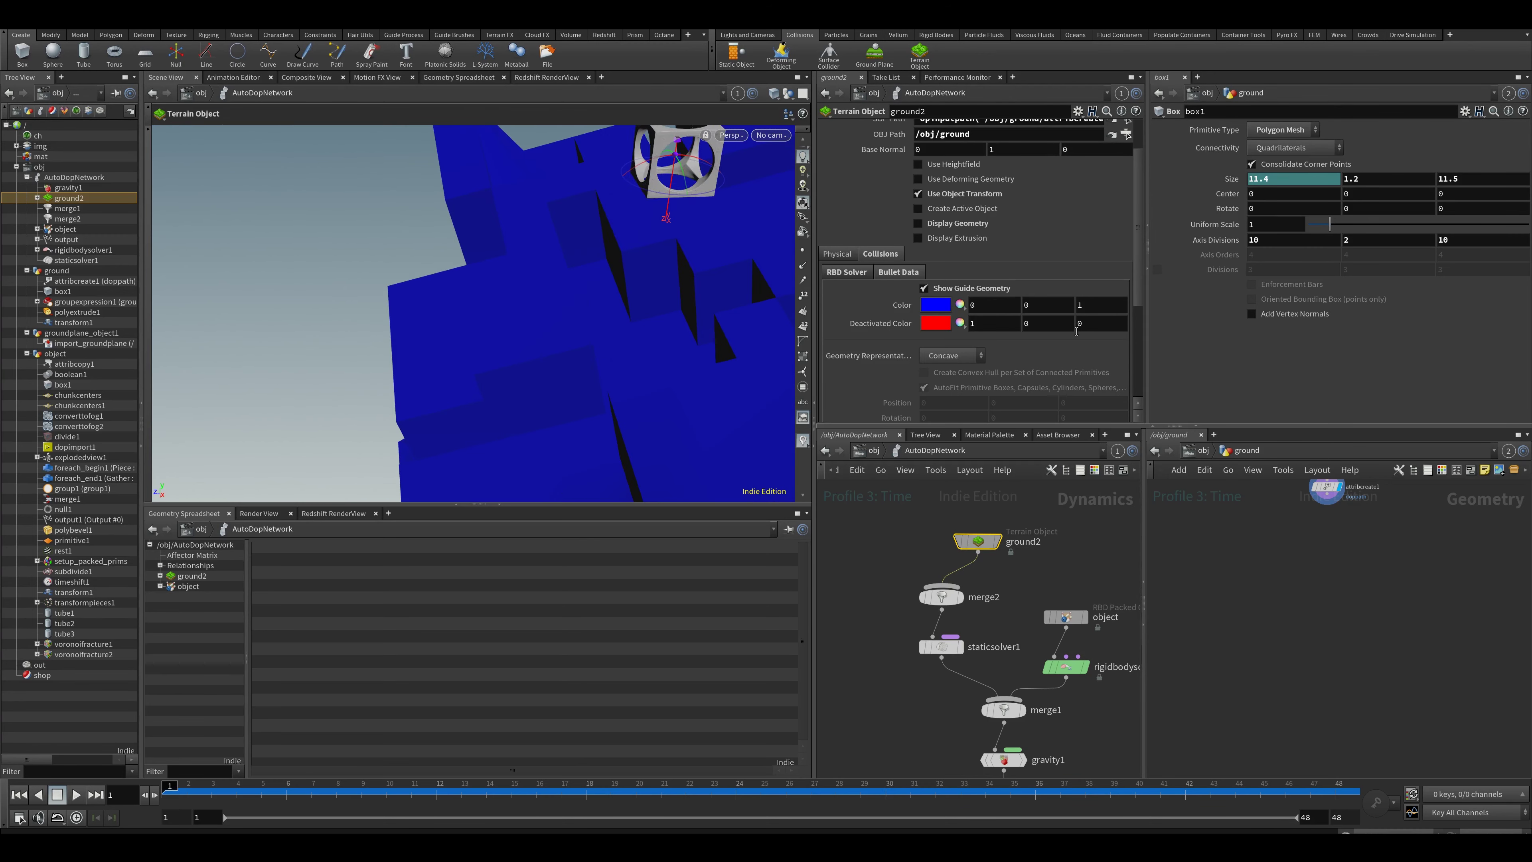
Step: Enter the ground object's network and add a Voronoi Fracture node below attribcreate1
click(897, 527)
middle_drag(942, 520, 920, 546)
click(870, 453)
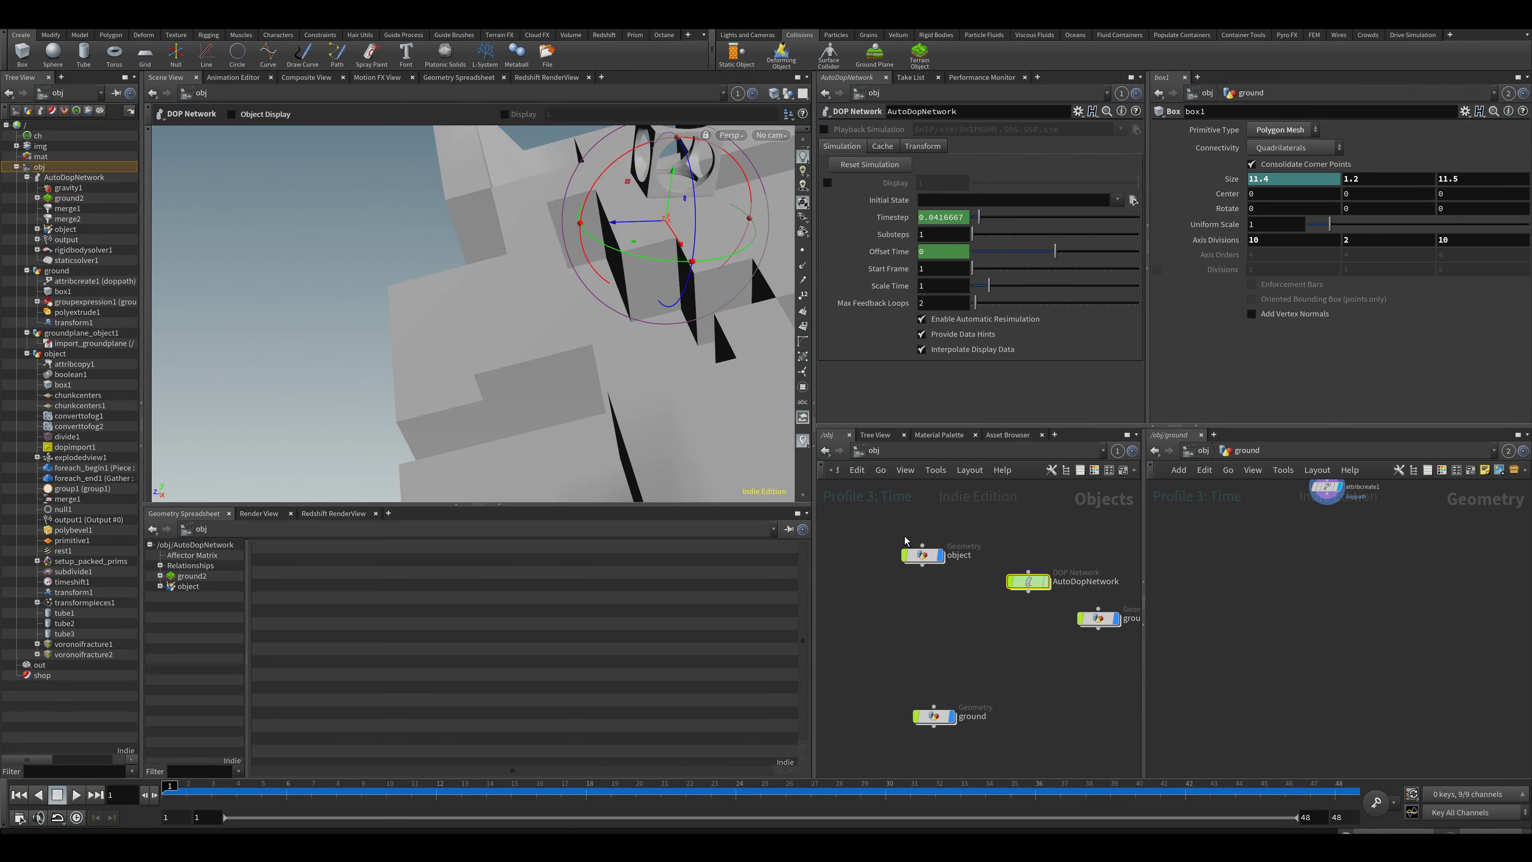
double_click(944, 716)
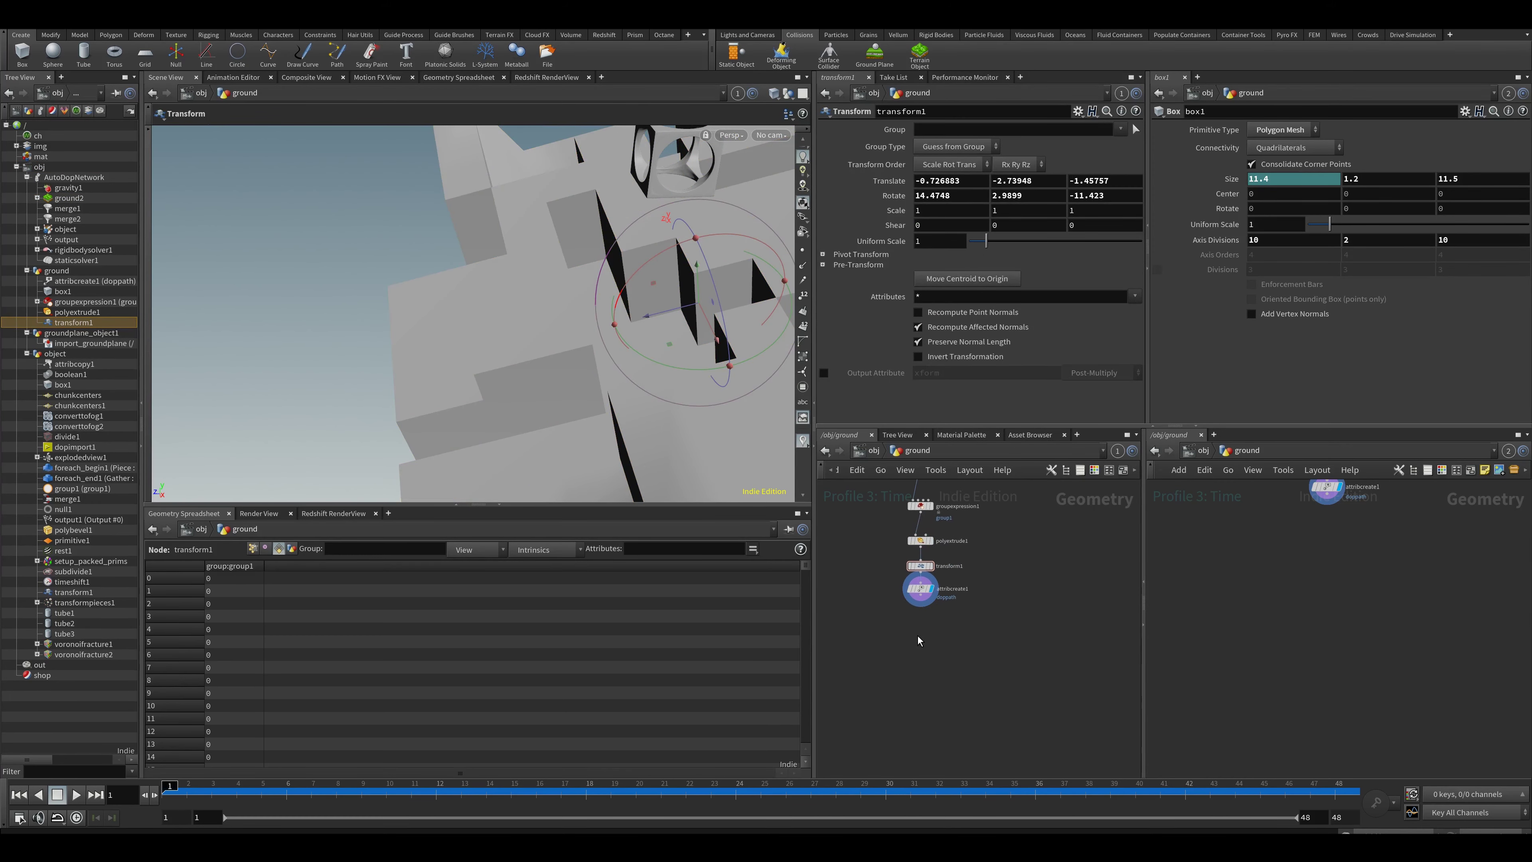
key(Tab)
key(Escape)
click(912, 661)
scroll(923, 628, up, 2)
Step: Add an IsoOffset node fed by attribcreate1, display its fog volume, and set Uniform Sampling Divs to 50
key(Tab)
mouse_move(1011, 592)
text(iso)
key(Return)
click(1011, 651)
drag(943, 593, 1002, 637)
click(1033, 650)
drag(1002, 233, 1139, 257)
alt+right_drag(463, 311, 616, 352)
alt+drag(617, 353, 669, 356)
Step: Add and display a Scatter node fed by isooffset1, with Force Total Count 103 and Relax Iterations turned off
middle_drag(983, 711, 985, 618)
key(Tab)
text(sc)
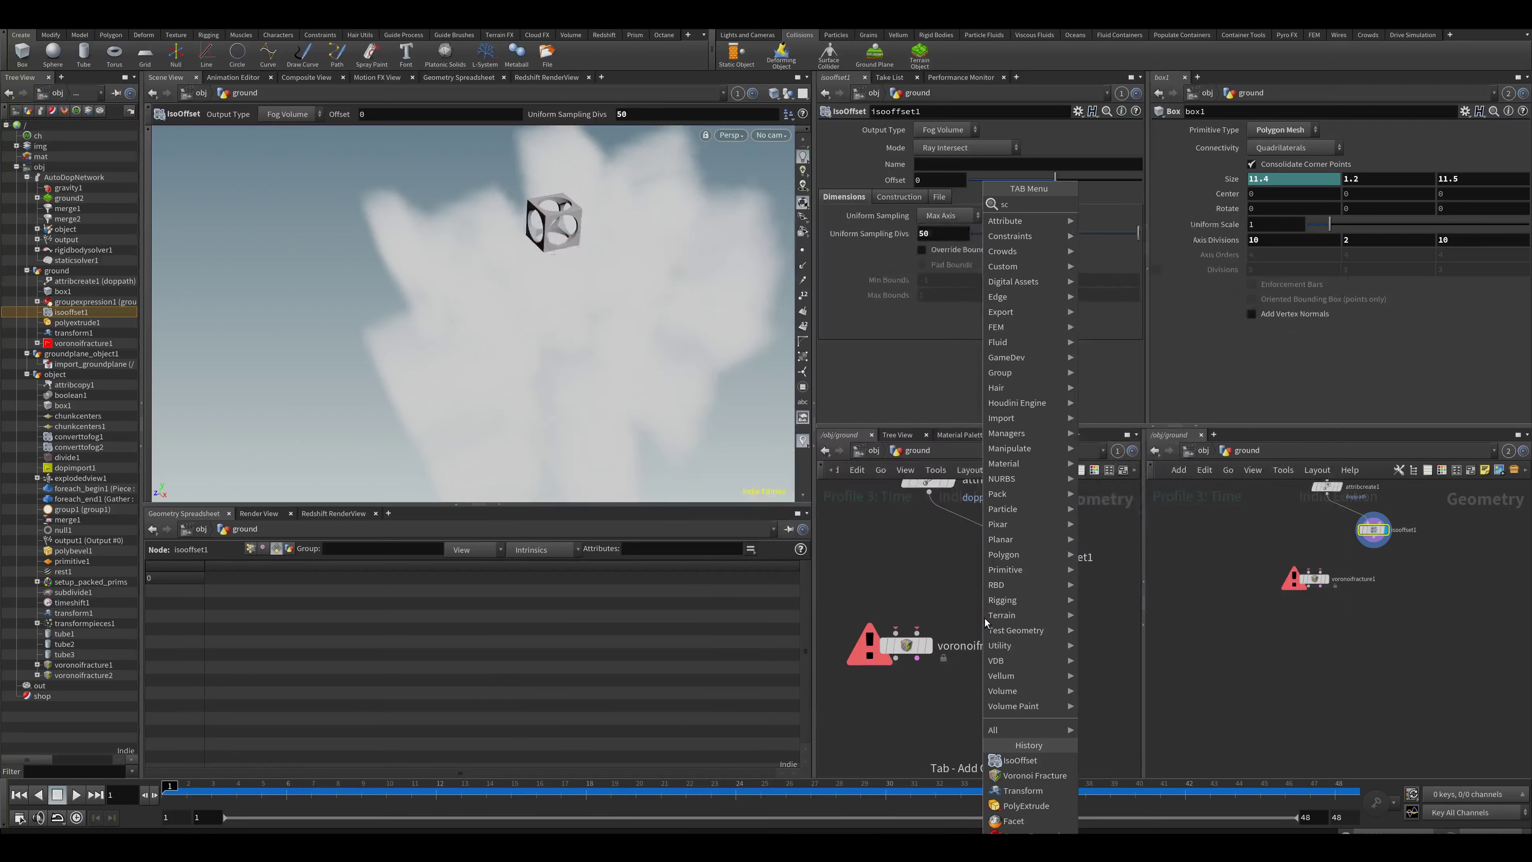
key(Return)
click(1003, 645)
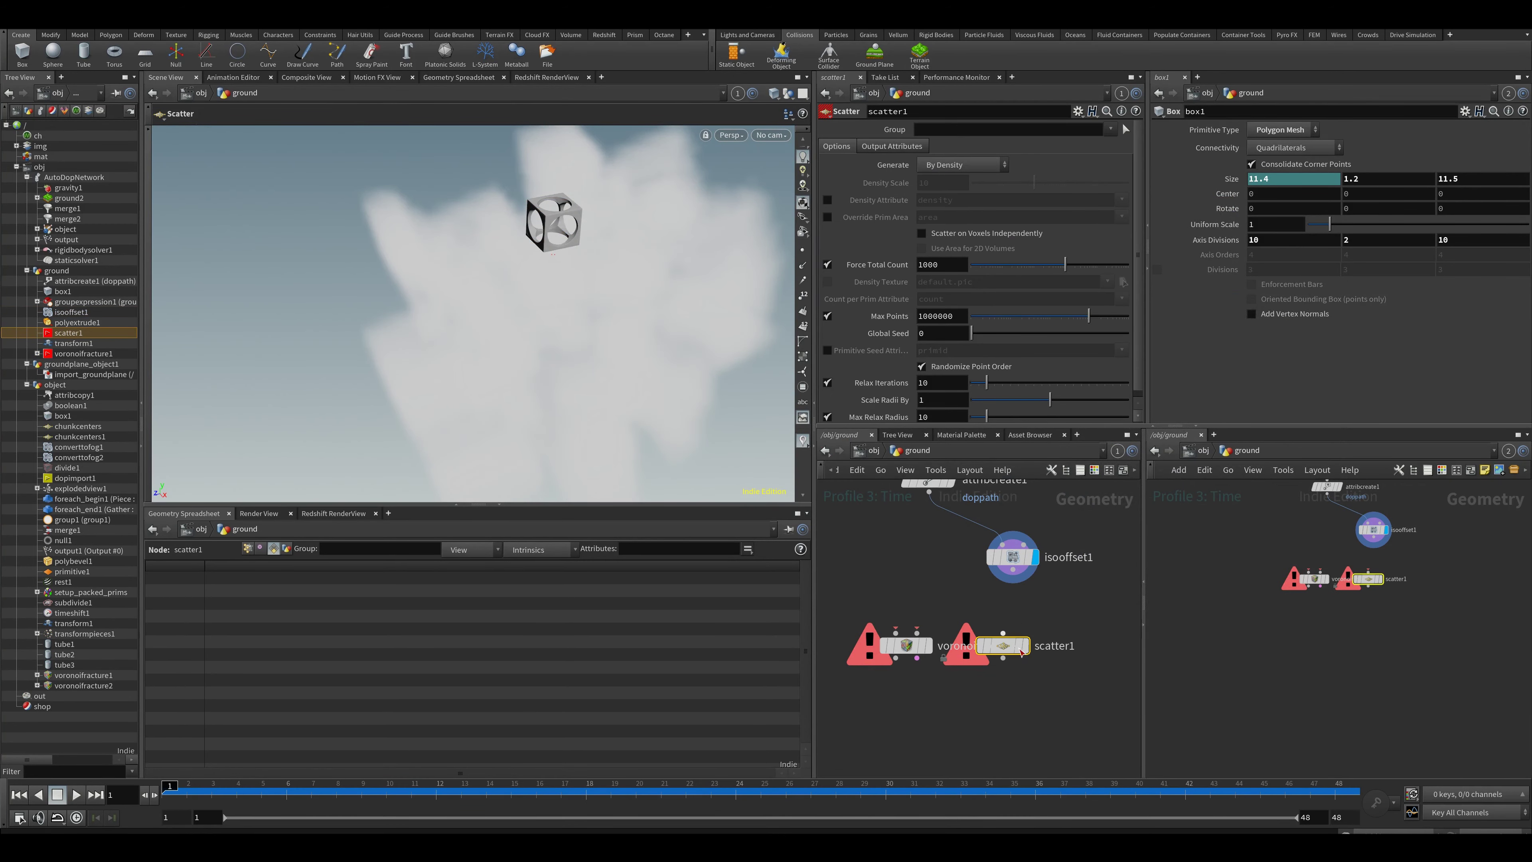
mouse_move(1033, 623)
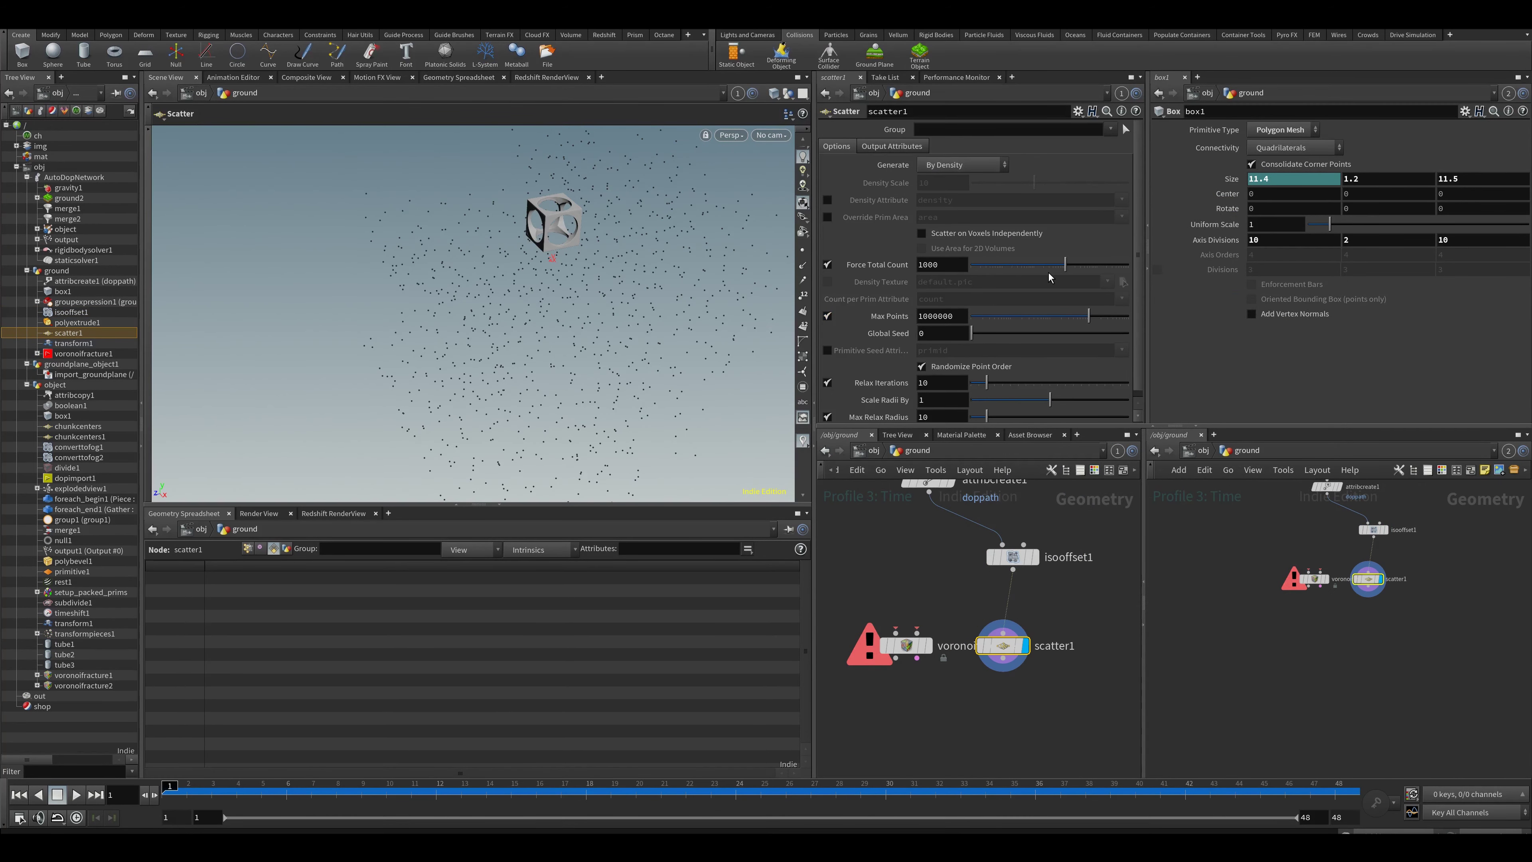
click(827, 382)
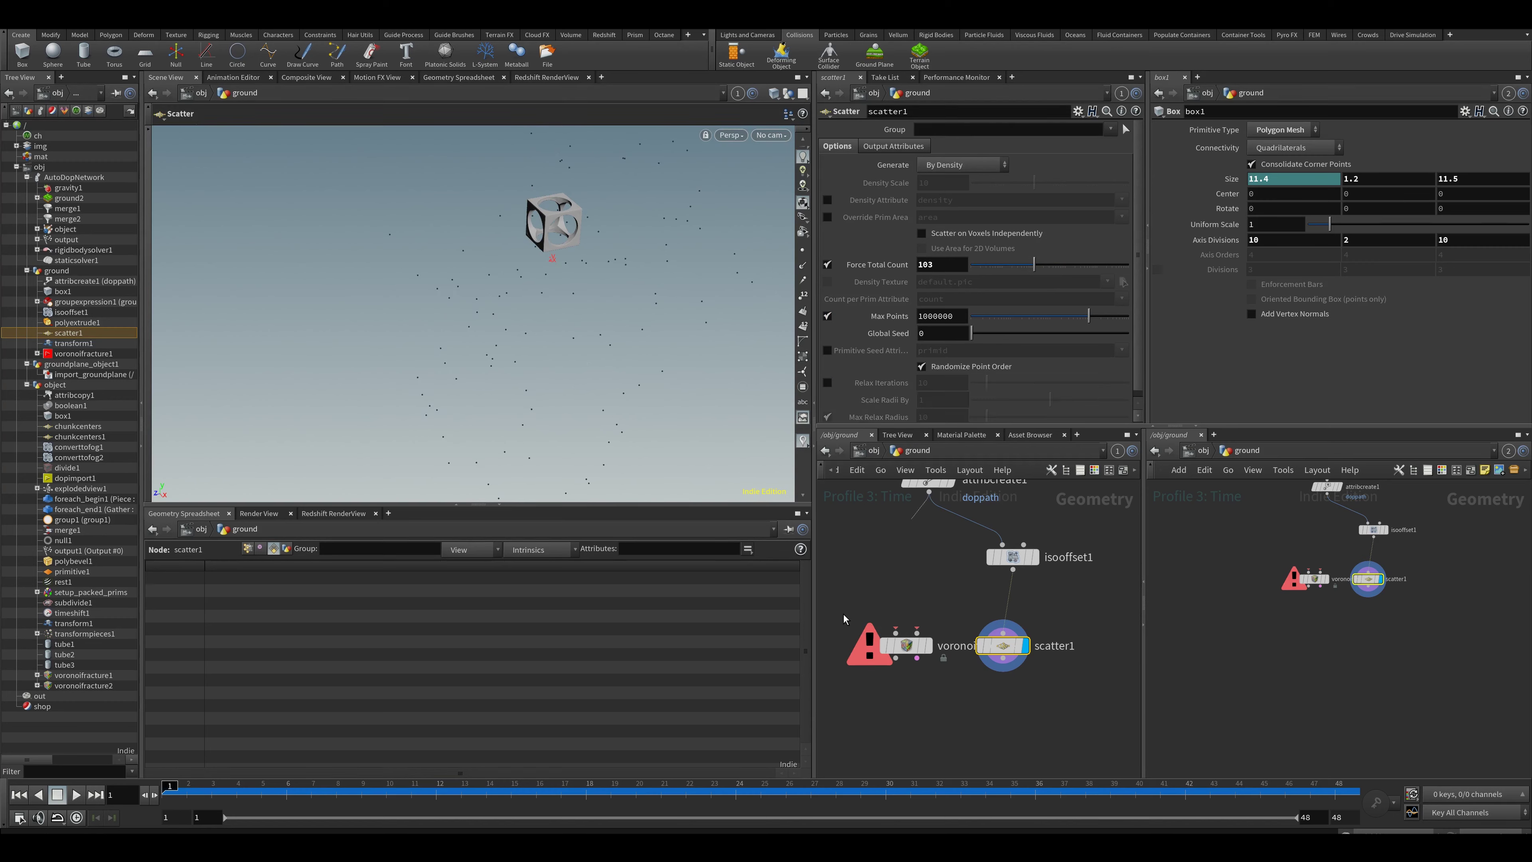
Step: Wire the ground geometry and scattered points into the Voronoi Fracture and display the pieces through an Exploded View node
drag(918, 636, 901, 709)
click(909, 718)
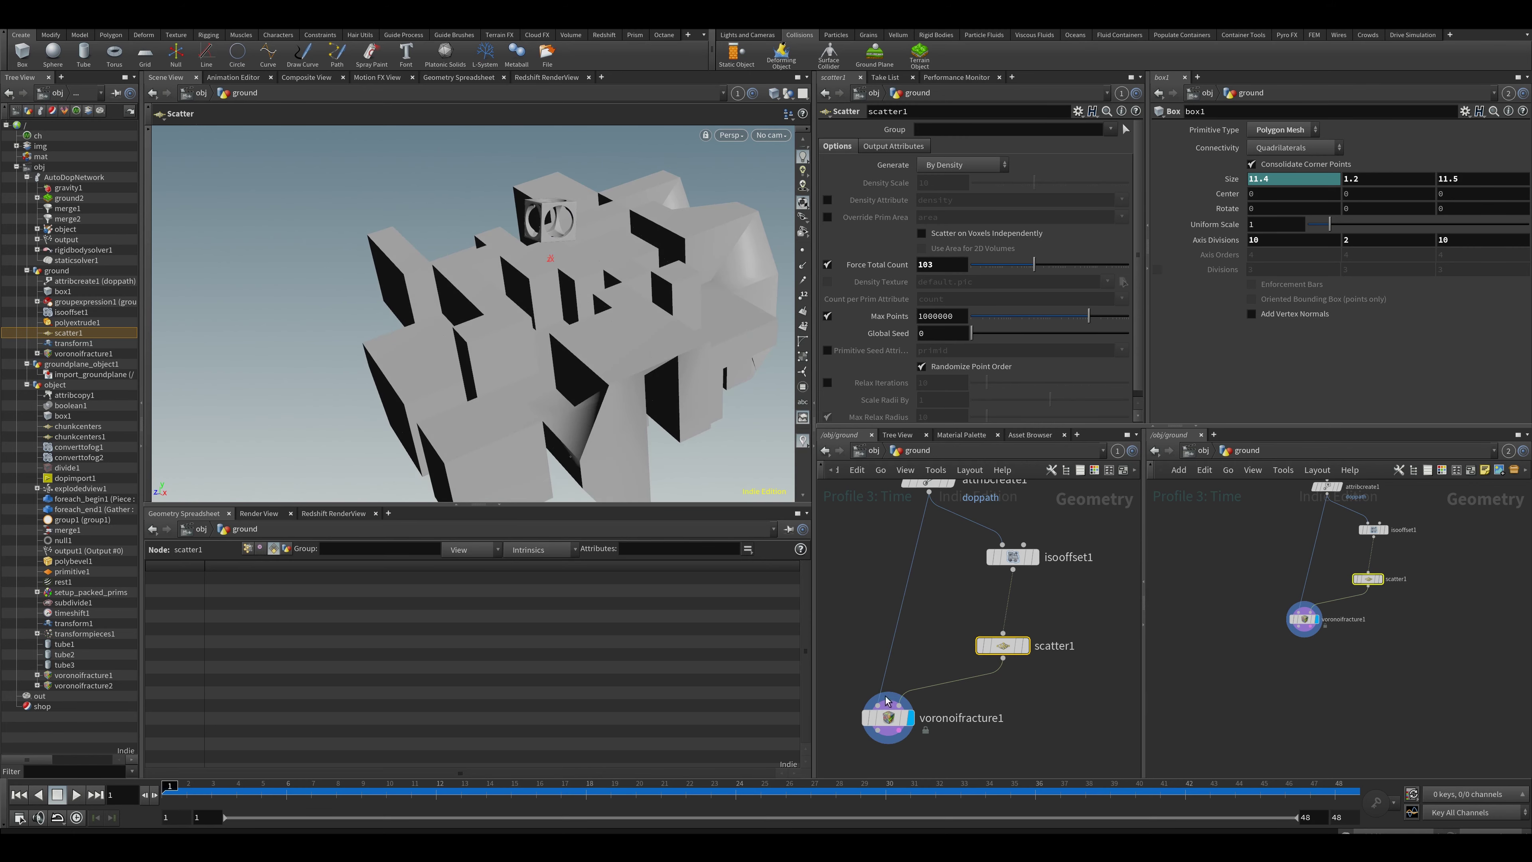
middle_drag(888, 702, 933, 527)
key(Tab)
text(exp)
key(Return)
click(929, 616)
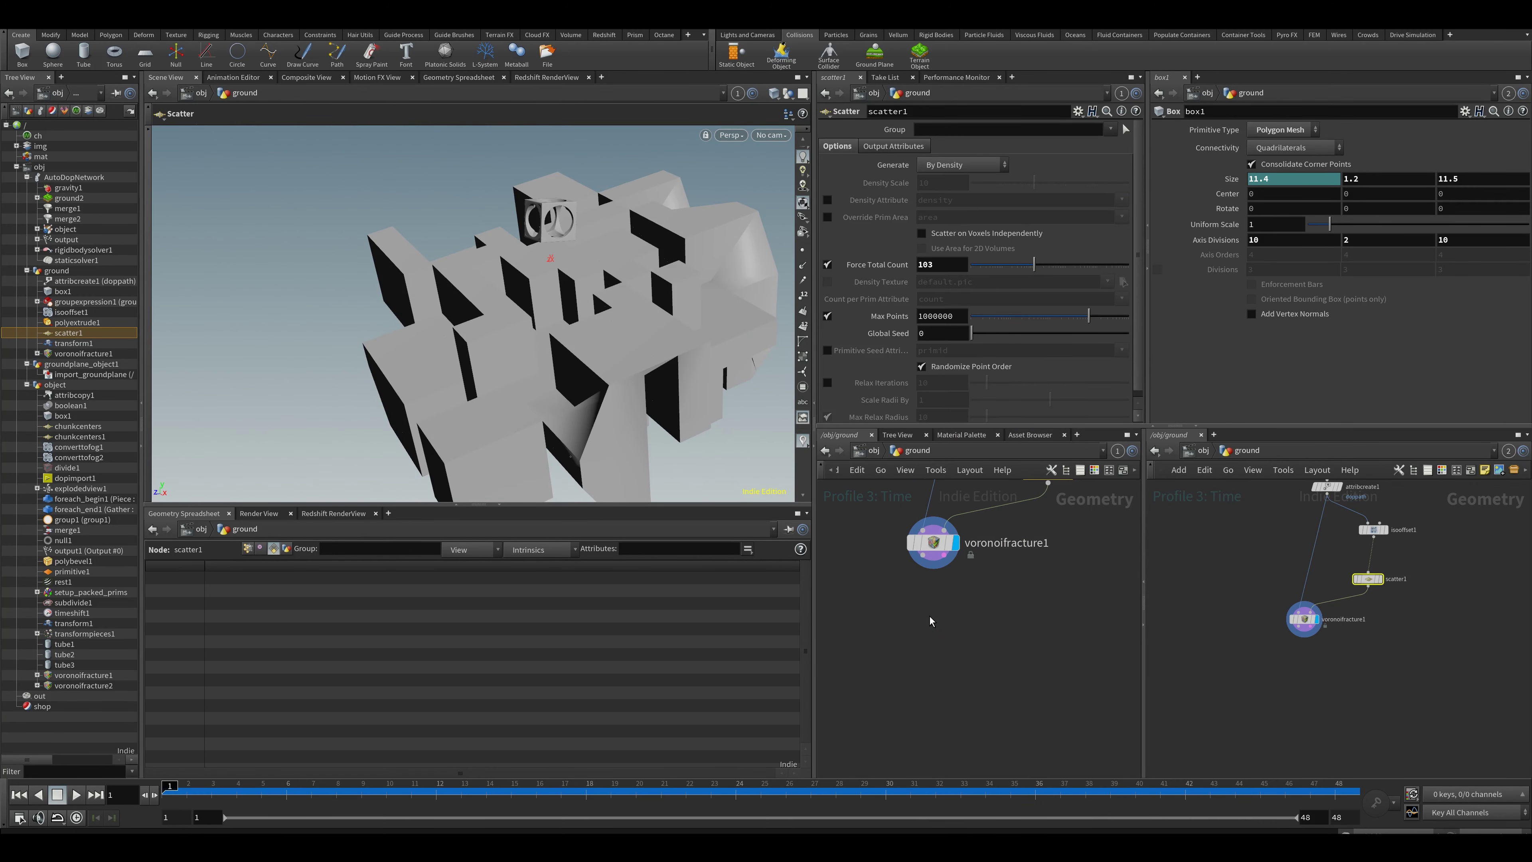
click(930, 620)
click(956, 621)
drag(757, 372, 808, 220)
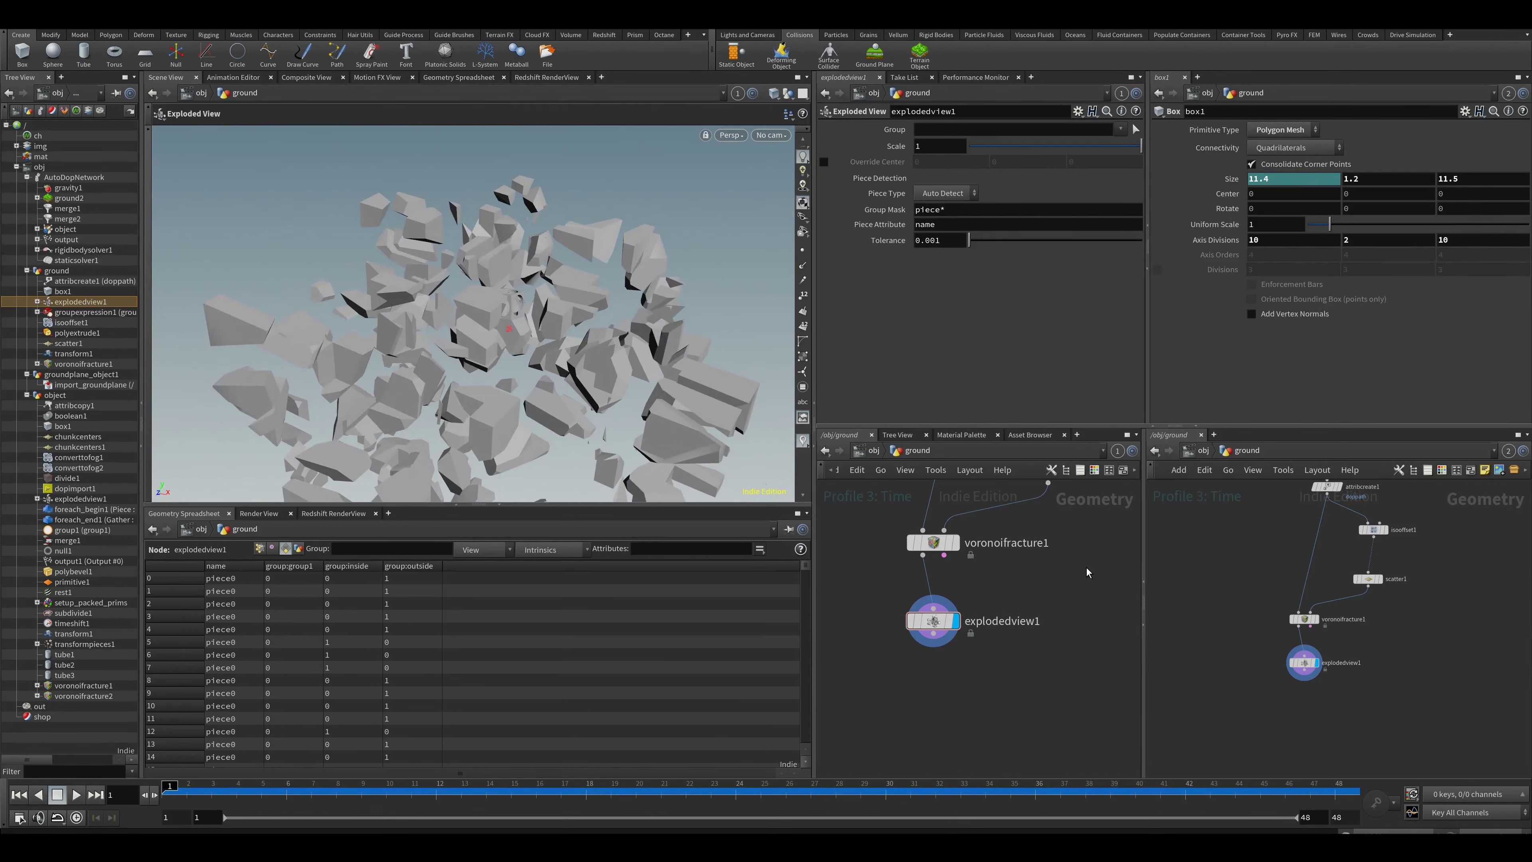
Step: Set the Scatter node's Force Total Count to 500
key(h)
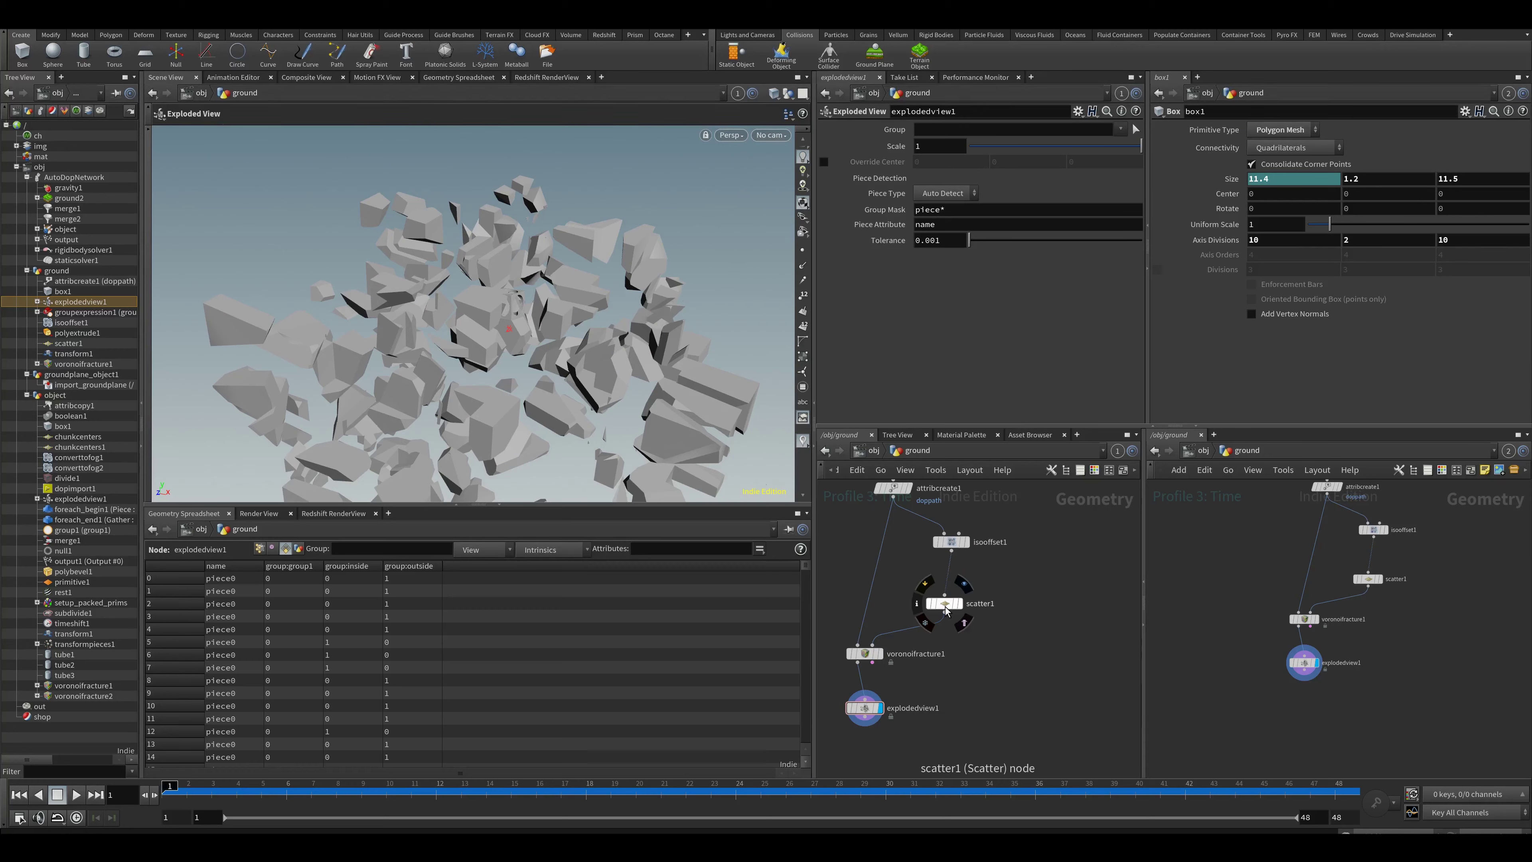
click(944, 602)
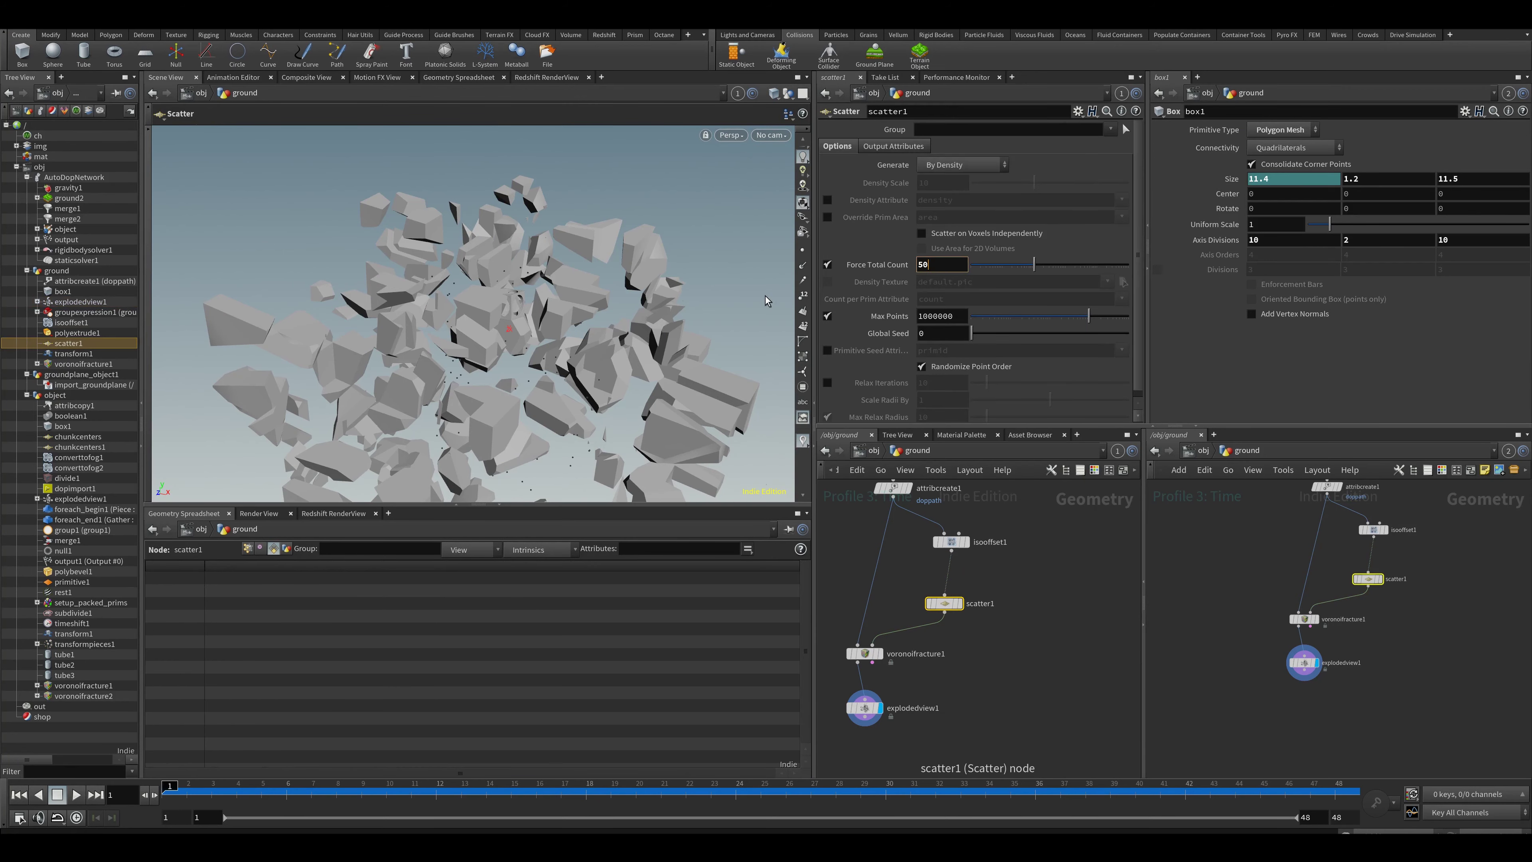
alt+drag(609, 362, 579, 417)
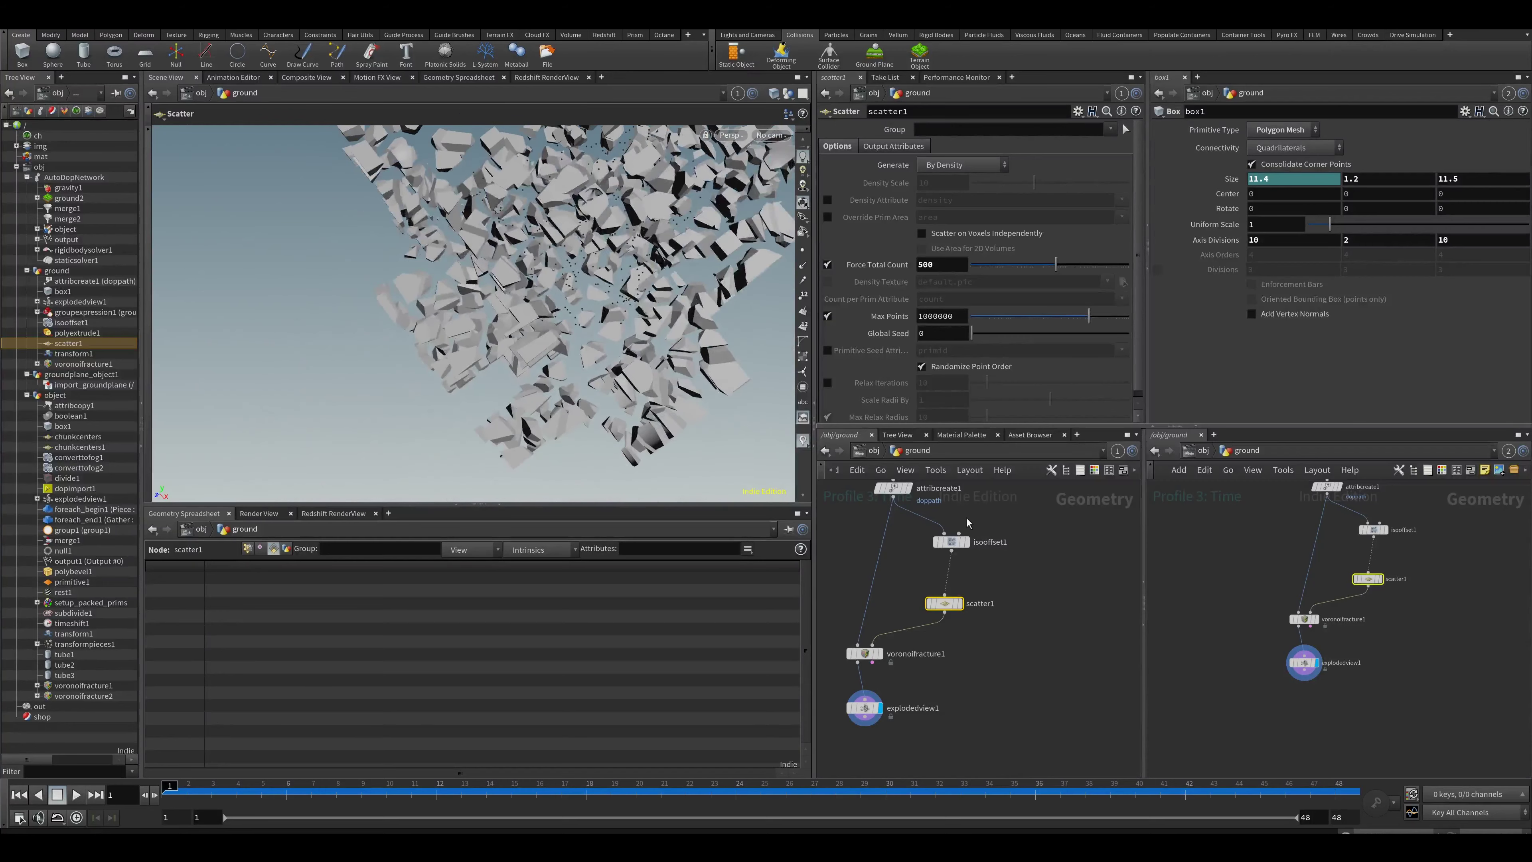
Step: Delete the Exploded View node so the Voronoi Fracture is the displayed end of the ground network
middle_drag(916, 701, 997, 537)
middle_drag(971, 612, 933, 650)
alt+drag(609, 386, 616, 355)
key(Delete)
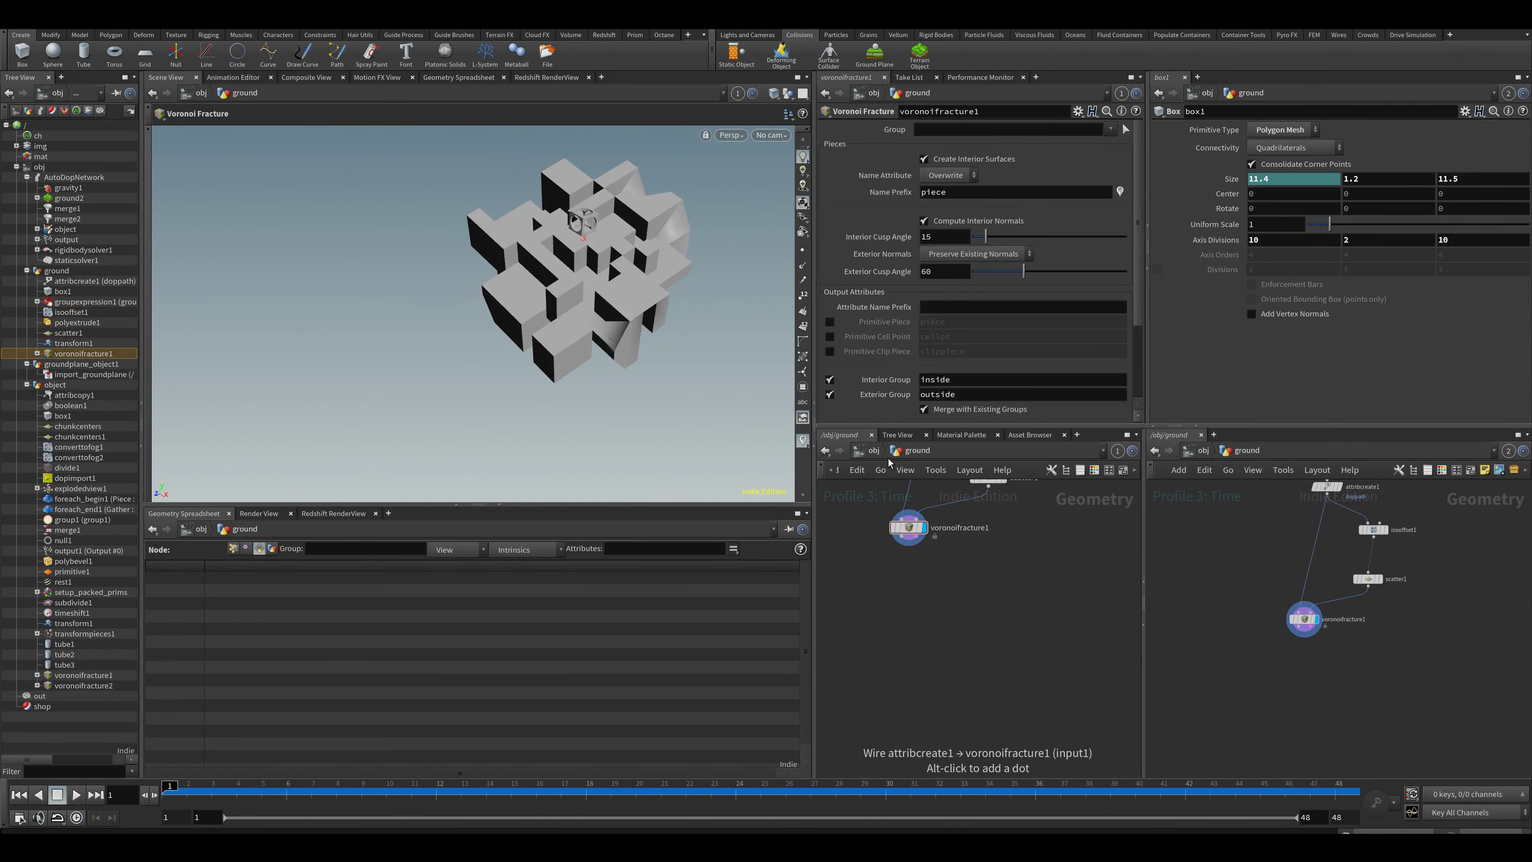
Step: Go back into AutoDopNetwork and delete the ground2 Terrain Object
key(u)
double_click(1028, 582)
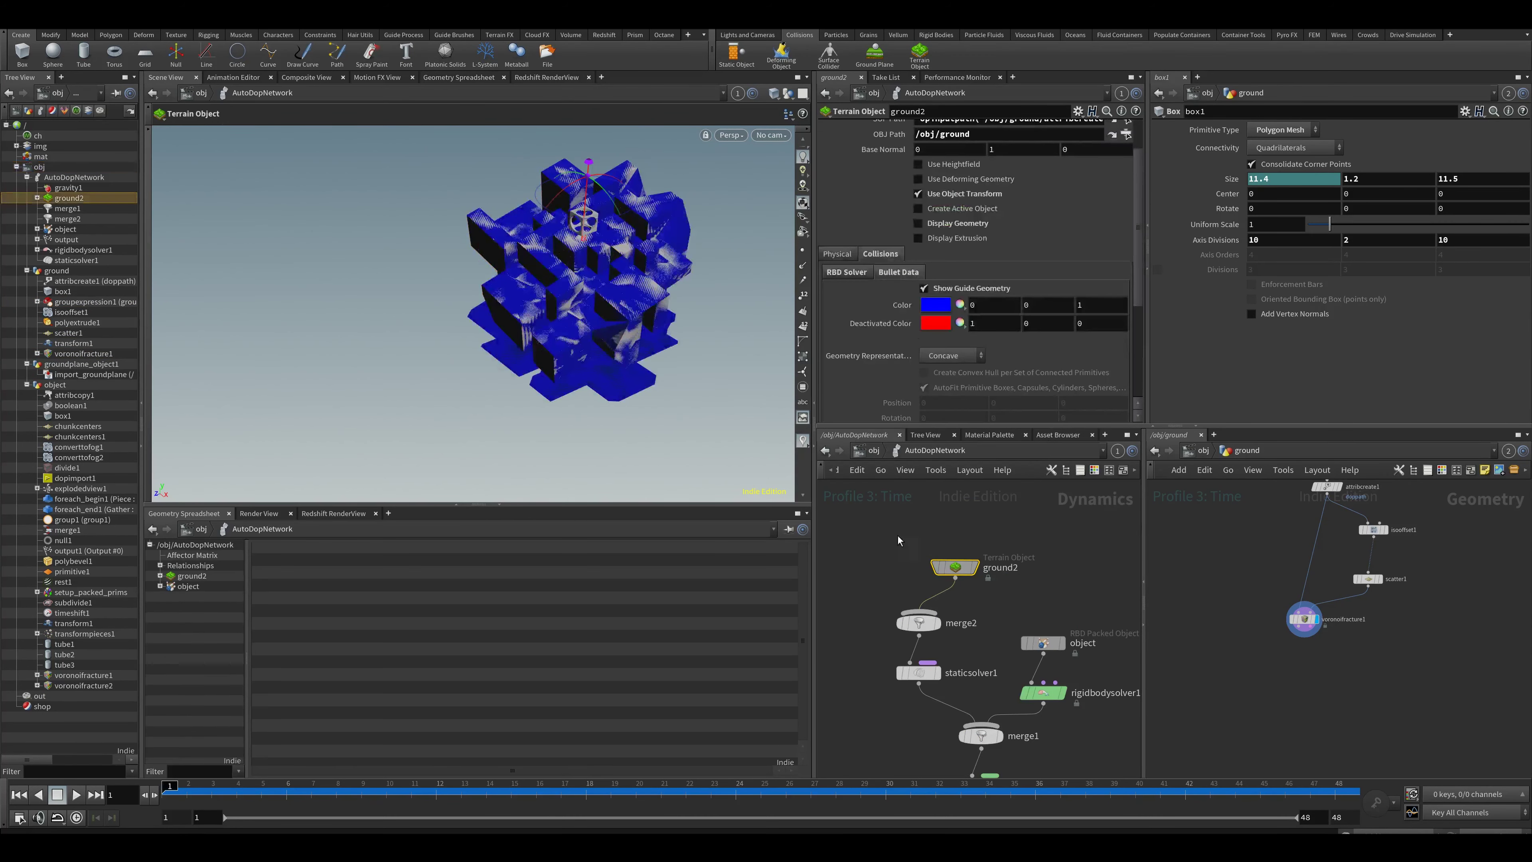
key(Delete)
Step: Select the ground object at the object level and make it an RBD Fractured Object
click(873, 451)
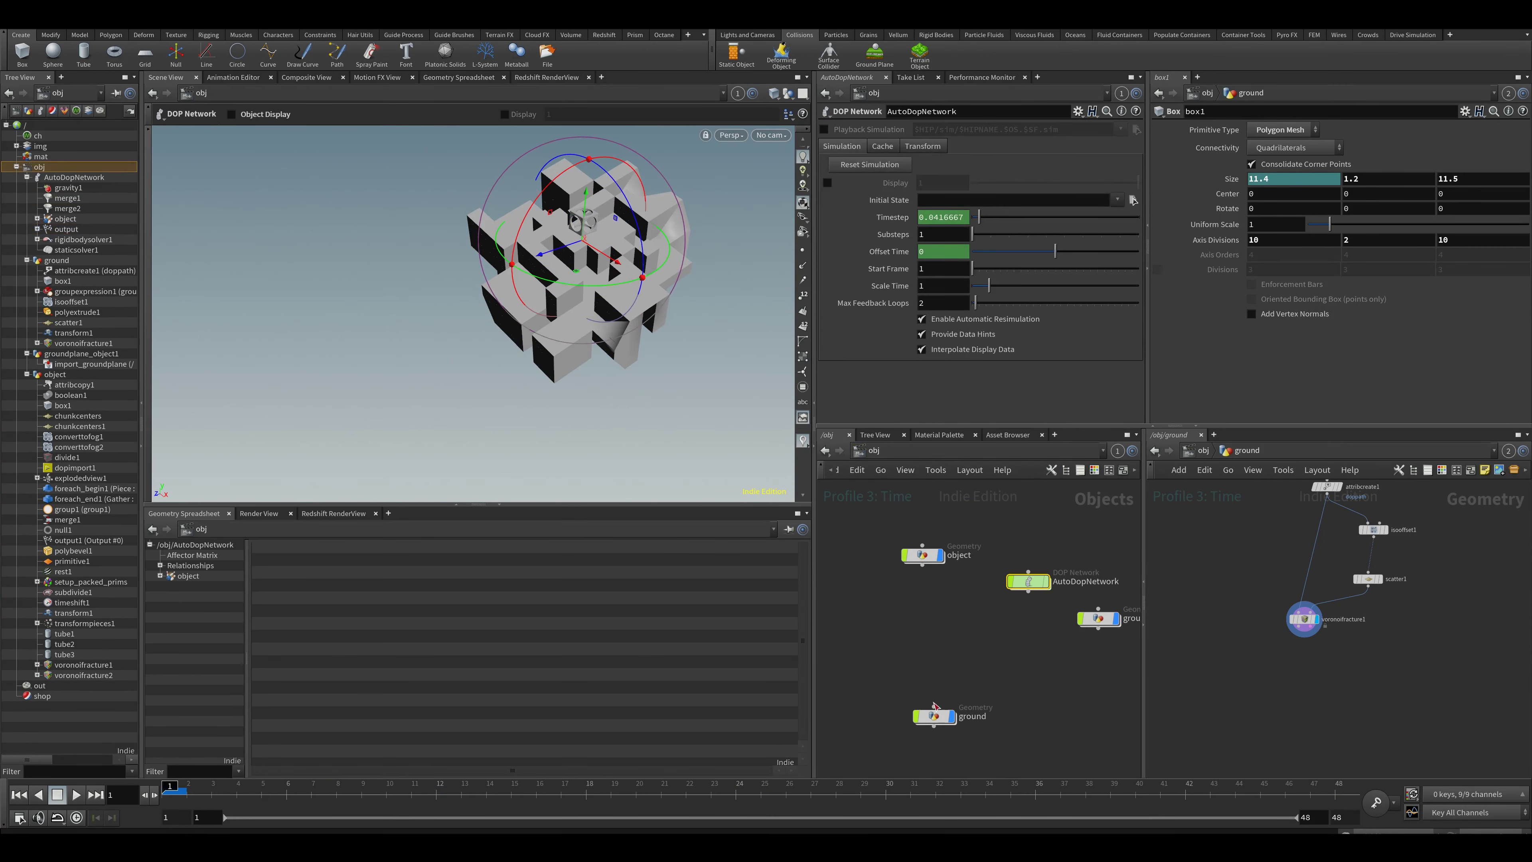
drag(935, 724, 931, 682)
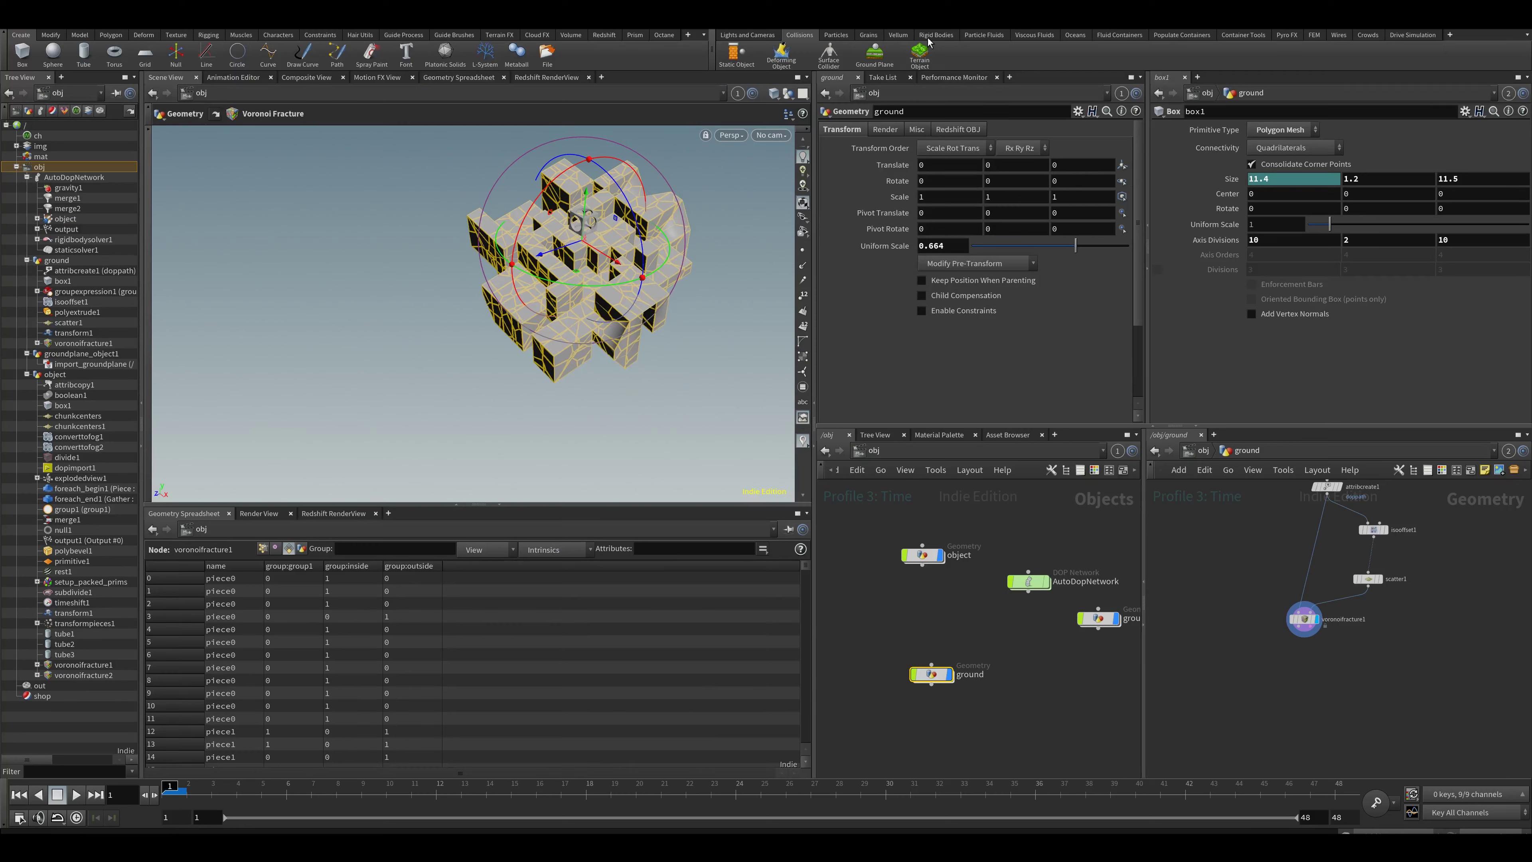
click(932, 35)
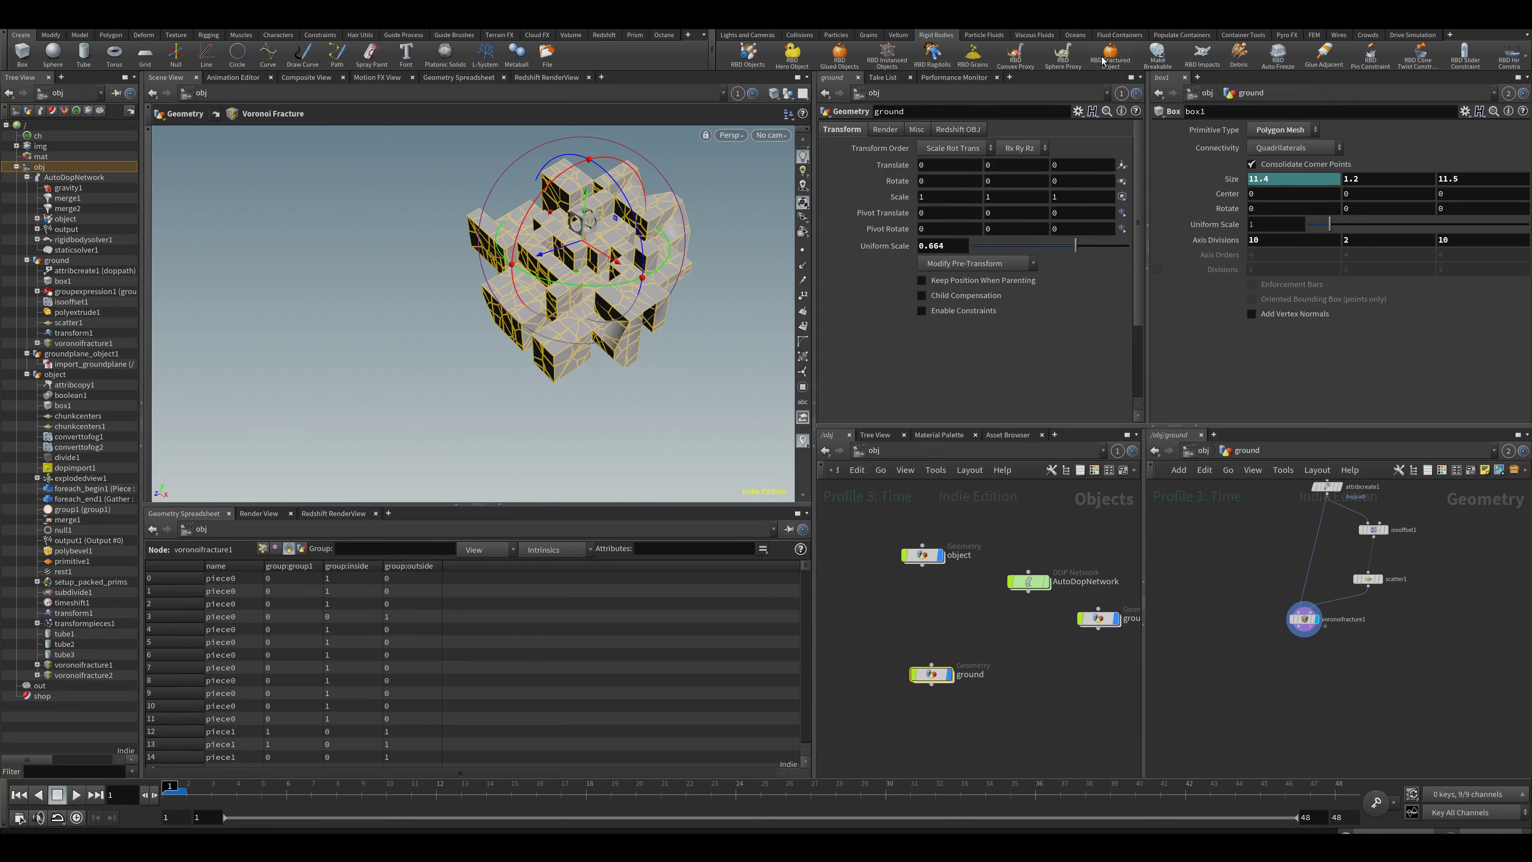
click(1102, 60)
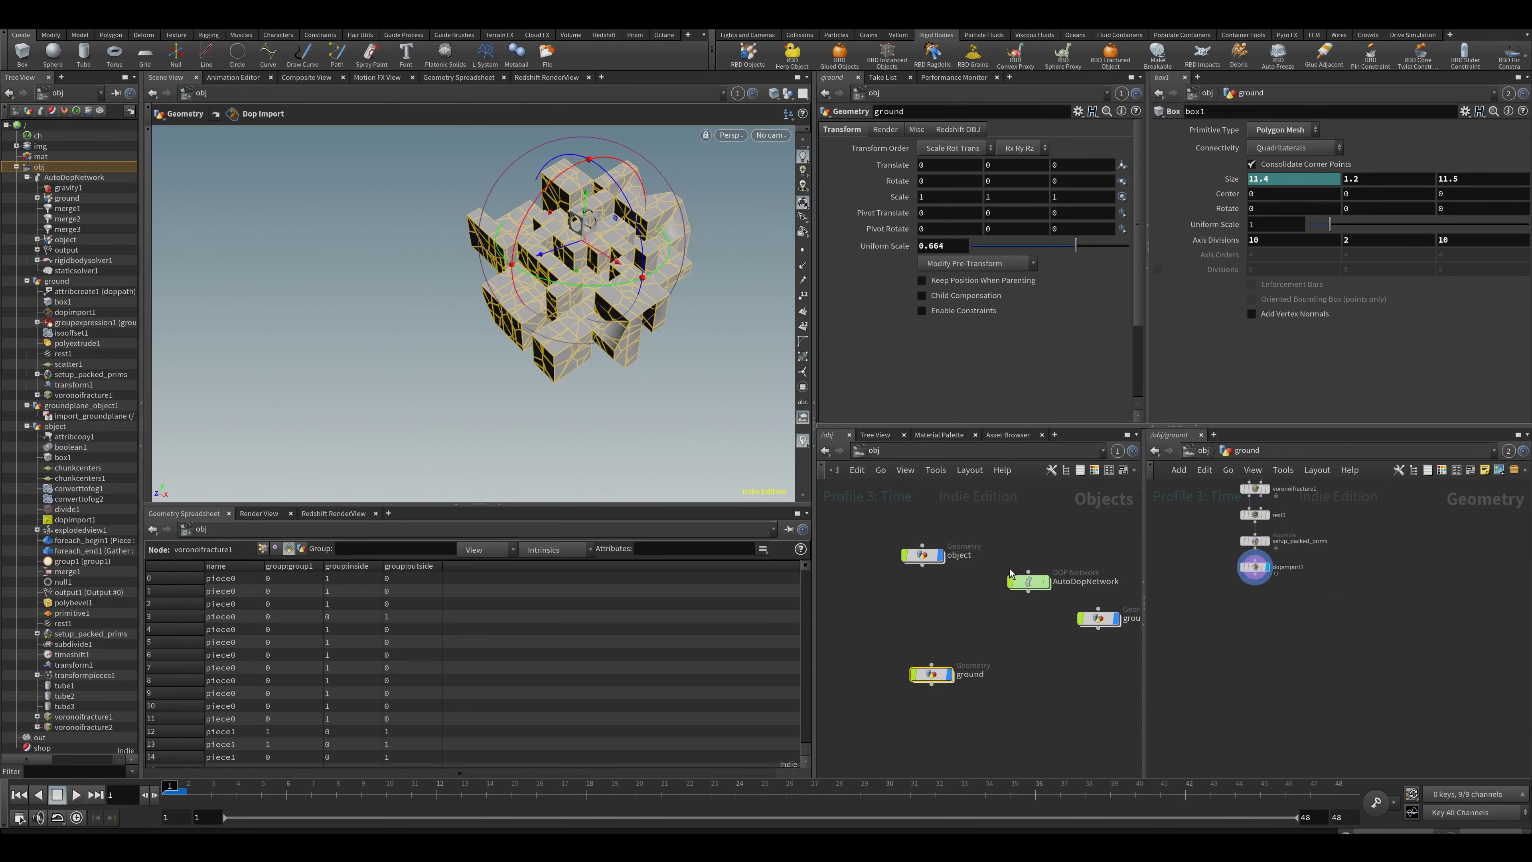
Step: Enter AutoDopNetwork and lay out all of its nodes
double_click(1027, 582)
drag(720, 345, 552, 287)
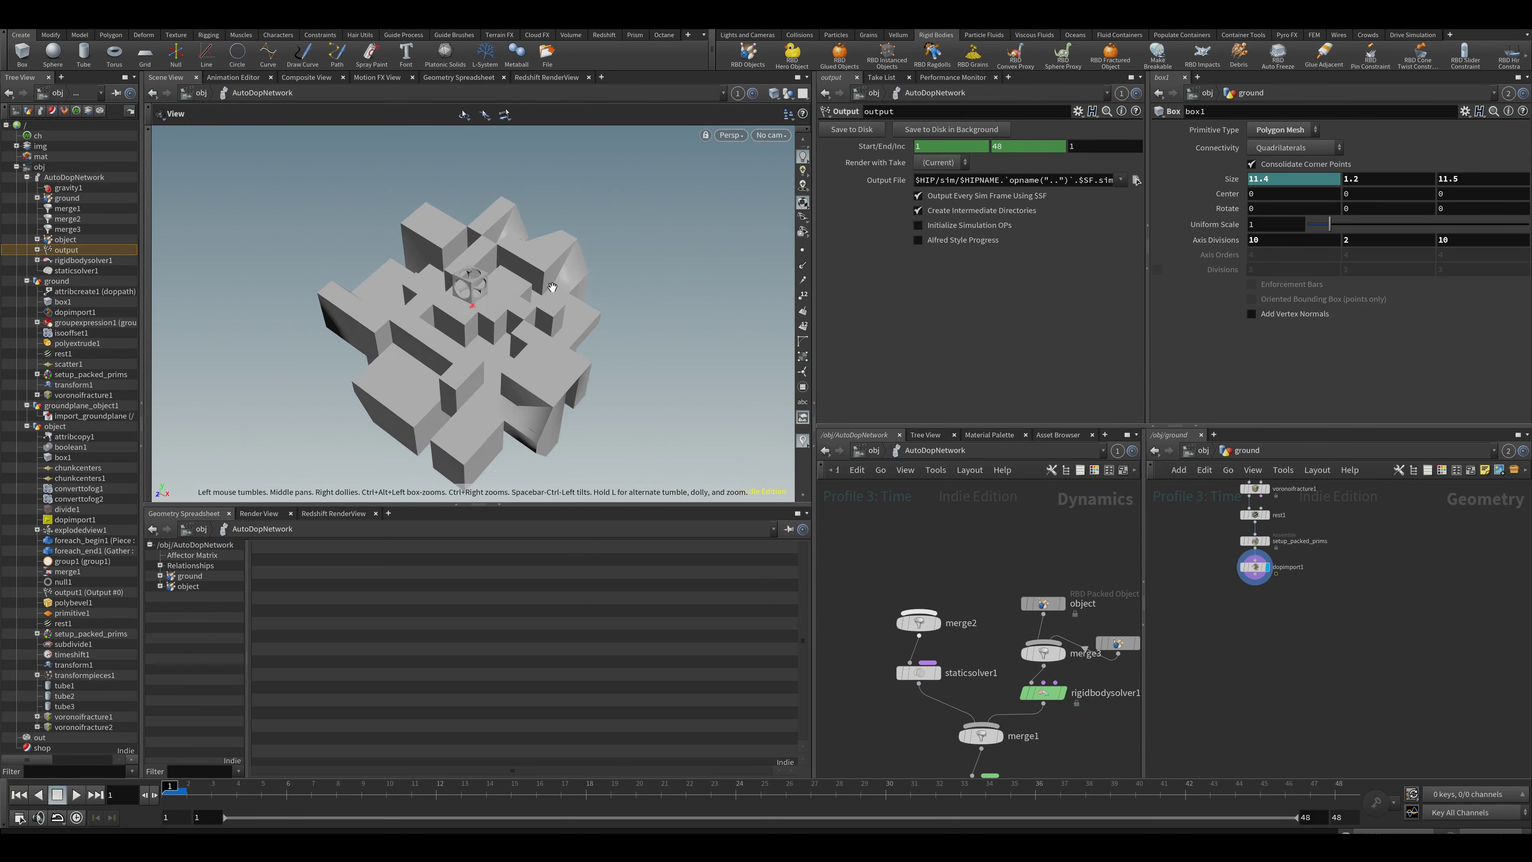
scroll(552, 286, up, 3)
key(l)
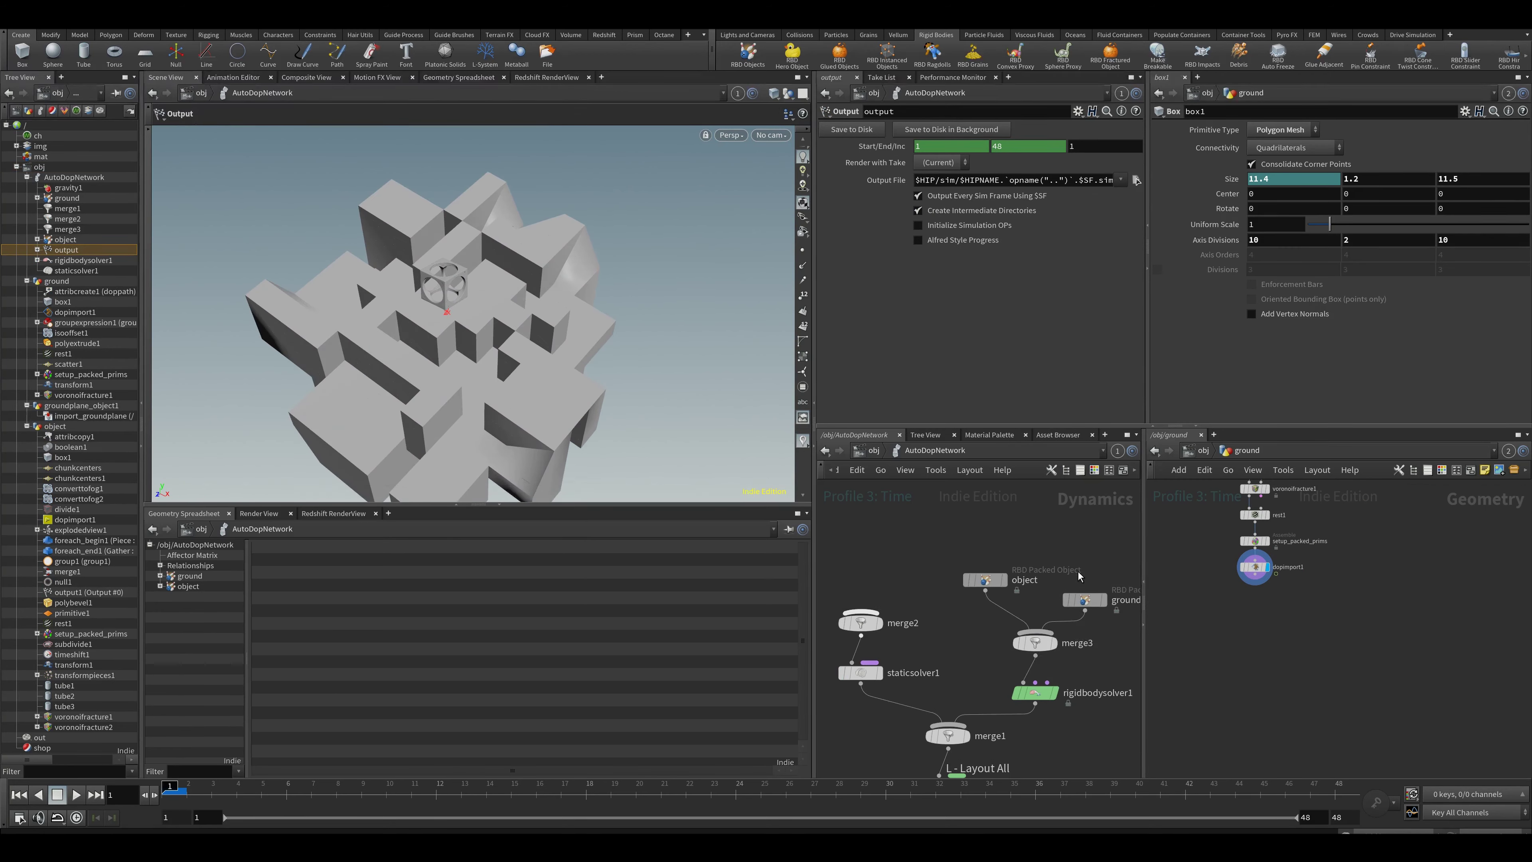
Step: Set the ground RBD Packed Object's Initial Object Type to Create Static Objects
click(1084, 597)
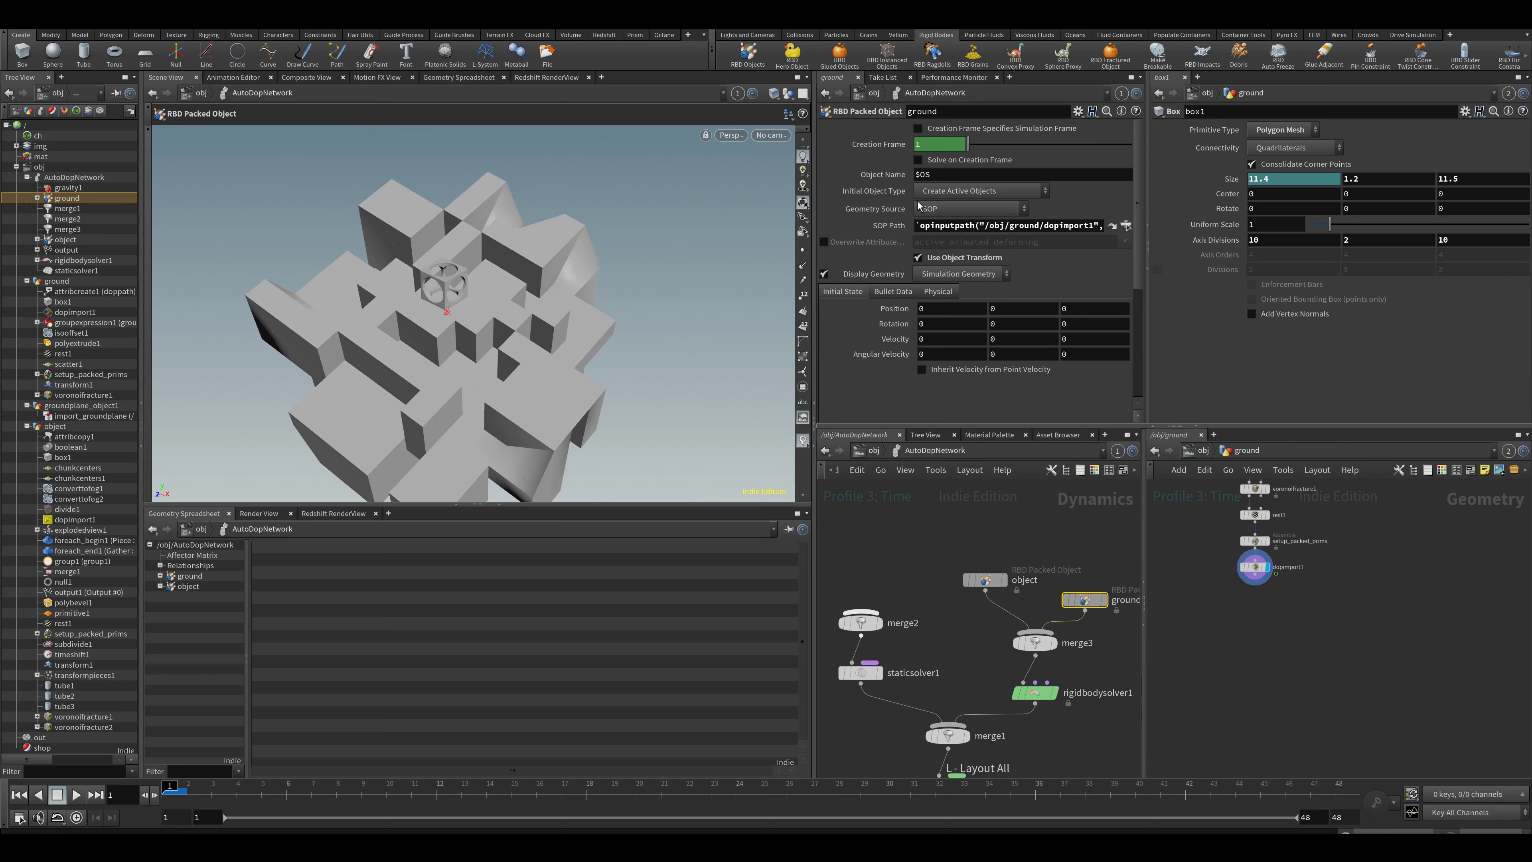
click(950, 190)
click(960, 209)
Step: Show the ground's Bullet guide geometry, turn off Display Geometry, and enable Create Convex Hull per Set of Connected Primitives
click(892, 291)
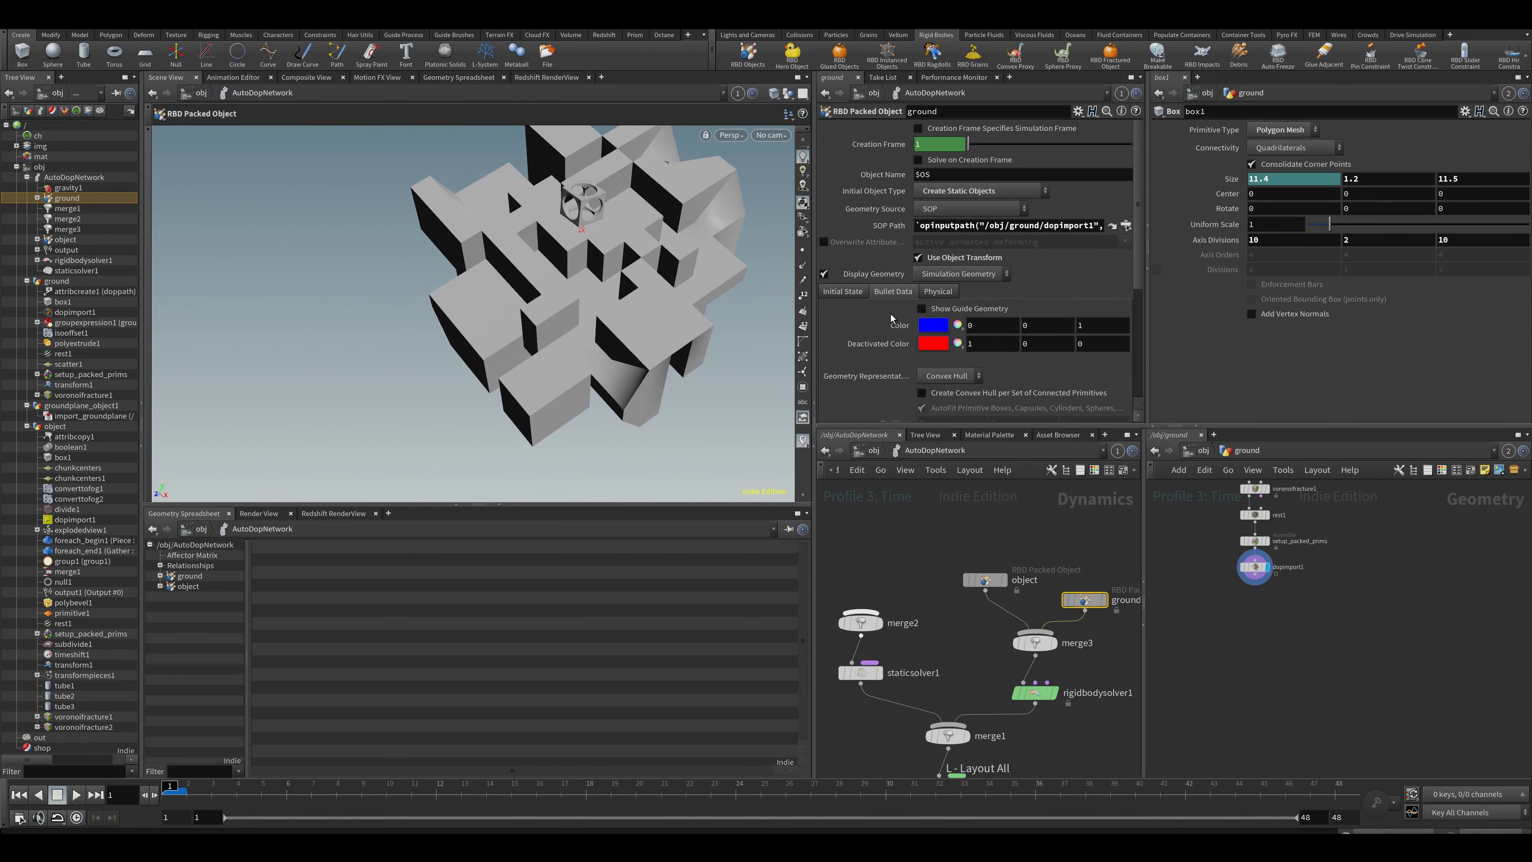
click(824, 274)
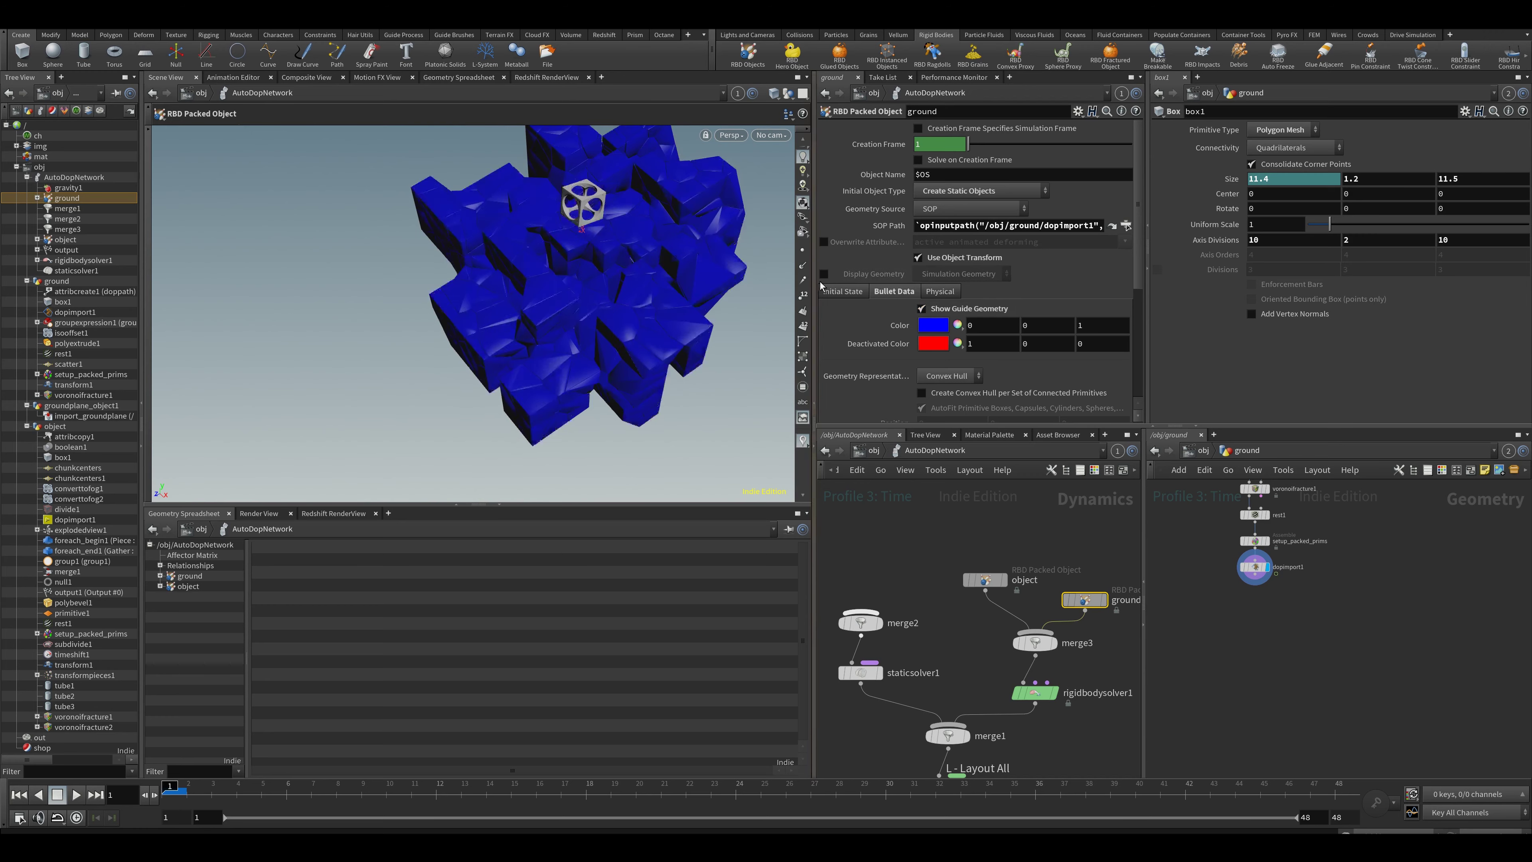
alt+drag(603, 245, 540, 291)
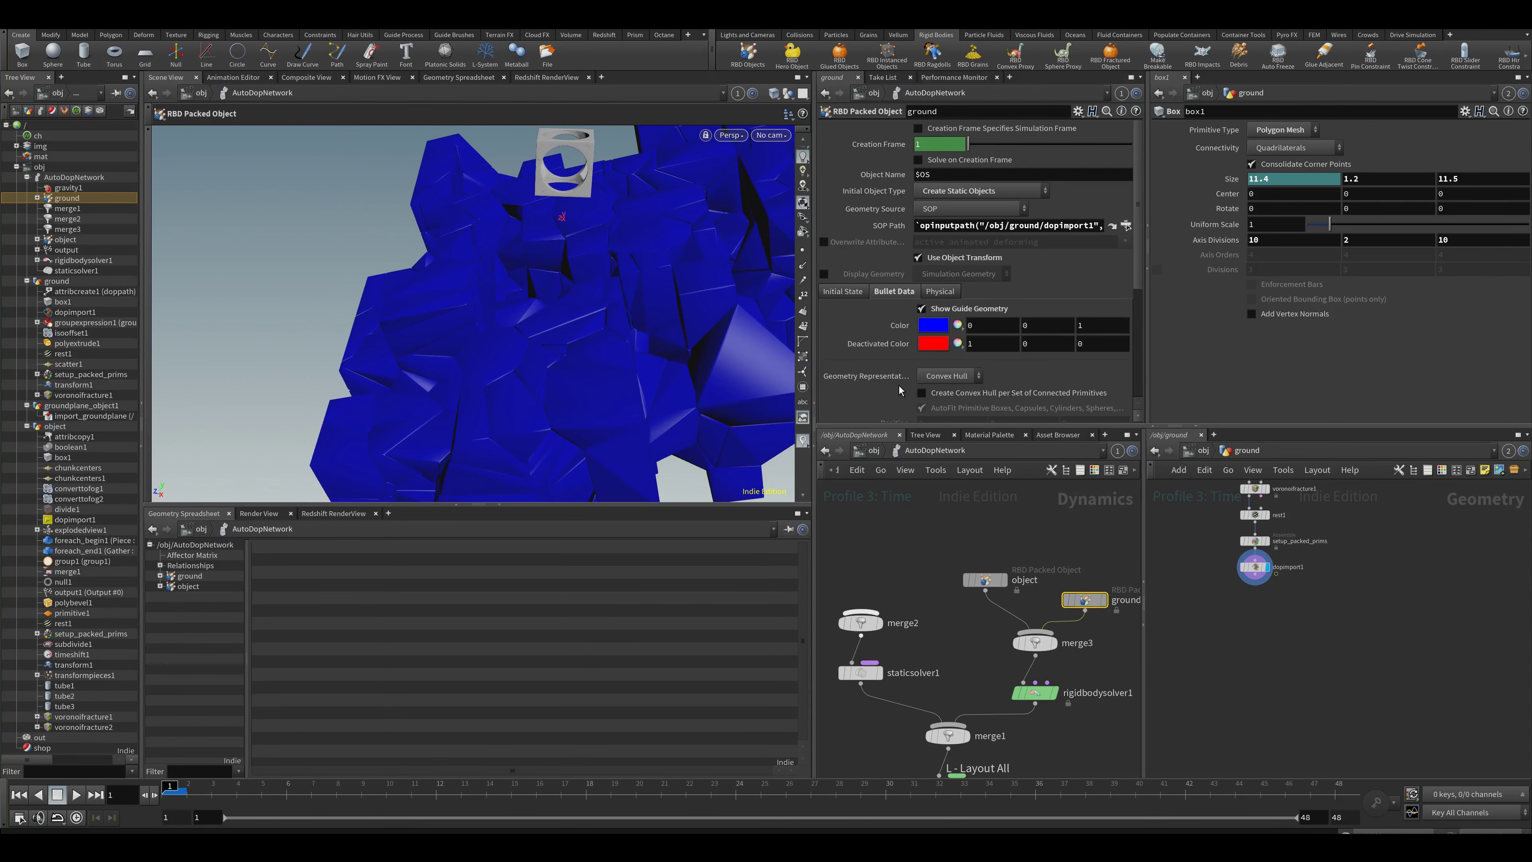
alt+drag(712, 341, 733, 355)
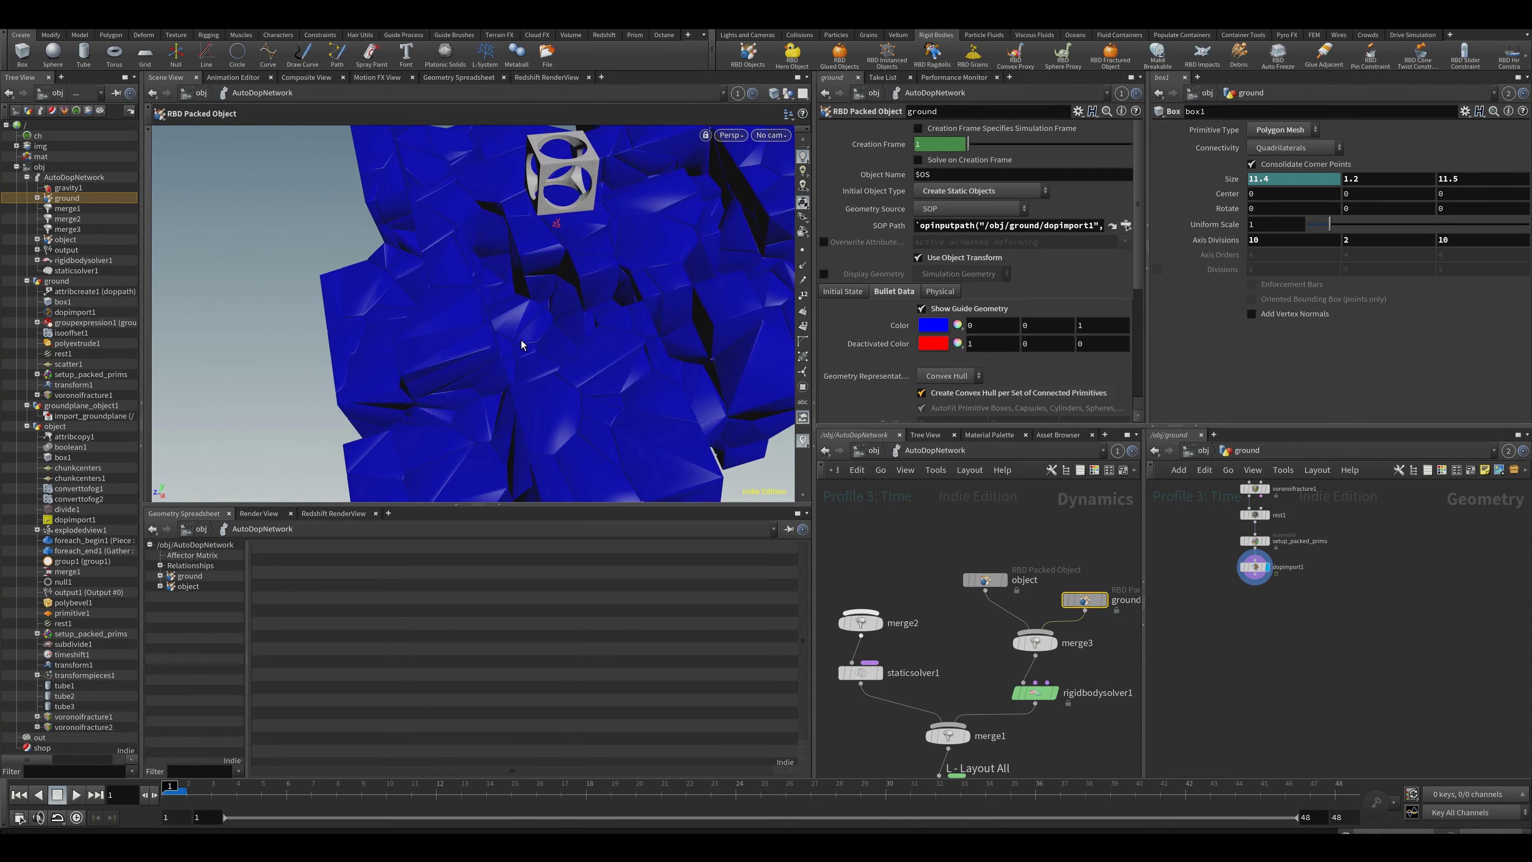
Step: Hide the ground's Bullet guide geometry and turn its Display Geometry back on
drag(522, 344, 530, 331)
click(922, 308)
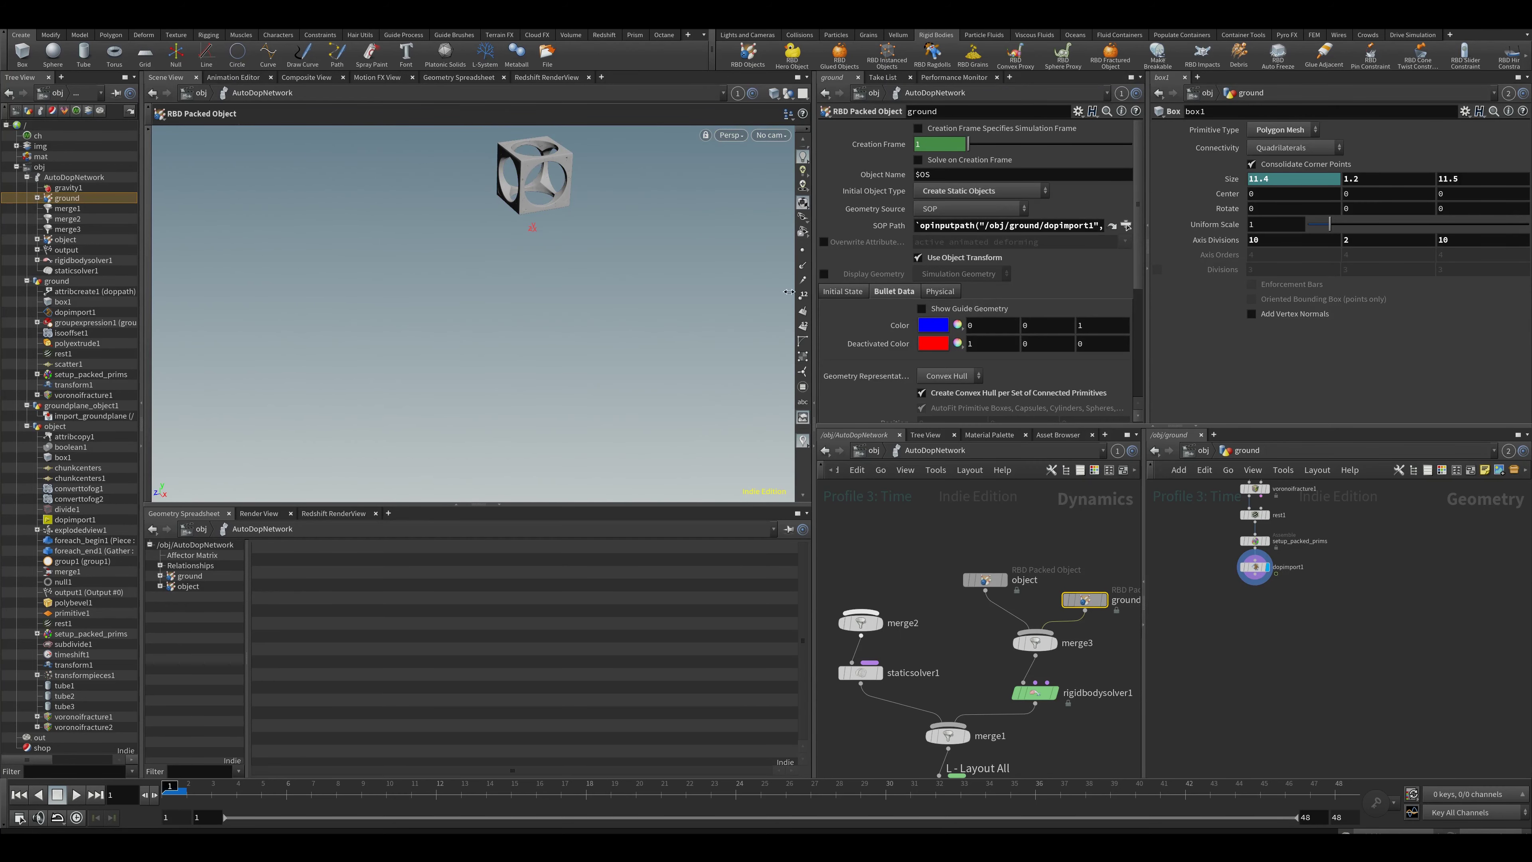
click(824, 276)
Step: Play and scrub the simulation to examine how the cube pieces collide with the uneven ground
alt+drag(718, 301, 575, 320)
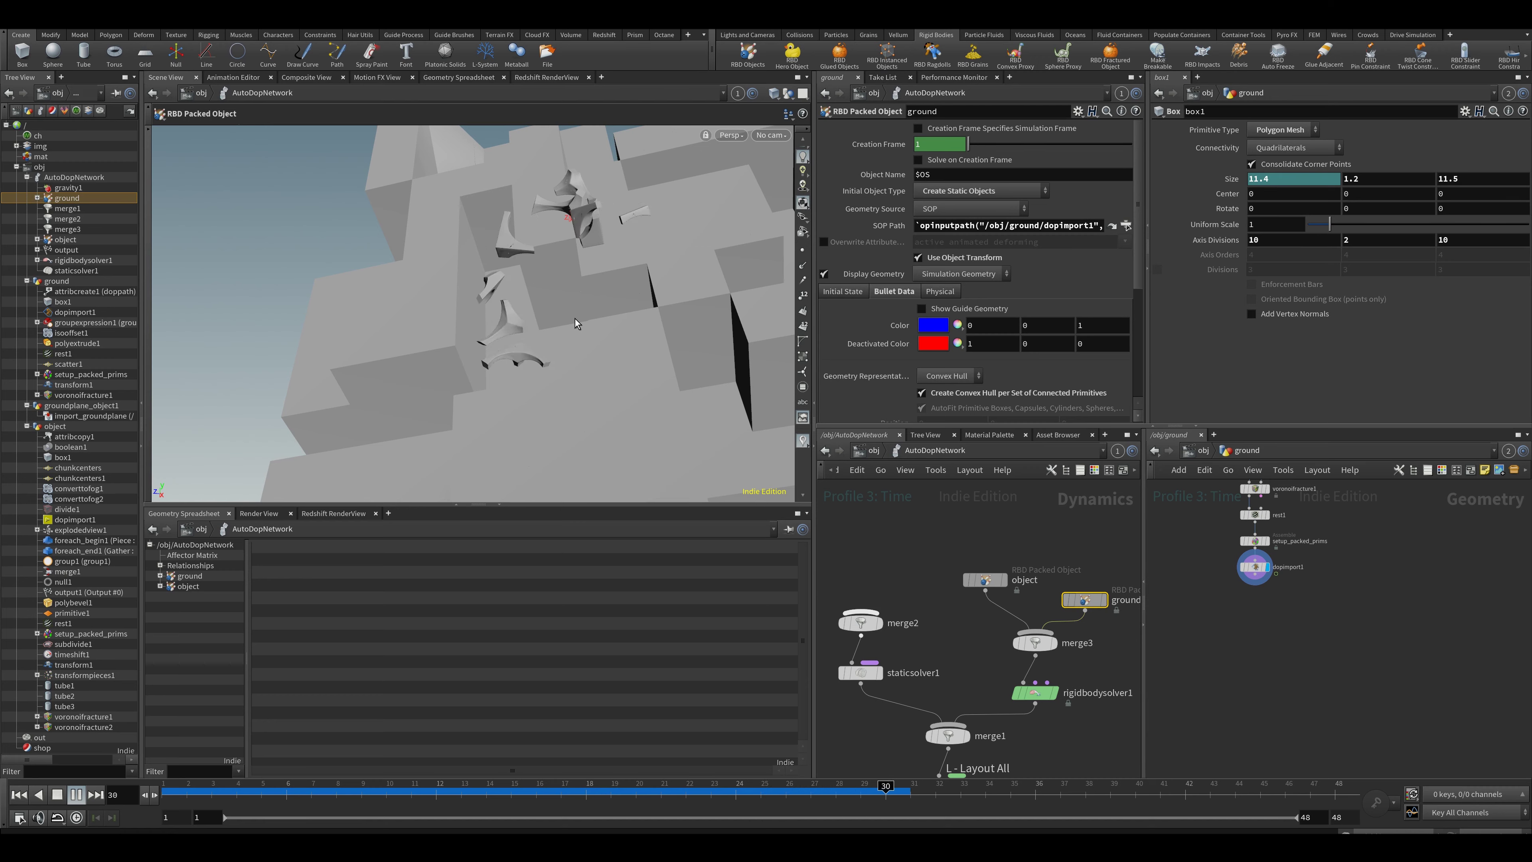
drag(490, 796, 785, 800)
alt+drag(480, 332, 438, 363)
drag(465, 801, 790, 820)
alt+drag(555, 259, 608, 387)
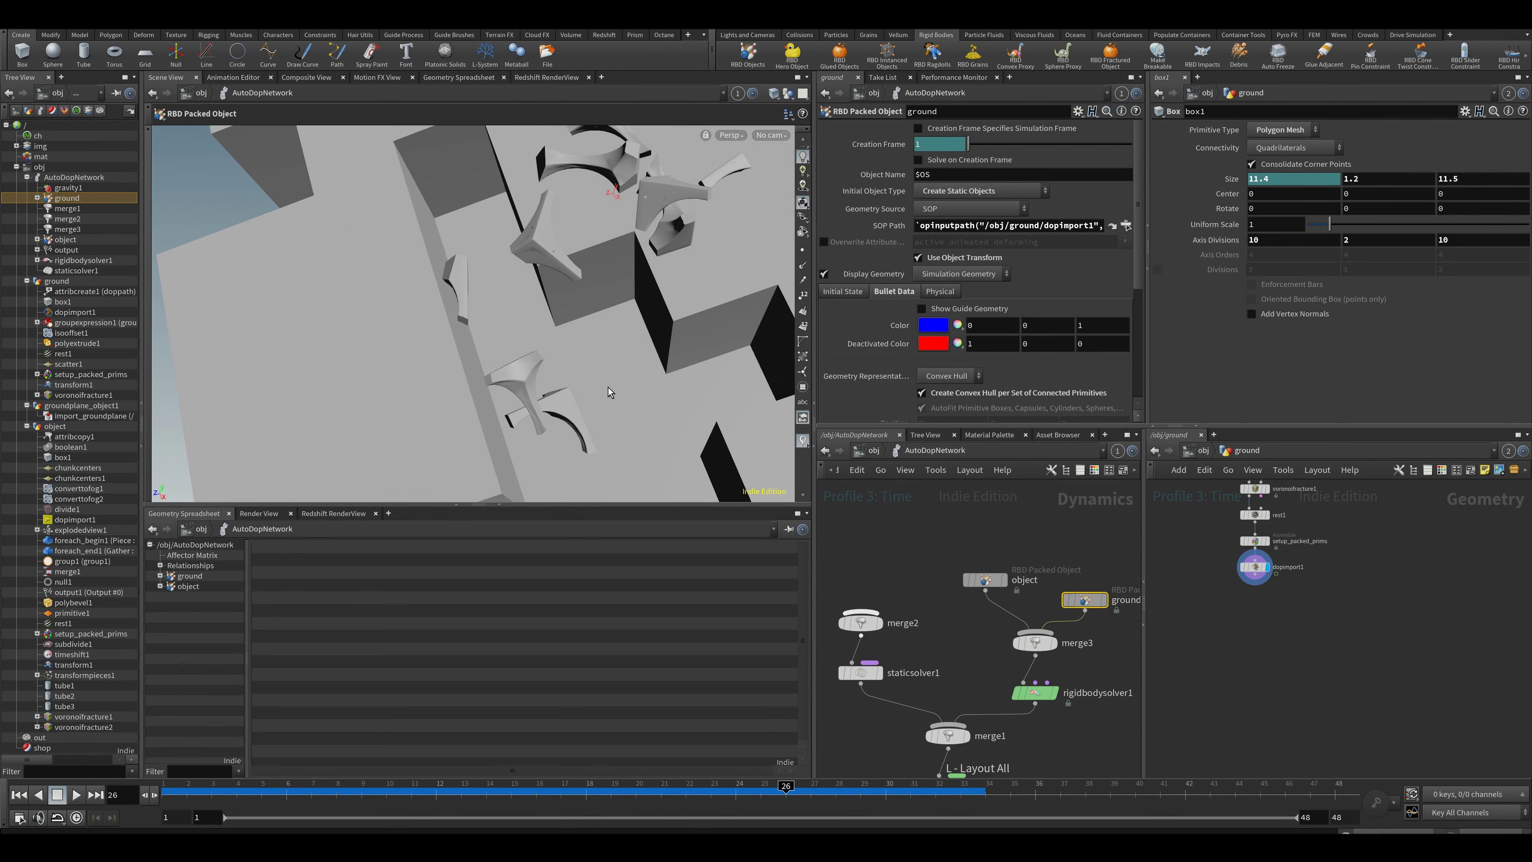
key(ctrl+Up)
key(Up)
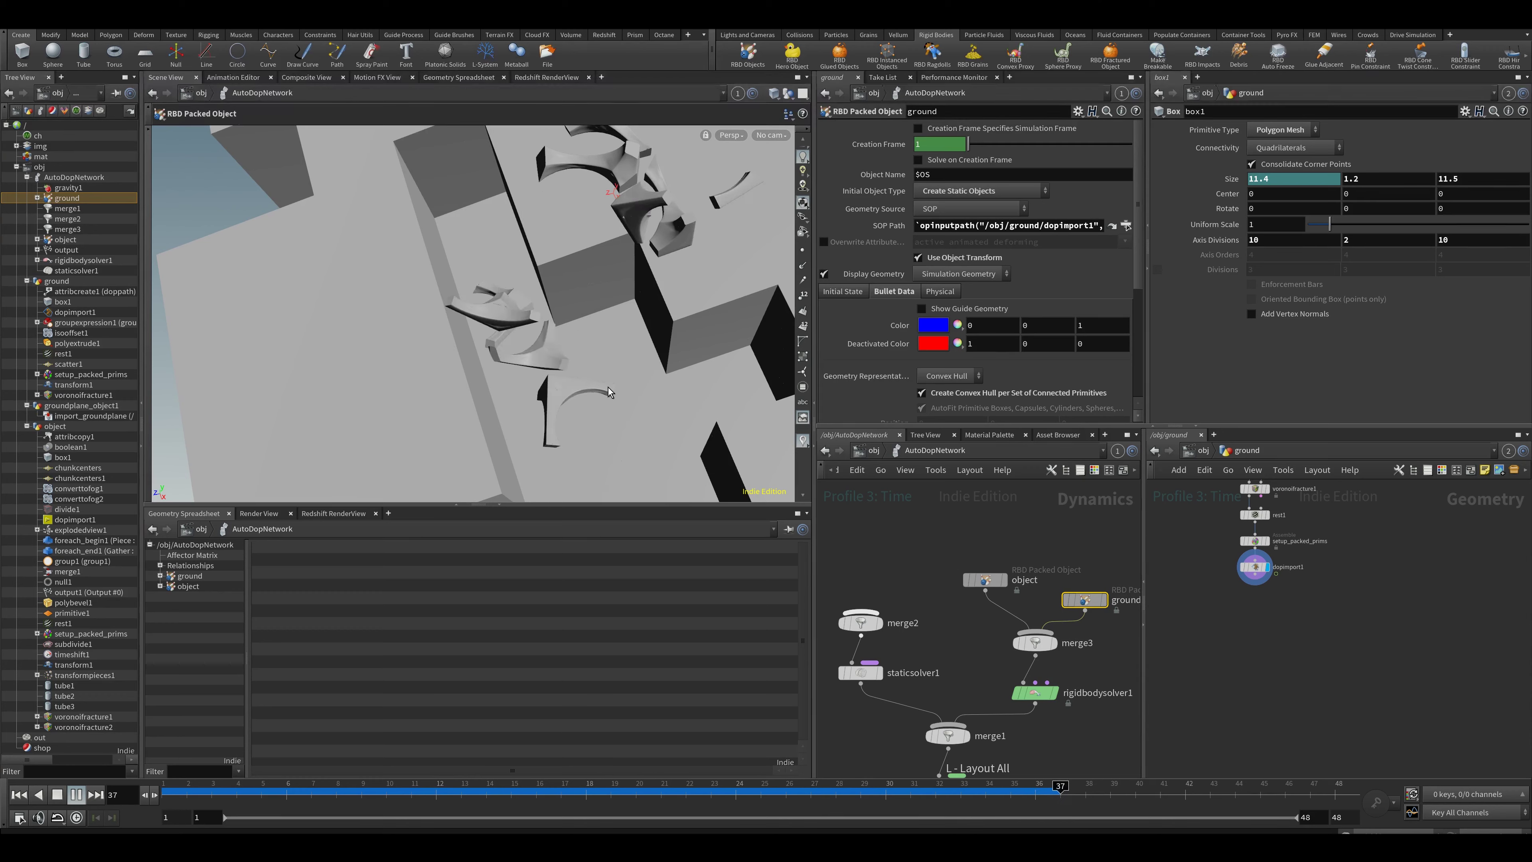
key(Up)
drag(801, 789, 936, 789)
alt+drag(577, 301, 497, 354)
key(Up)
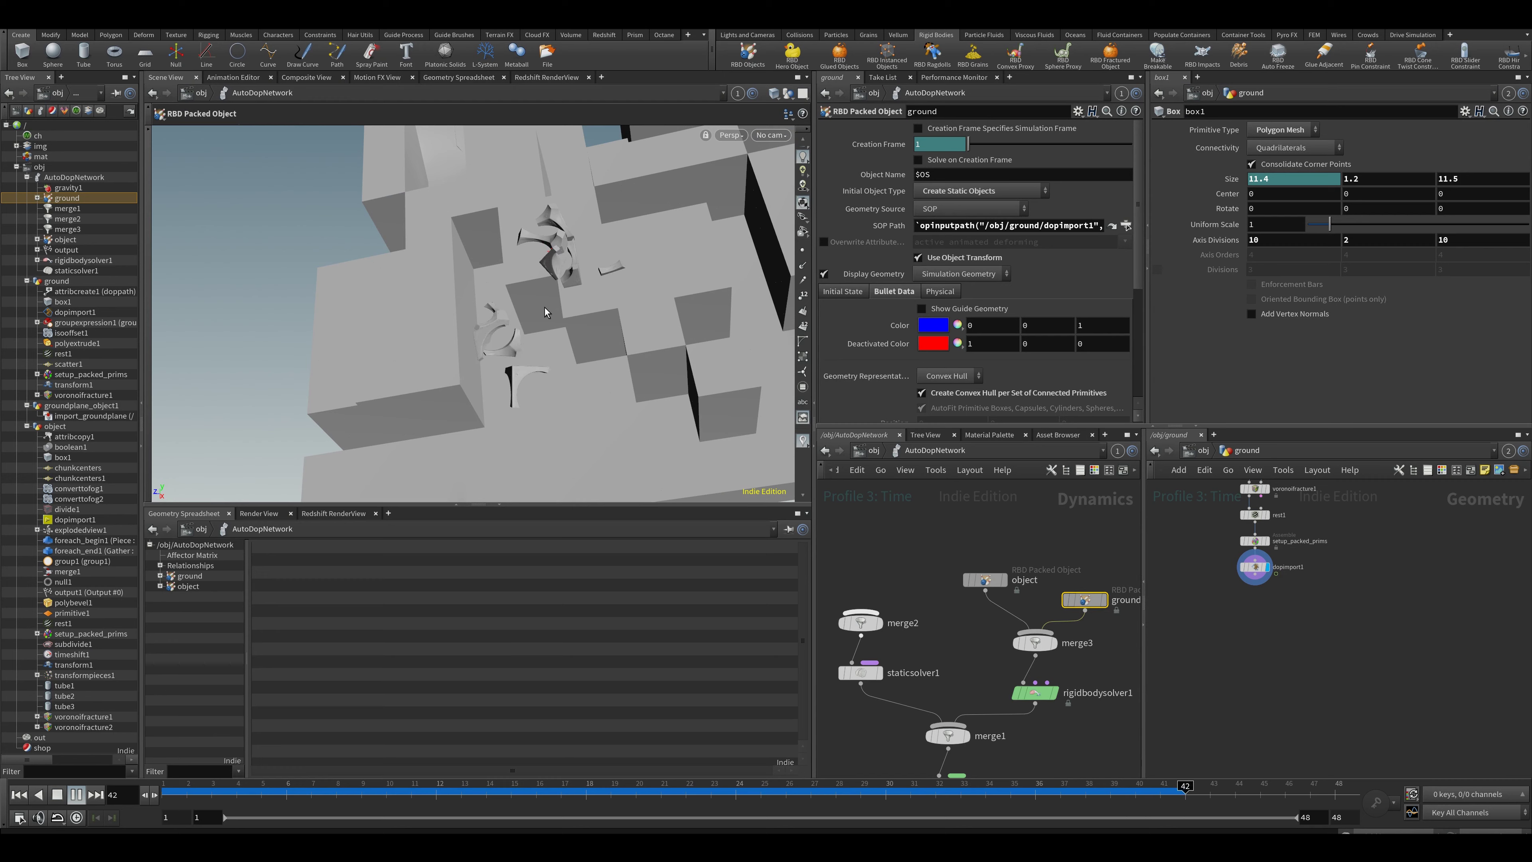
key(Up)
alt+drag(549, 315, 548, 295)
Step: Inspect the pieces against the ground's Bullet guide geometry at frame 21, and restore the normal ground display
drag(457, 795, 662, 789)
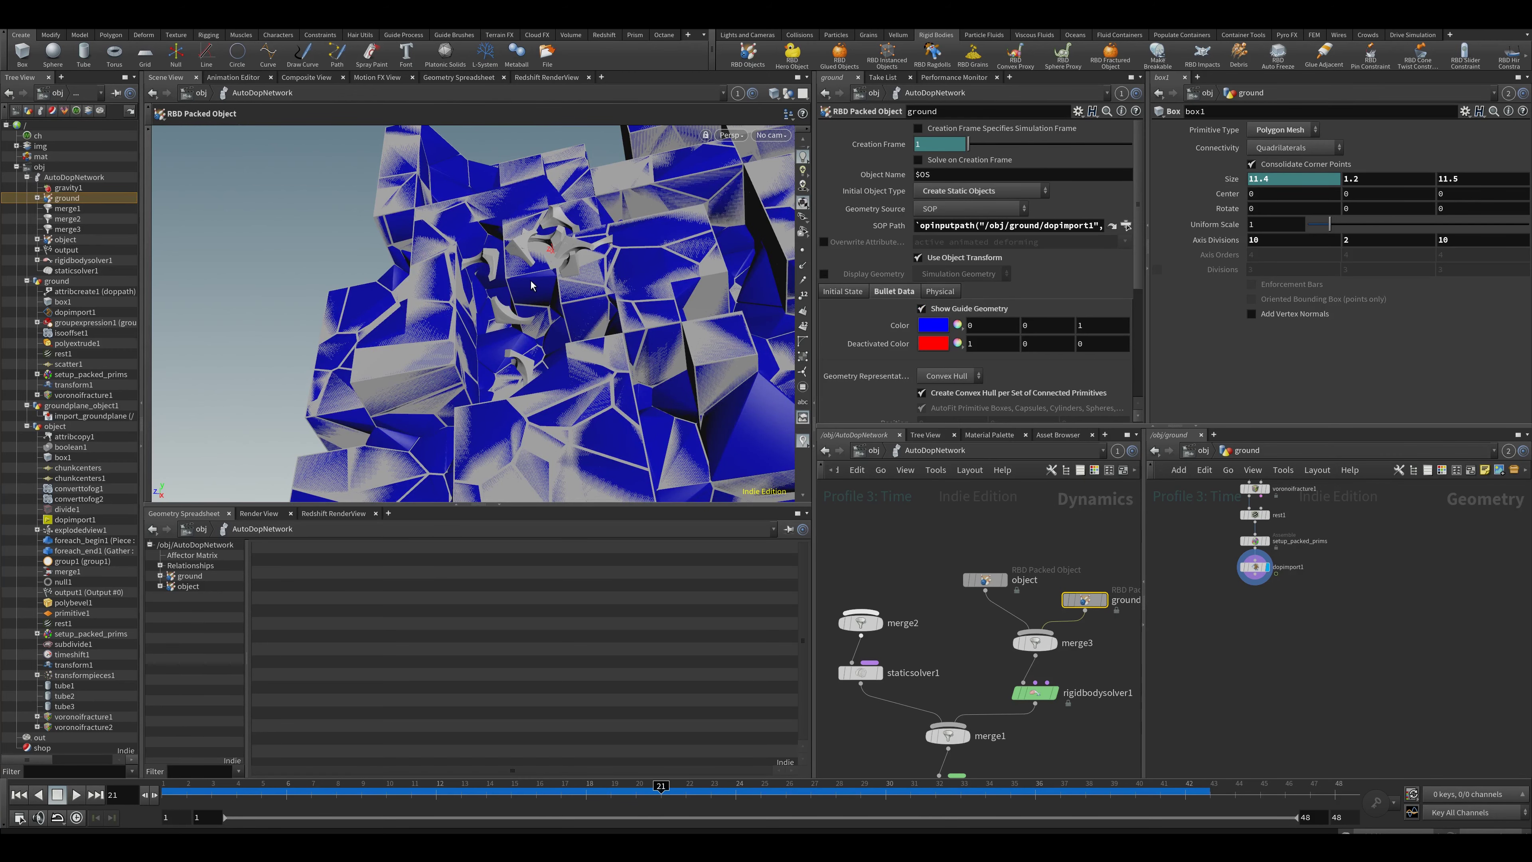
mouse_move(532, 285)
alt+mouse_down()
mouse_move(554, 285)
mouse_move(416, 309)
mouse_move(354, 293)
mouse_move(513, 284)
mouse_move(723, 314)
mouse_move(663, 259)
mouse_move(751, 221)
mouse_move(609, 272)
mouse_move(422, 308)
mouse_move(471, 315)
mouse_move(459, 325)
mouse_move(445, 302)
mouse_move(468, 308)
mouse_move(517, 280)
alt+mouse_up()
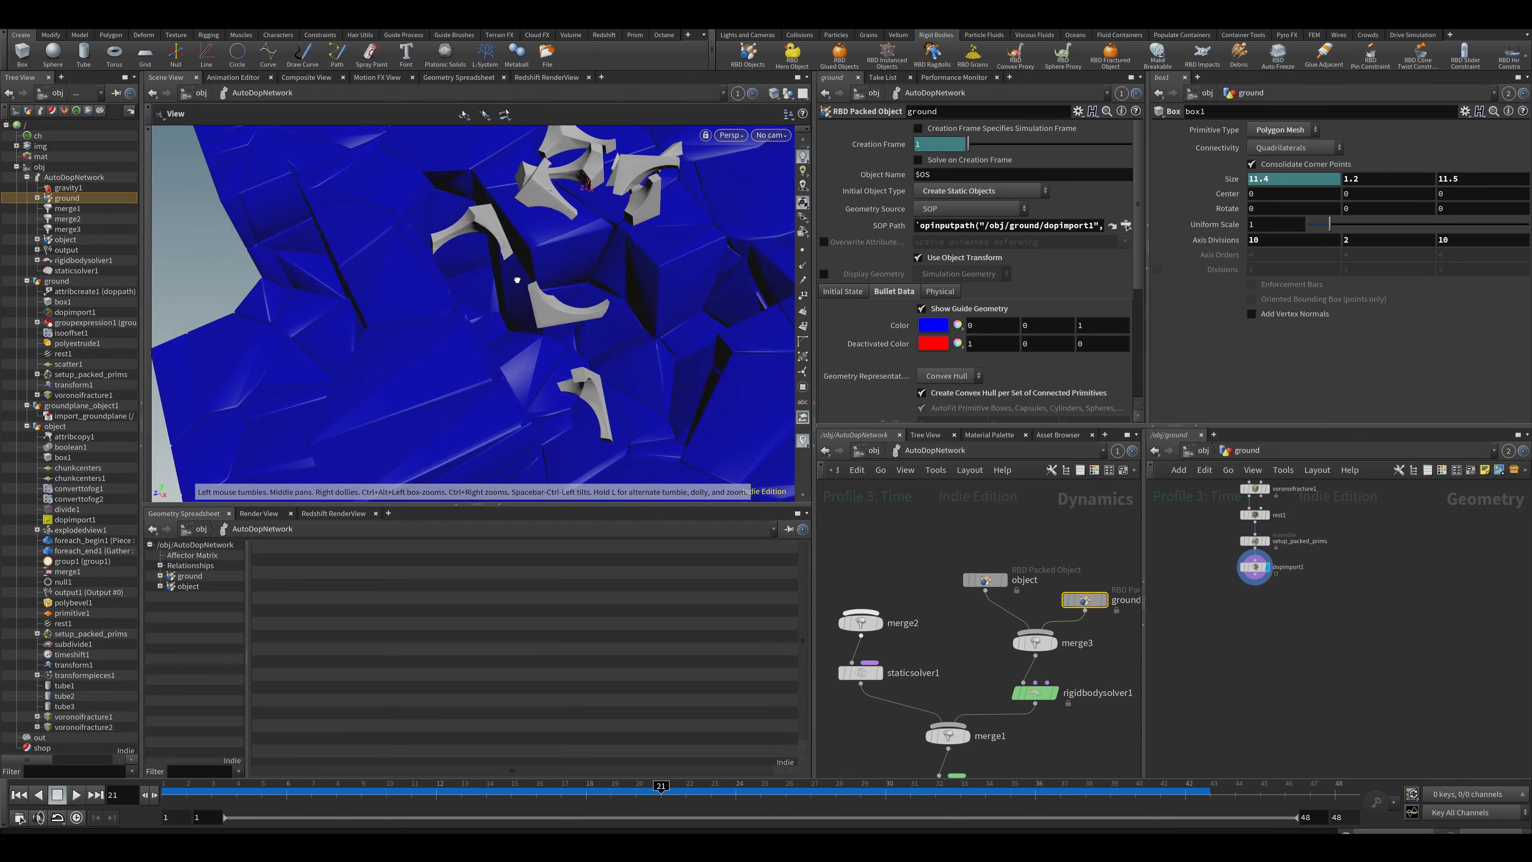
scroll(448, 271, down, 4)
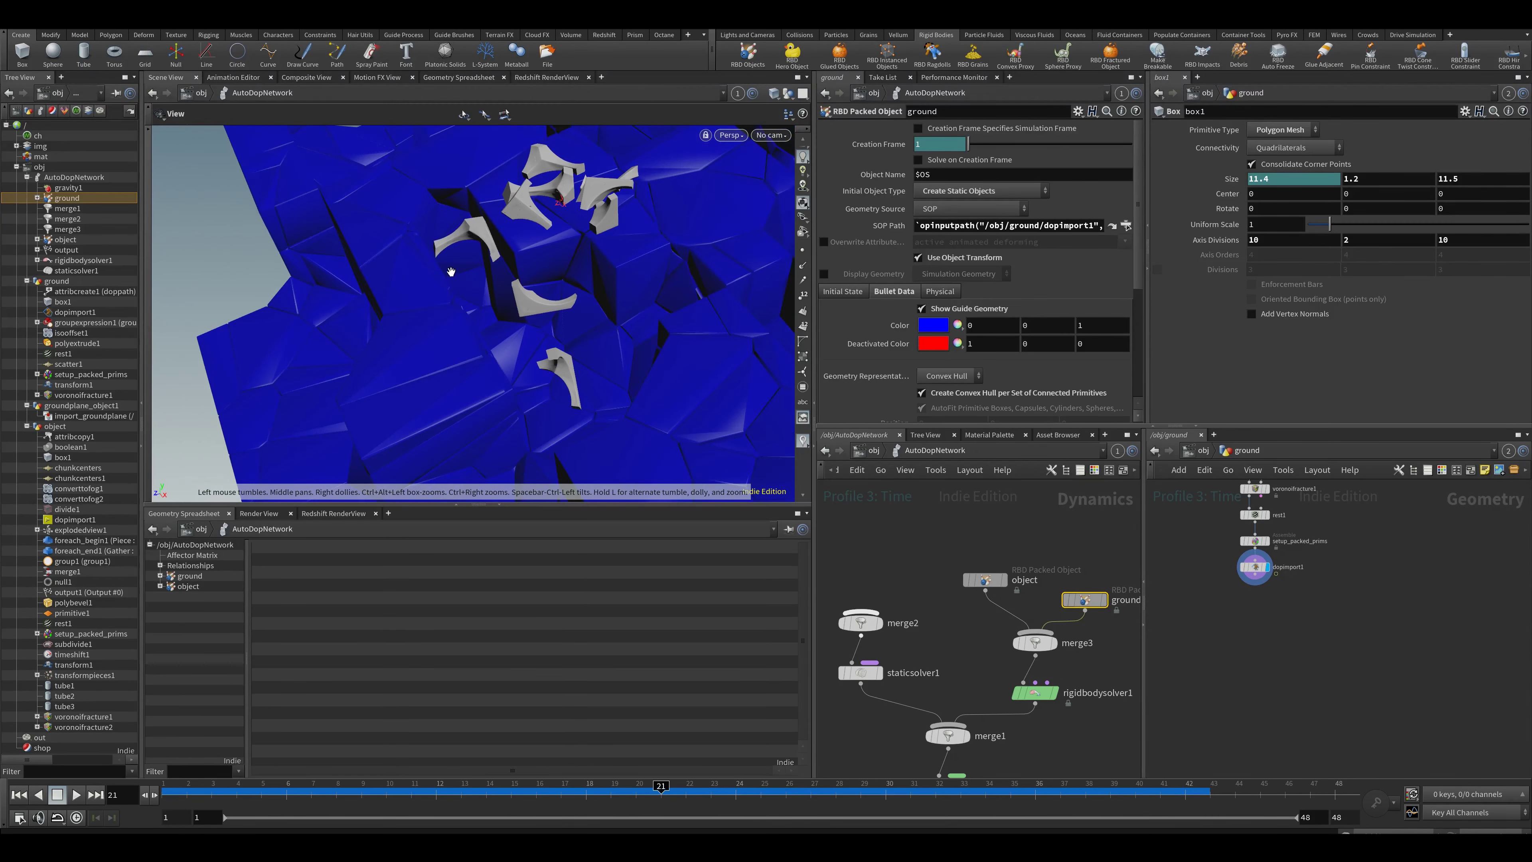
click(922, 309)
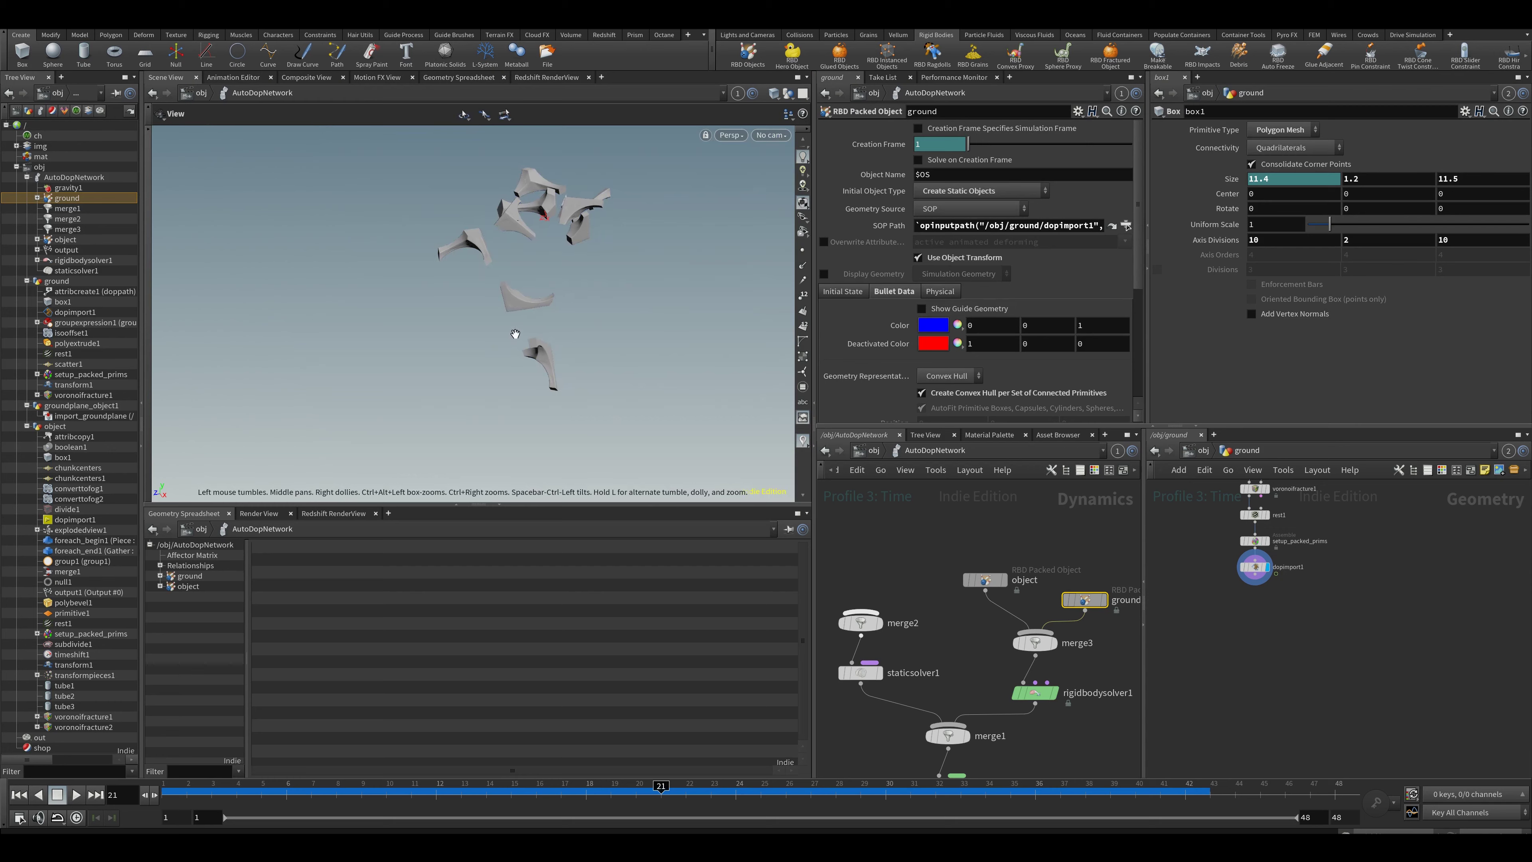
click(824, 274)
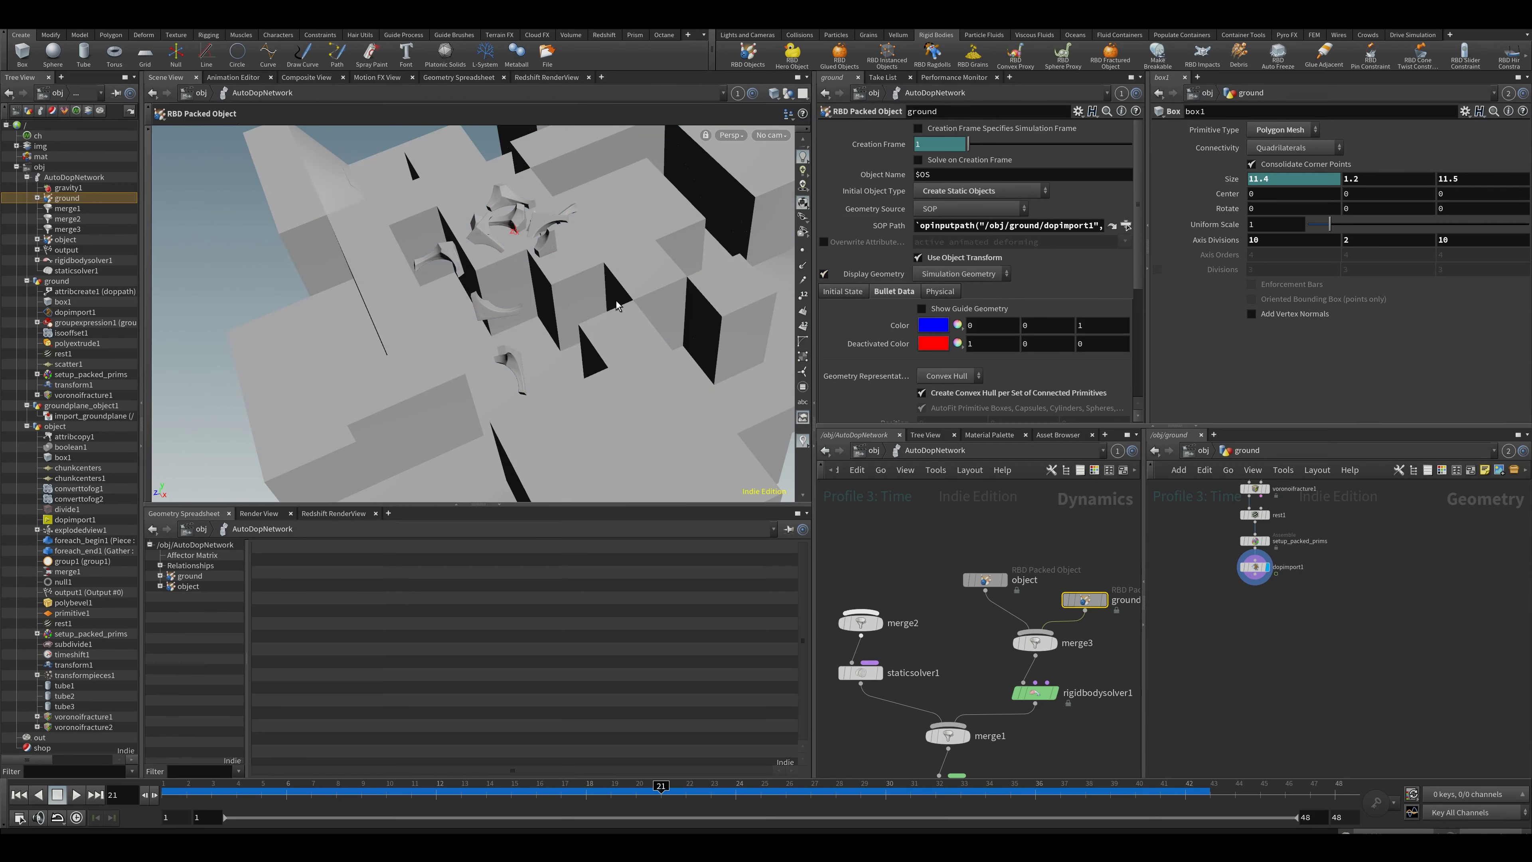
Step: Scrub to frame 36 and enter the ground geometry network from the object level to view its Voronoi fracture nodes
drag(712, 783, 1035, 781)
alt+drag(633, 338, 530, 337)
click(876, 453)
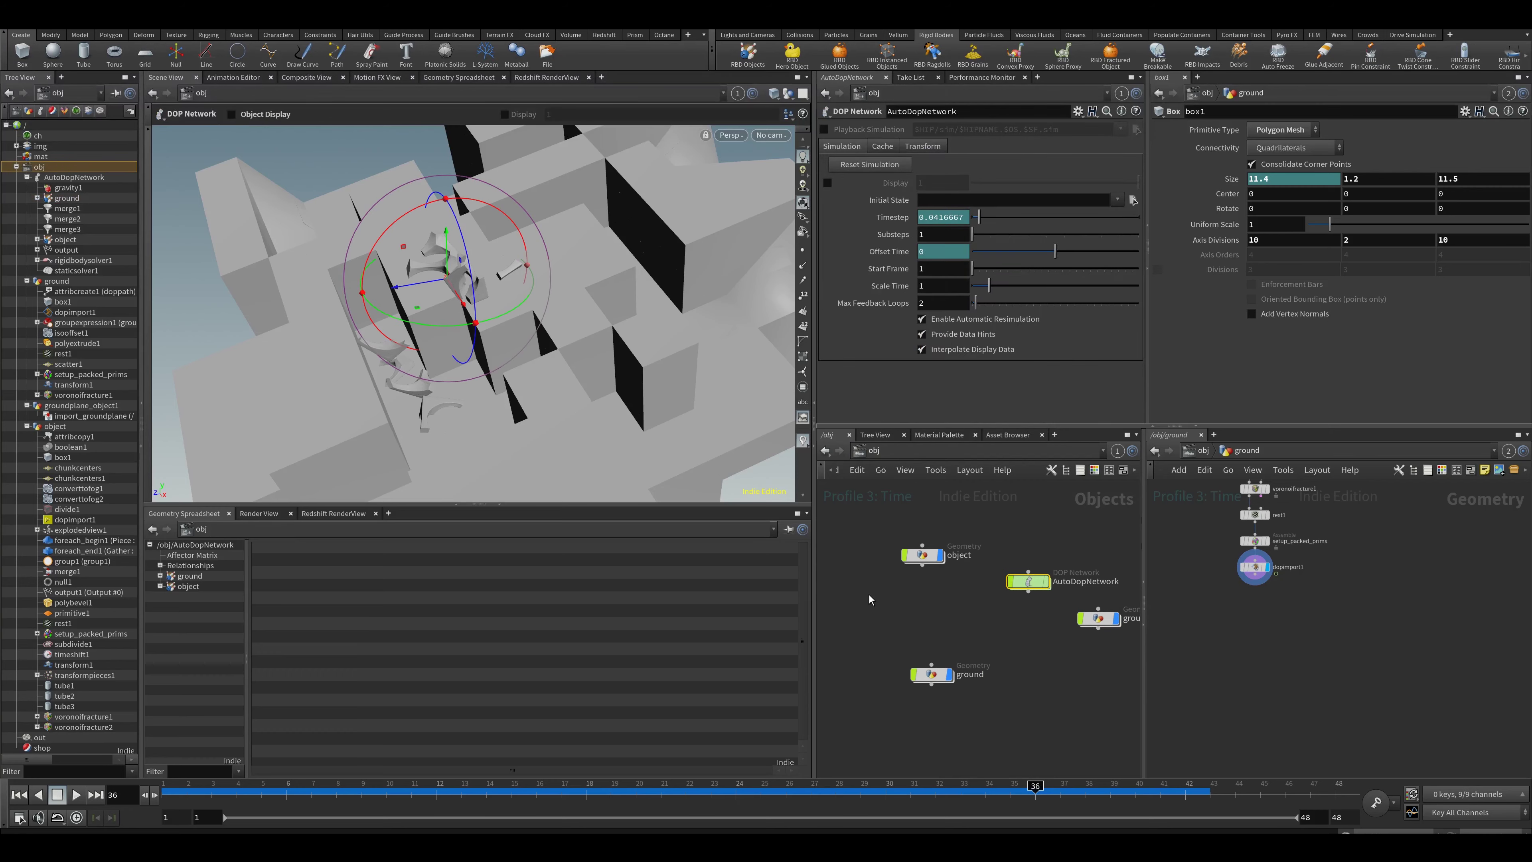
key(Escape)
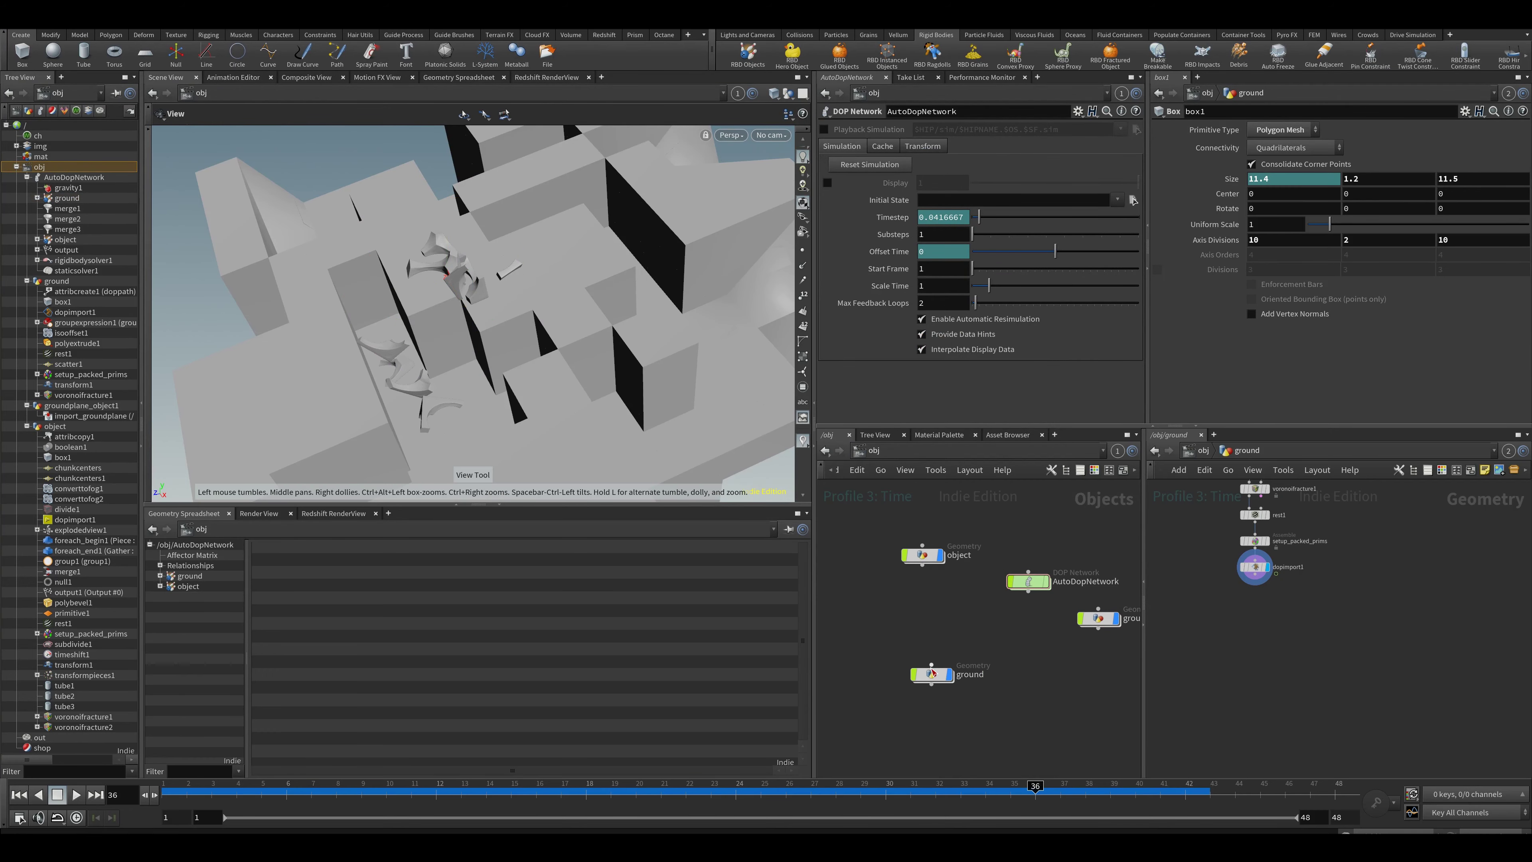
double_click(936, 679)
alt+drag(477, 310, 480, 301)
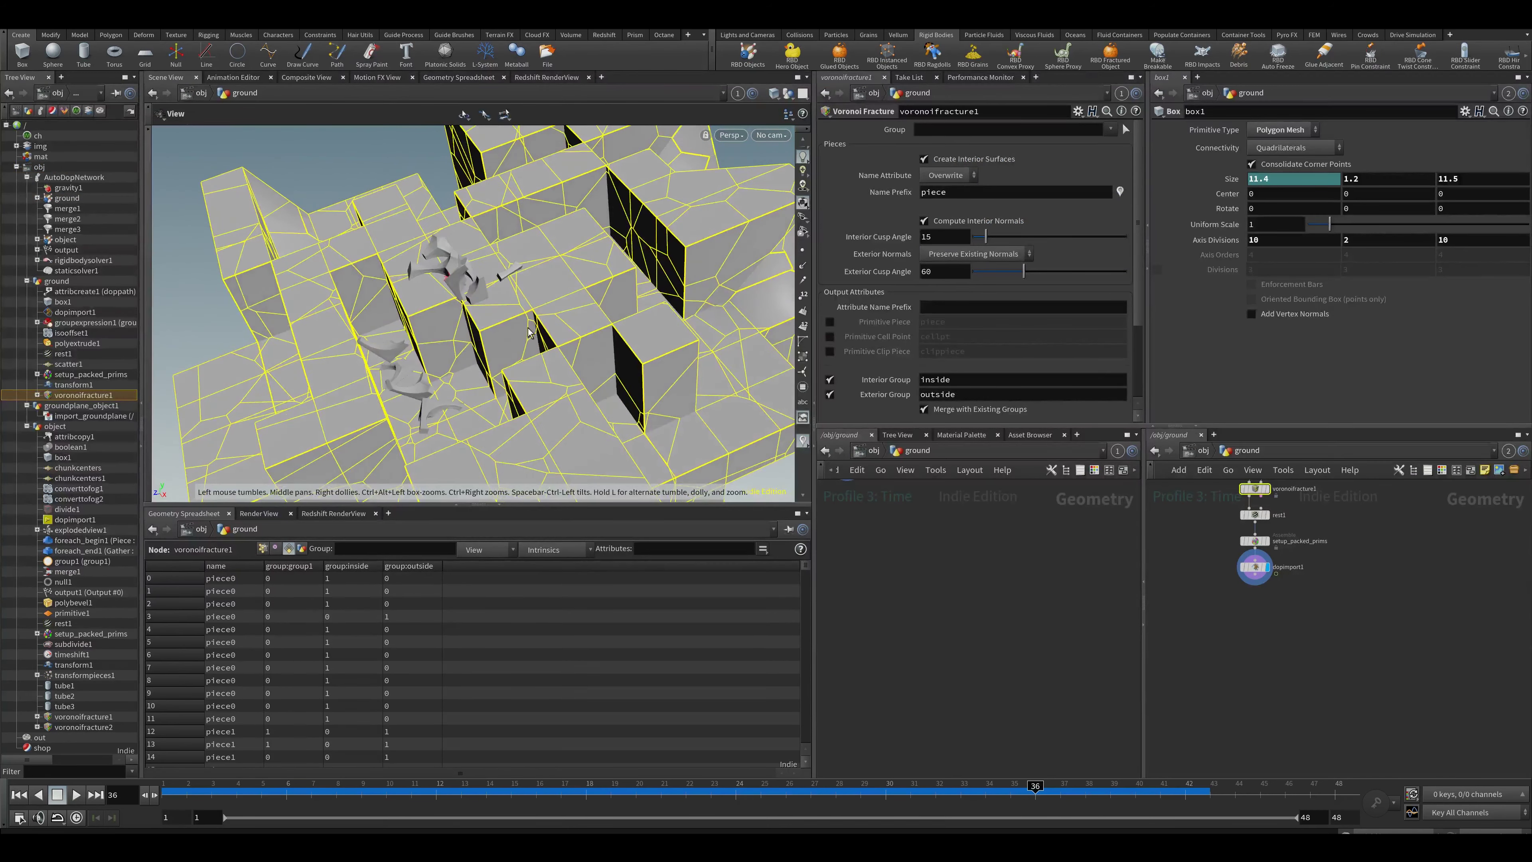
alt+middle_drag(480, 301, 507, 277)
alt+right_drag(507, 276, 495, 318)
middle_drag(944, 508, 1010, 752)
scroll(952, 619, down, 1)
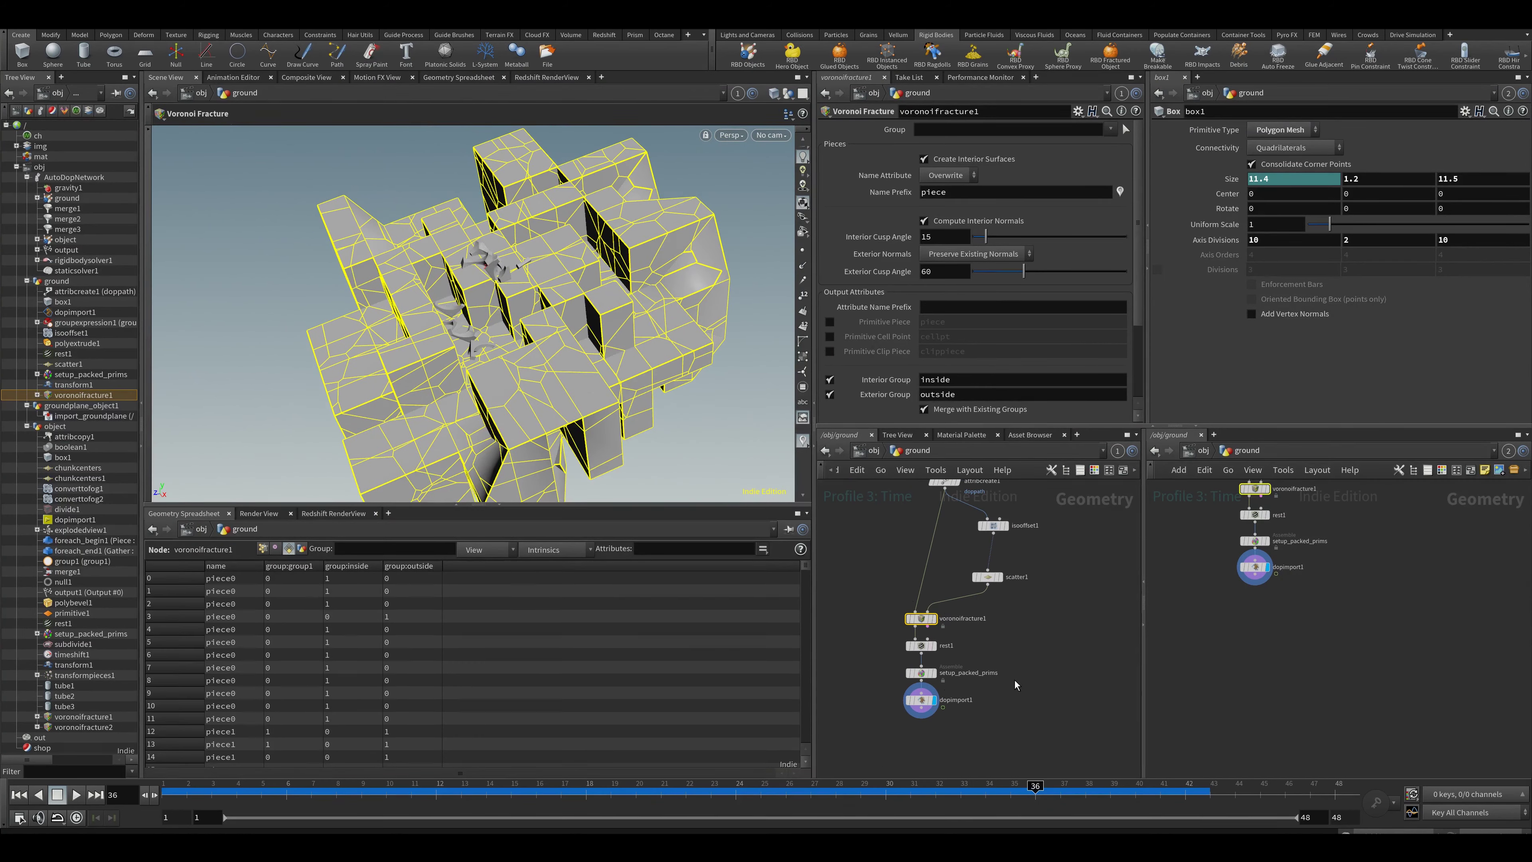
alt+drag(495, 363, 531, 355)
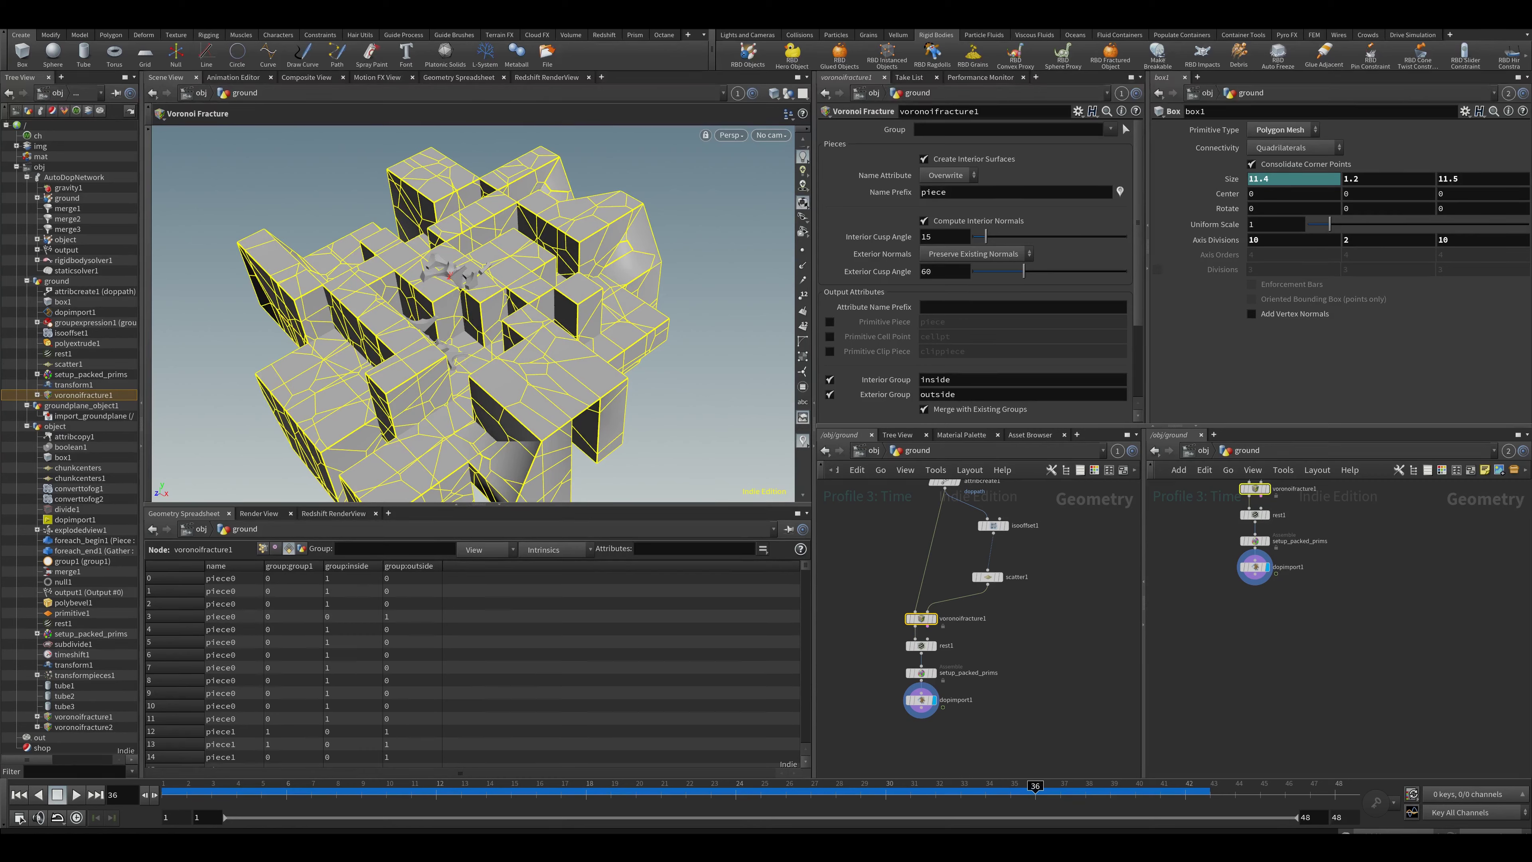
Step: Scrub the simulation to frame 37 and examine from several angles how the pieces rest on the fractured ground
key(Escape)
mouse_move(627, 330)
mouse_down()
mouse_move(436, 331)
mouse_move(483, 353)
mouse_move(452, 371)
mouse_move(455, 321)
mouse_move(509, 283)
mouse_move(452, 251)
mouse_move(464, 275)
mouse_move(497, 244)
mouse_move(341, 368)
mouse_move(448, 322)
mouse_move(446, 402)
mouse_up()
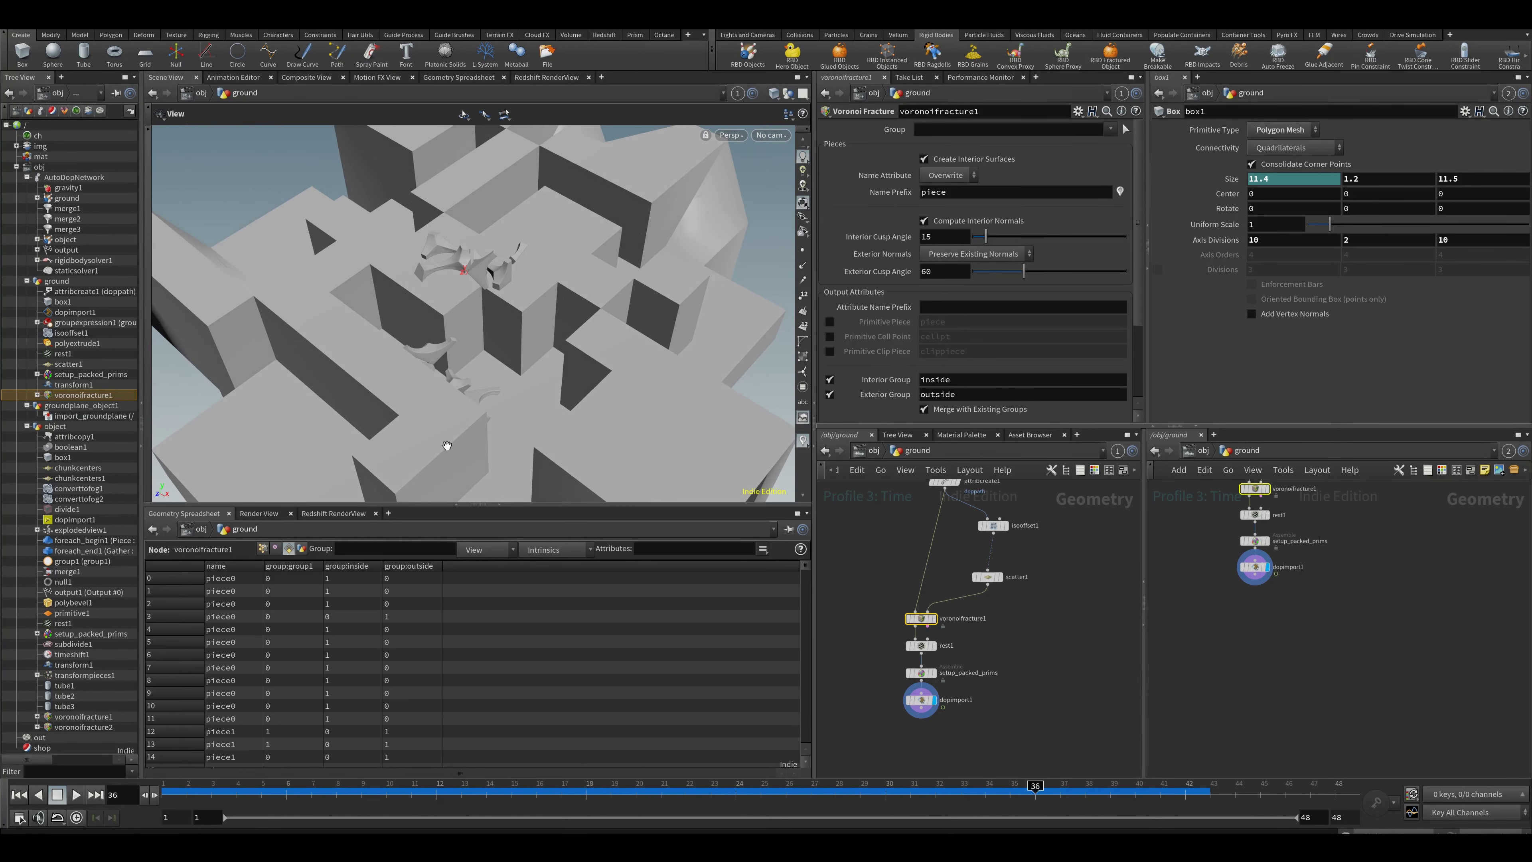
drag(357, 793, 1179, 795)
drag(482, 393, 535, 366)
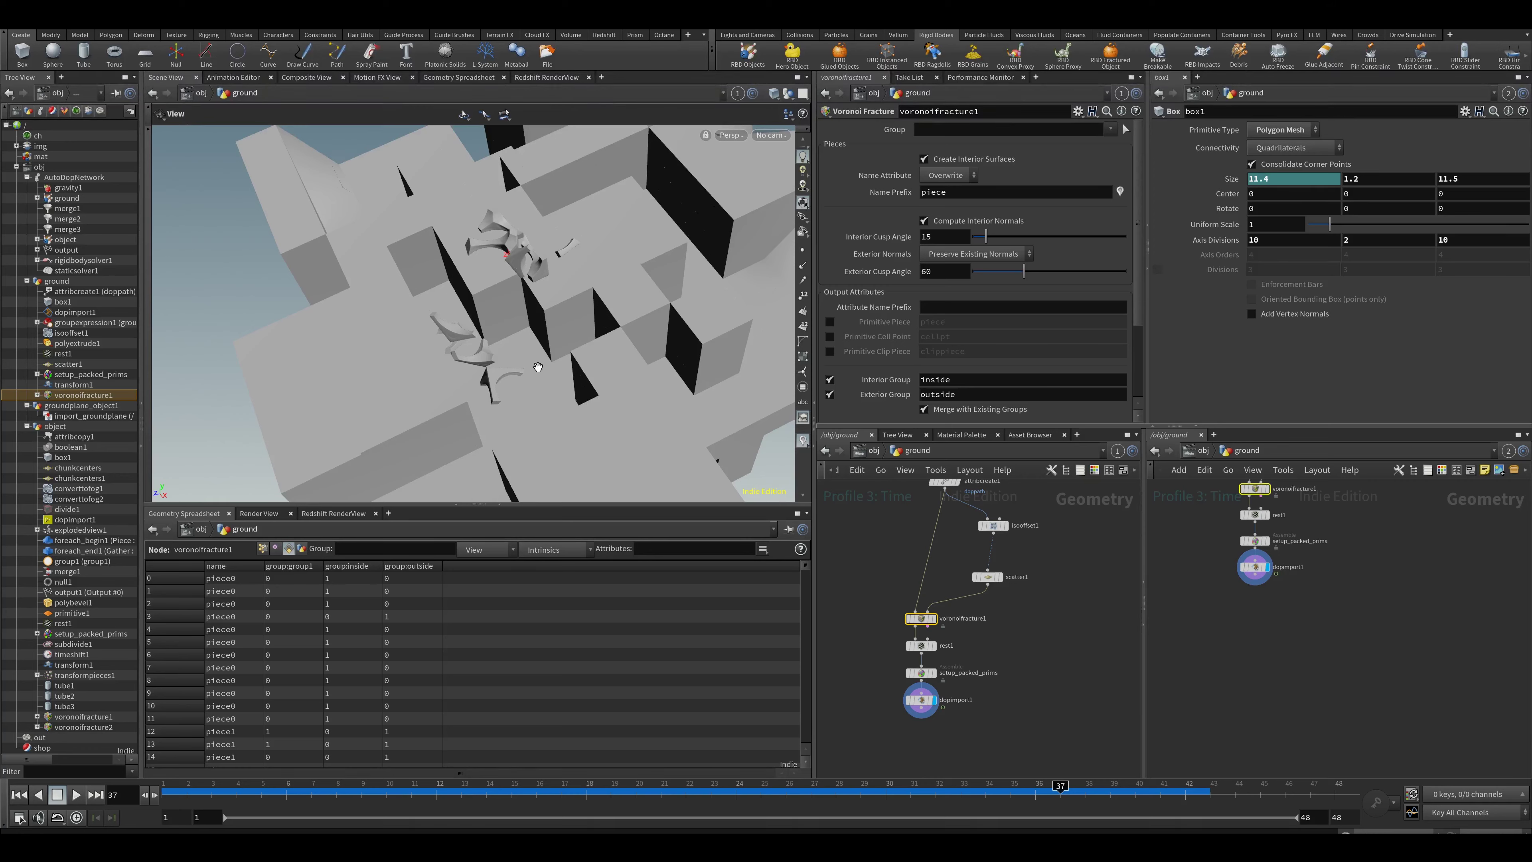
drag(537, 364, 315, 320)
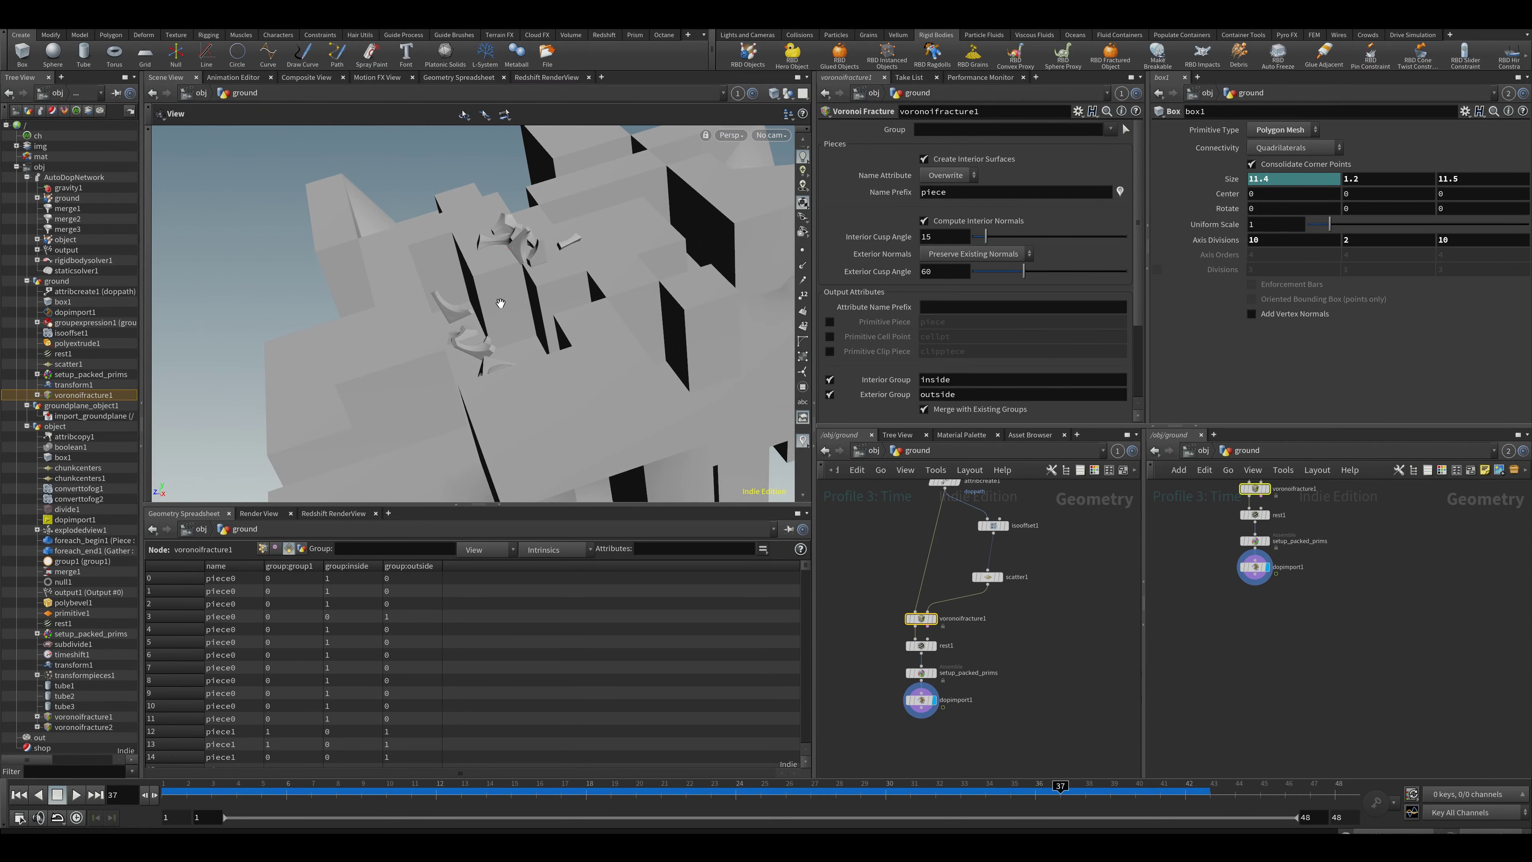
drag(468, 405, 426, 338)
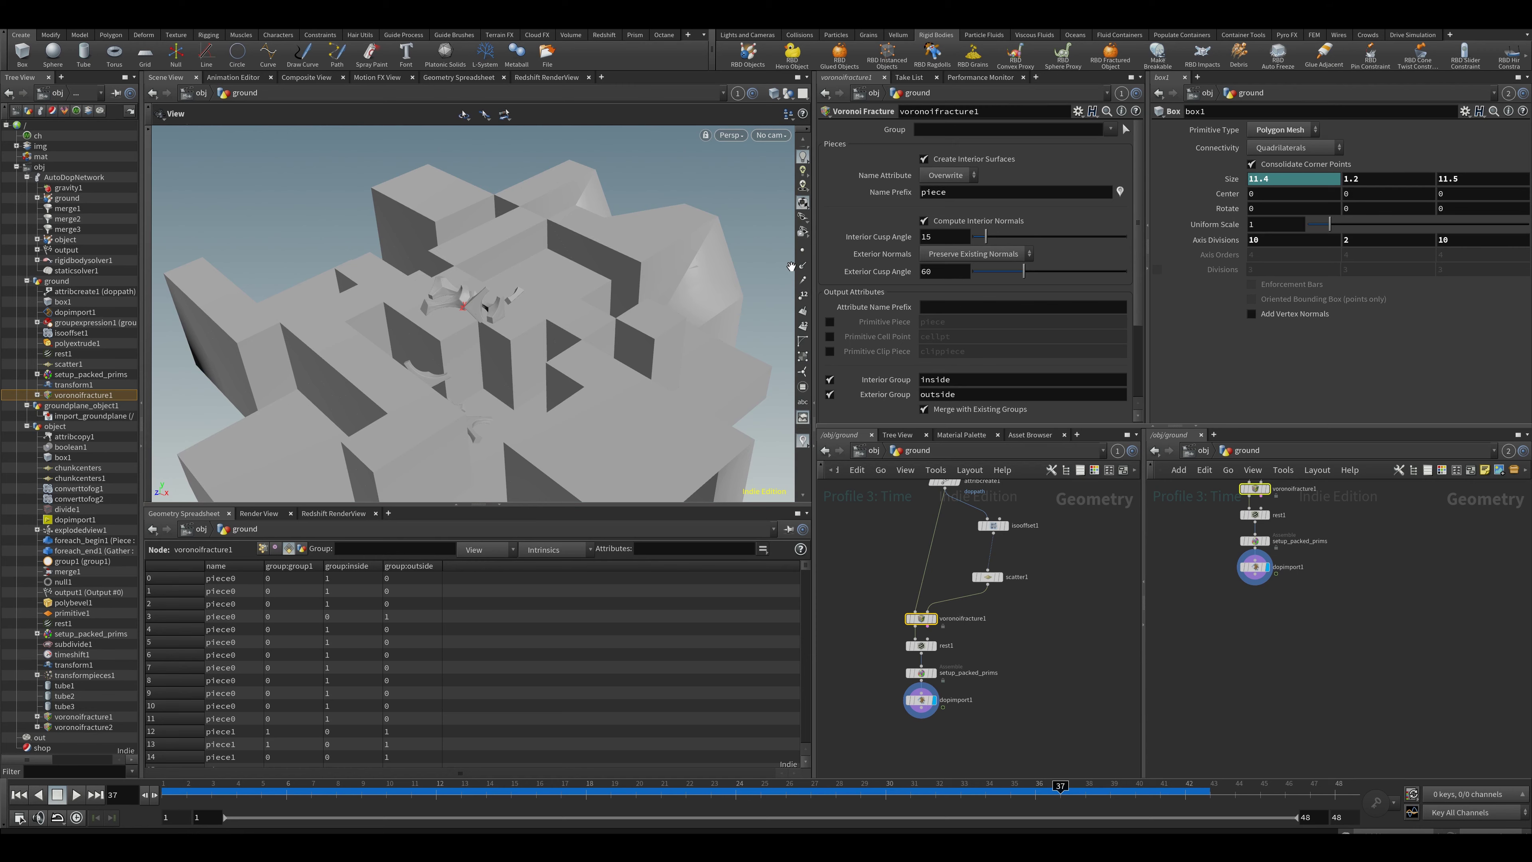
drag(650, 250, 513, 338)
scroll(502, 339, up, 4)
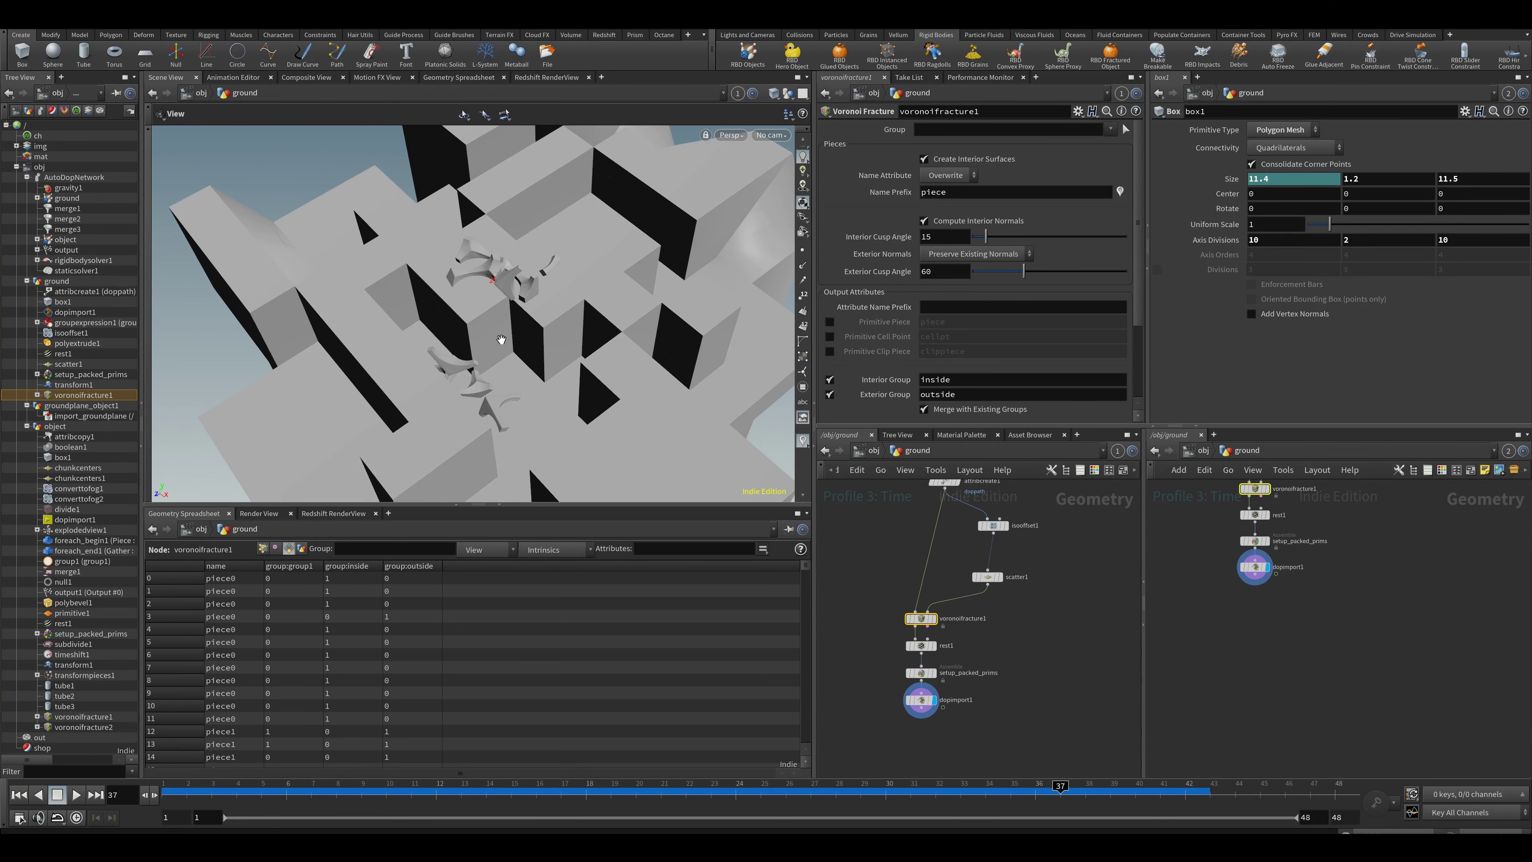